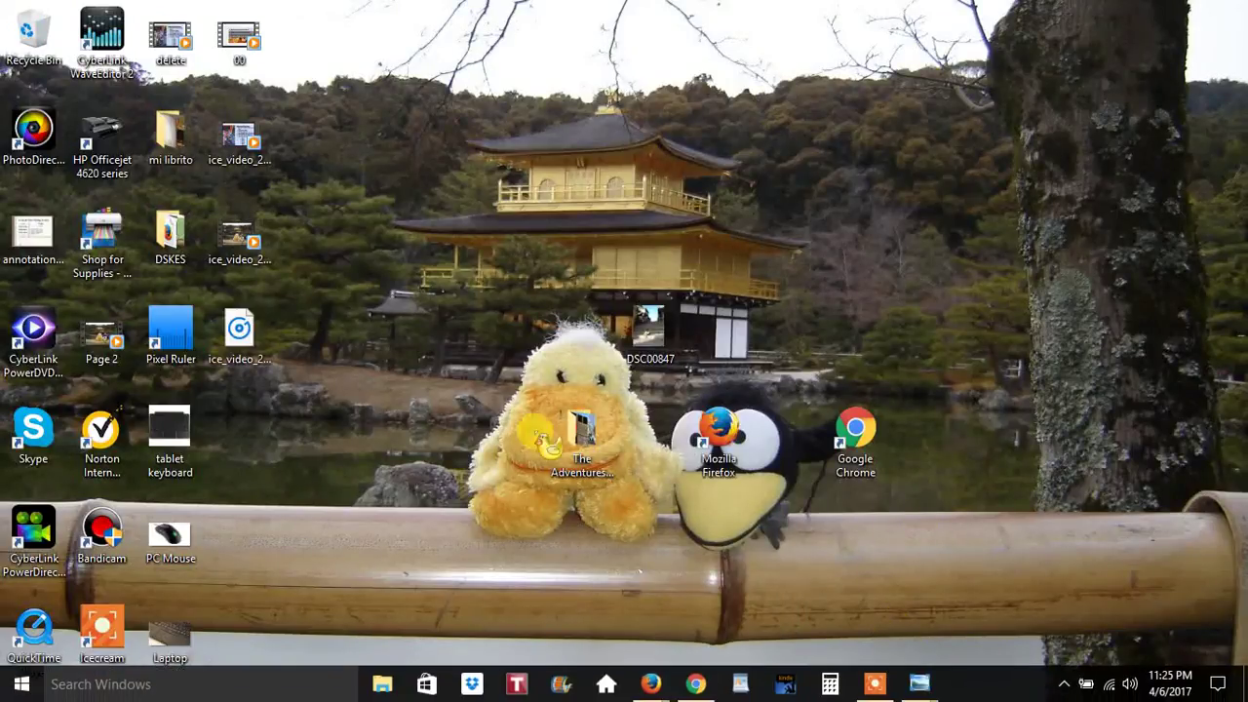
Move the Mozilla Firefox shortcut up beside DSC00847 and shift The Adventures icon one place to the left on the desktop.
left_click_drag(723, 439, 723, 341)
left_click_drag(570, 443, 502, 445)
Switch to Chrome, show the lesson outline slide in full screen and exit full screen.
left_click(694, 683)
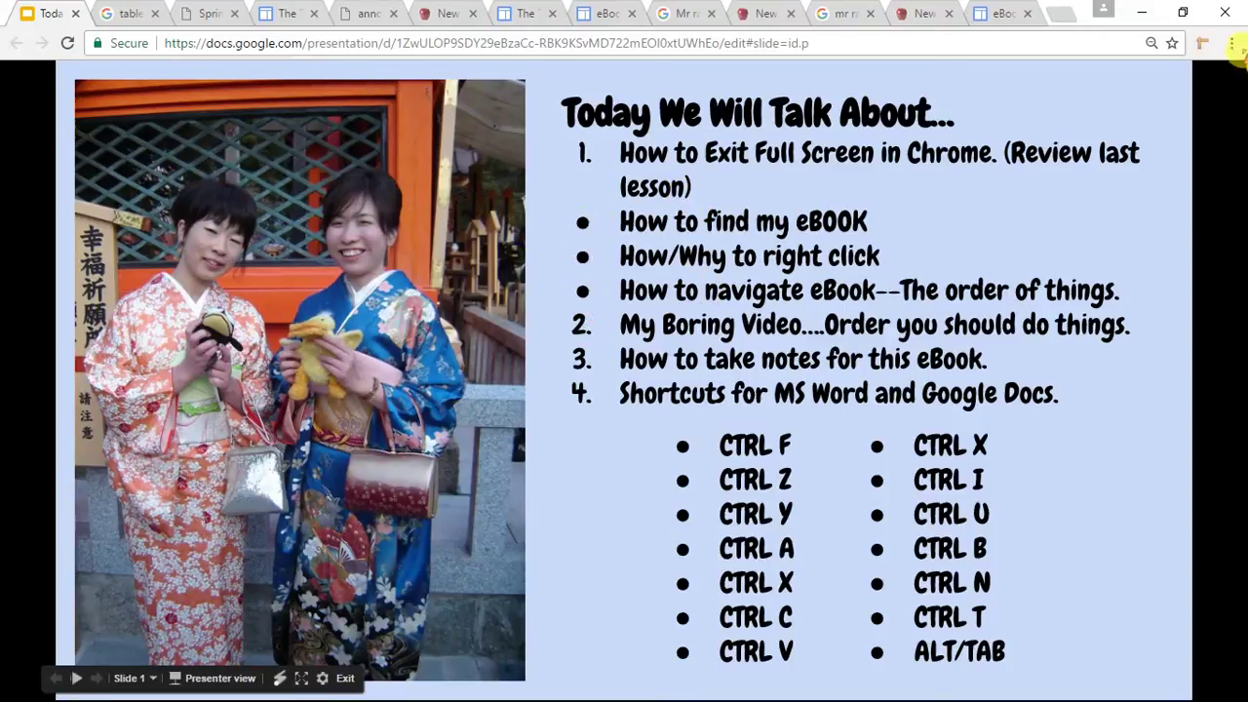
left_click(1233, 43)
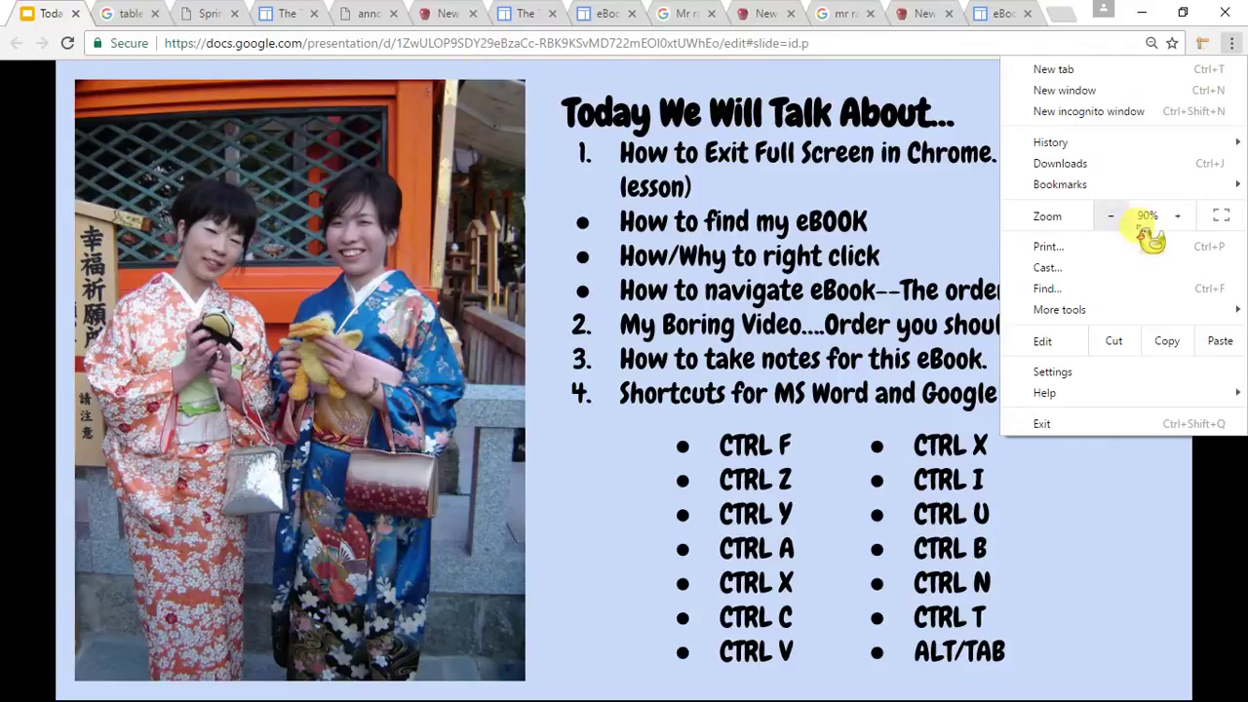
left_click(1222, 217)
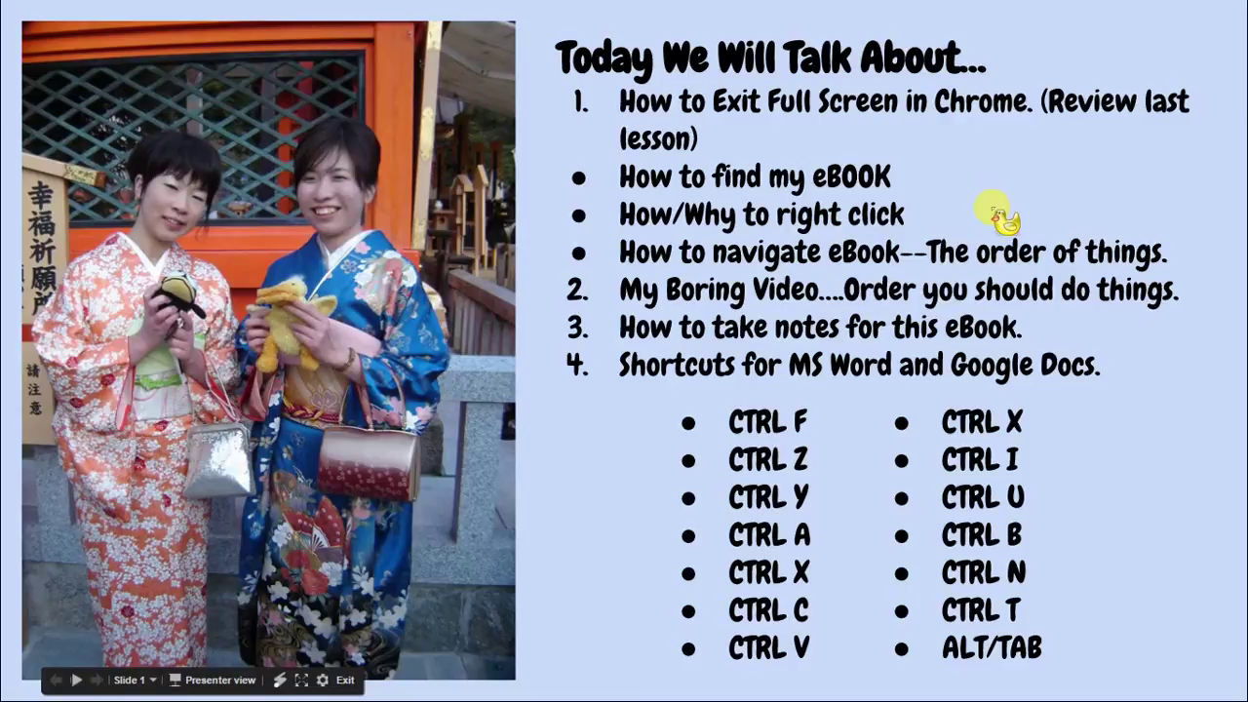
key("F11")
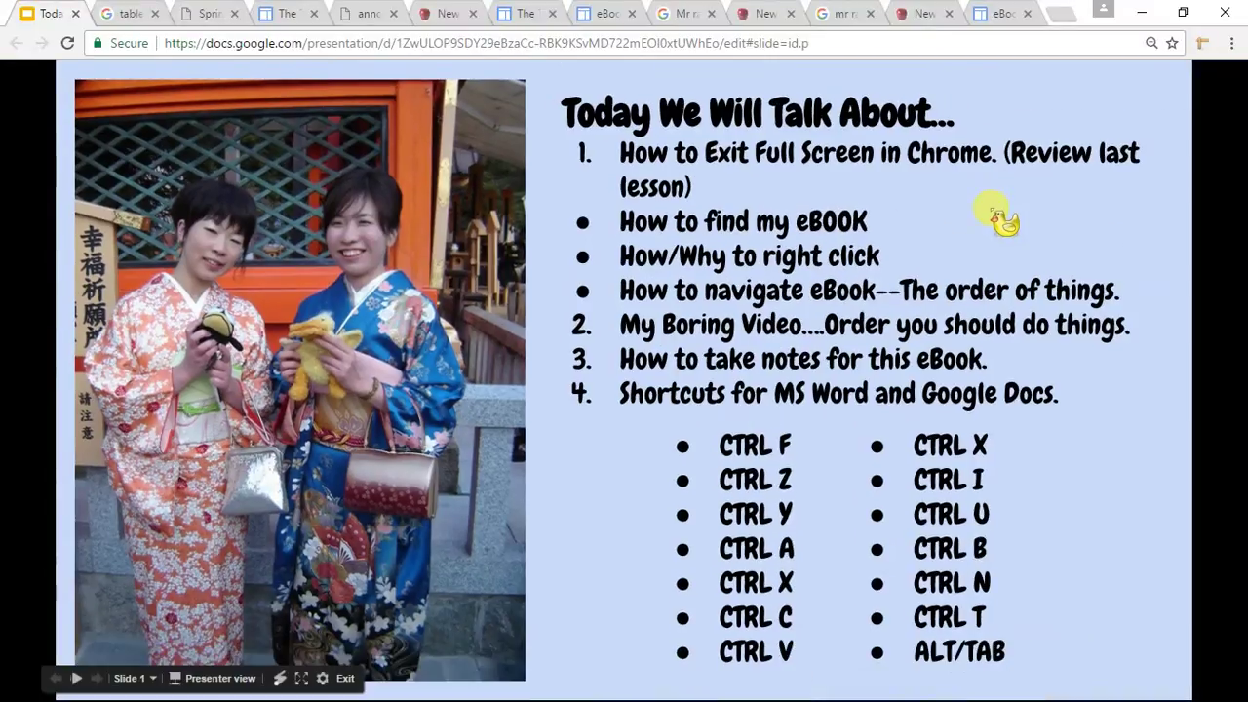
Minimize Chrome, examine the function keys in the tablet keyboard picture in Windows Photo Viewer, and minimize the picture.
left_click(1142, 12)
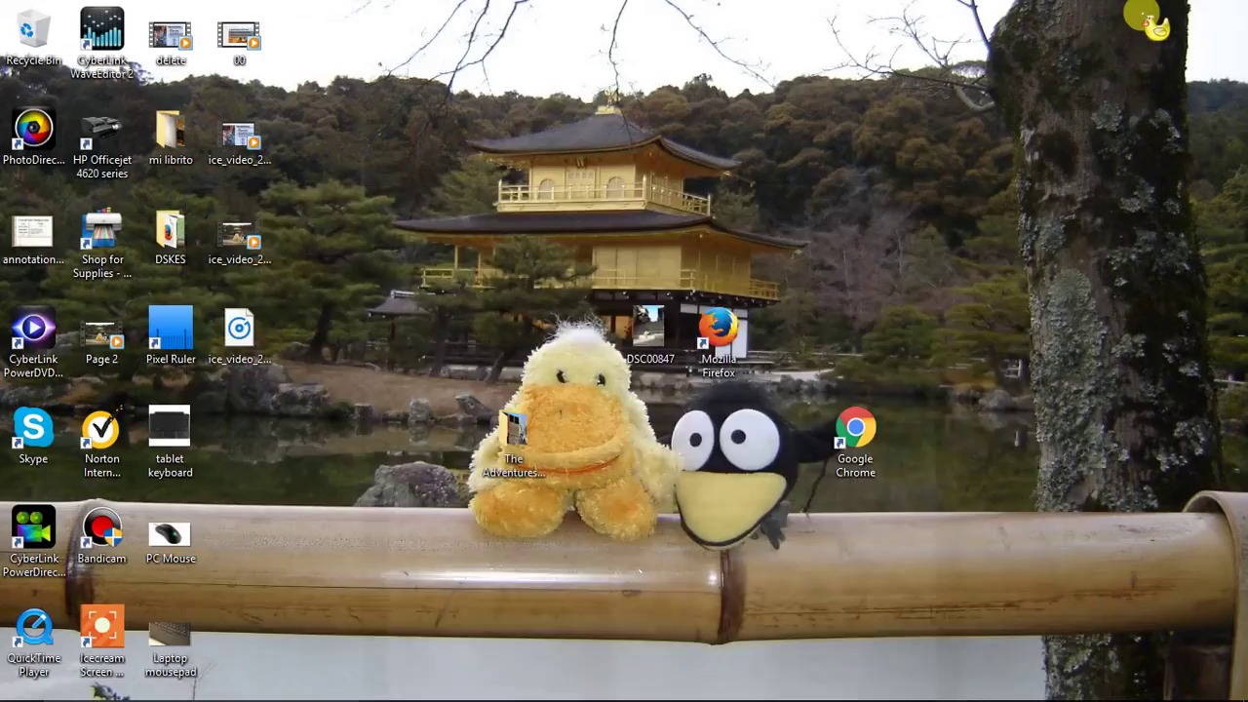
mouse_move(953, 688)
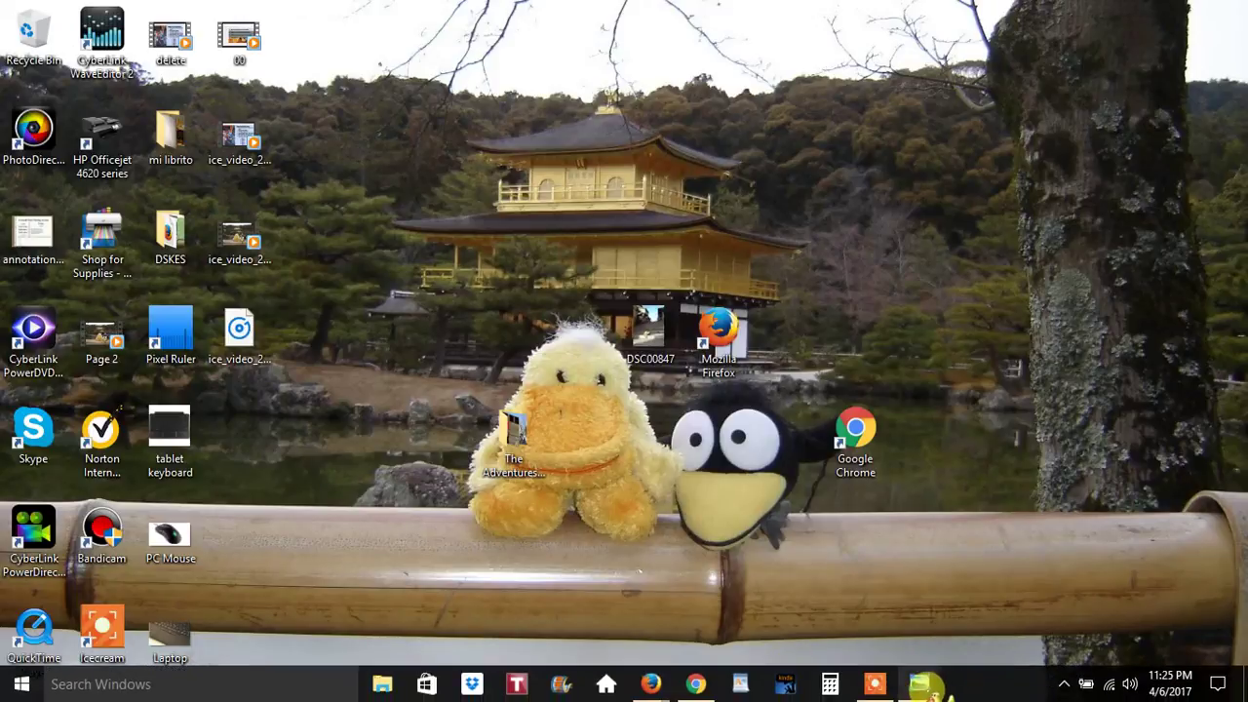
left_click(885, 606)
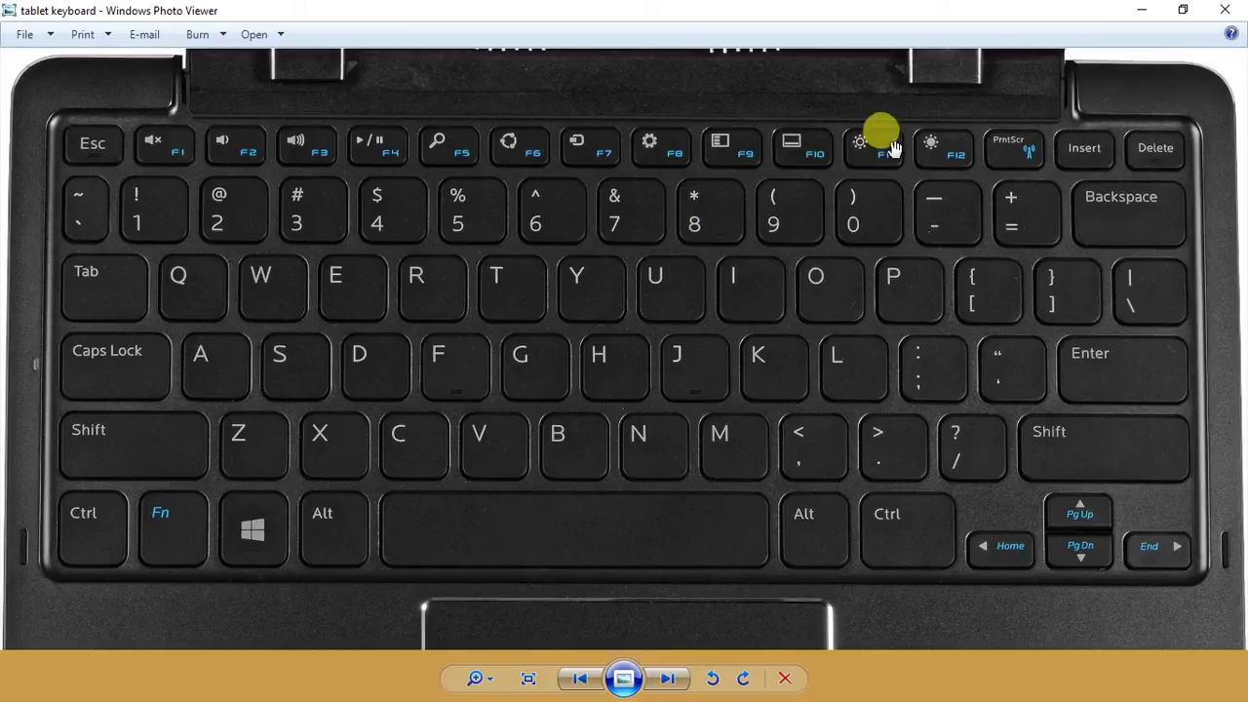
left_click(1143, 12)
Return to the outline slide in Chrome and repeat entering and leaving full screen.
mouse_move(799, 688)
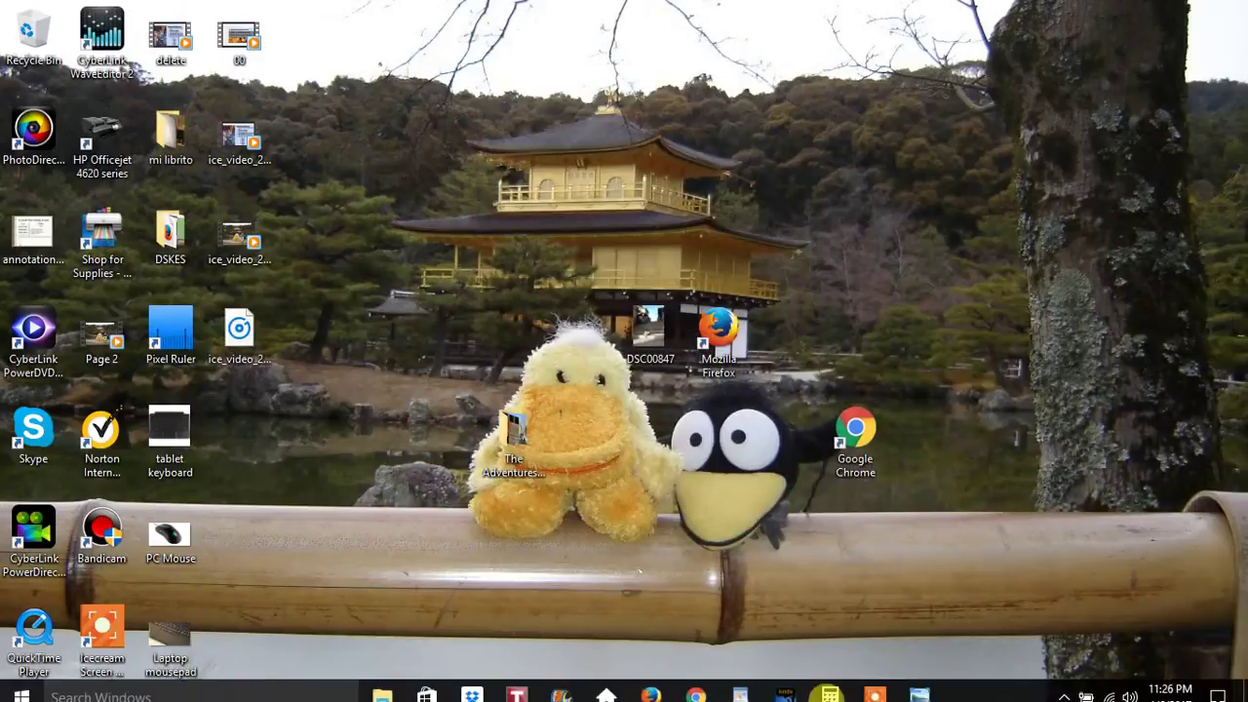
left_click(693, 683)
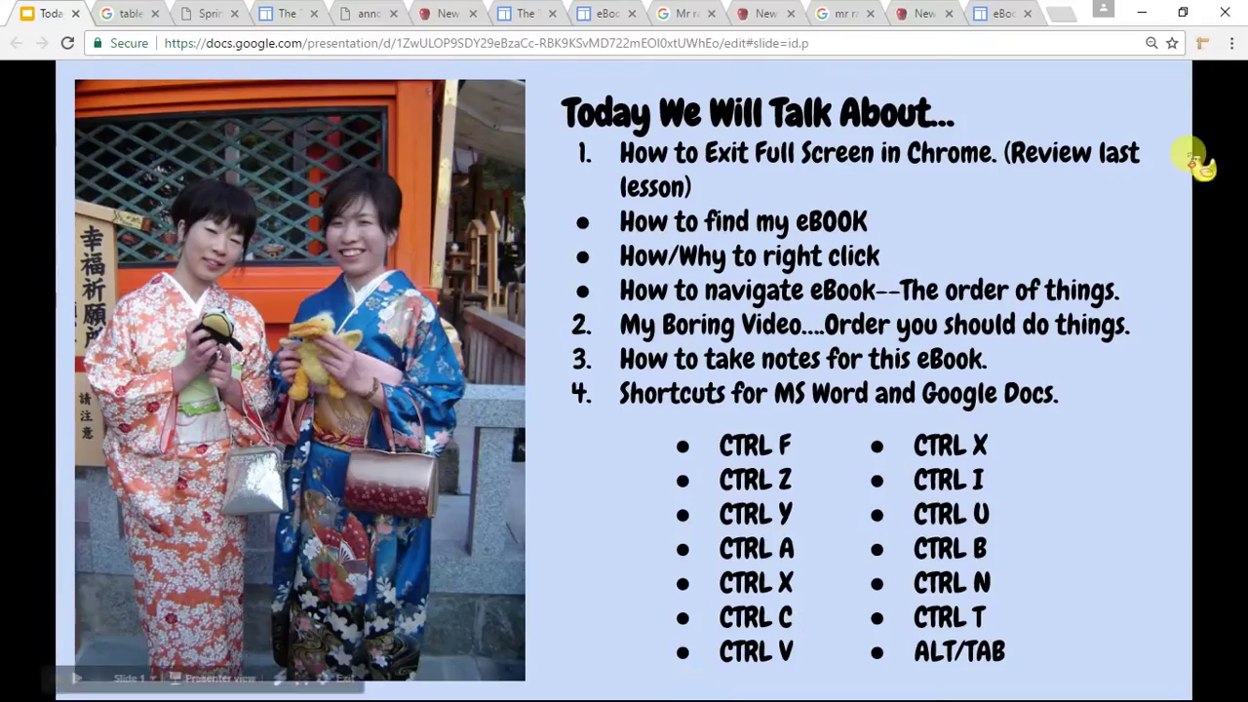
left_click(1232, 45)
left_click(1219, 211)
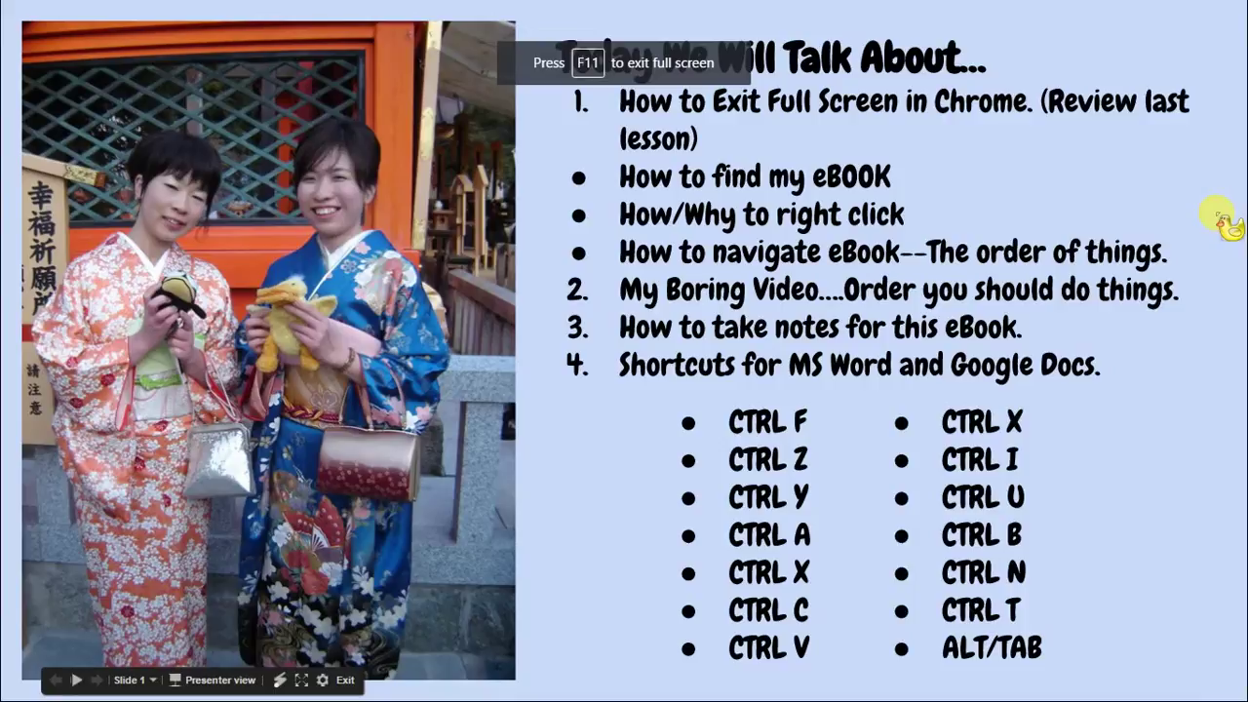
key("F11")
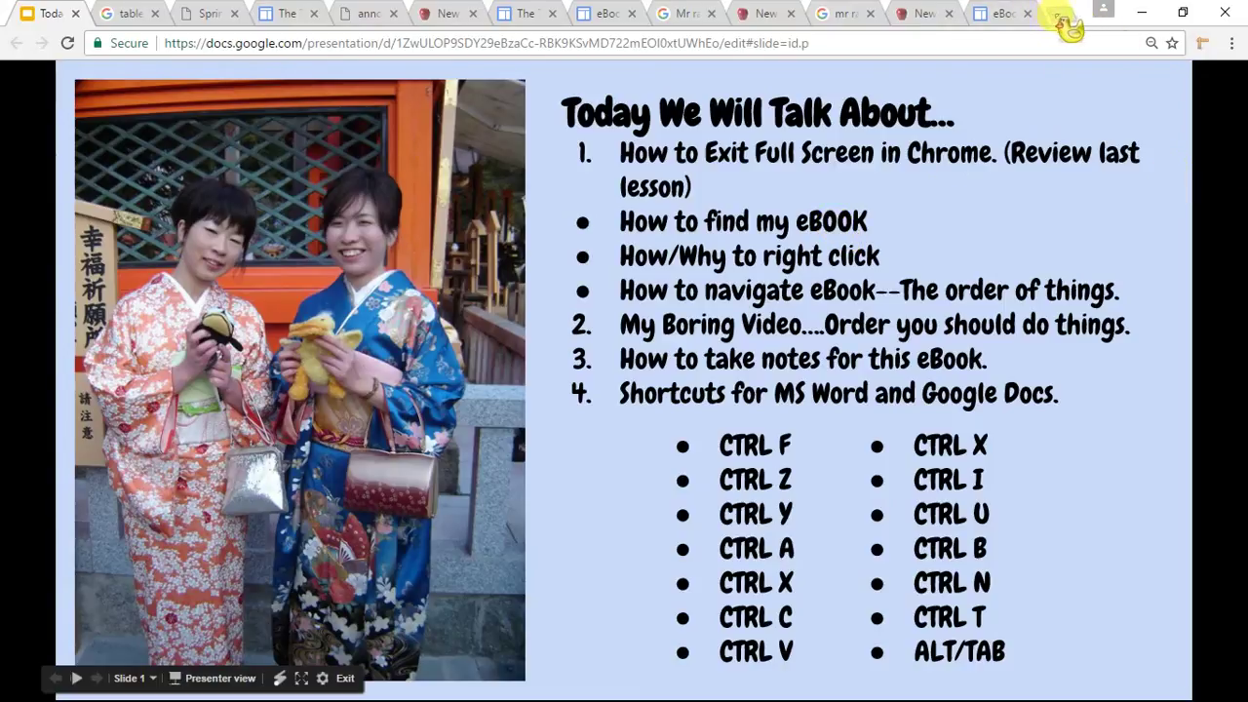
Search Google in a new tab for the teacher's name, accept the corrected spelling, and open the 11th Grade English Language Arts result.
left_click(1061, 16)
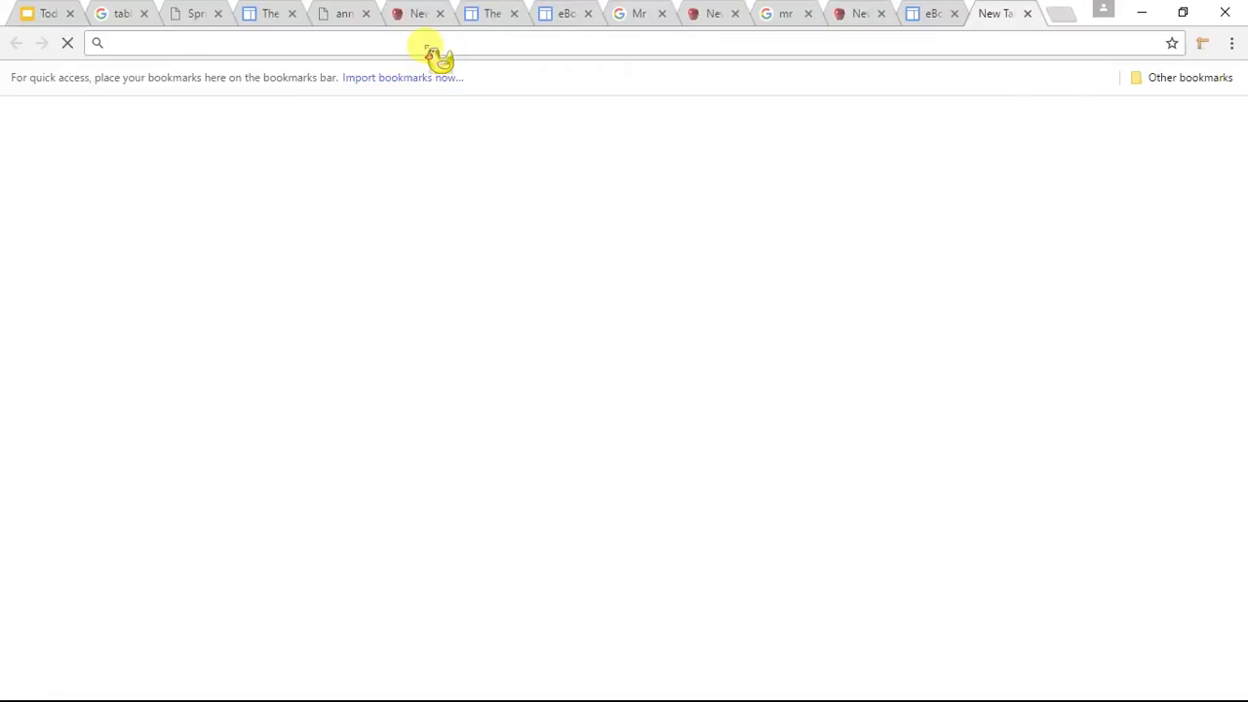
left_click(434, 364)
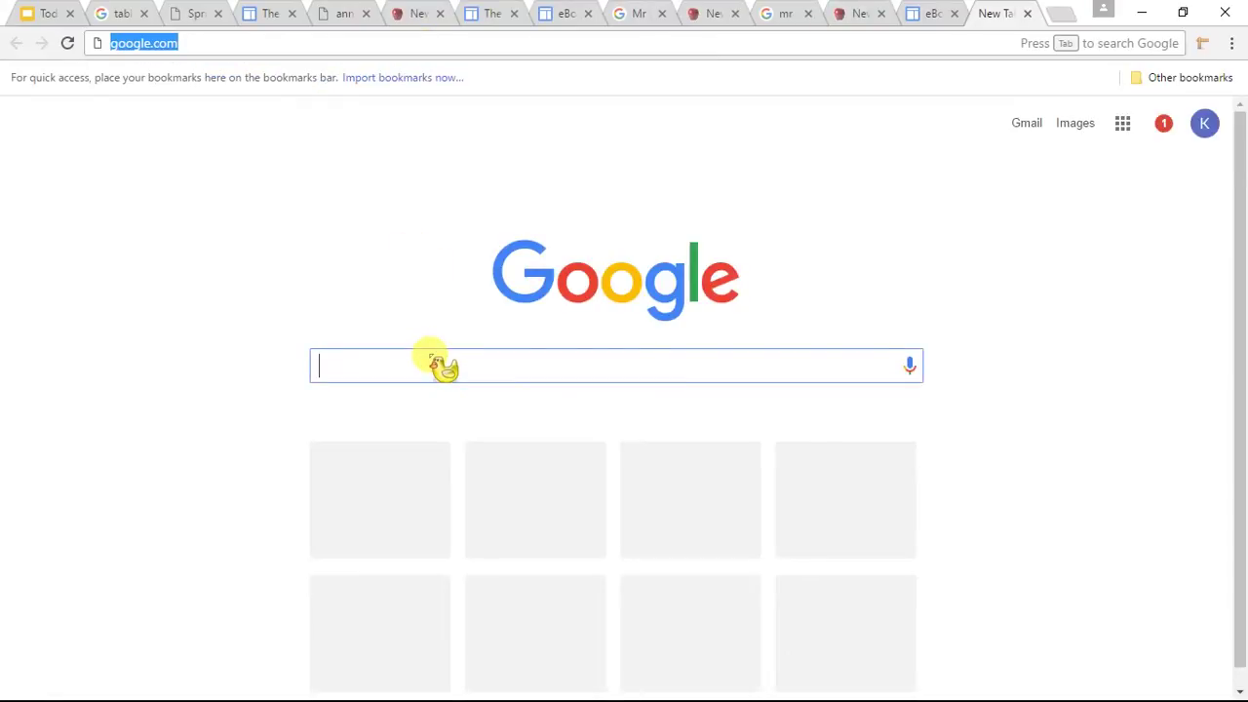
type("mr rainesxs")
key("Return")
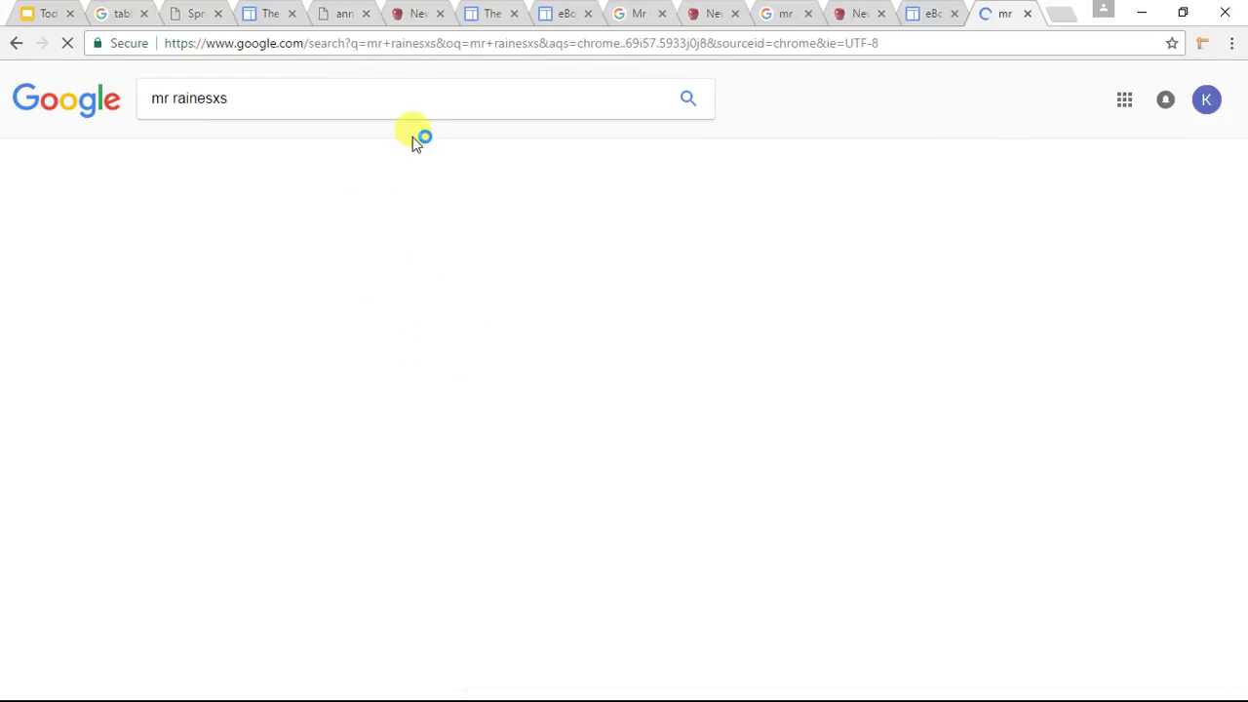
left_click(310, 232)
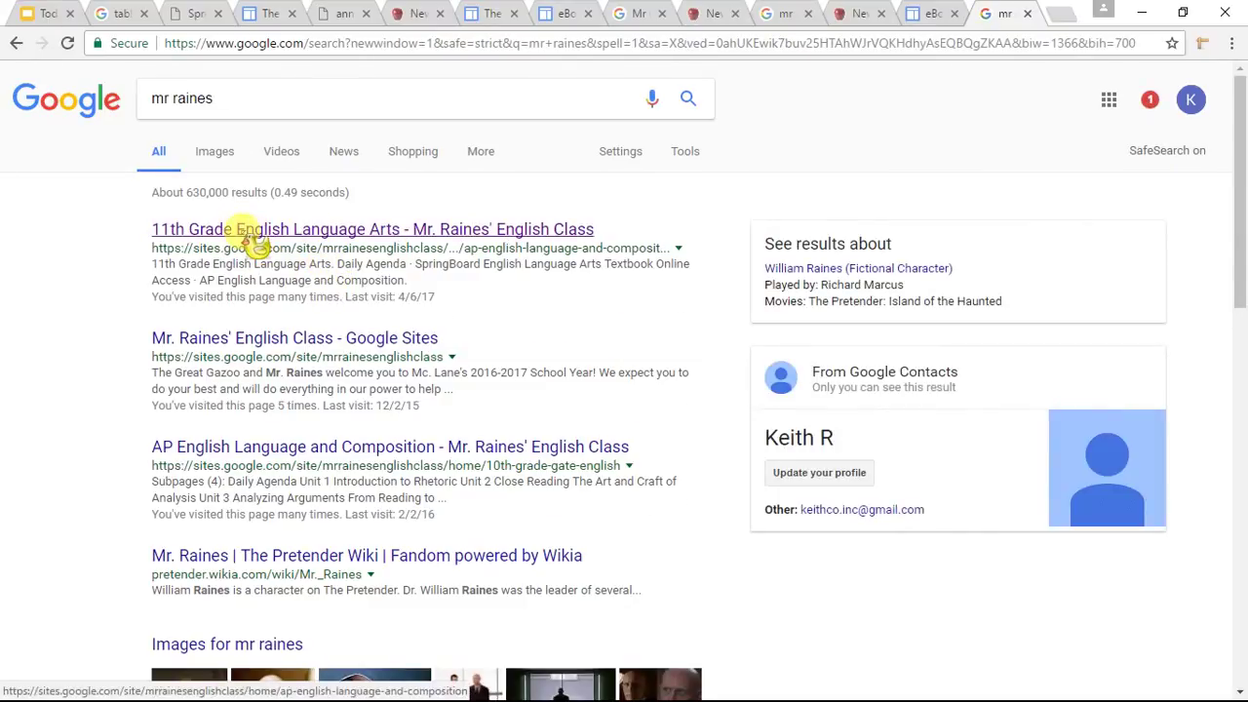
left_click(251, 234)
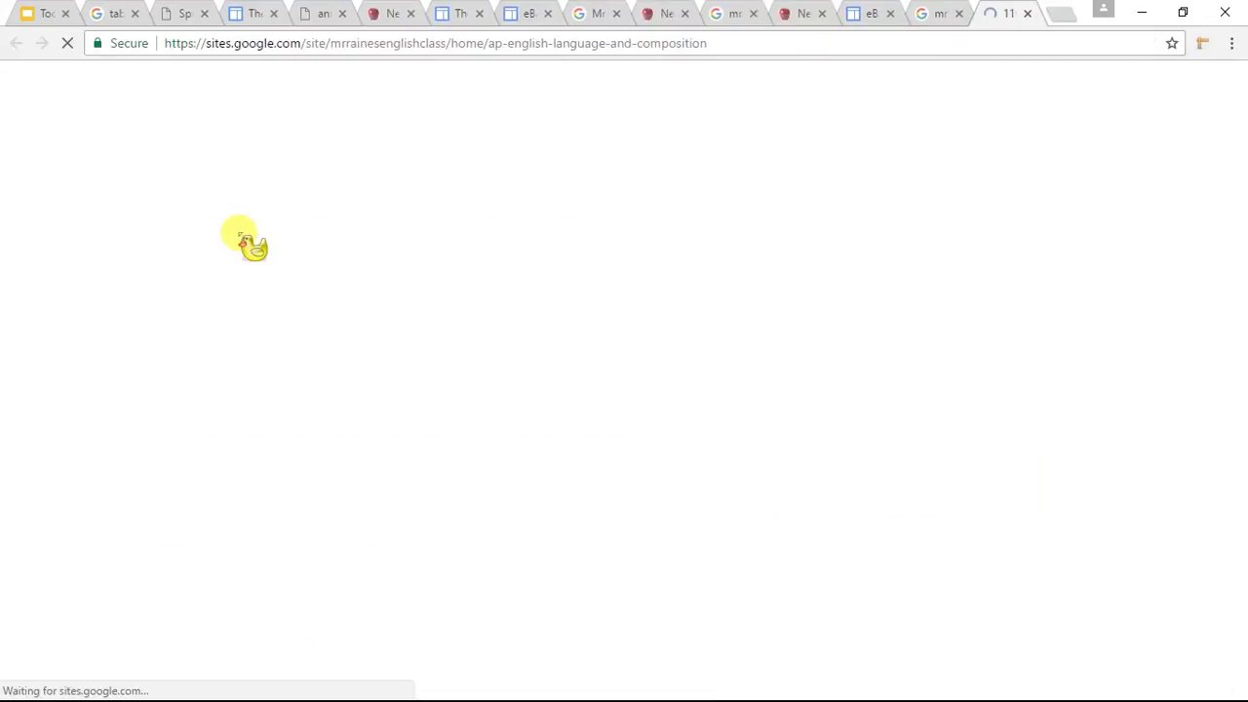
Open the class site's new eBook page and start The Travel Adventures of Mr. Sneaky Duck and Edgar Alan Crow.
scroll(375, 156, "down", 2)
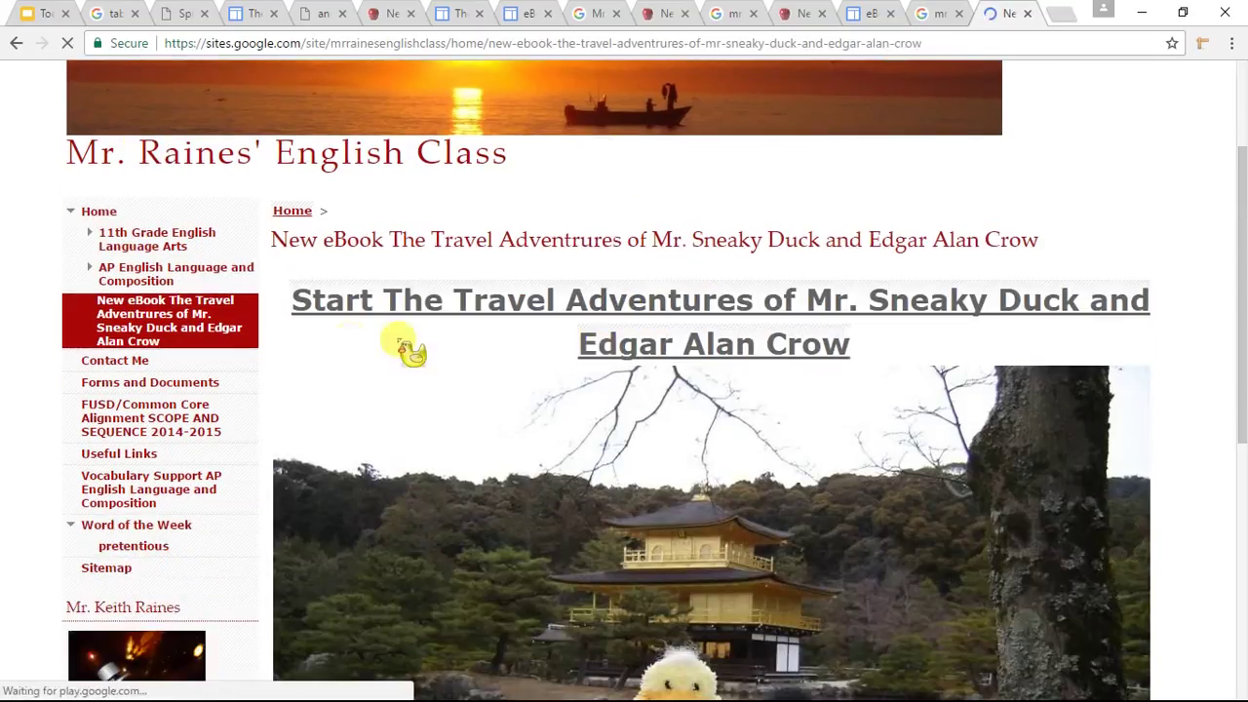
left_click(706, 312)
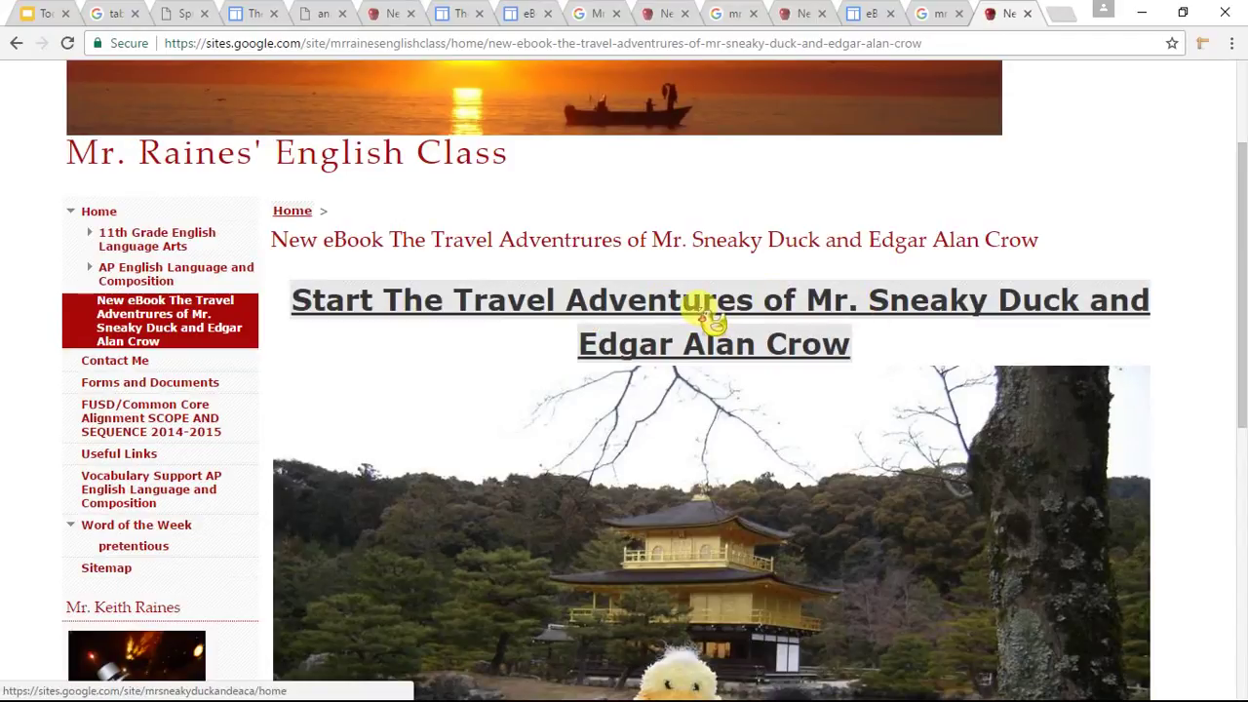
left_click(704, 310)
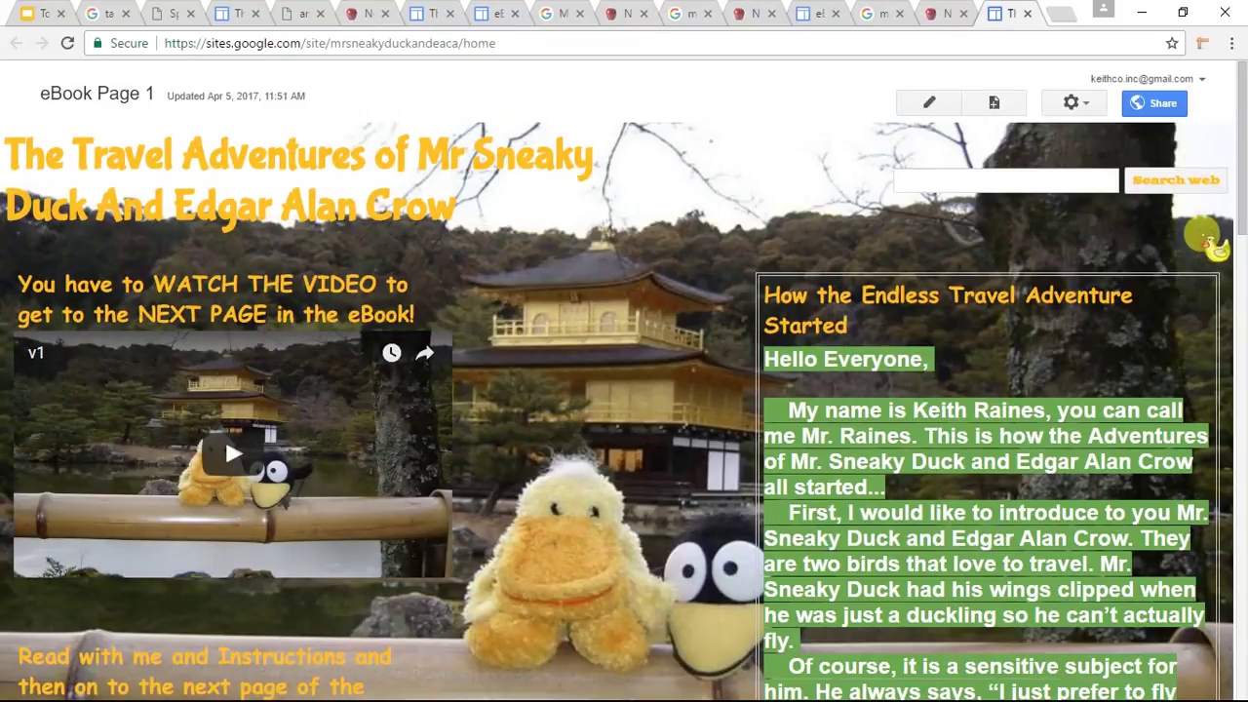
Go through the eBook from page 1 to page 3 using the page links at the end of each page.
left_click_drag(1236, 164, 1236, 624)
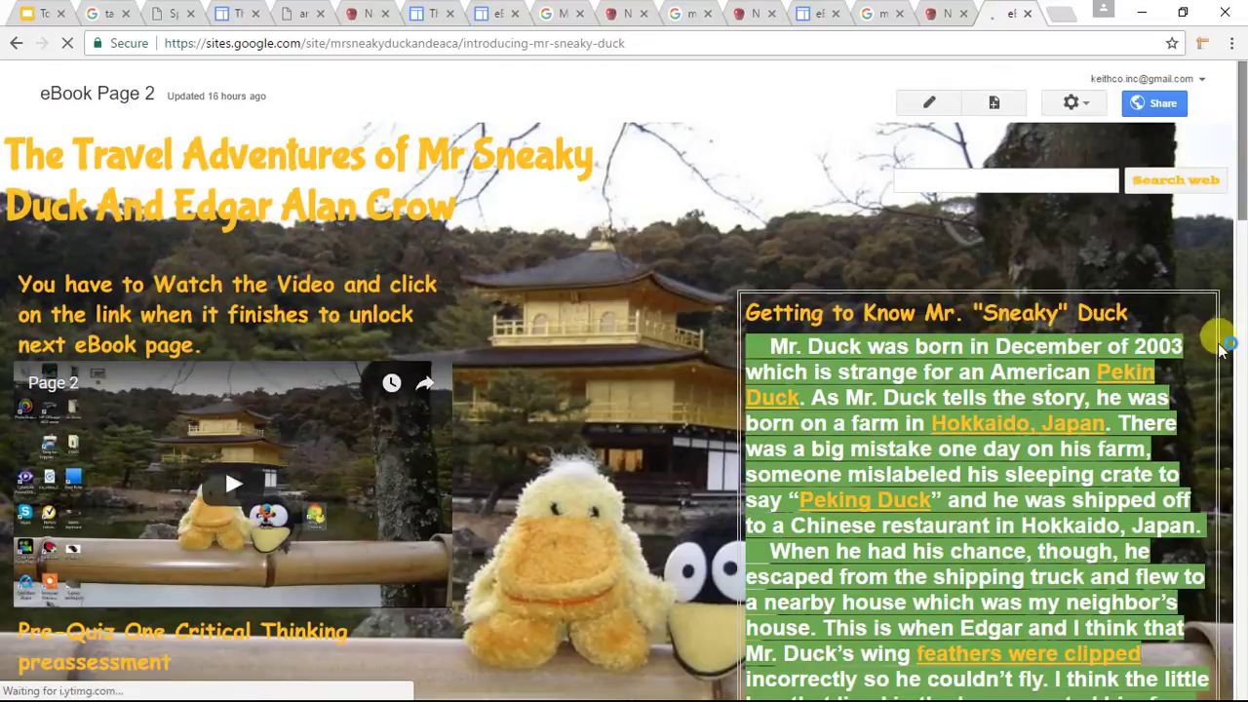
scroll(1226, 579, "down", 10)
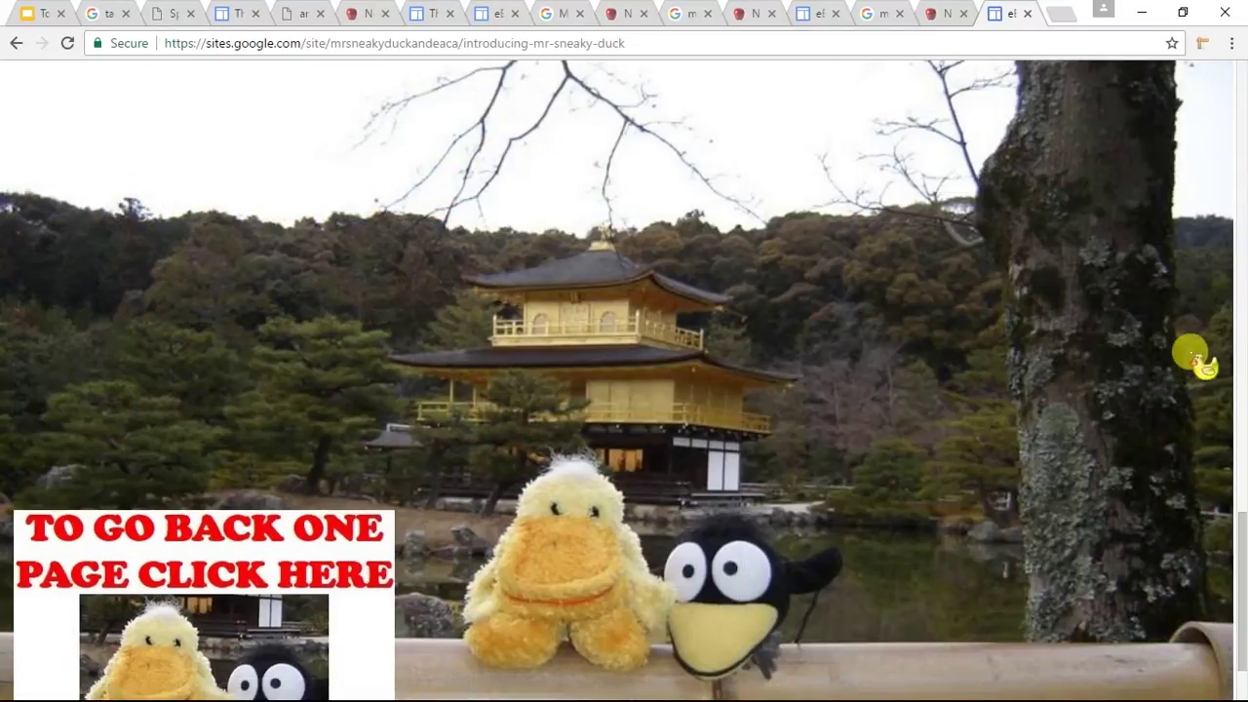
scroll(1179, 429, "down", 2)
left_click(1033, 607)
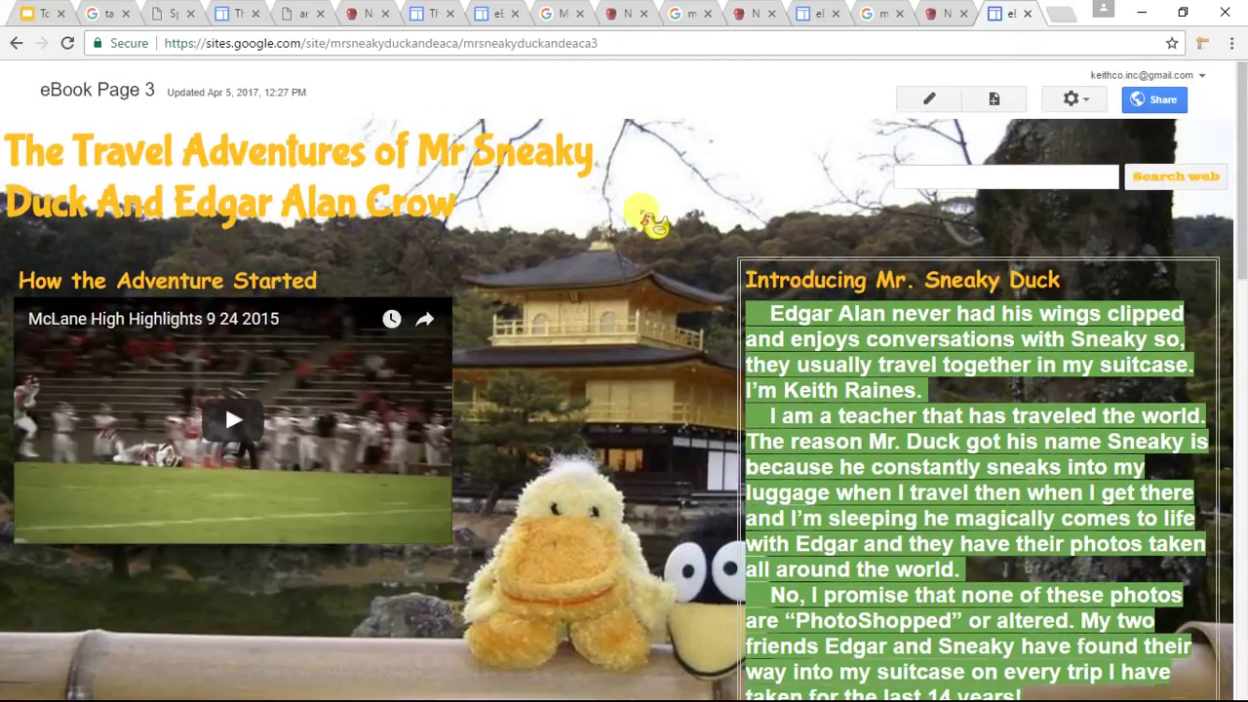
Play the McLane High Highlights 9 24 2015 video on eBook page 3 from 1:20 and pause it at 1:30.
scroll(643, 207, "down", 3)
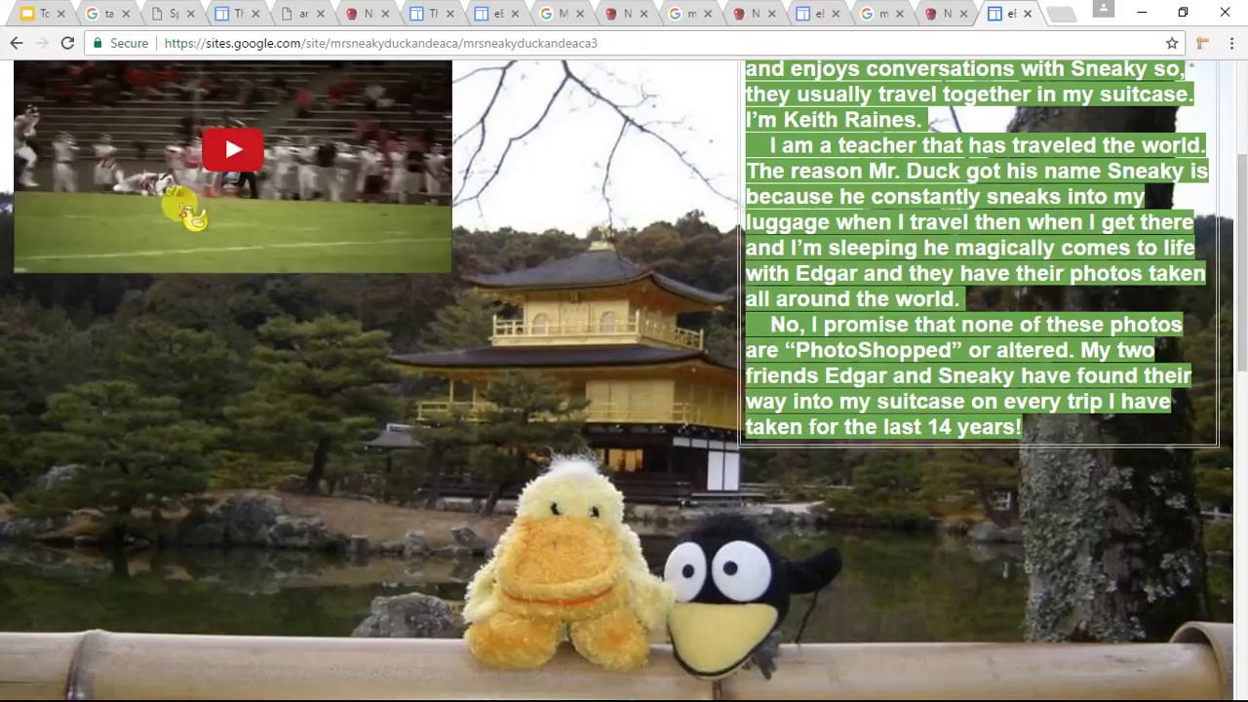
scroll(243, 287, "up", 1)
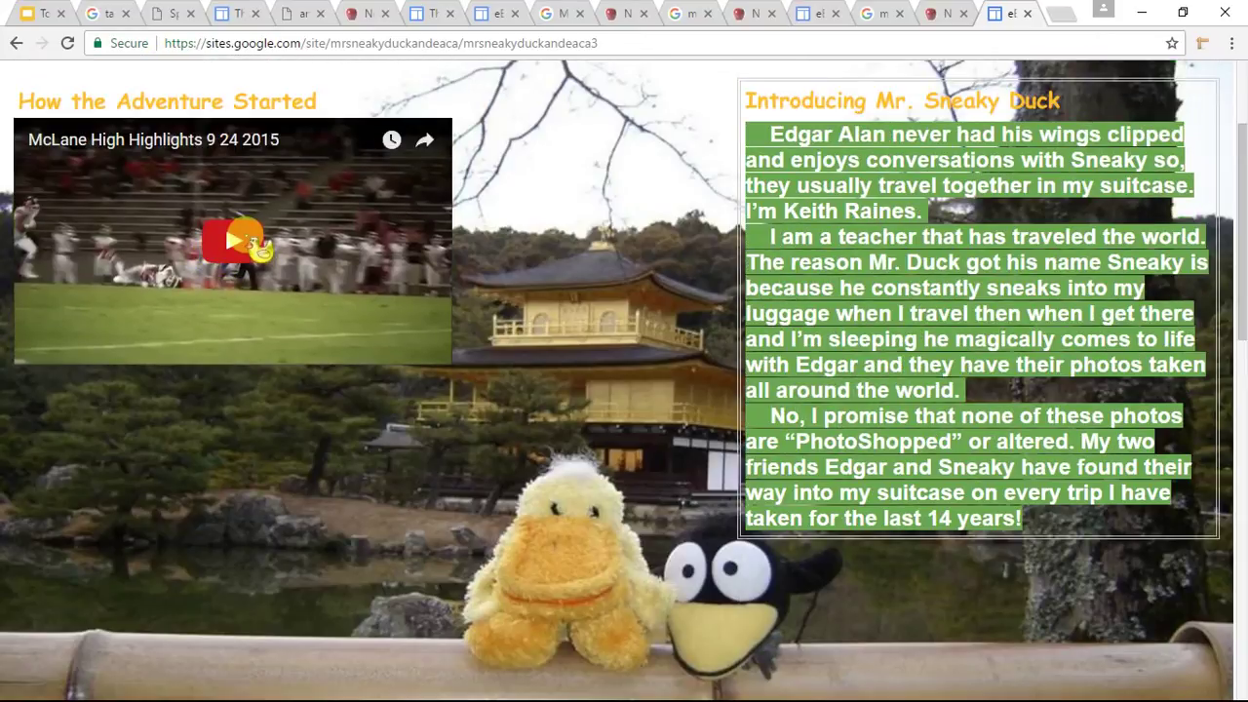
left_click(244, 242)
left_click(106, 329)
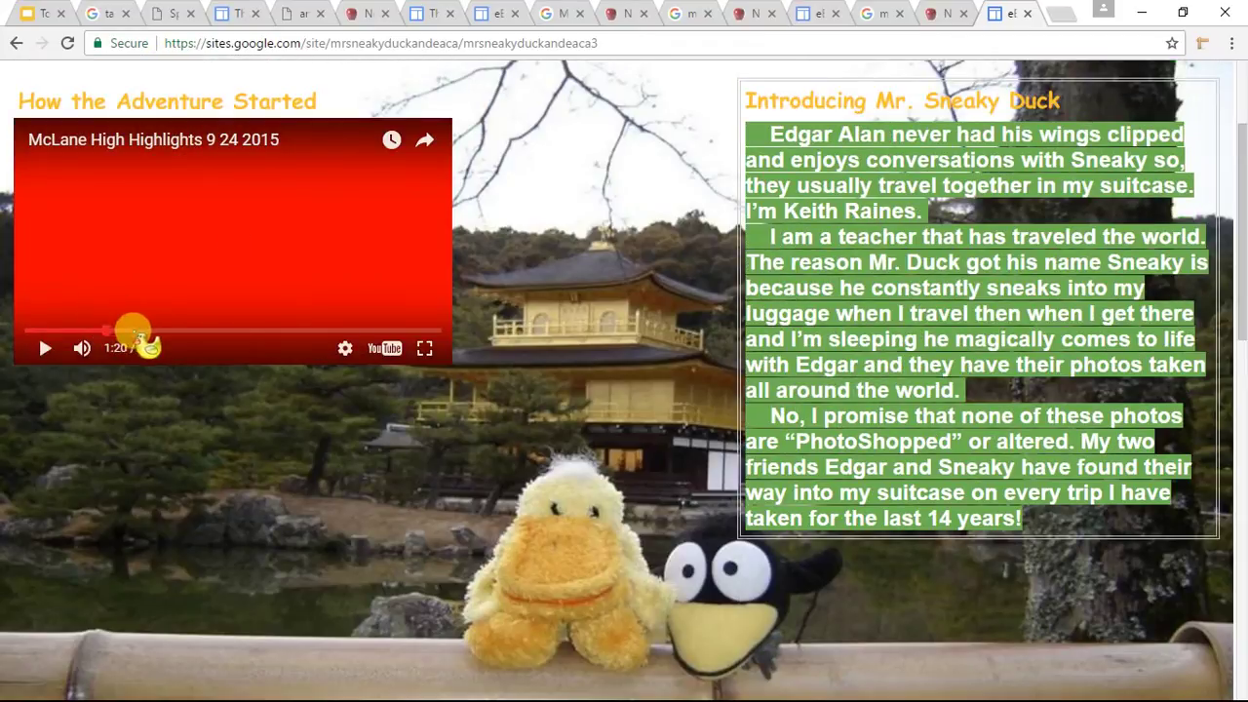
left_click(44, 348)
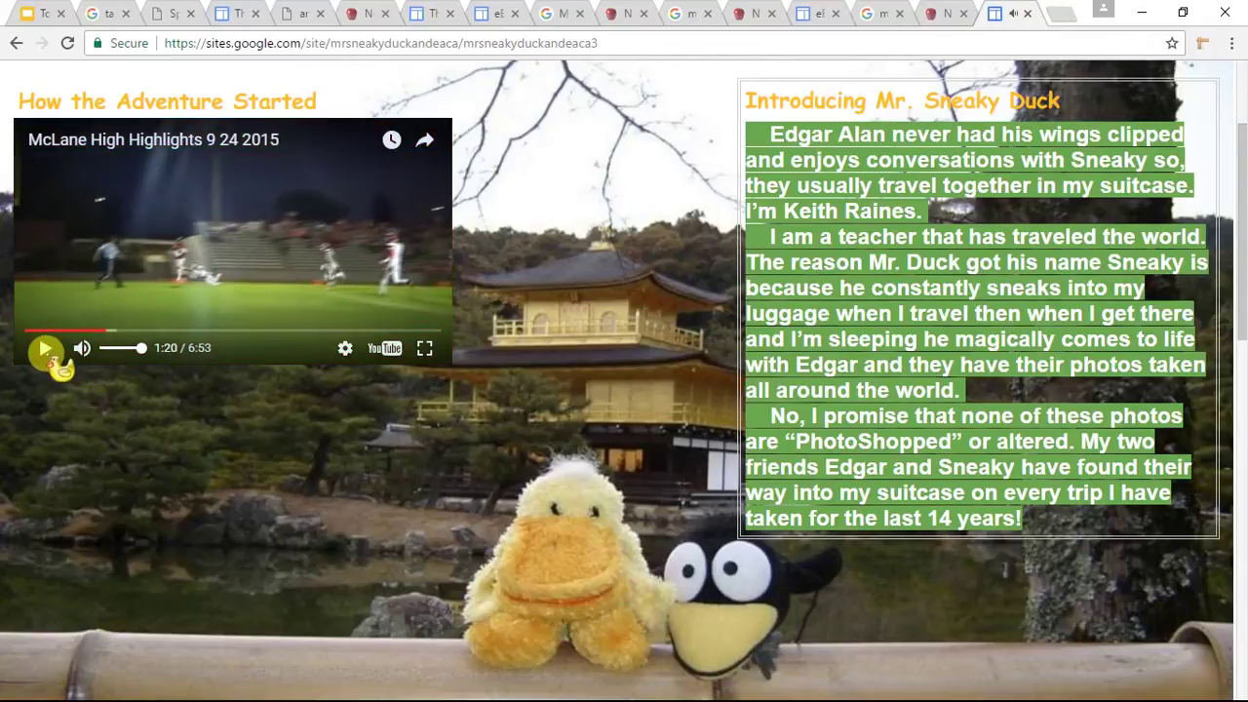
left_click(45, 349)
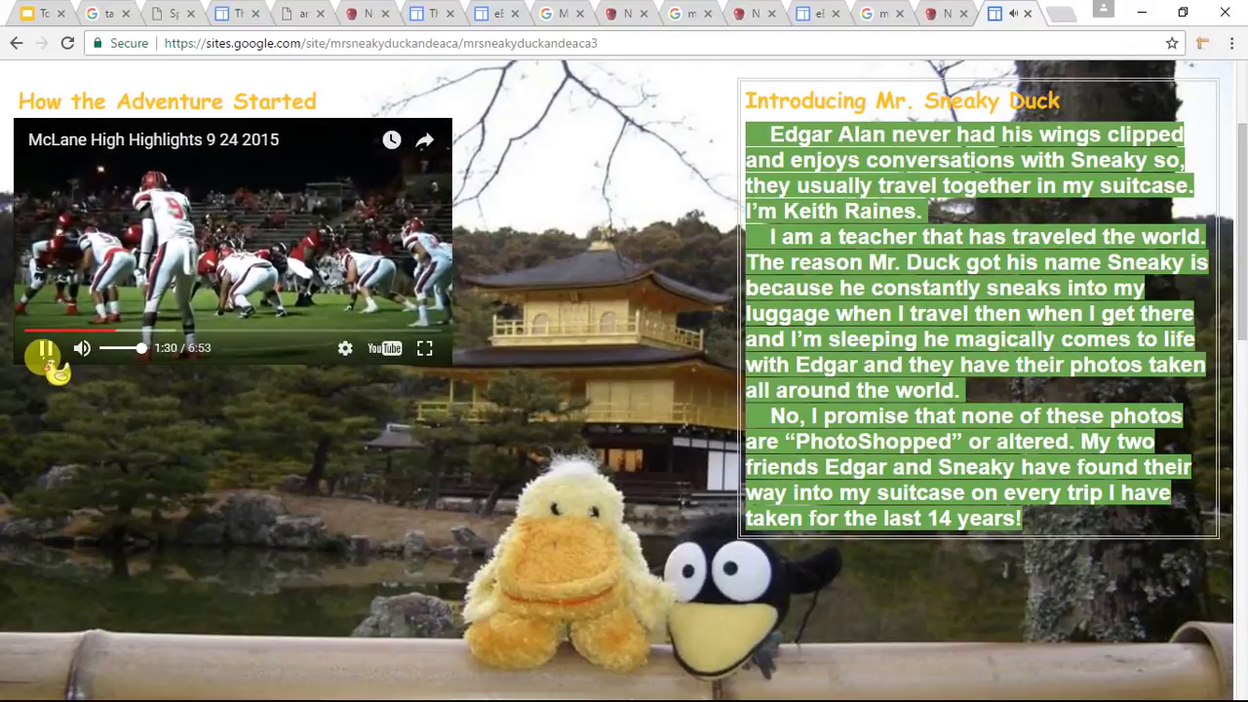
left_click(44, 351)
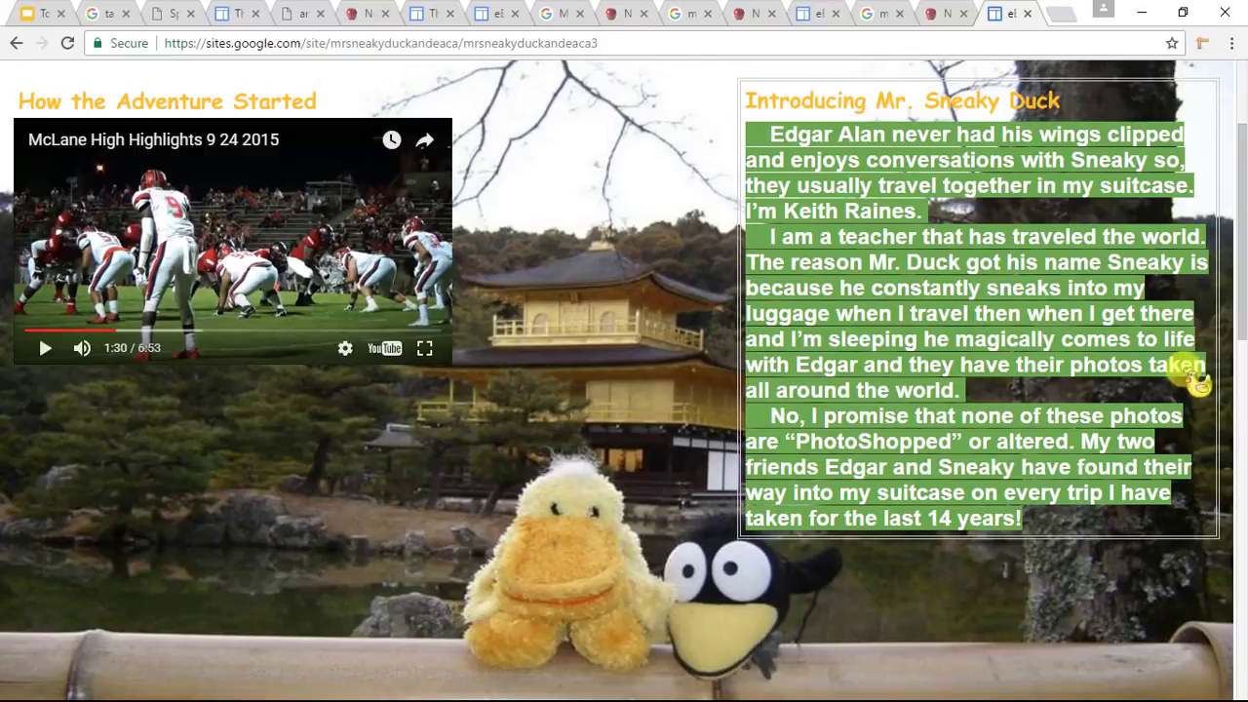
Review the lesson outline slide and the class site's eBook page, and return to eBook page 3.
scroll(1161, 216, "up", 2)
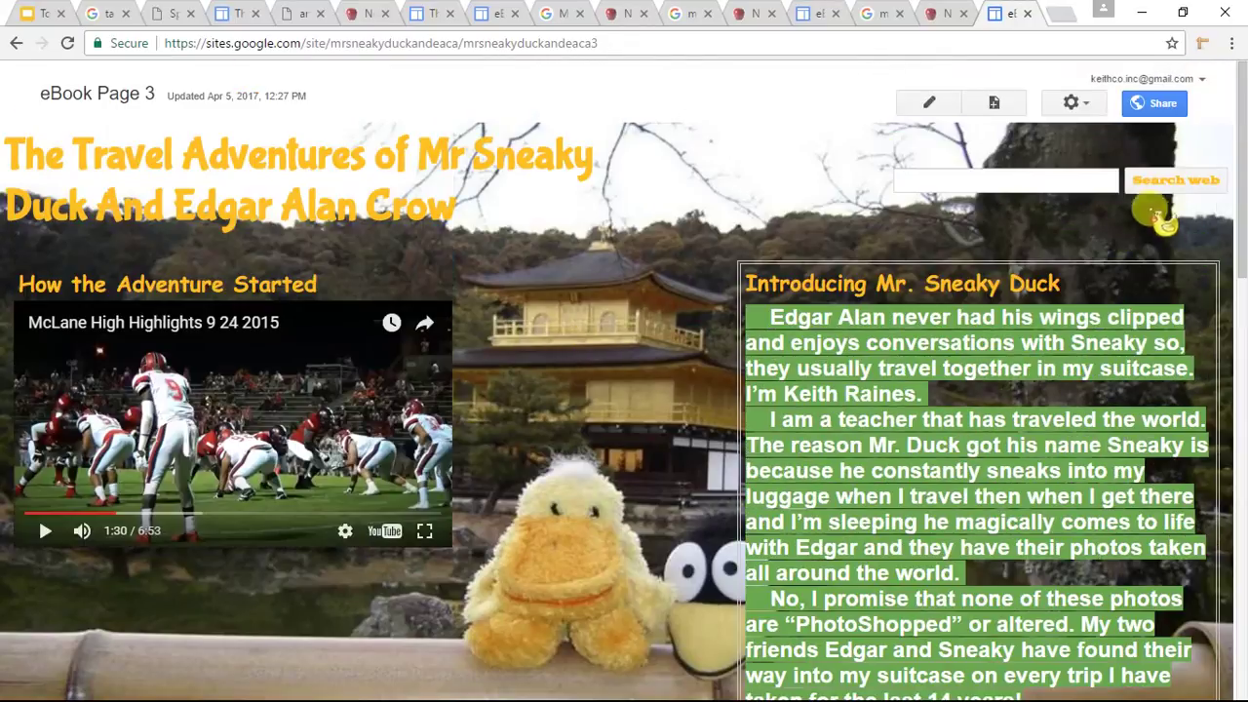
left_click(34, 14)
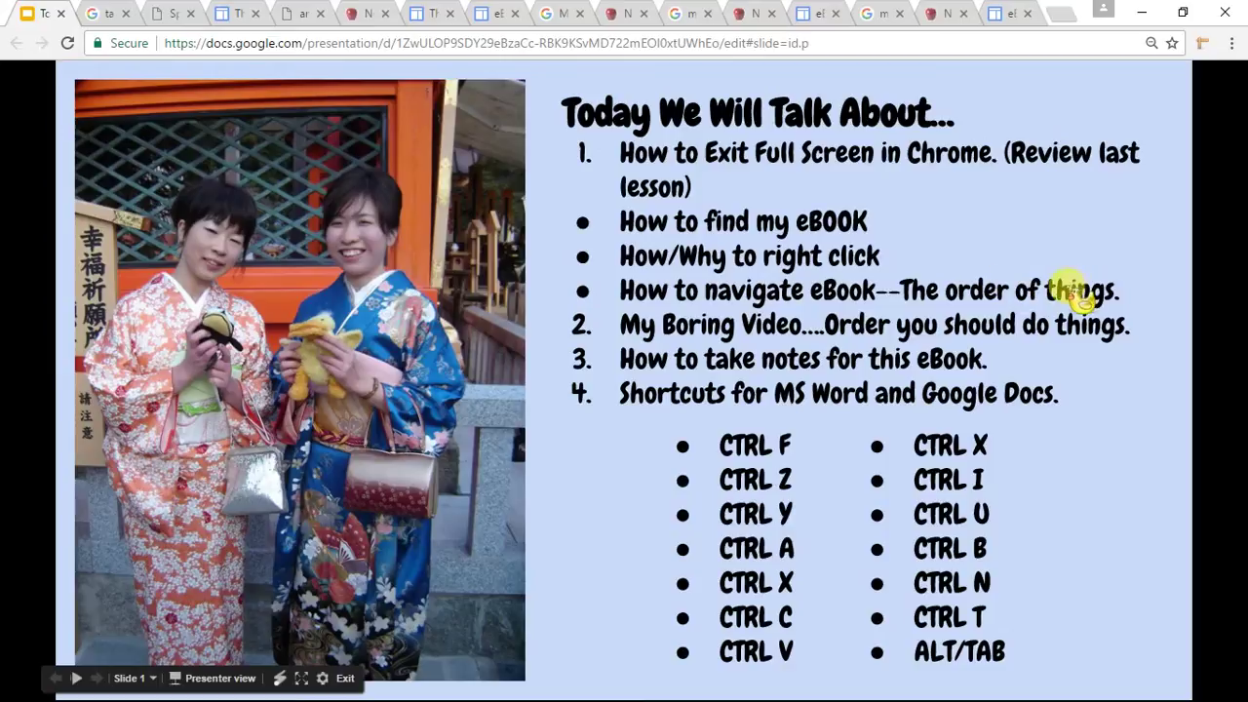
left_click(946, 13)
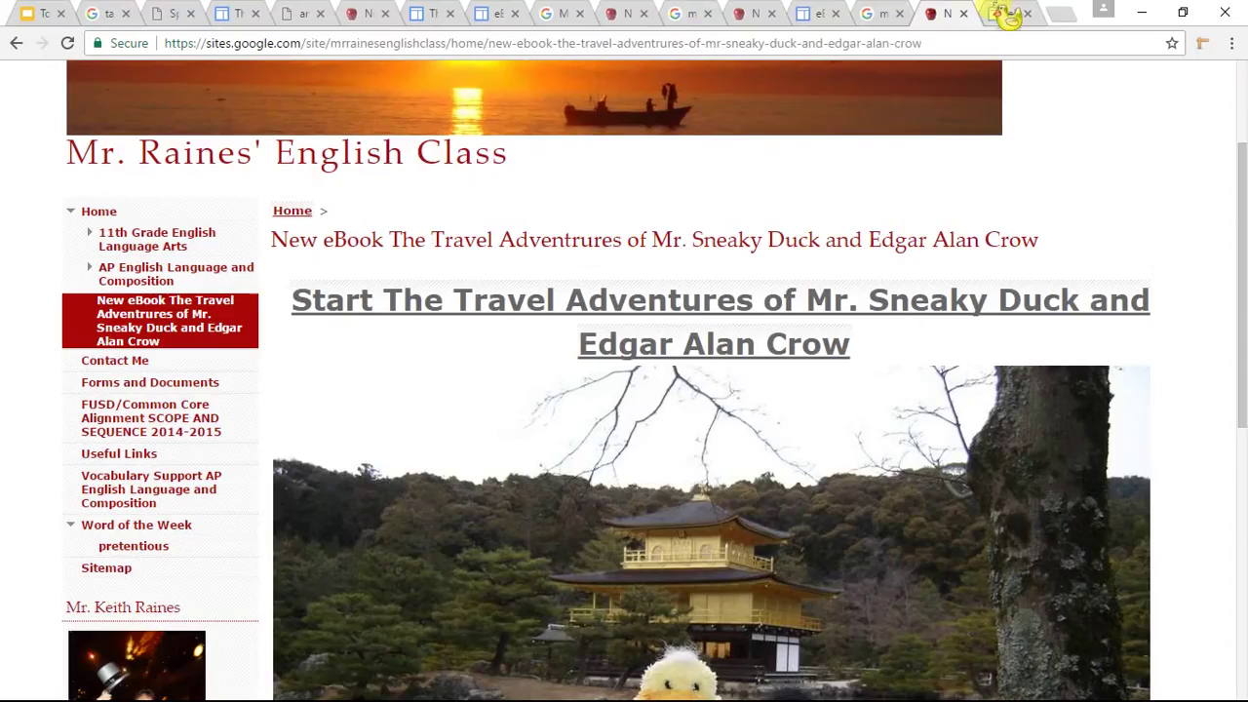
left_click(1008, 14)
Search Google for the word "teacher" from the Introducing Mr. Sneaky Duck text and close the results tab.
scroll(868, 270, "down", 2)
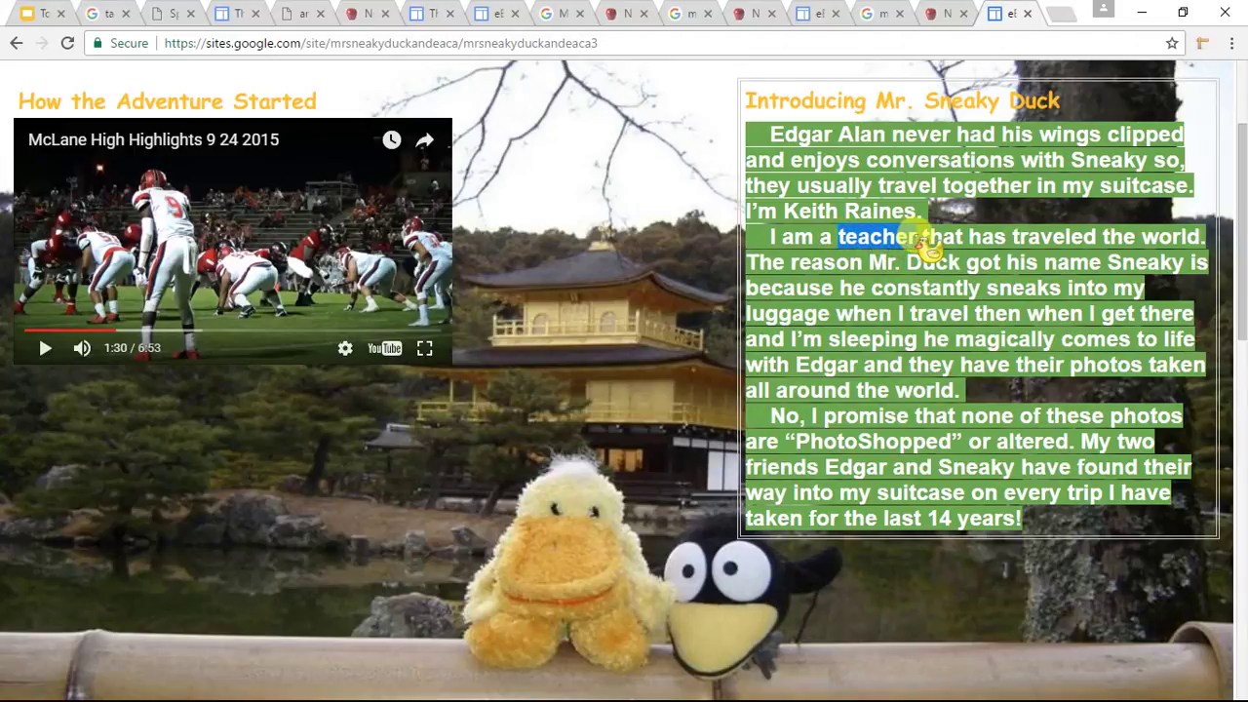
right_click(906, 244)
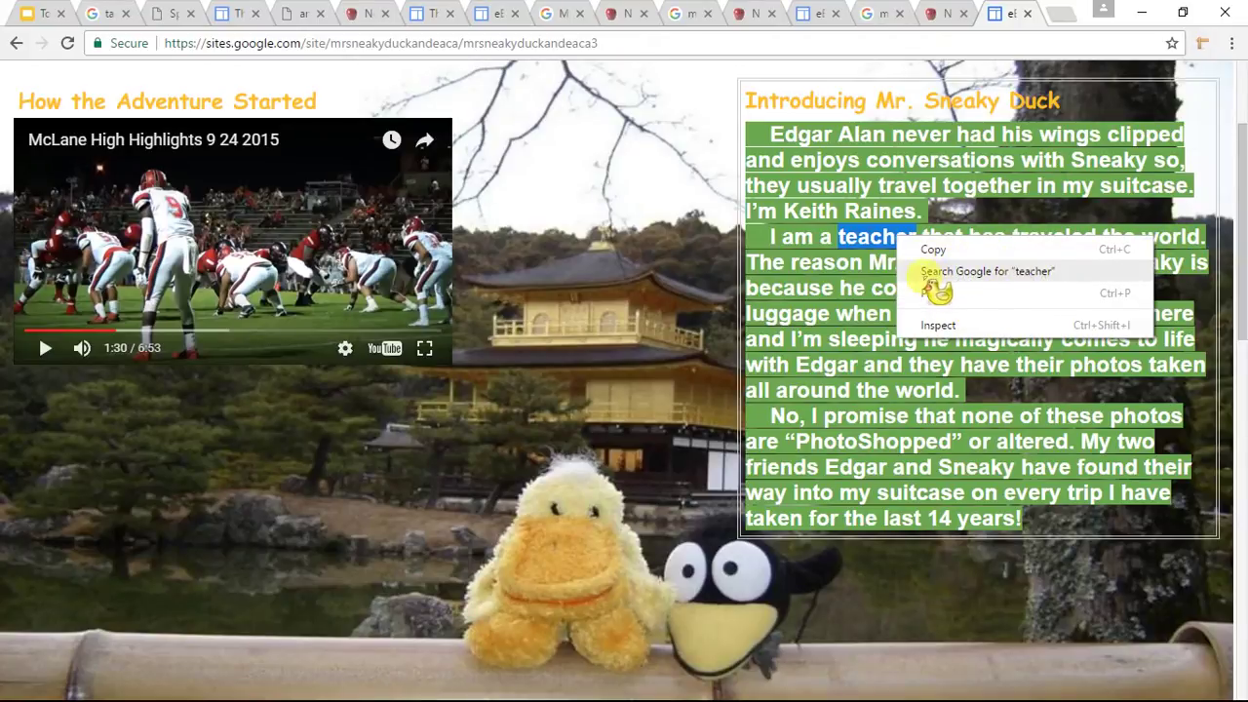
left_click(1032, 276)
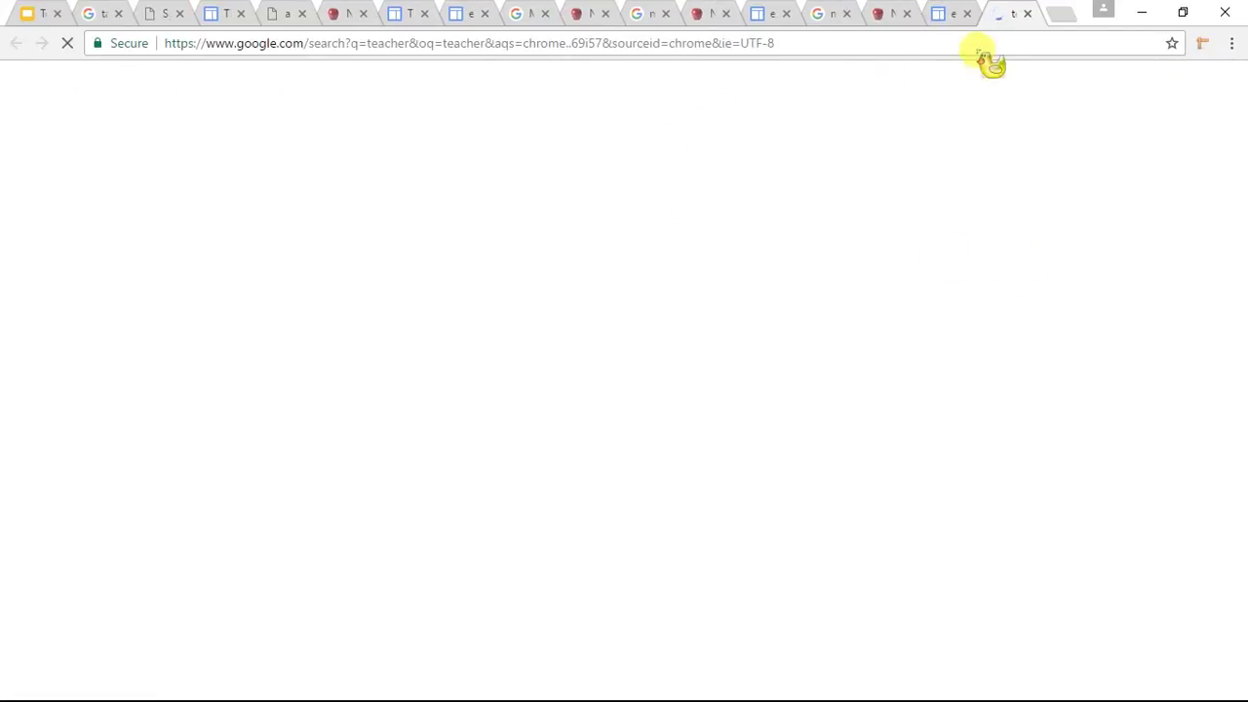
left_click(1029, 14)
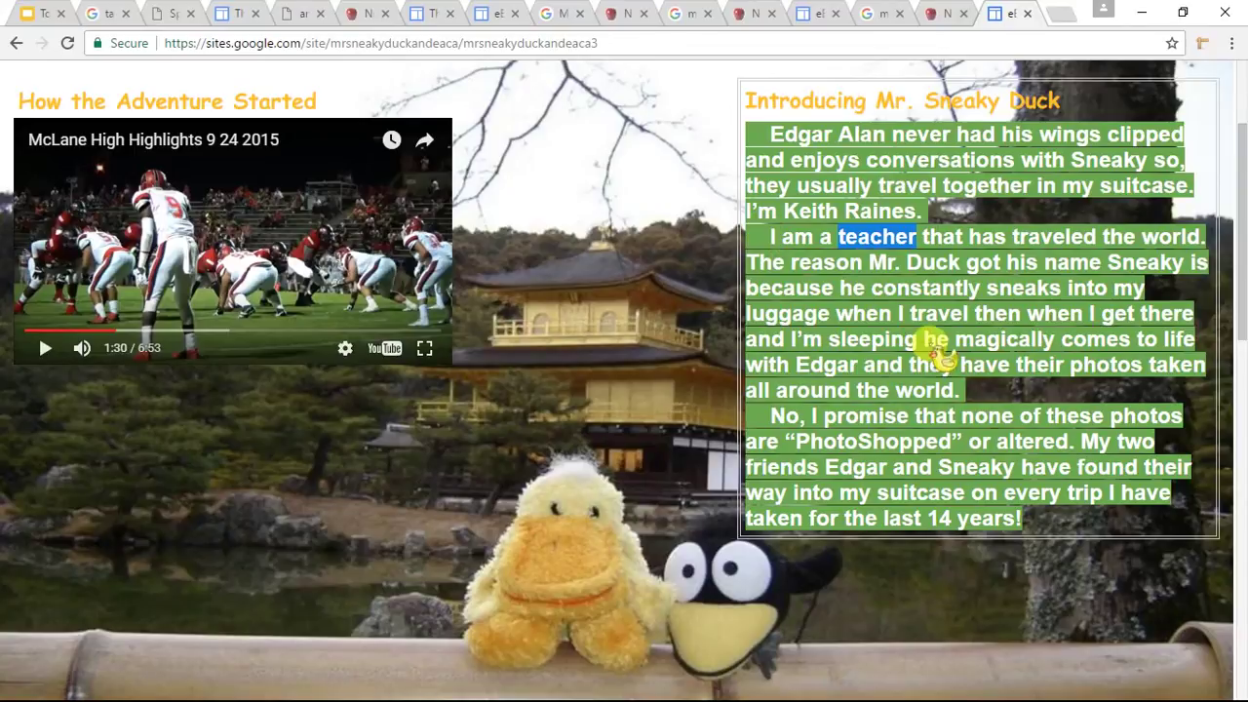
Search Google for the selected word "teacher" from the eBook text, and replace that search with "translate".
right_click(874, 243)
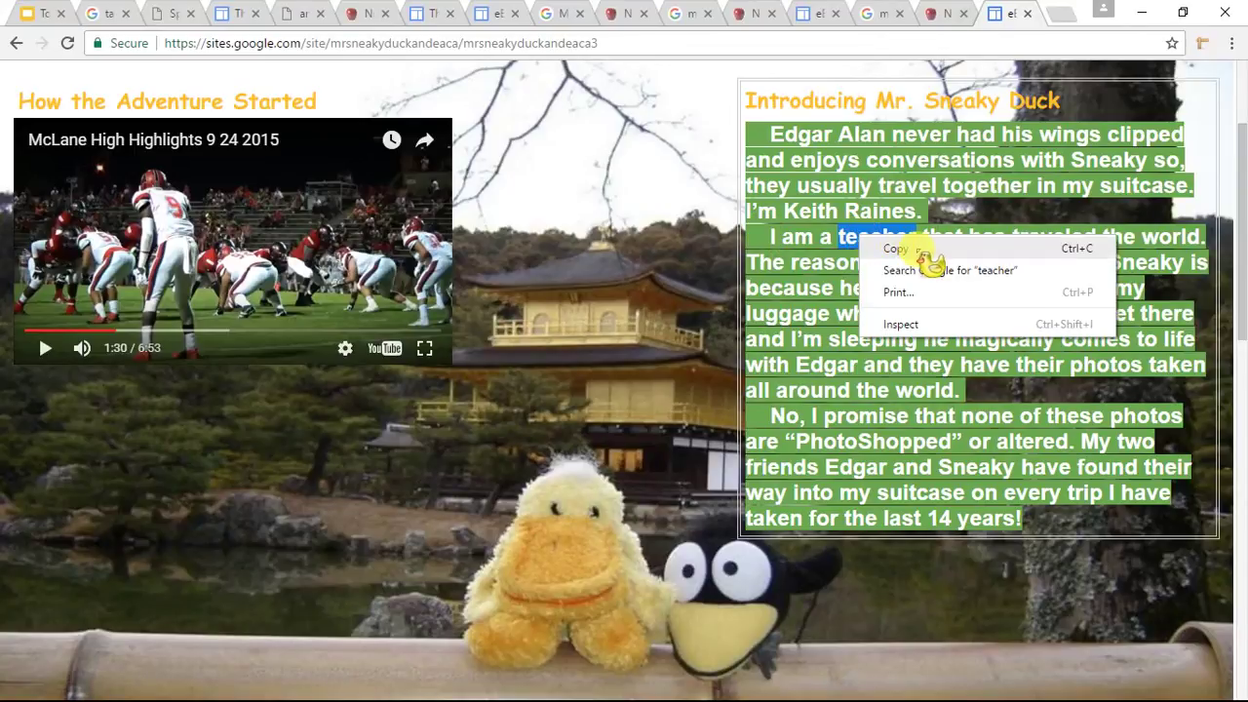
left_click(918, 270)
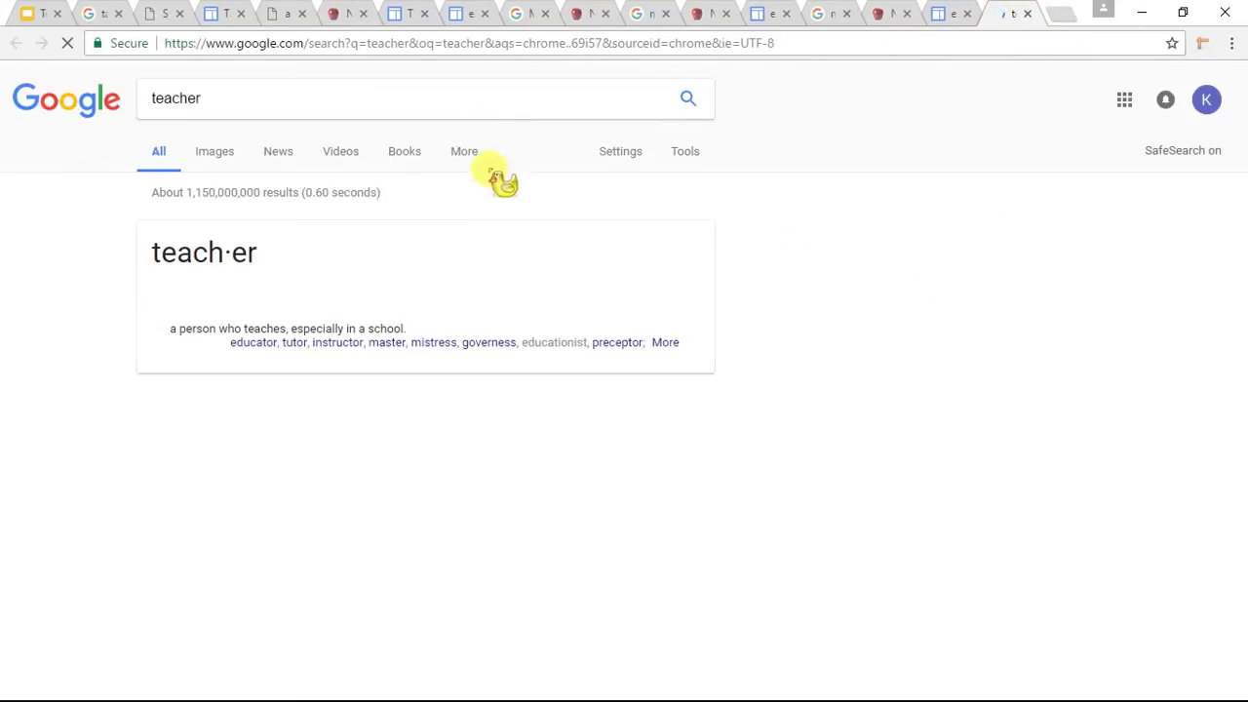
double_click(154, 99)
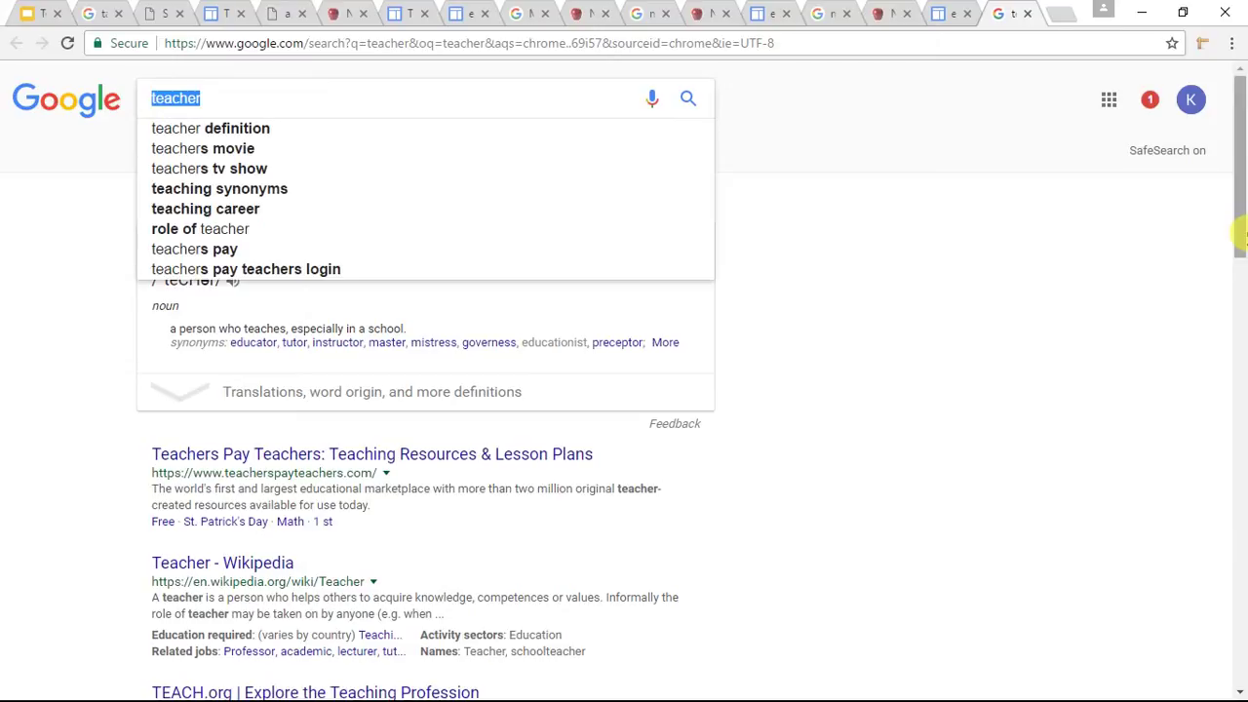
type("trans")
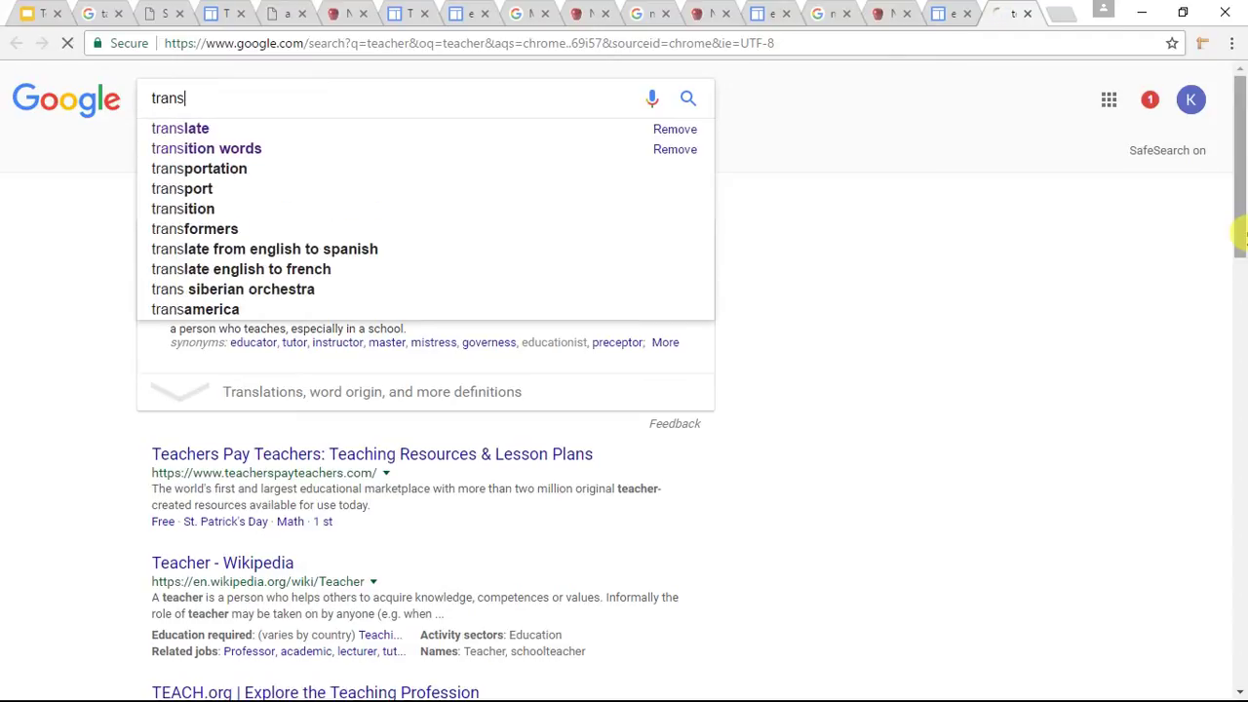
type("late")
key("Return")
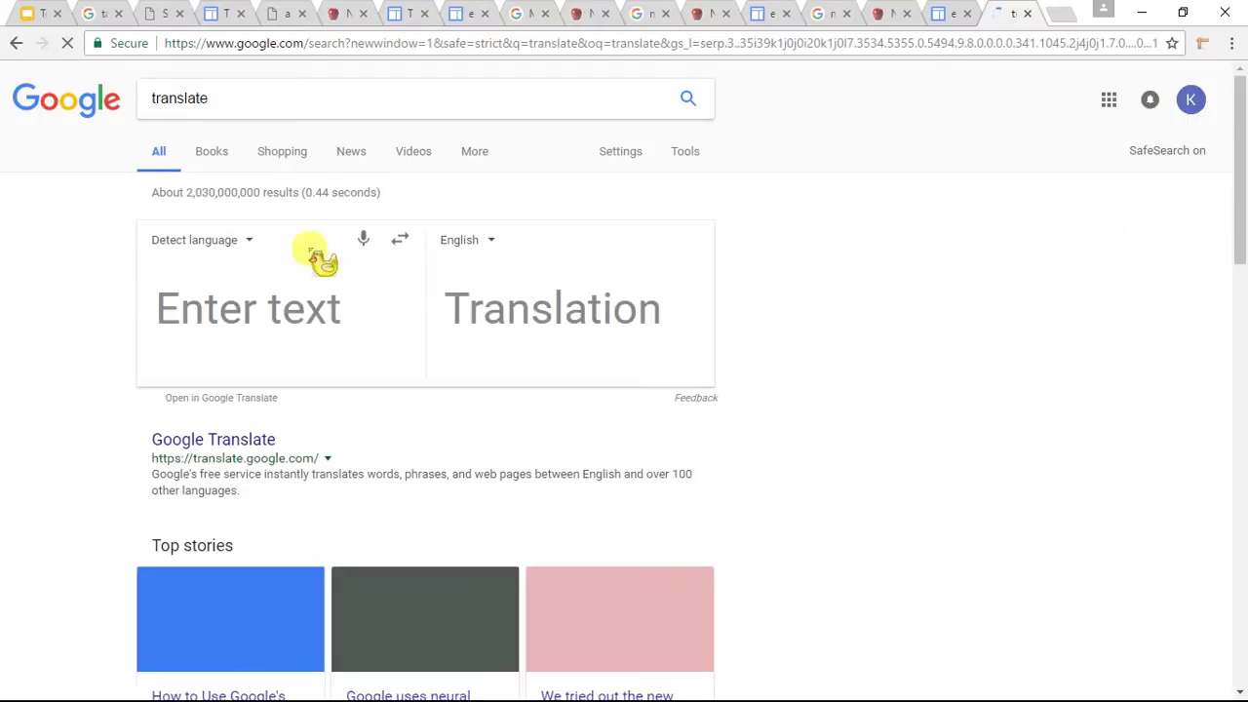
Translate the word "teacher" into Spanish in the Google translation box and close the results tab.
type("teacher")
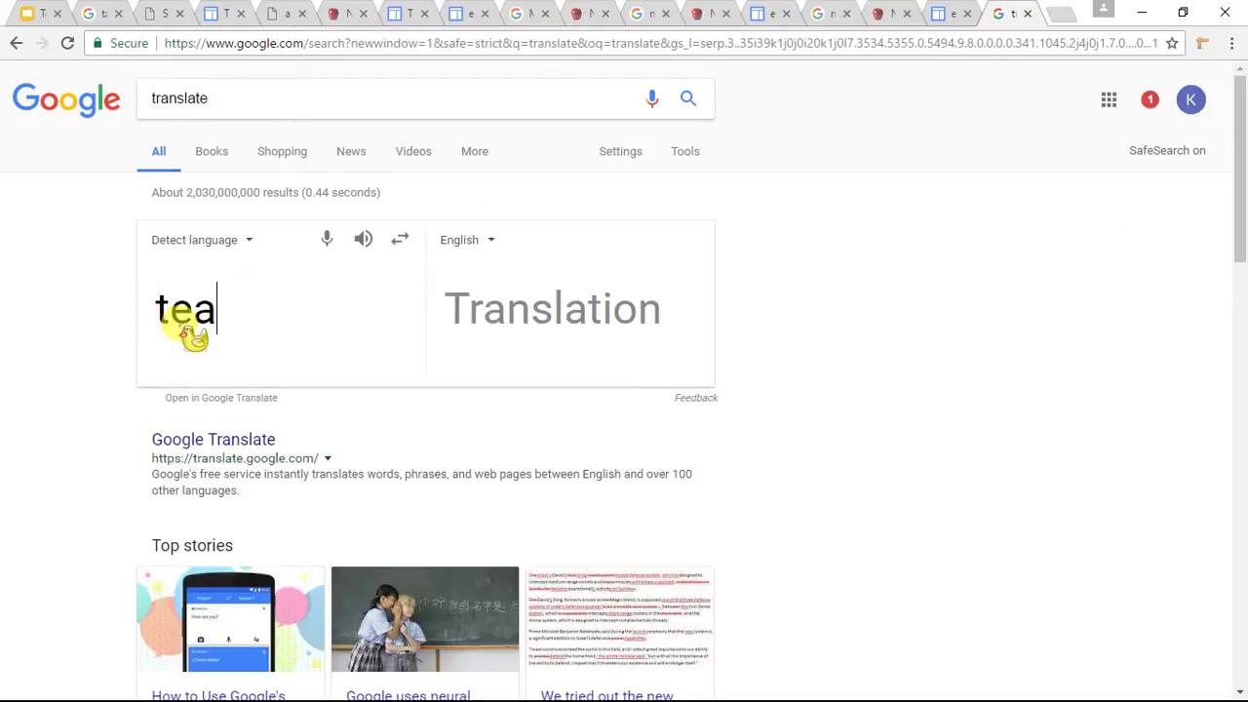
left_click(491, 246)
key("End")
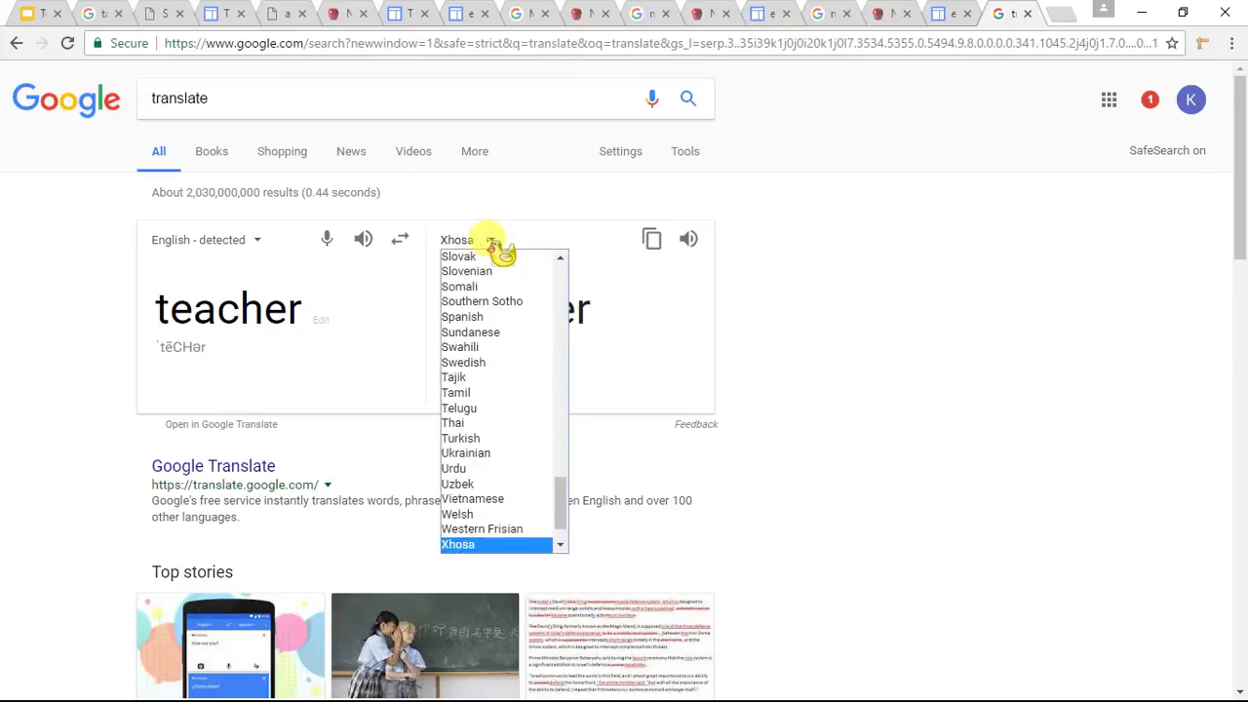
key("s")
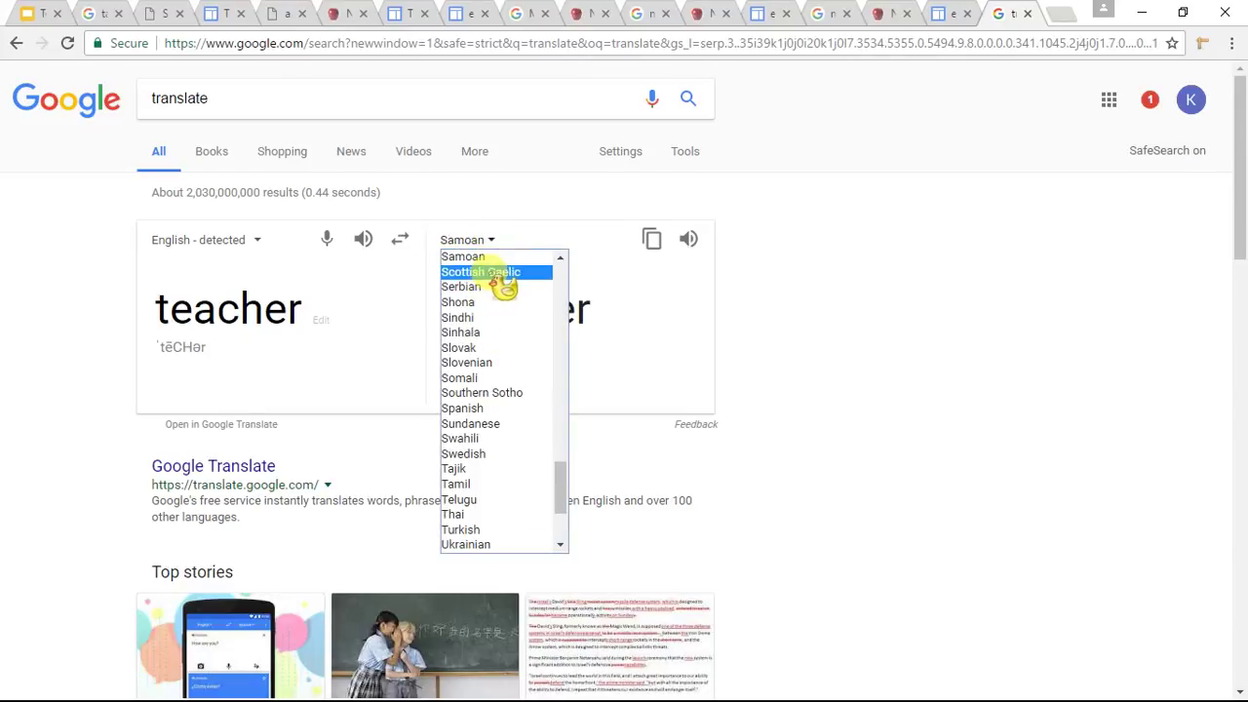
scroll(512, 310, "up", 4)
scroll(507, 321, "down", 4)
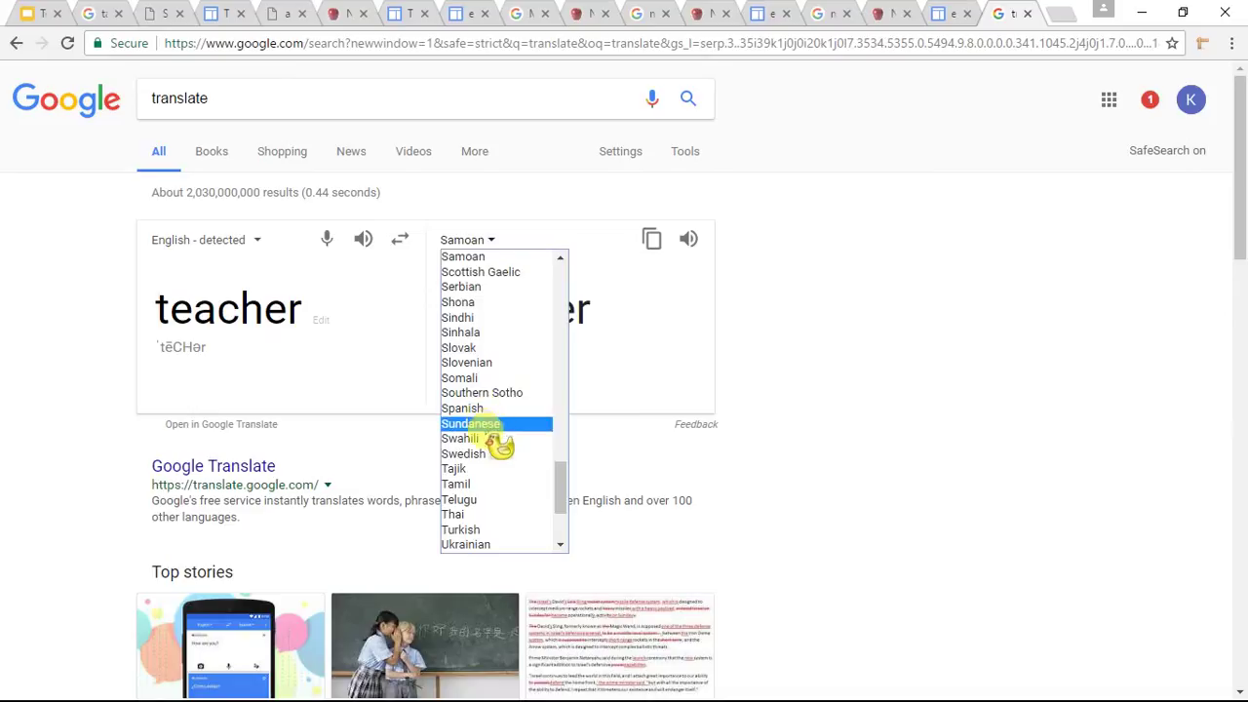
left_click(492, 411)
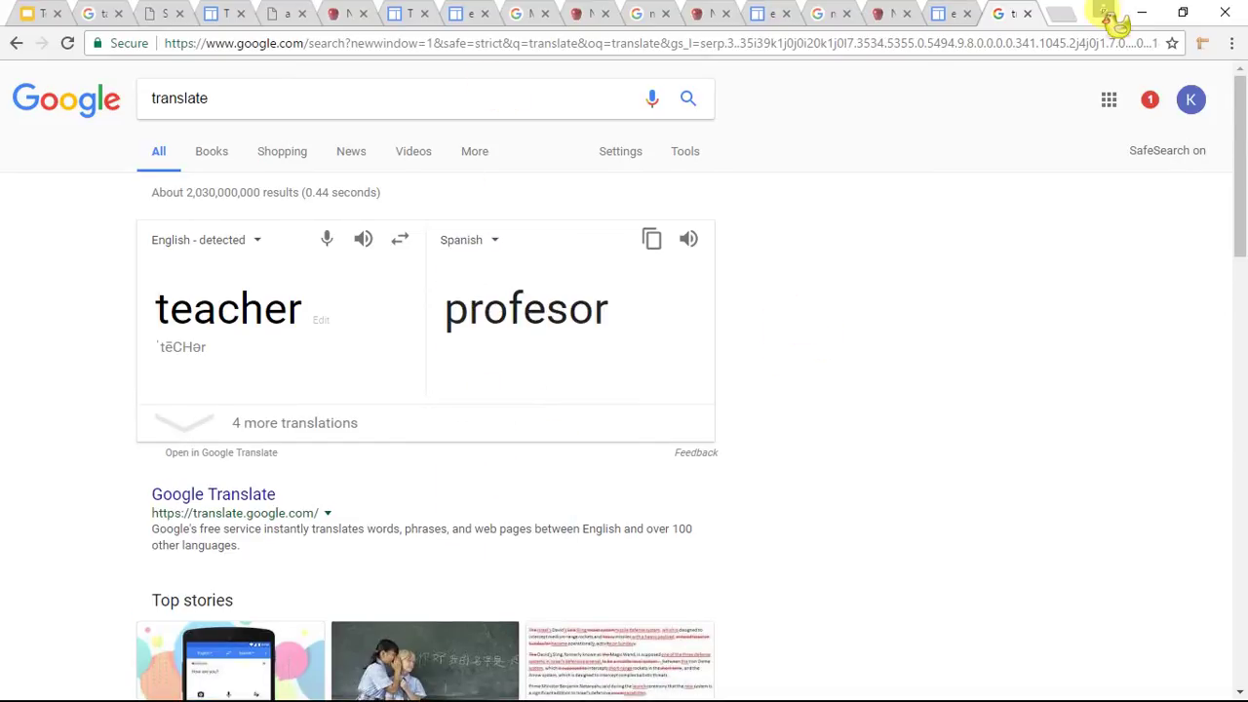
left_click(1028, 14)
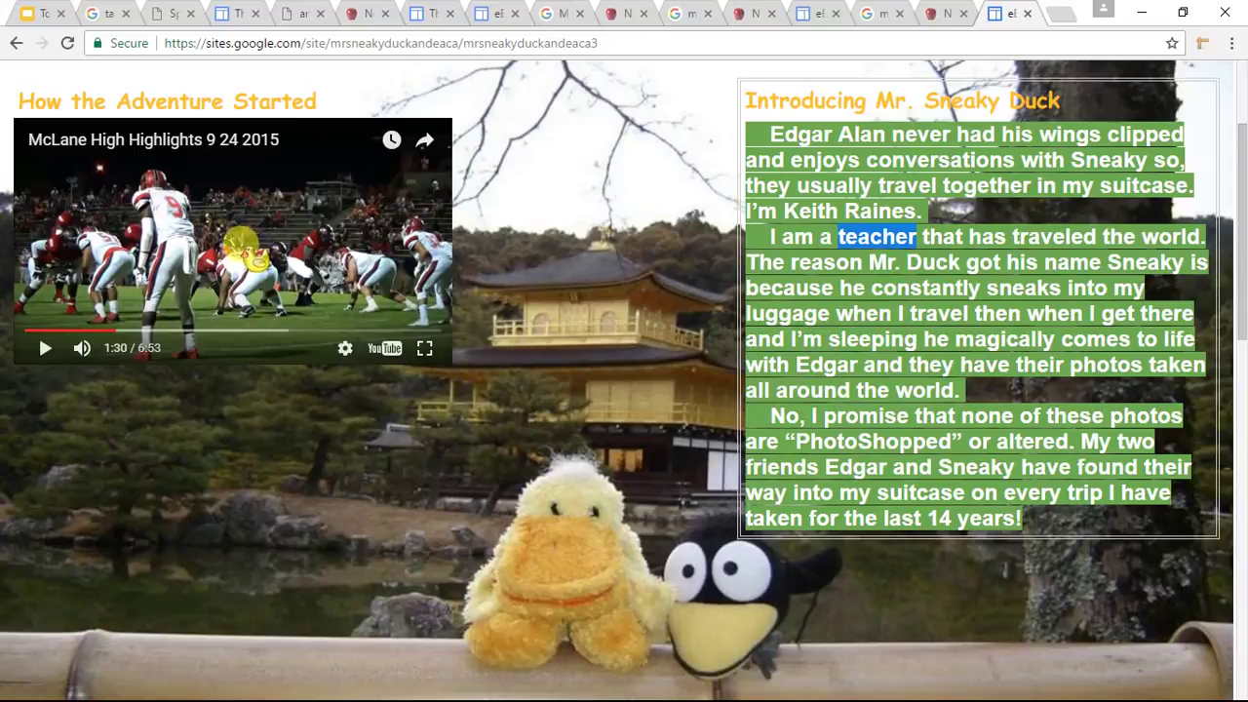
Go back from eBook page 3 to page 2 through the end-of-page link and bring the Page 2 video into view.
scroll(615, 382, "down", 5)
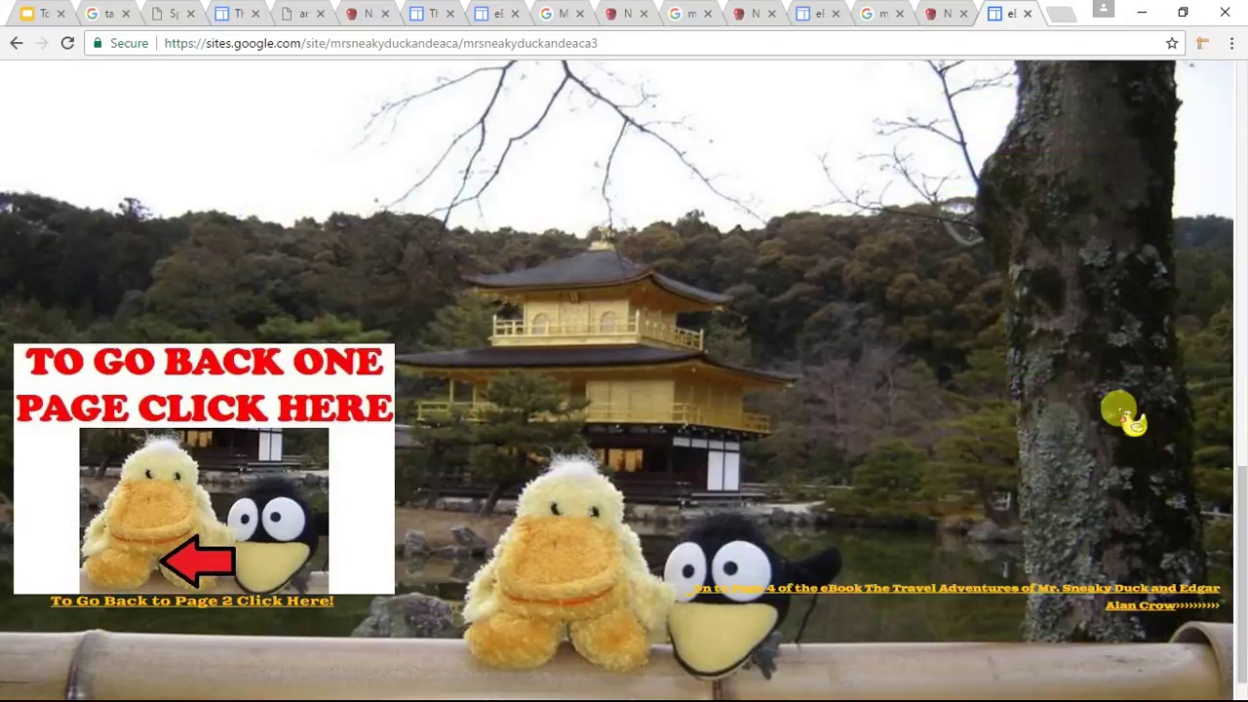
left_click(239, 493)
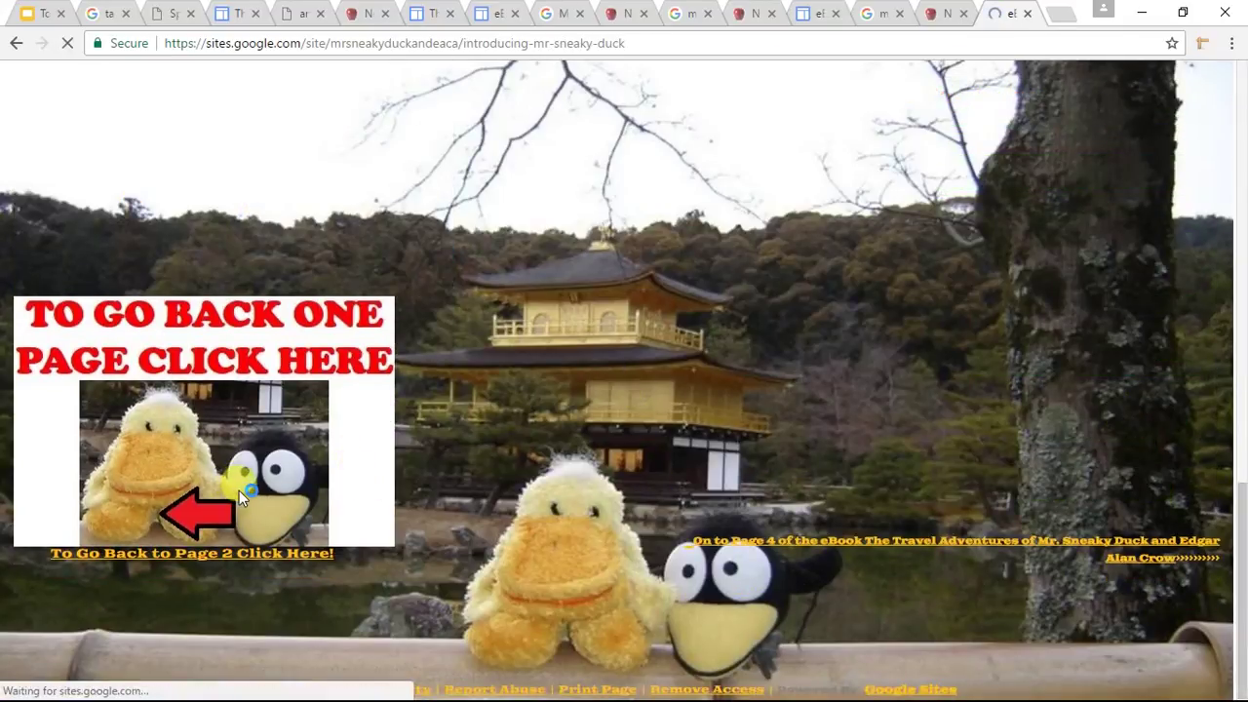
scroll(287, 345, "down", 3)
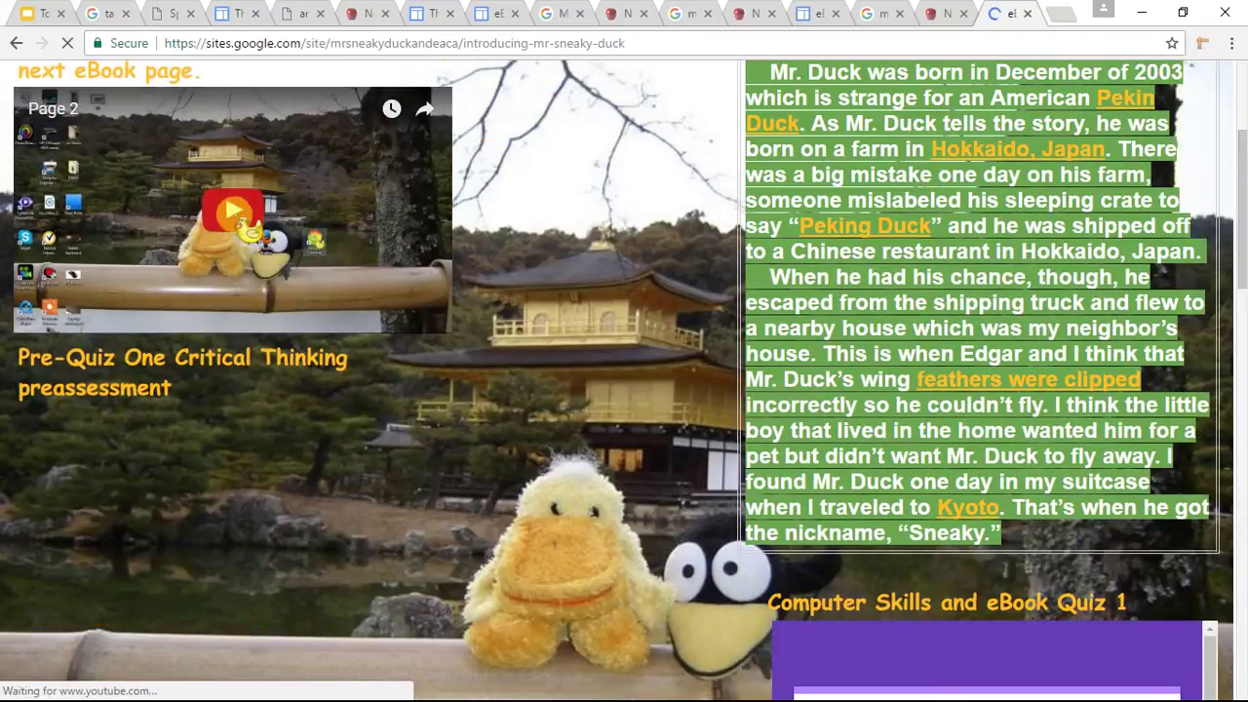
Play the Page 2 video from about 18:33 with its sound muted, and skip ahead to its end at 19:18.
left_click(245, 224)
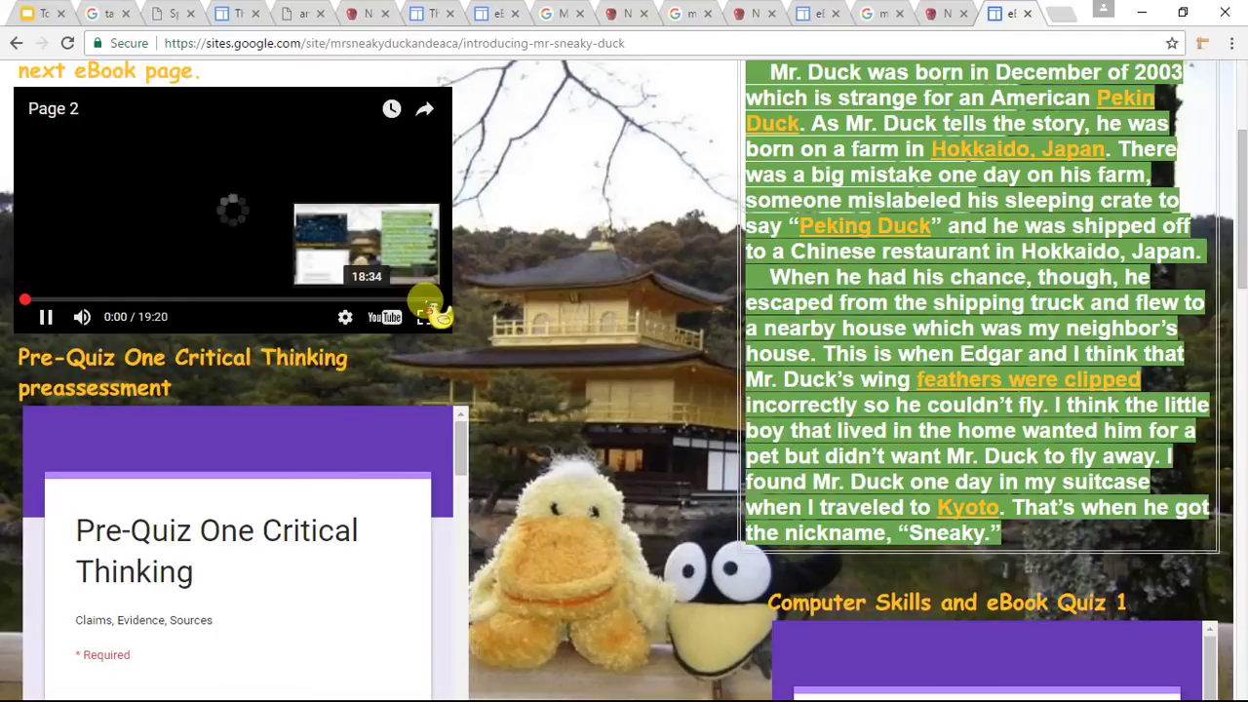
left_click(426, 299)
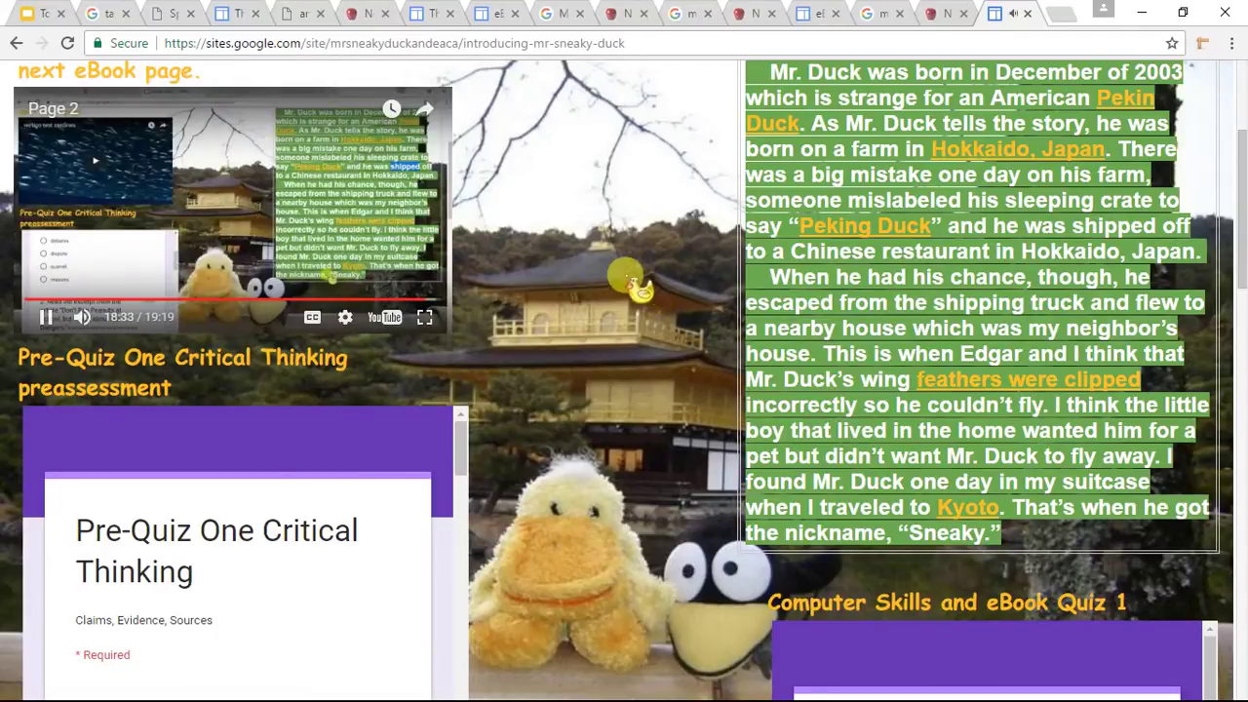
left_click(82, 317)
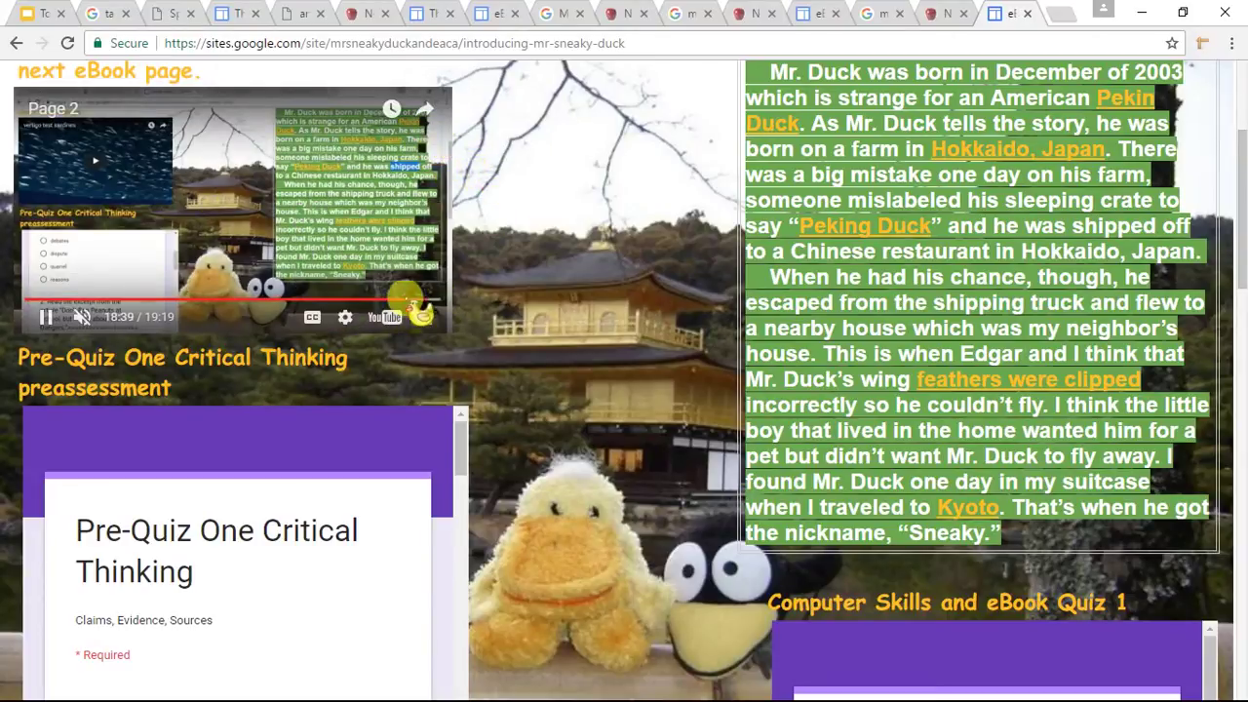
left_click_drag(434, 299, 443, 299)
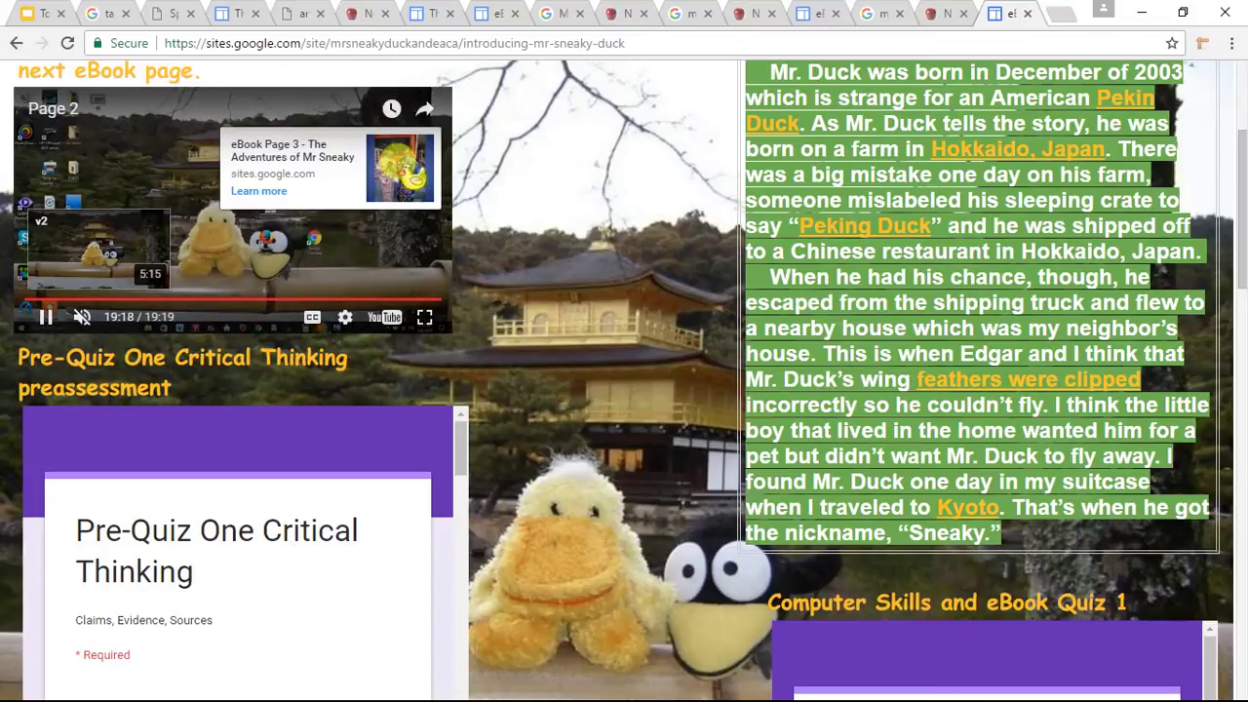
Open eBook page 3 from the link card at the end of the Page 2 video and close the page 2 tab.
left_click(402, 168)
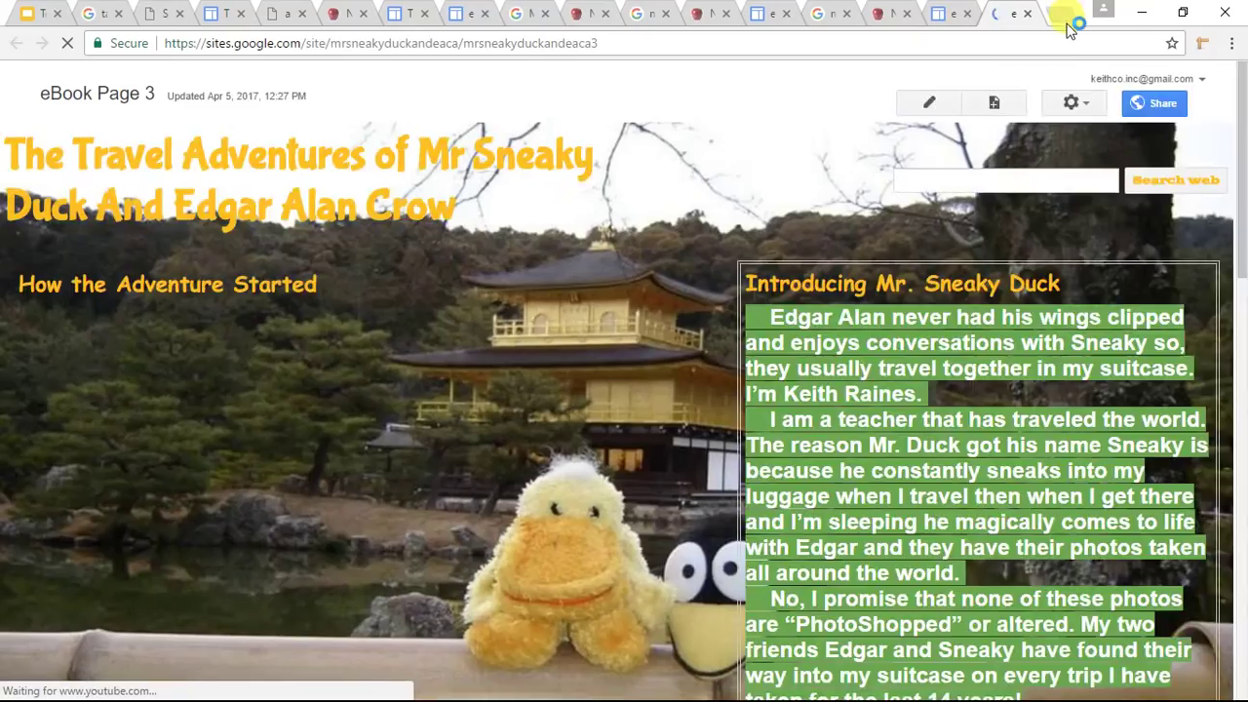
left_click(951, 13)
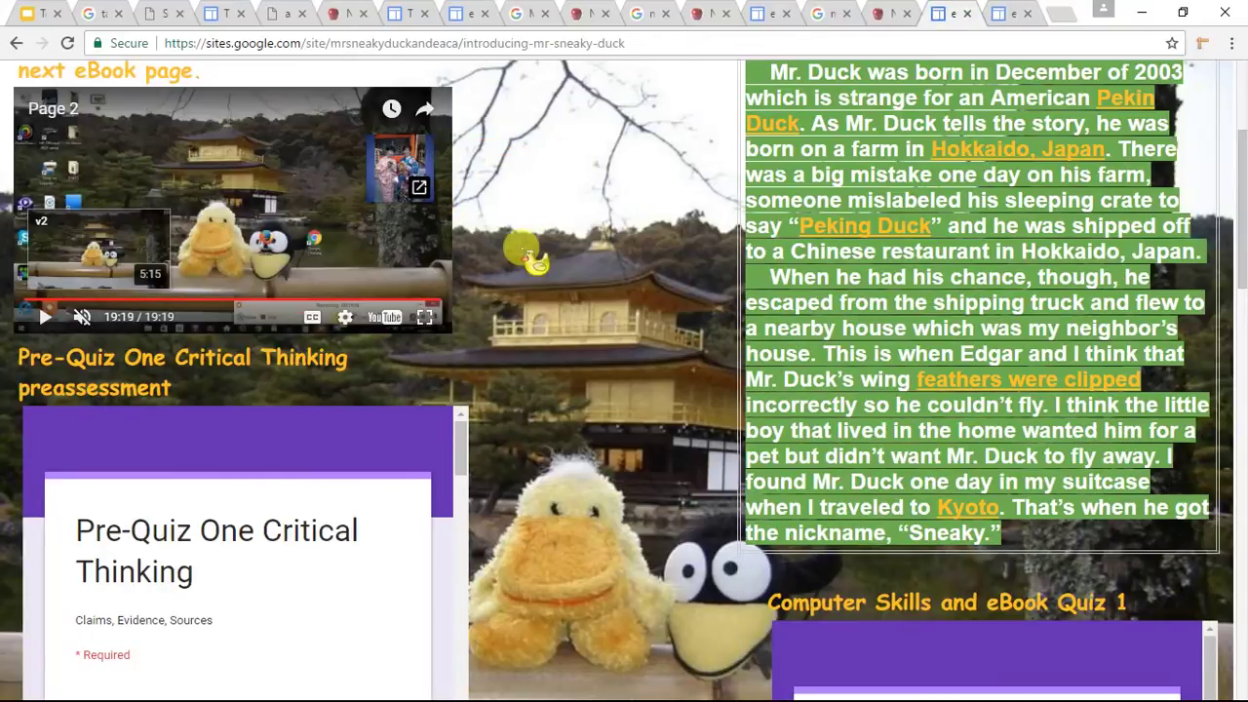
scroll(535, 262, "down", 10)
left_click(1014, 14)
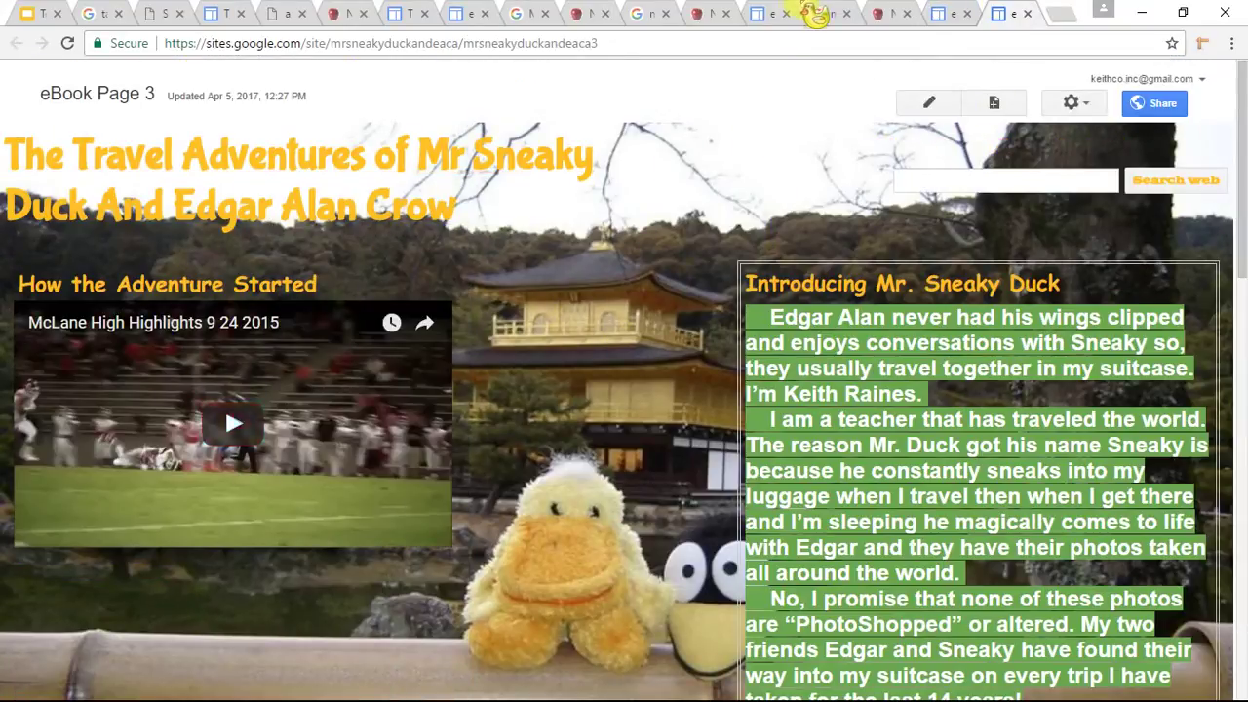
left_click(968, 14)
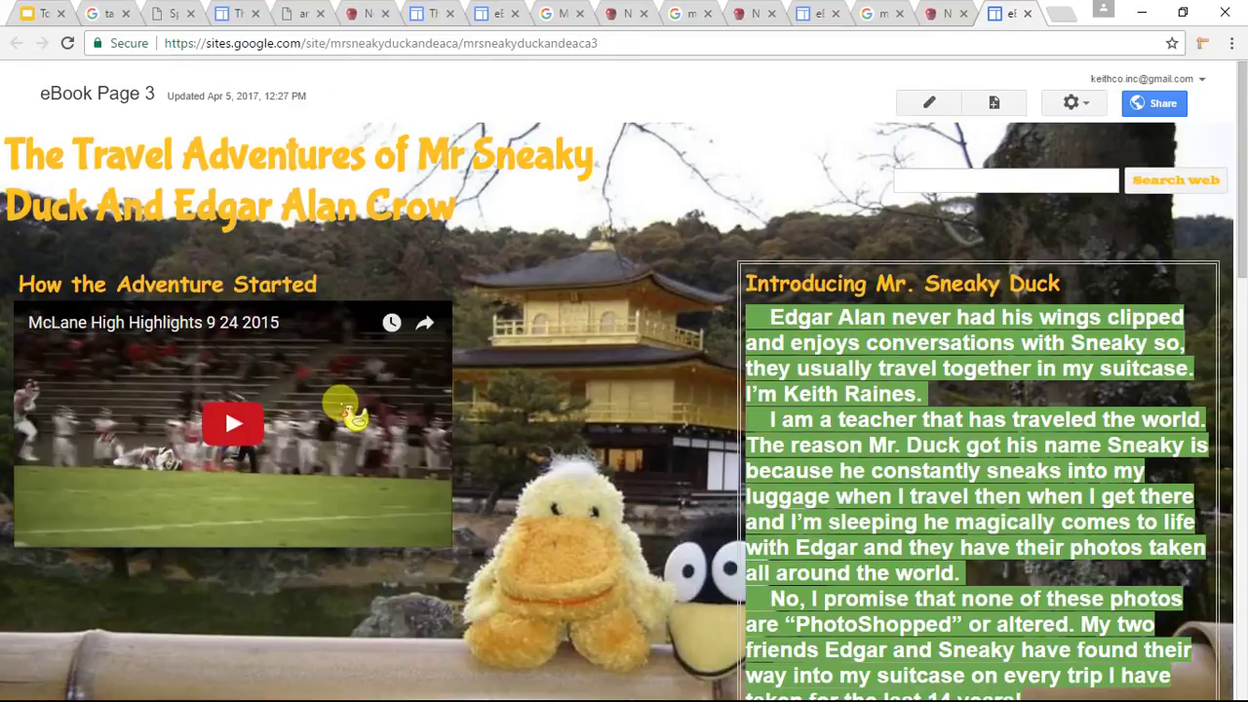
Look through eBook page 3 in both of its open tabs, down to the page links at the end.
scroll(343, 407, "down", 3)
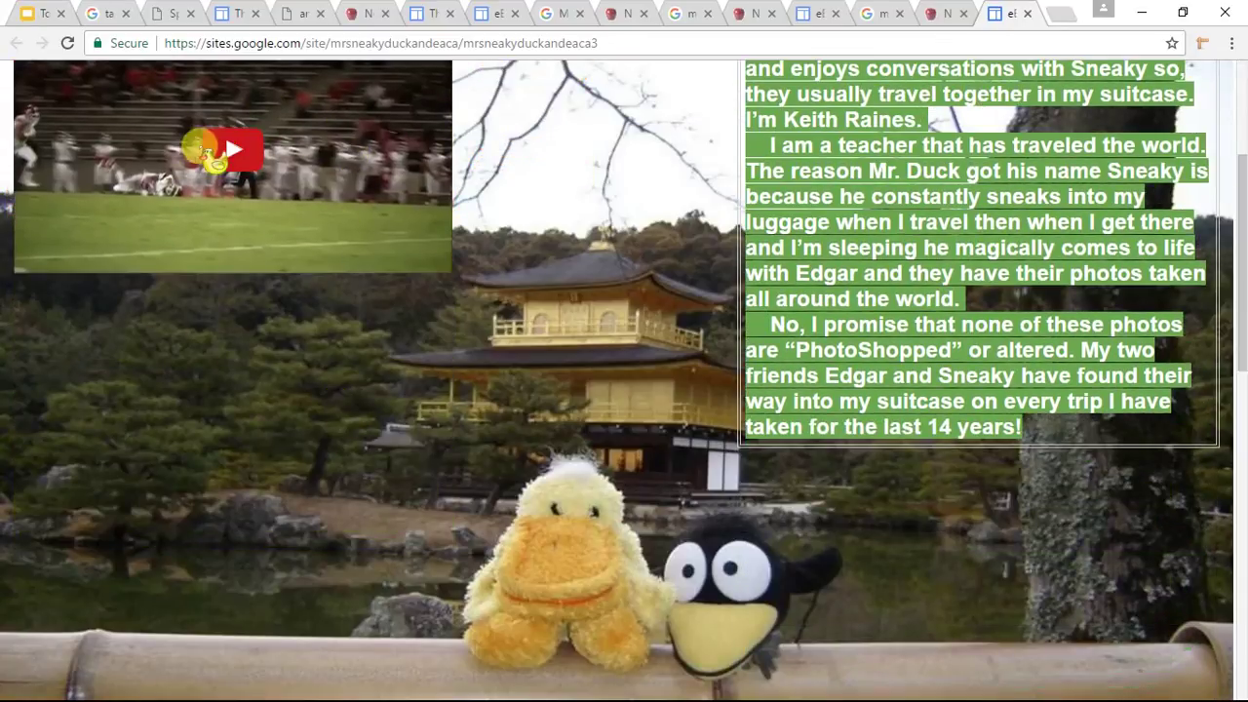
scroll(557, 257, "down", 2)
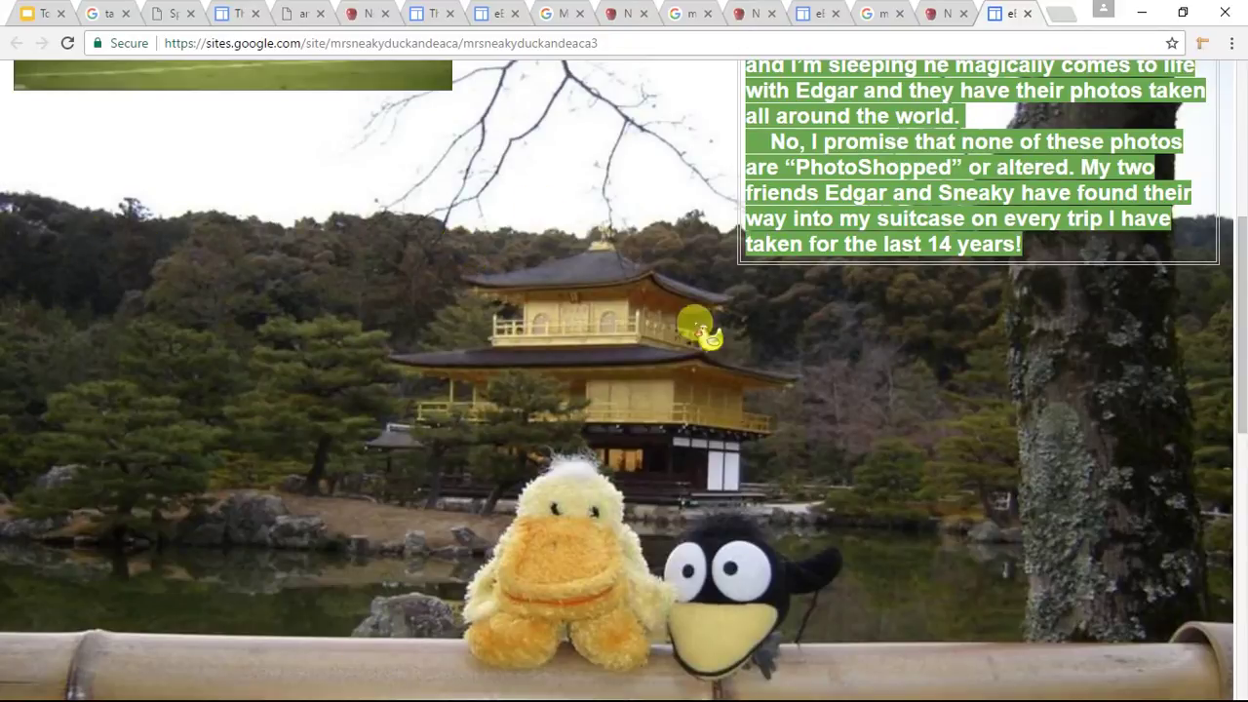
left_click(827, 19)
scroll(546, 317, "down", 6)
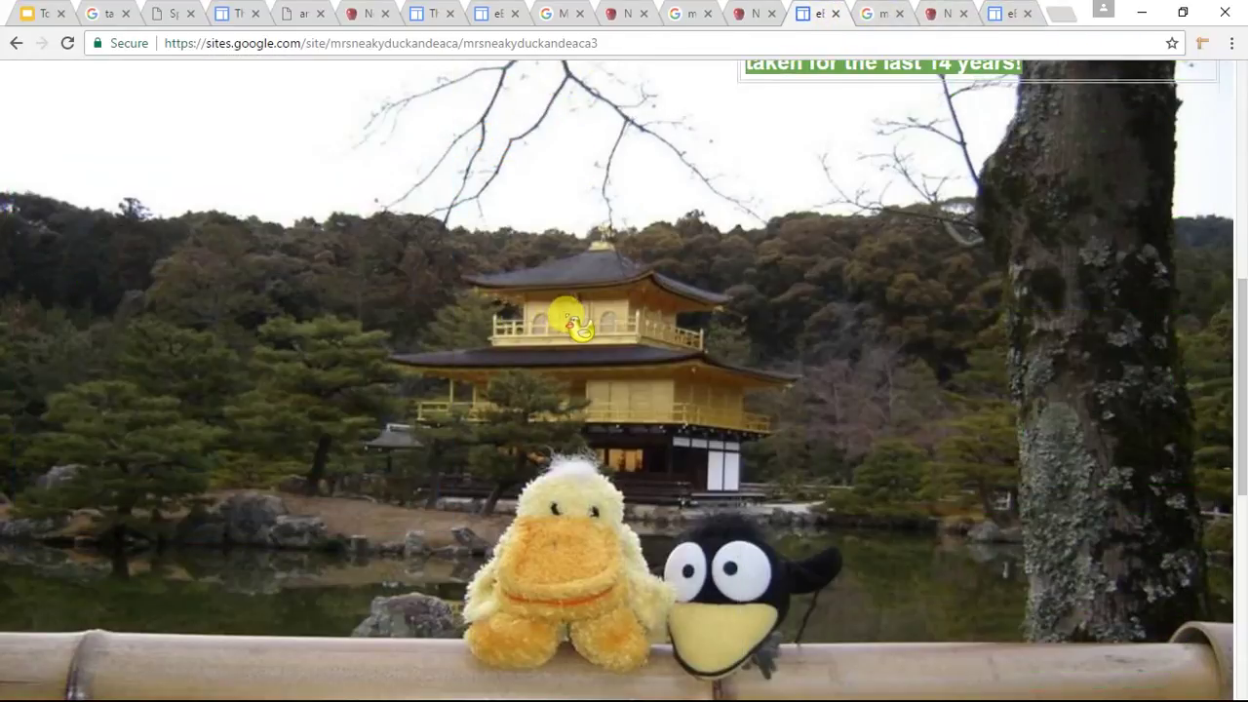
left_click(1004, 19)
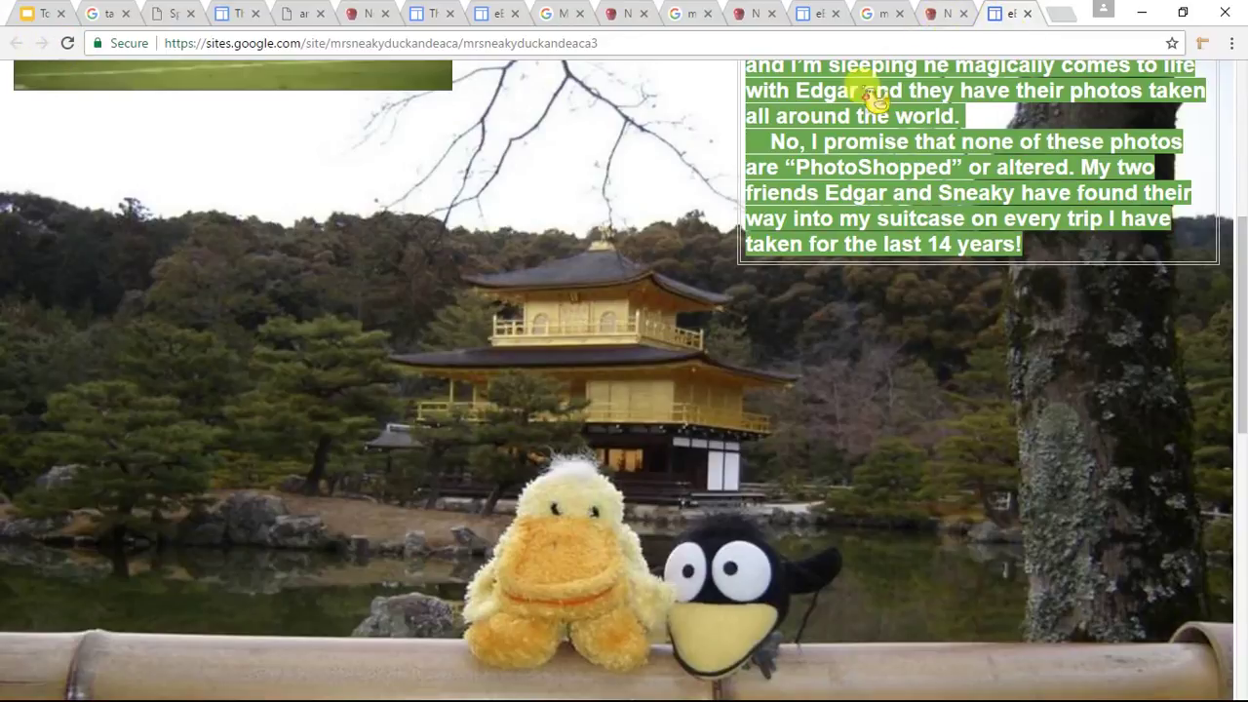
scroll(885, 262, "up", 3)
scroll(682, 312, "down", 8)
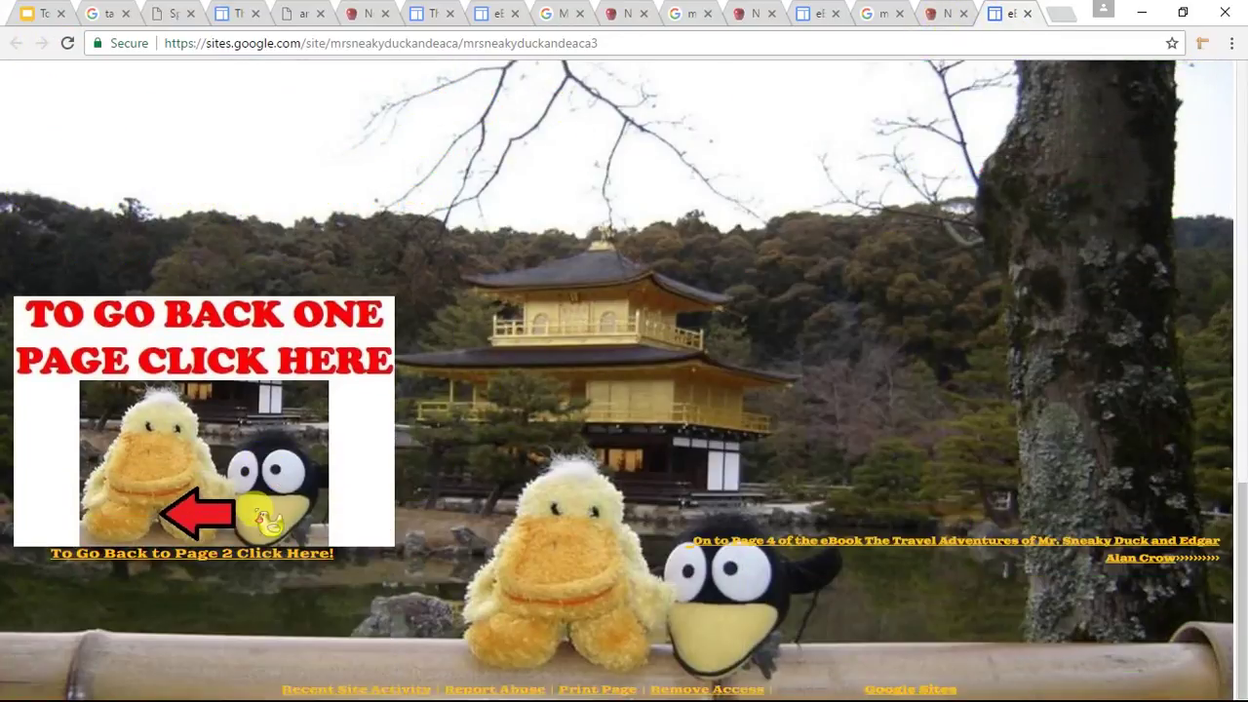
Go back to eBook page 2 through the end-of-page link and review its quizzes, text and video.
left_click(259, 515)
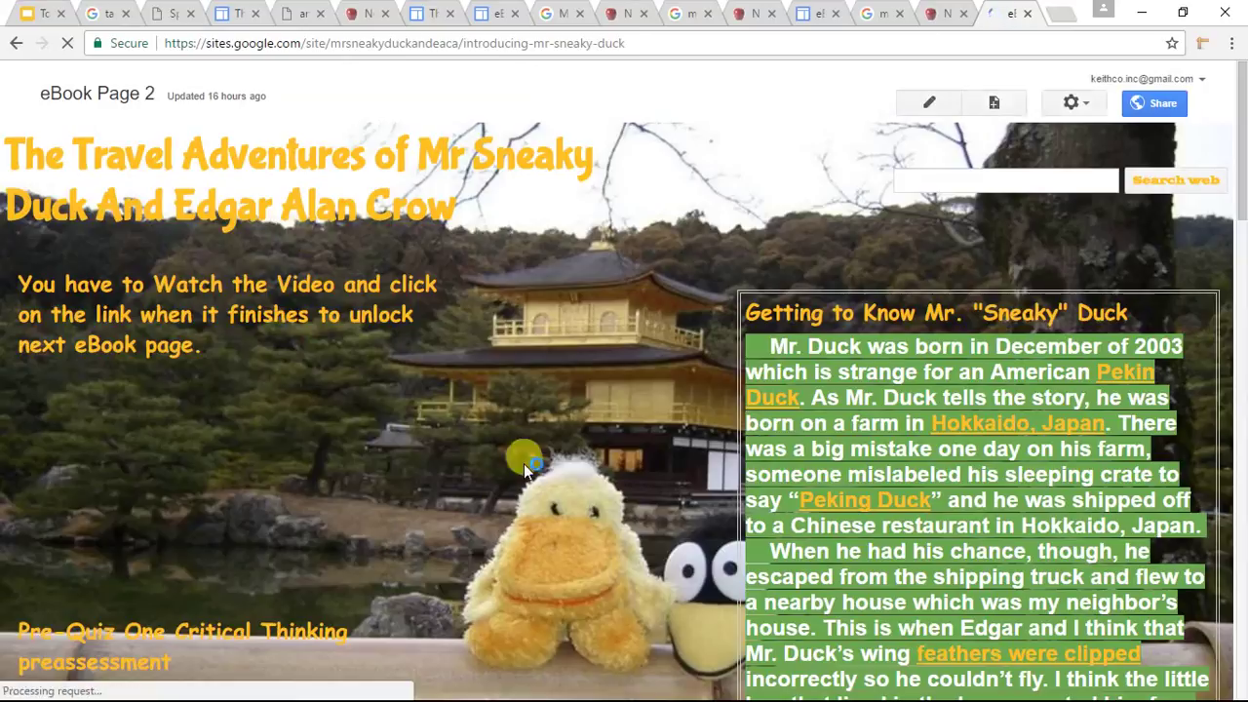
scroll(470, 431, "down", 5)
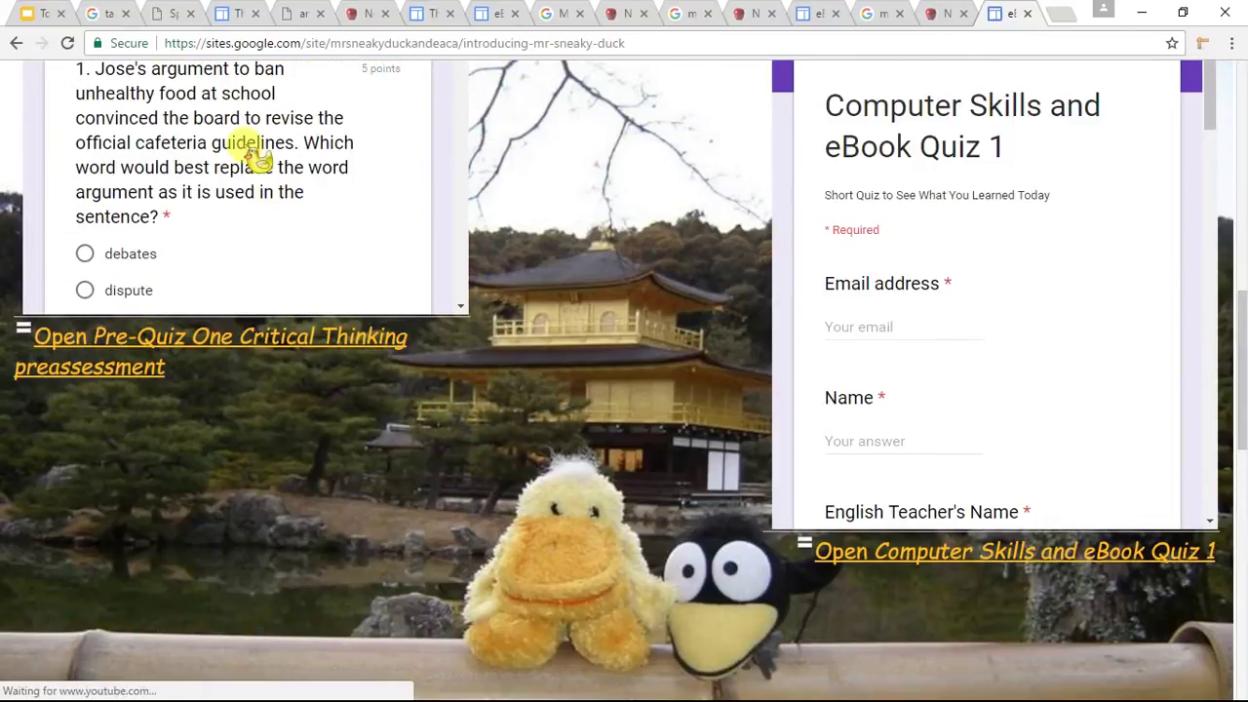
scroll(644, 322, "up", 5)
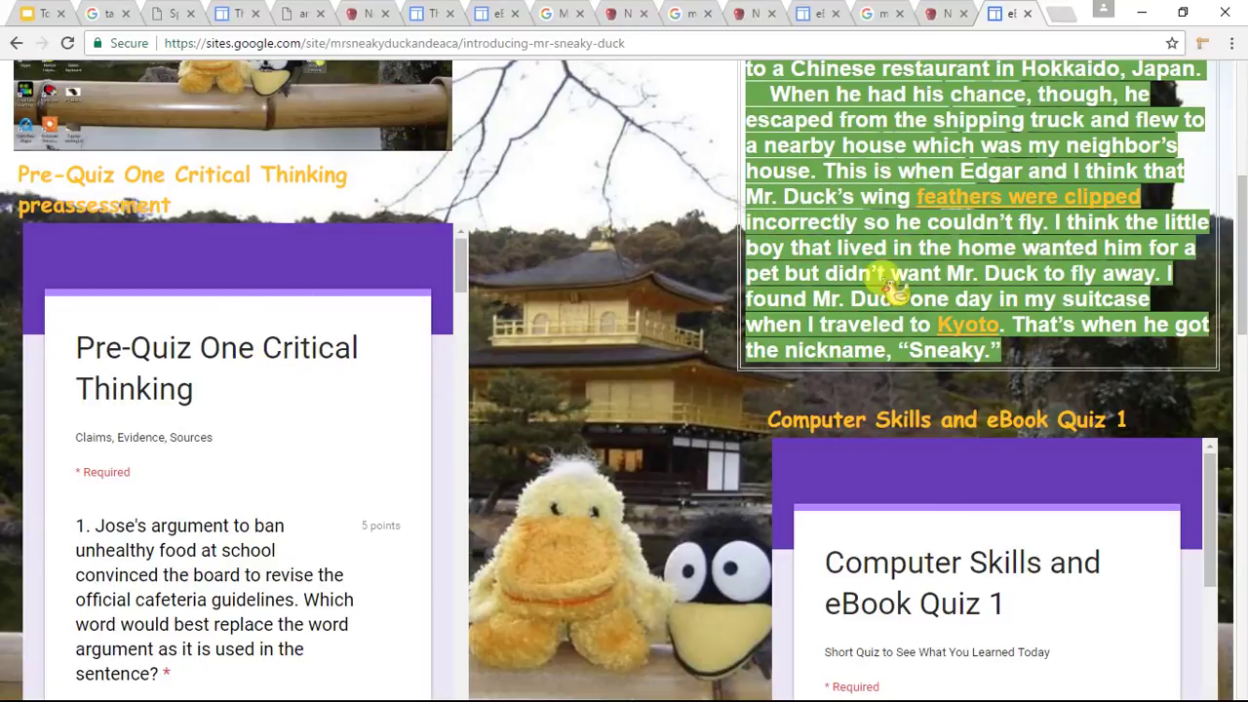
scroll(595, 351, "up", 4)
scroll(585, 363, "up", 1)
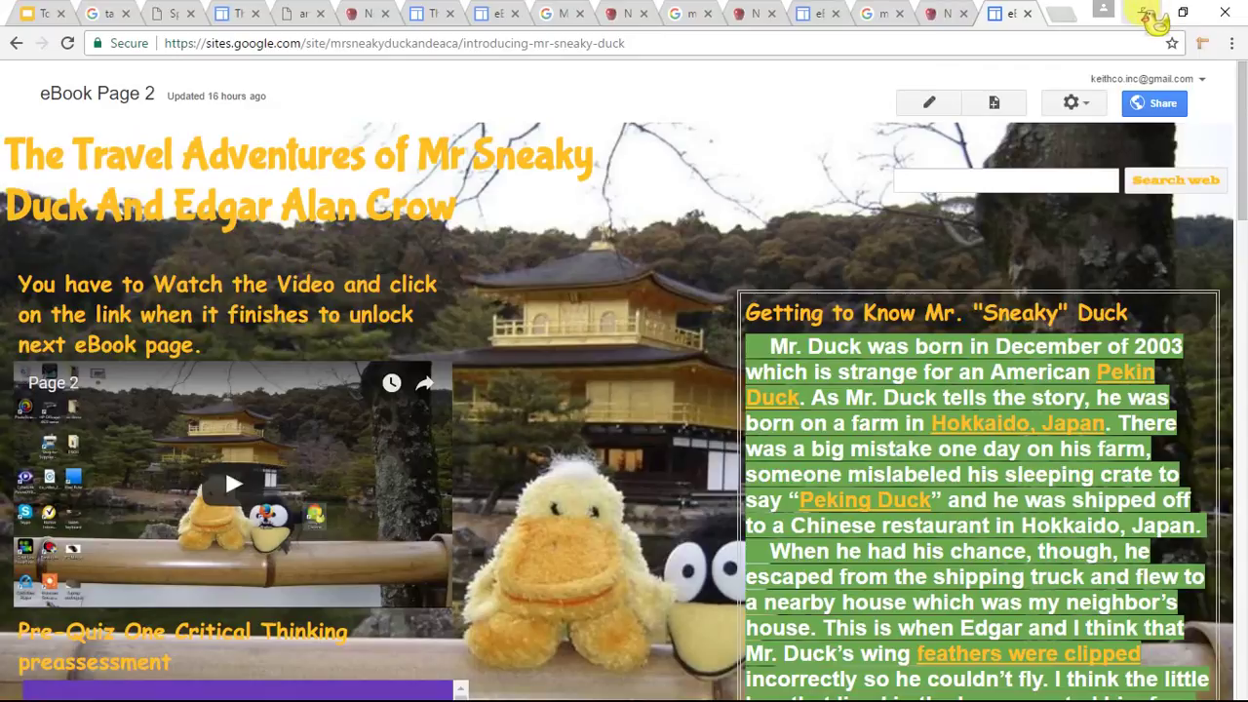
Minimize the browser, view the Cornell Note-Taking System image in Windows Photo Viewer, and minimize the image window.
left_click(1144, 13)
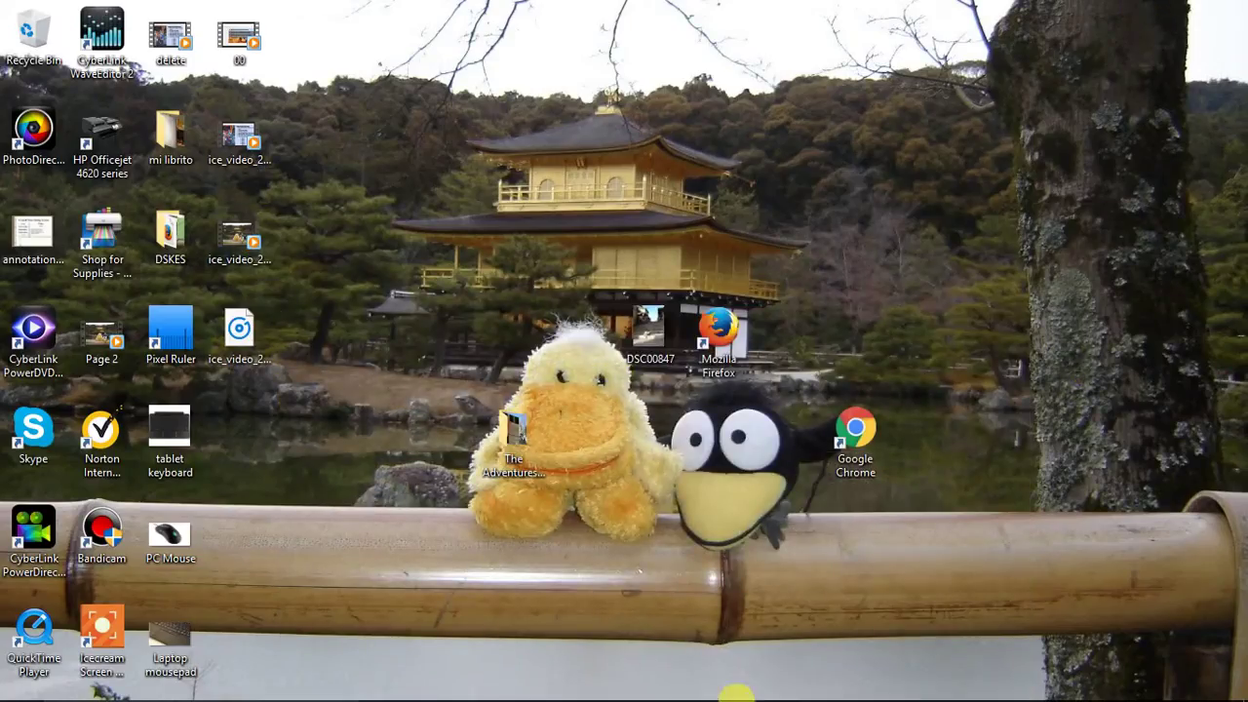
mouse_move(1028, 695)
mouse_move(921, 688)
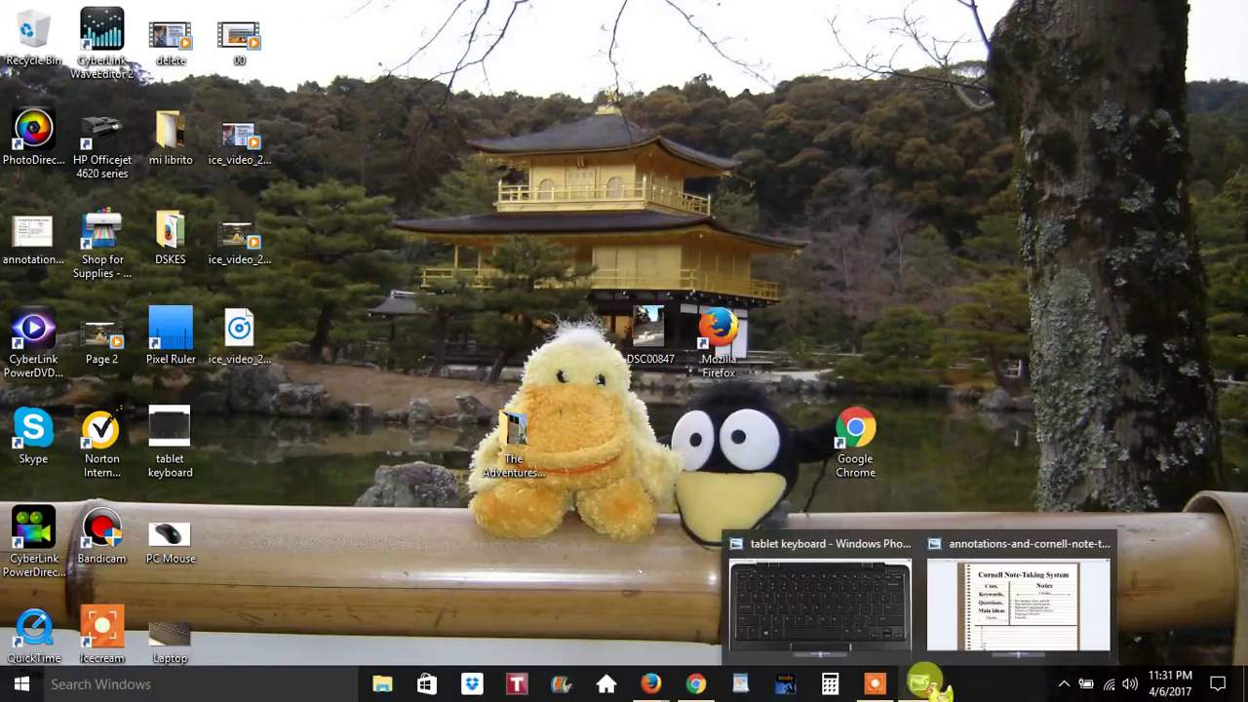
left_click(965, 614)
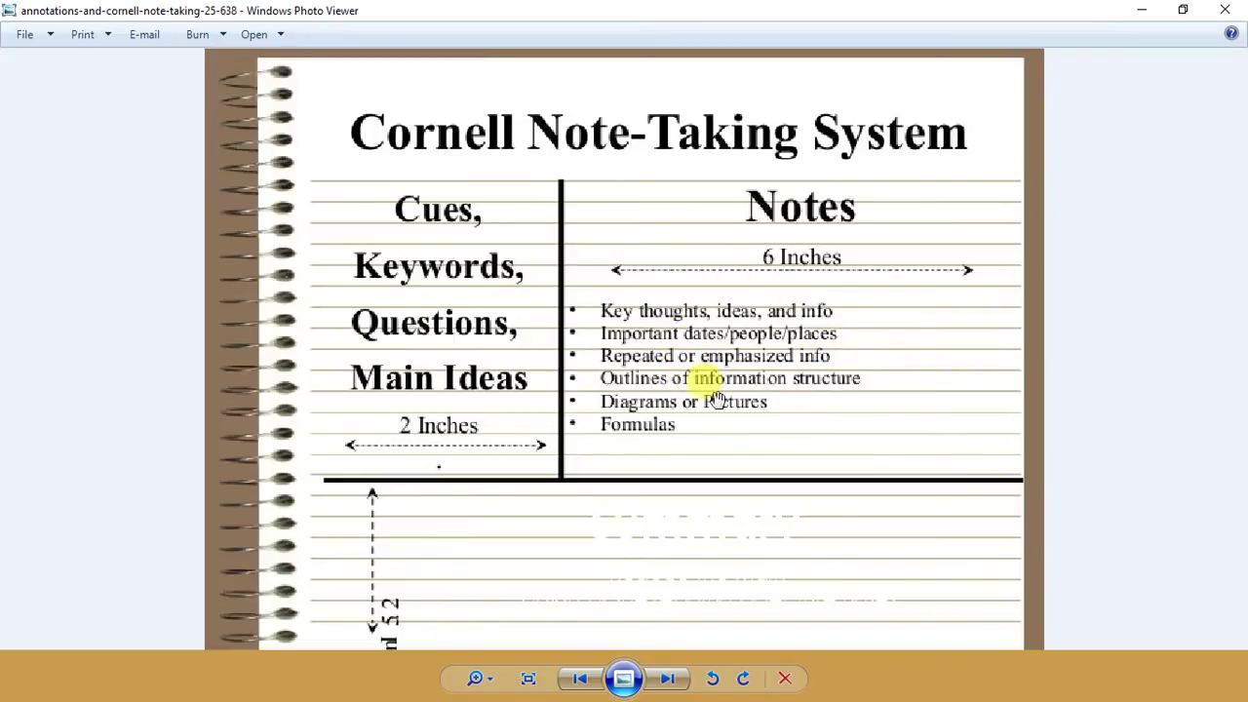
left_click(1146, 12)
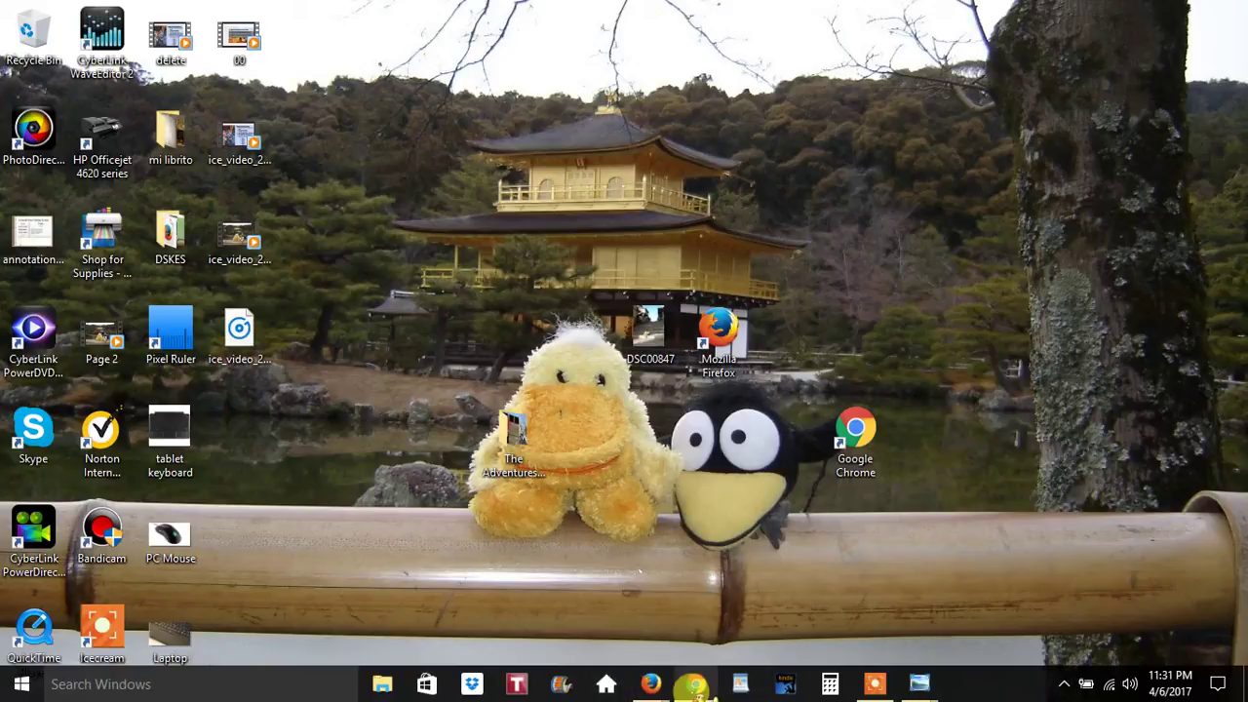
Switch back to Chrome and review eBook page 2 from its quizzes to the end-of-page links, returning to the top.
left_click(694, 683)
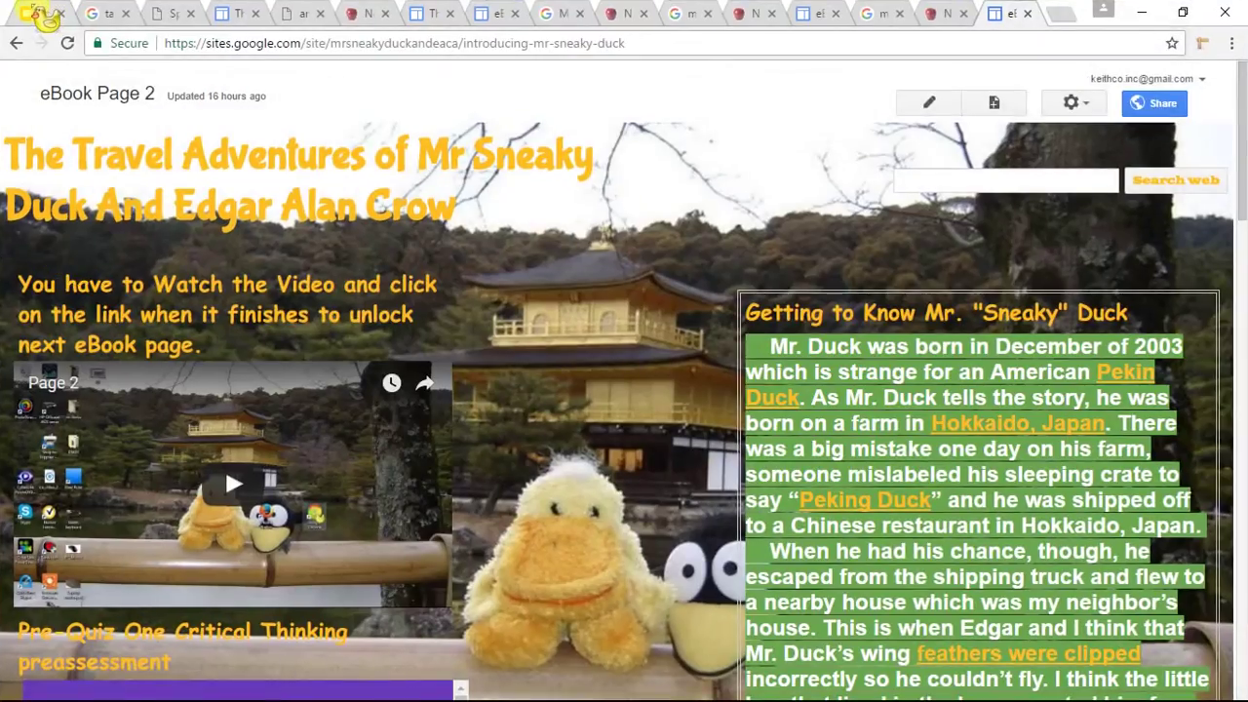
scroll(615, 473, "down", 5)
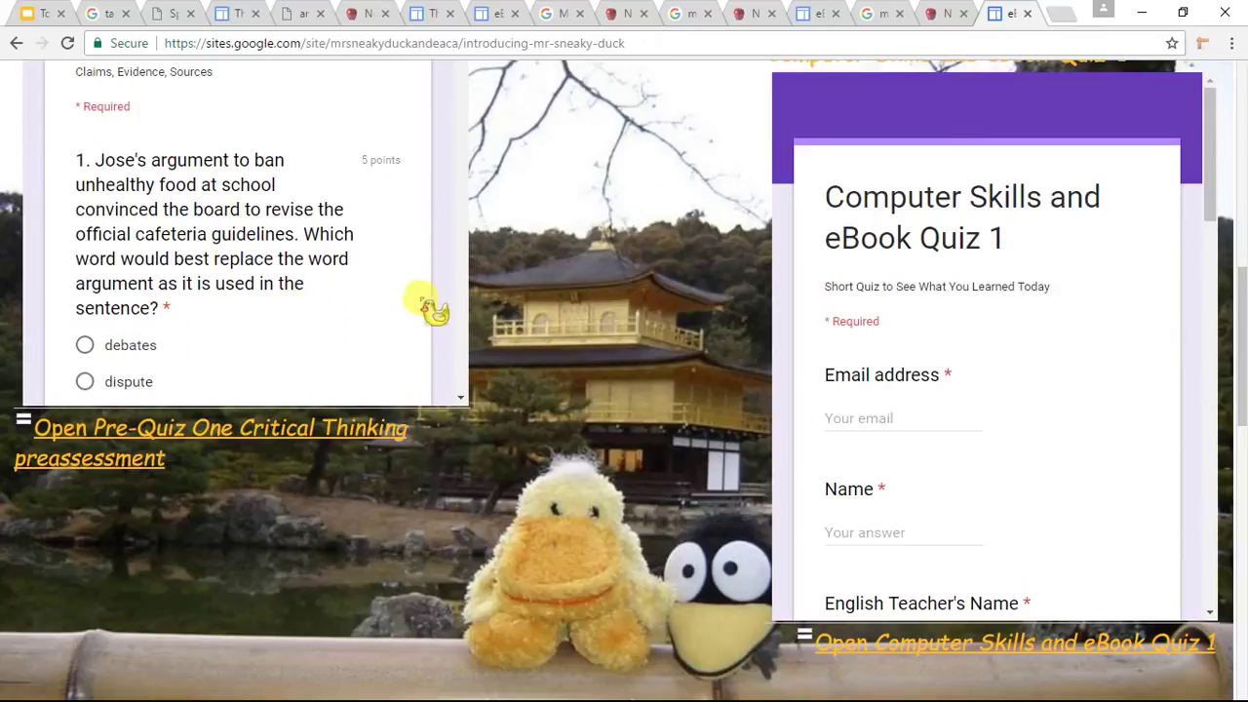
scroll(420, 287, "up", 10)
scroll(585, 293, "down", 10)
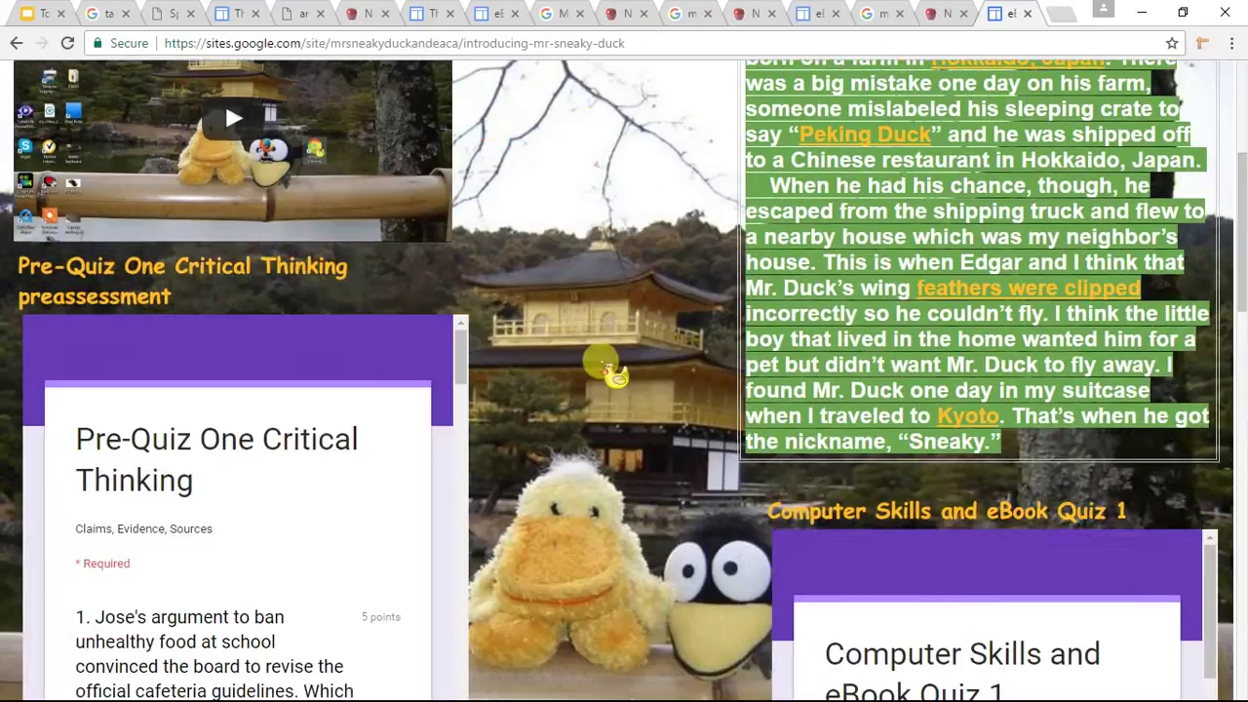
scroll(1105, 510, "down", 3)
scroll(1230, 653, "down", 2)
scroll(1231, 653, "down", 6)
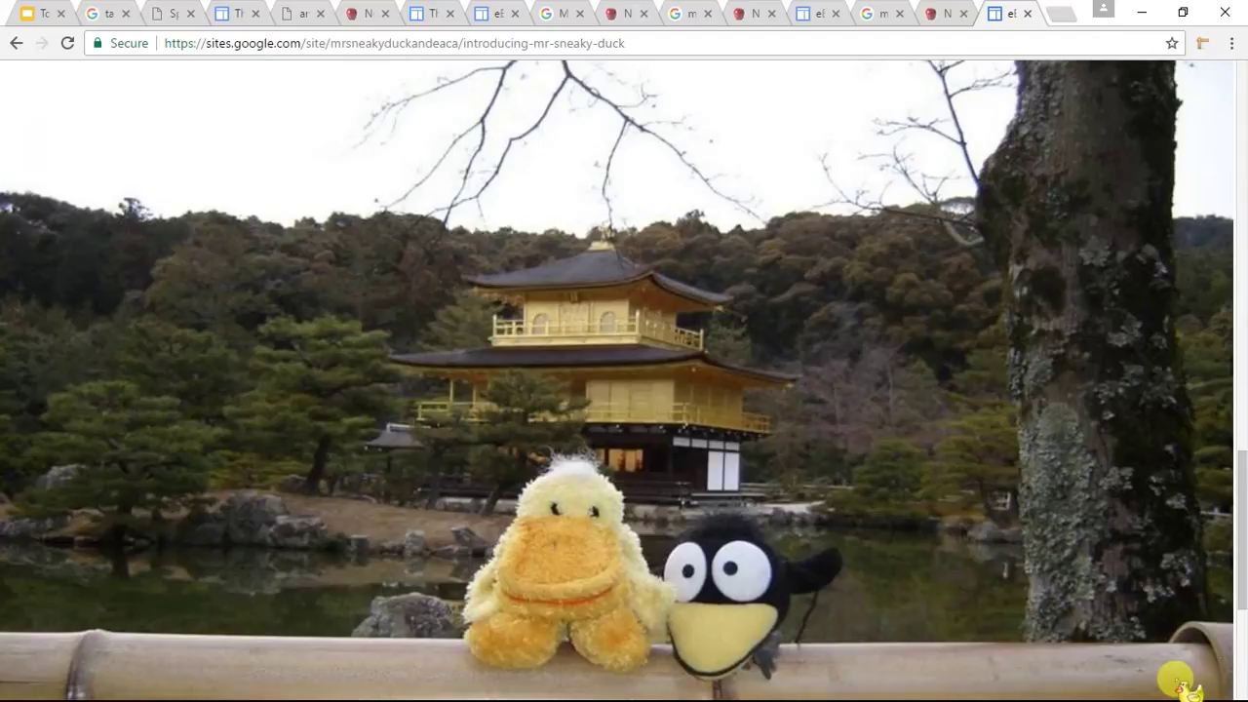
scroll(1115, 572, "up", 5)
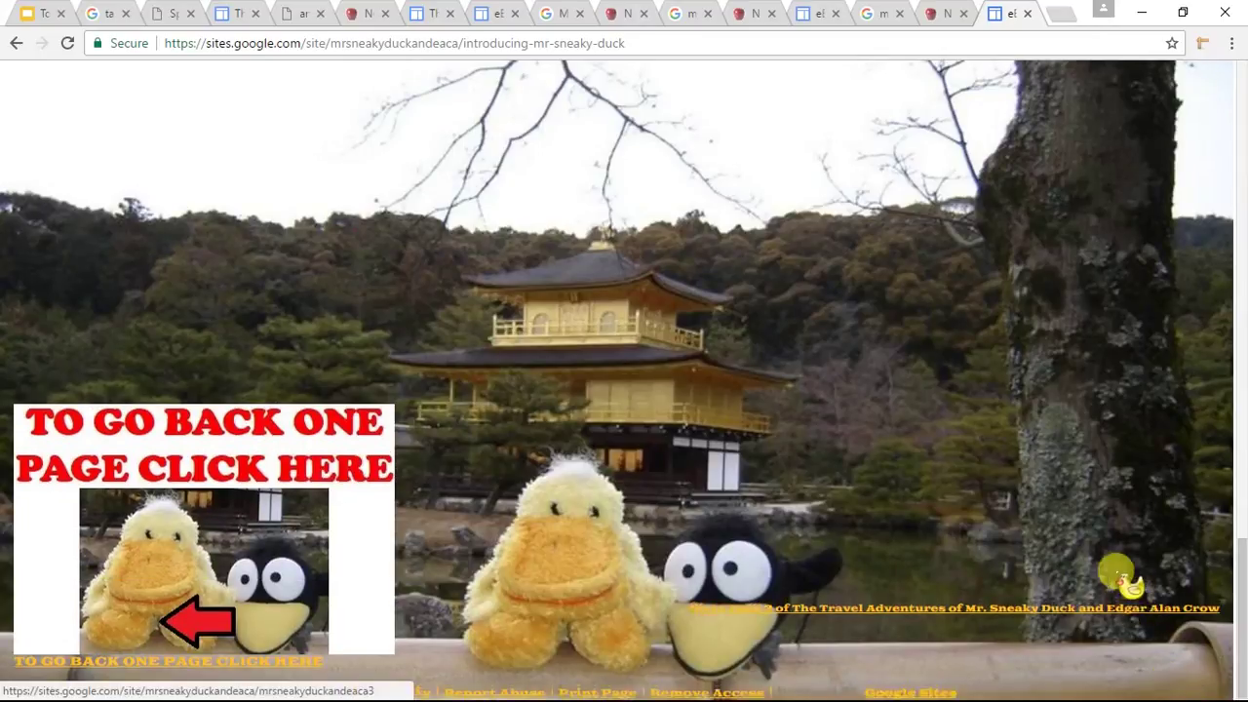
scroll(624, 301, "up", 5)
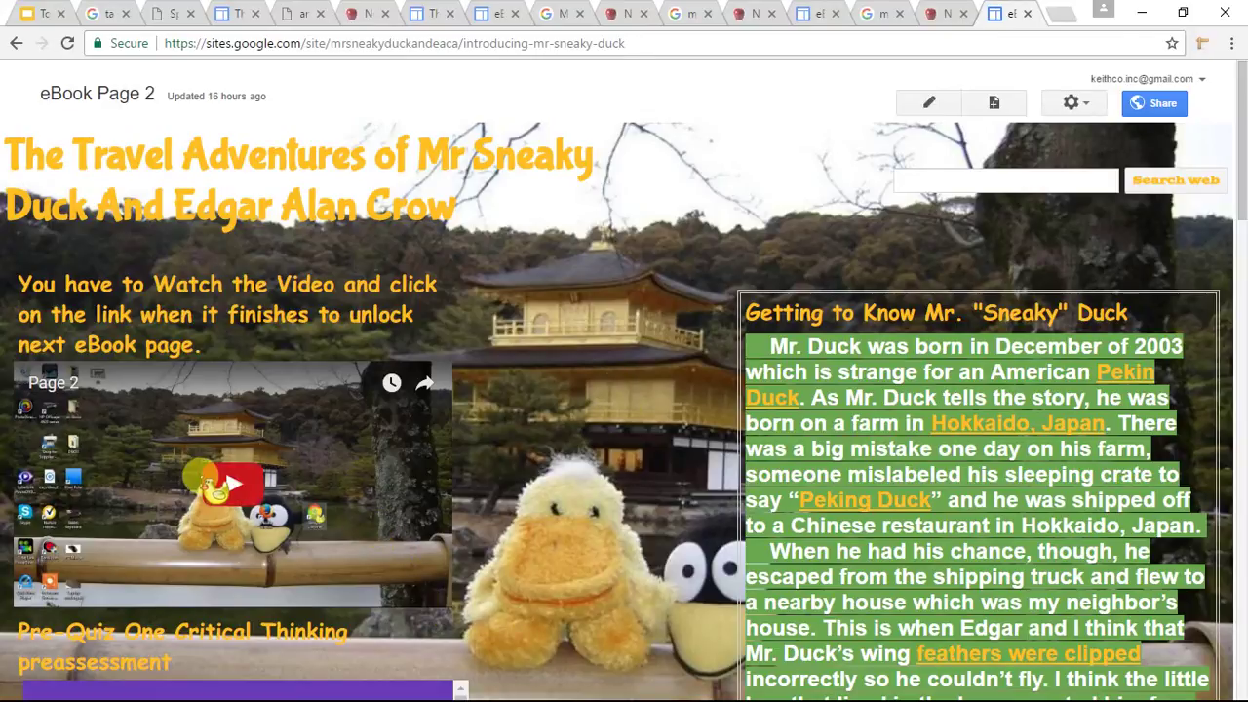
Play the Page 2 video in full screen and return it to the embedded view.
left_click(234, 483)
left_click(425, 593)
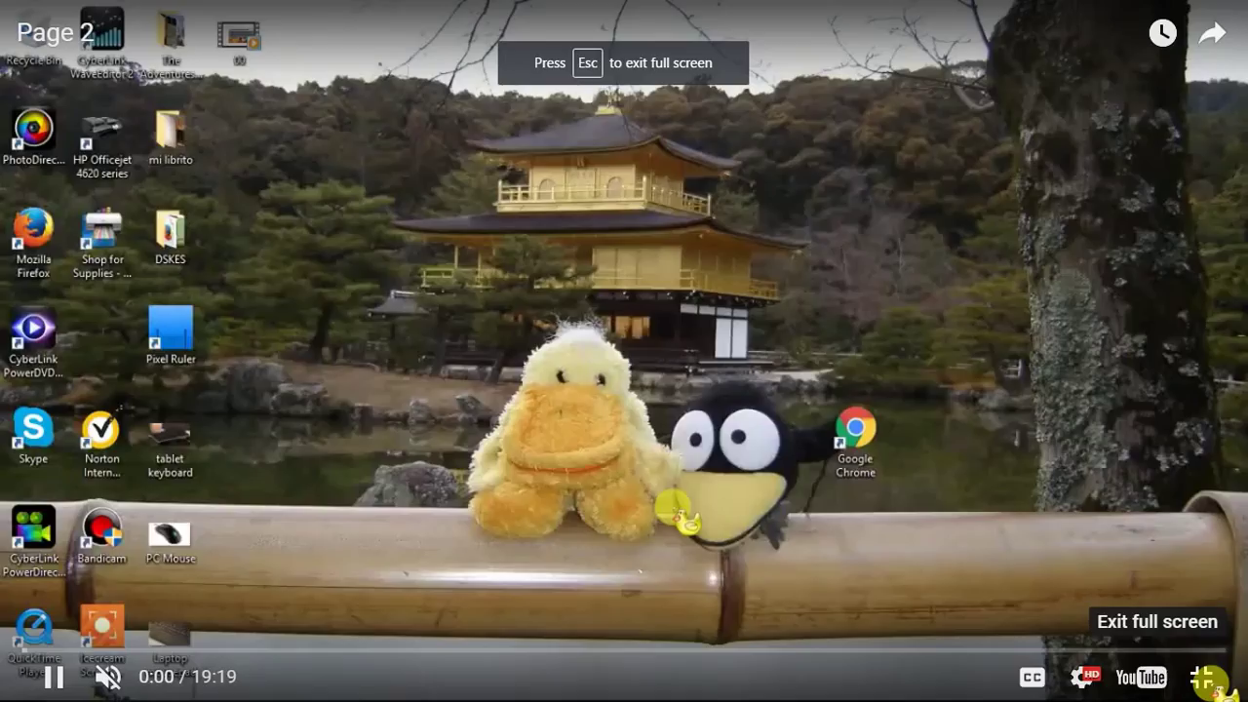
left_click(1205, 676)
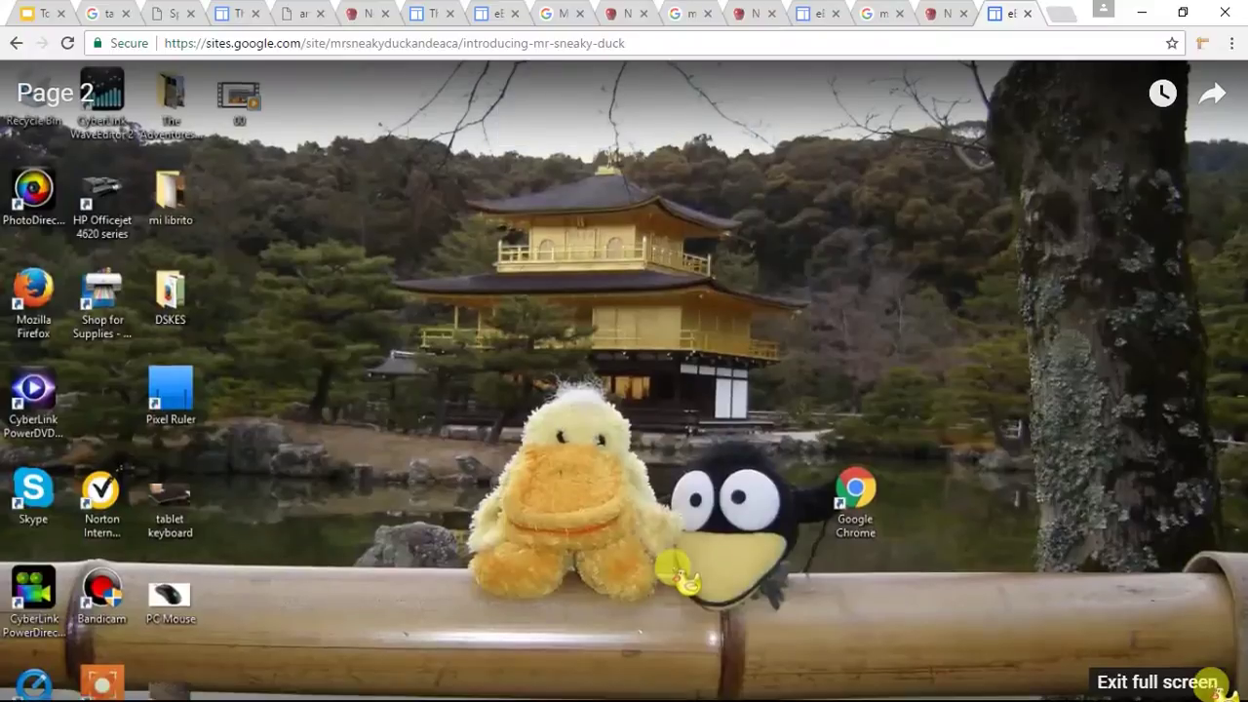
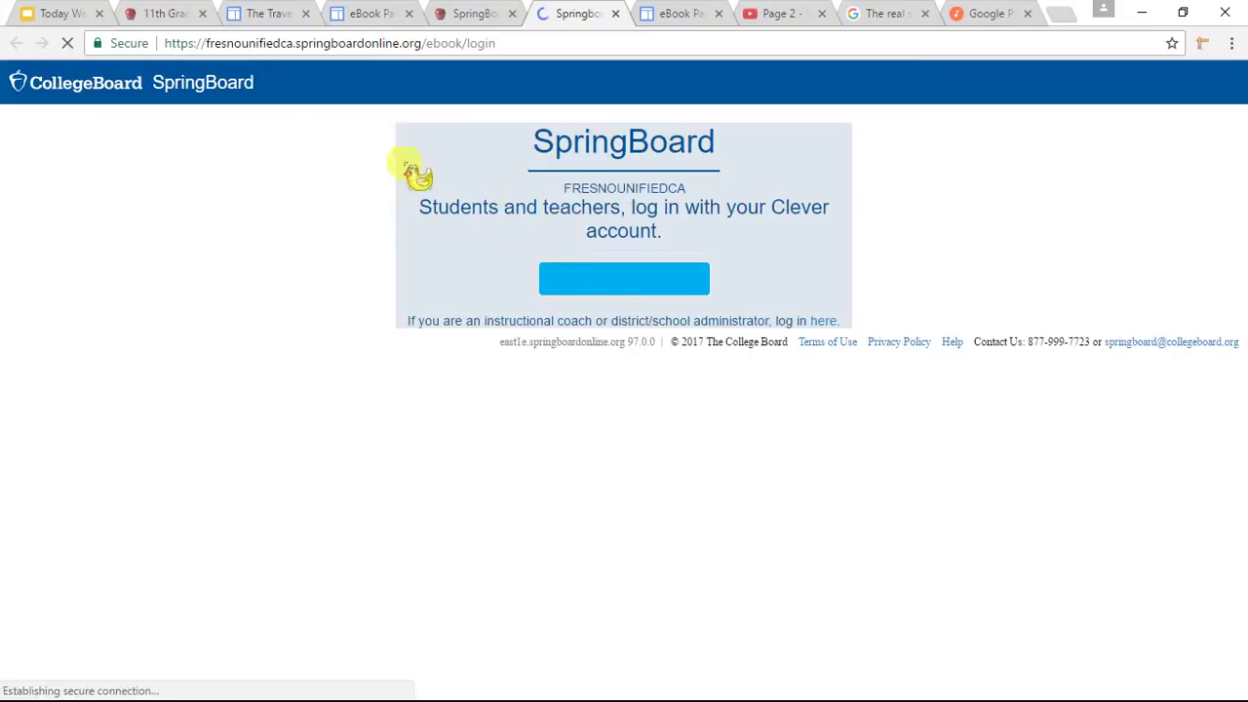
Log in to SpringBoard with the Clever account and open the Grade 6 English Language Arts book from the Bookshelf.
left_click(636, 282)
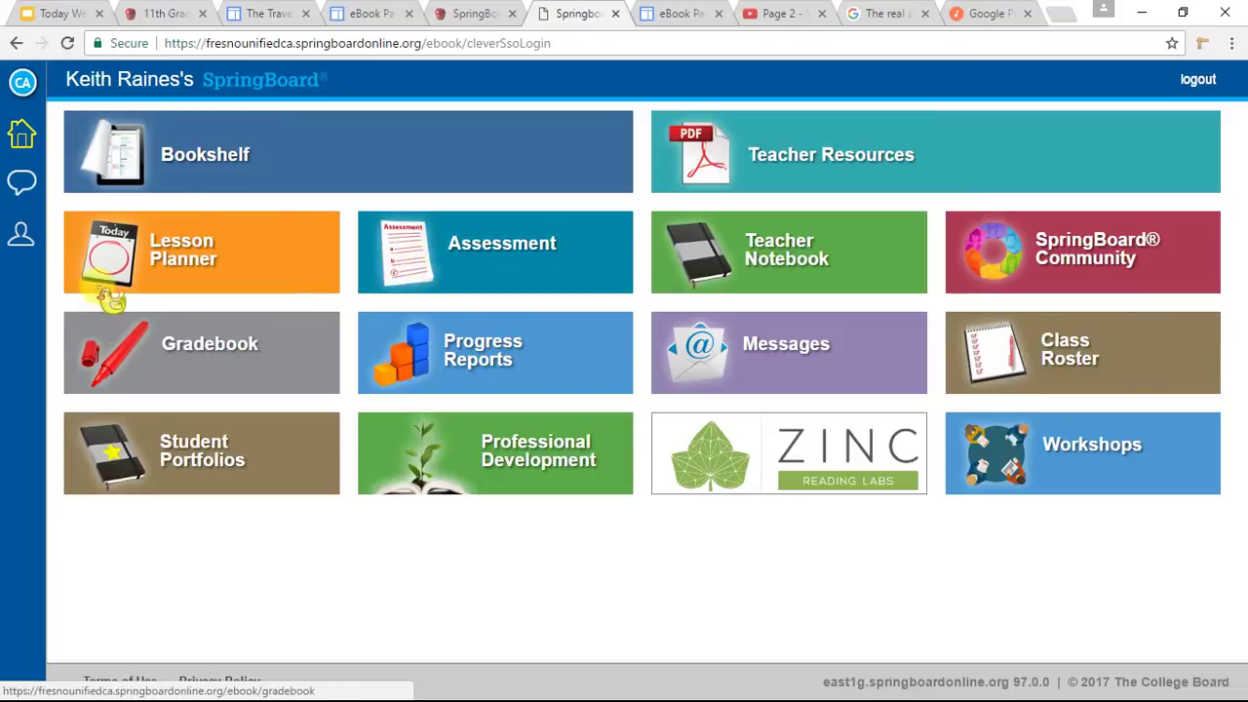
left_click(189, 161)
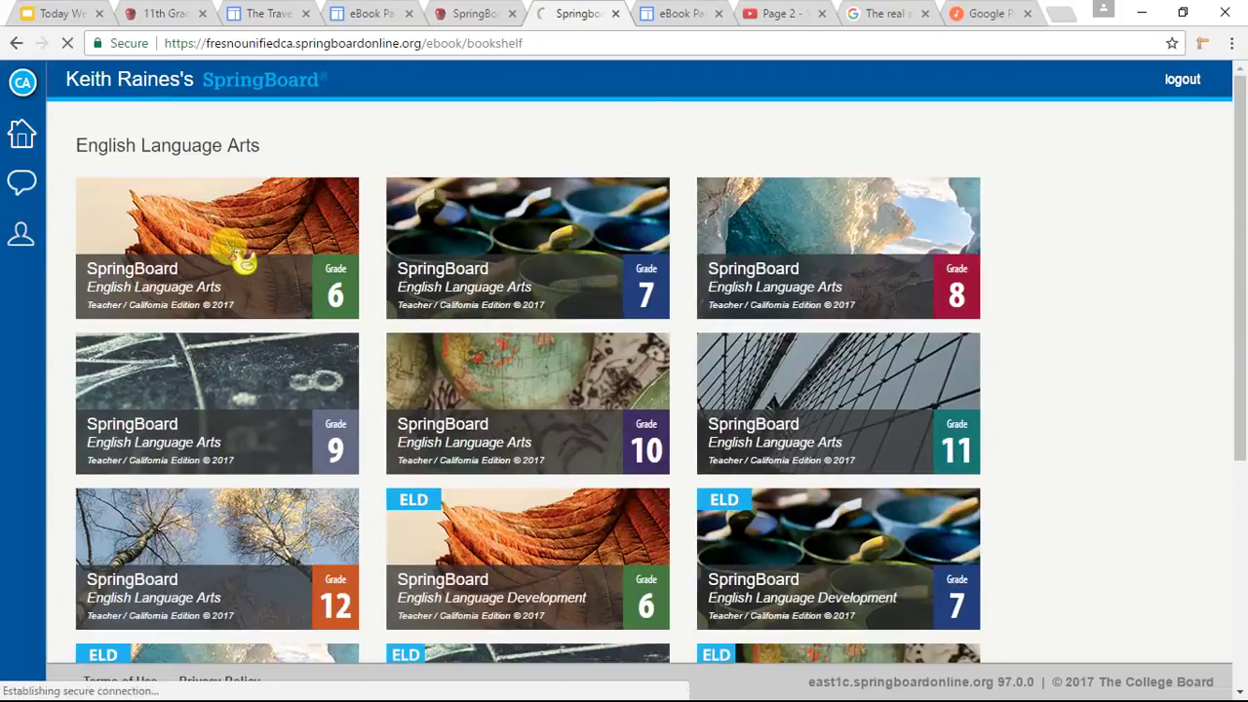
left_click(244, 262)
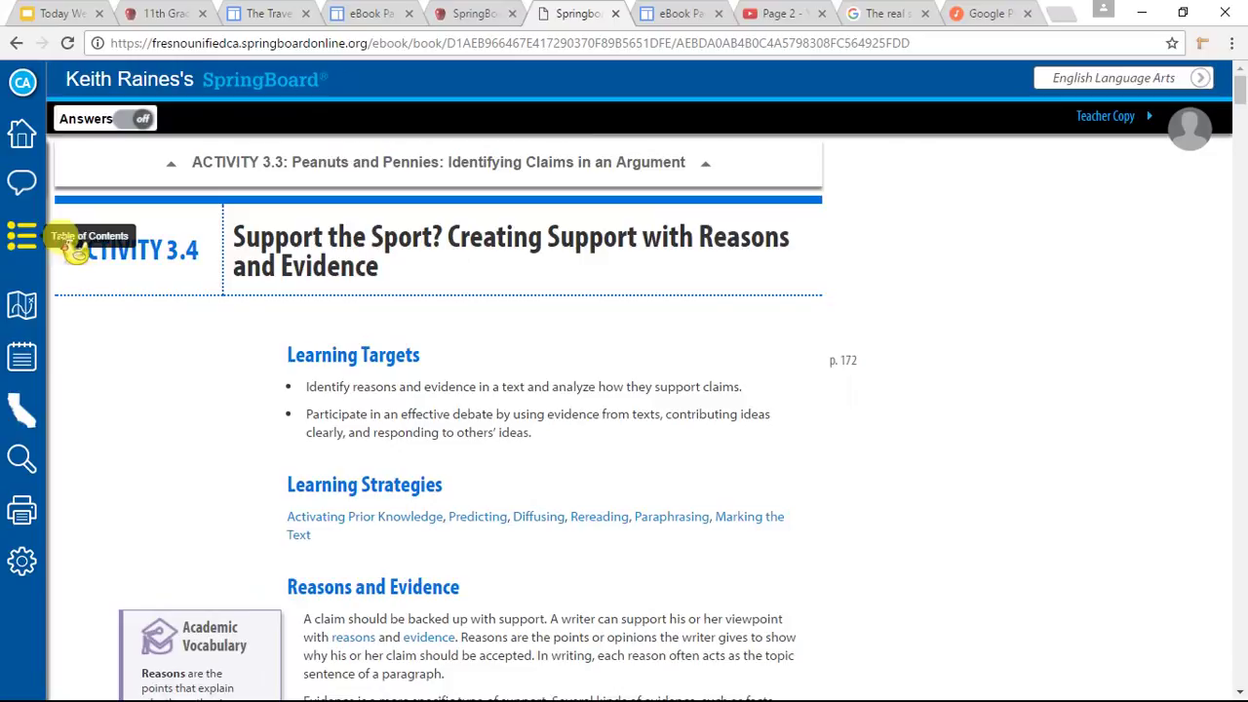
Open Activity 3.4 of Unit 3 from the book's table of contents and hide the contents list.
left_click(29, 239)
scroll(166, 478, "down", 2)
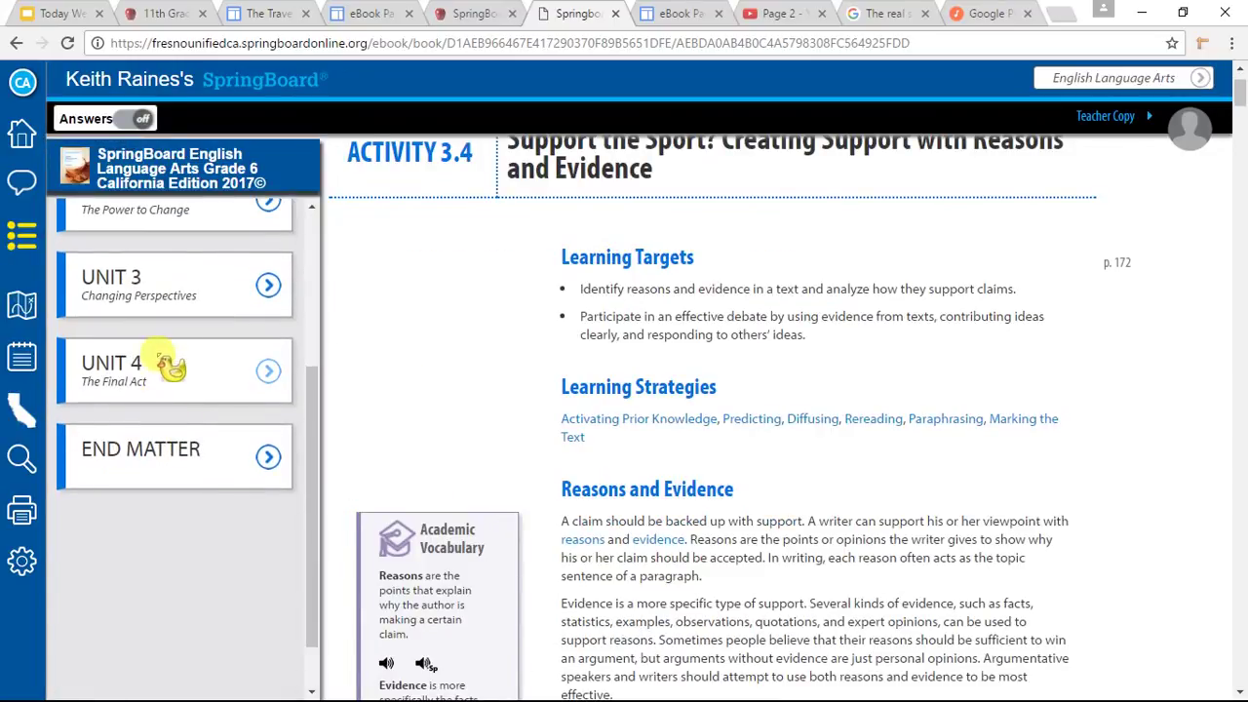
left_click(261, 278)
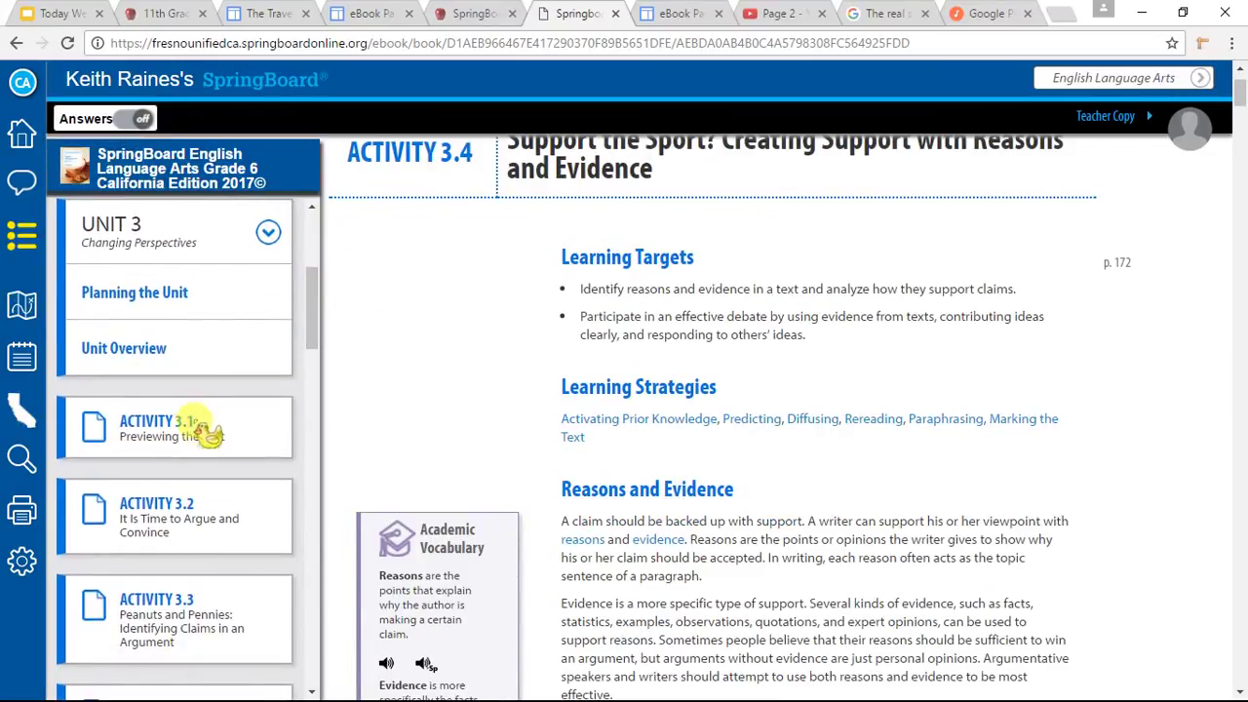
scroll(201, 423, "down", 4)
left_click(173, 342)
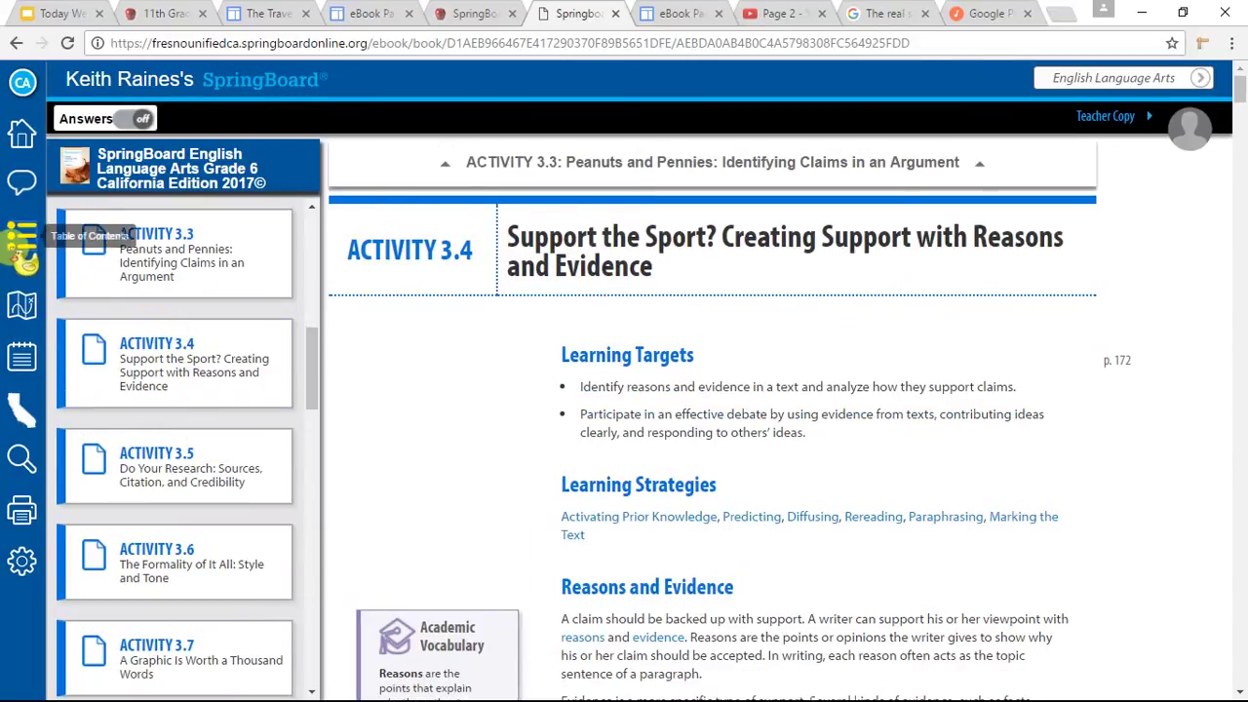
left_click(22, 234)
Copy the word "critics" from question 1 of the first Second Read section in Activity 3.4 and deselect it.
scroll(912, 312, "down", 12)
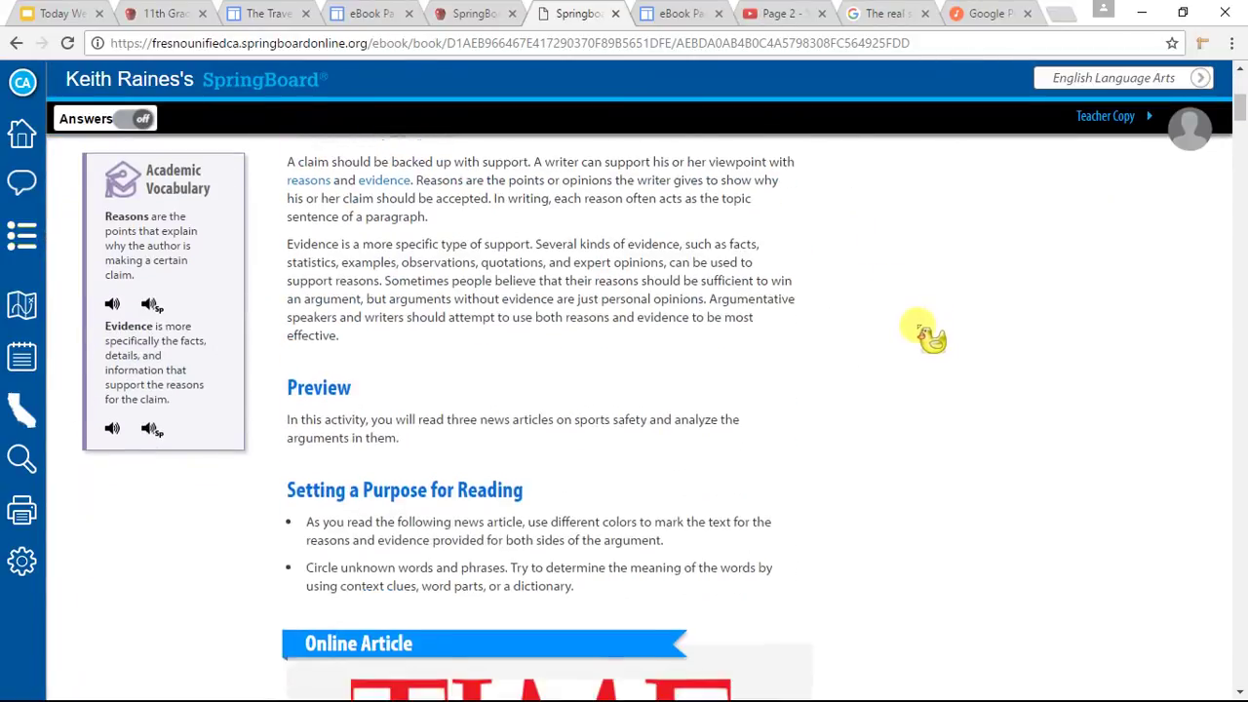
scroll(922, 334, "down", 3)
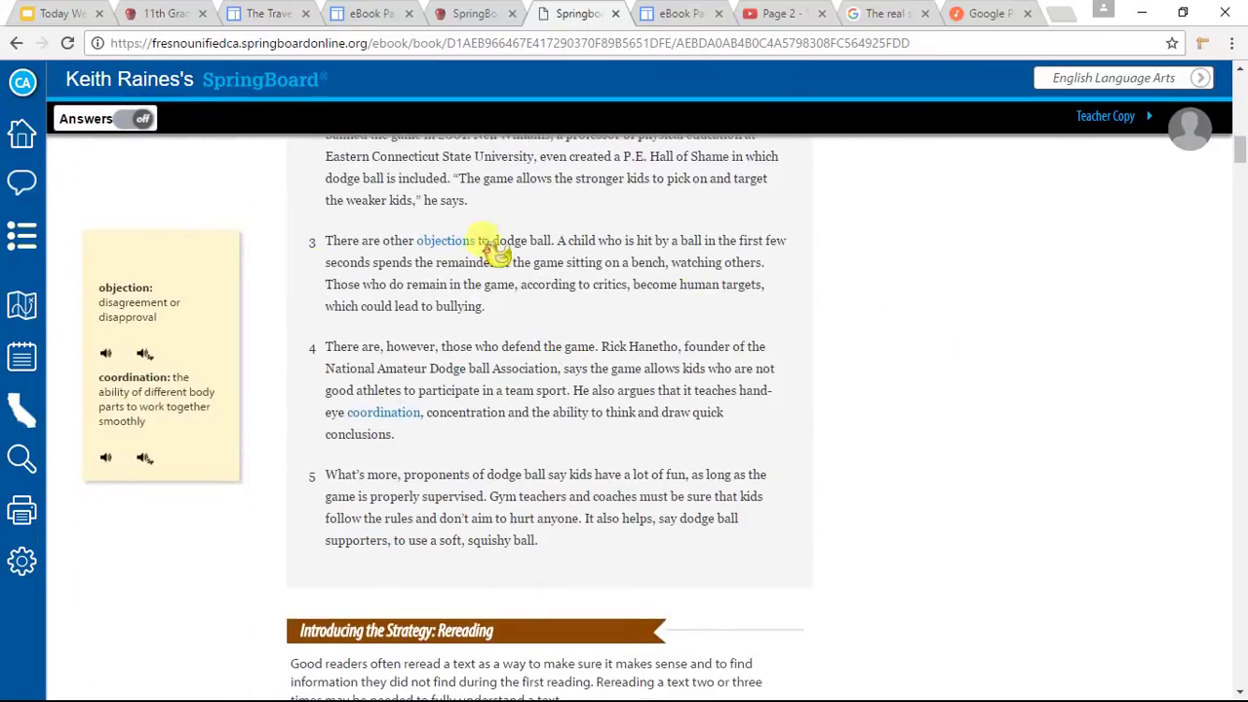
scroll(926, 341, "down", 5)
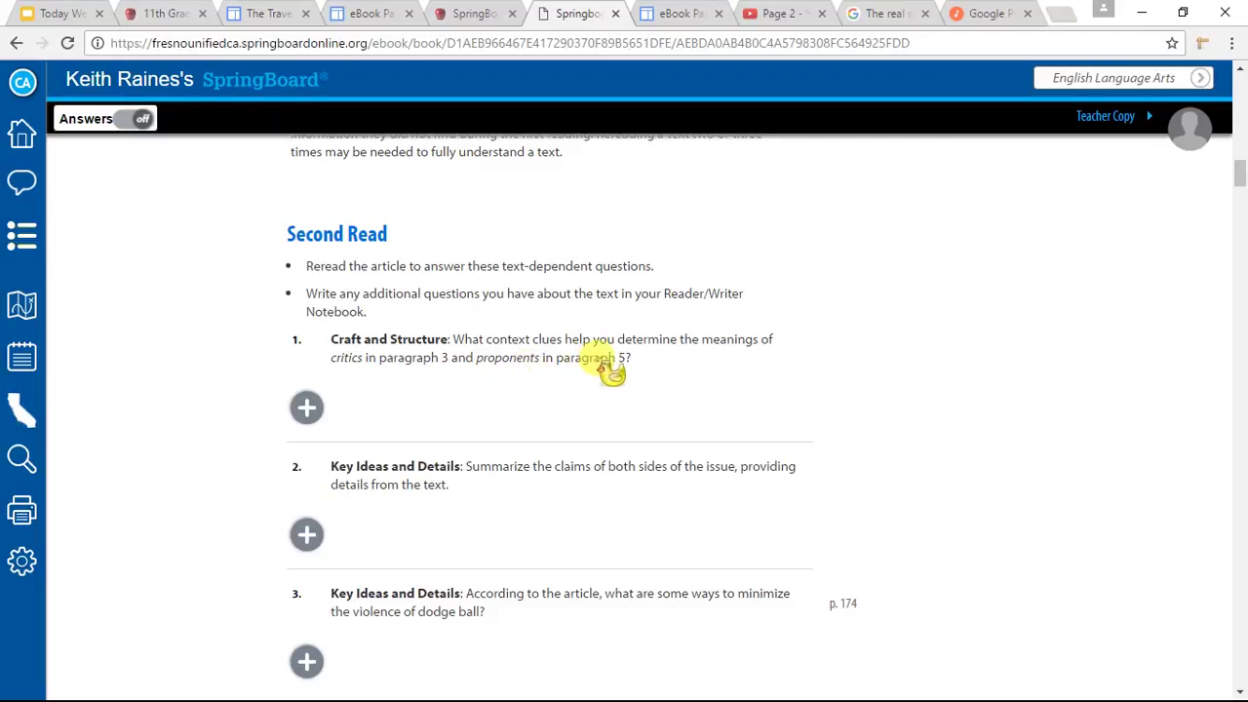
double_click(343, 359)
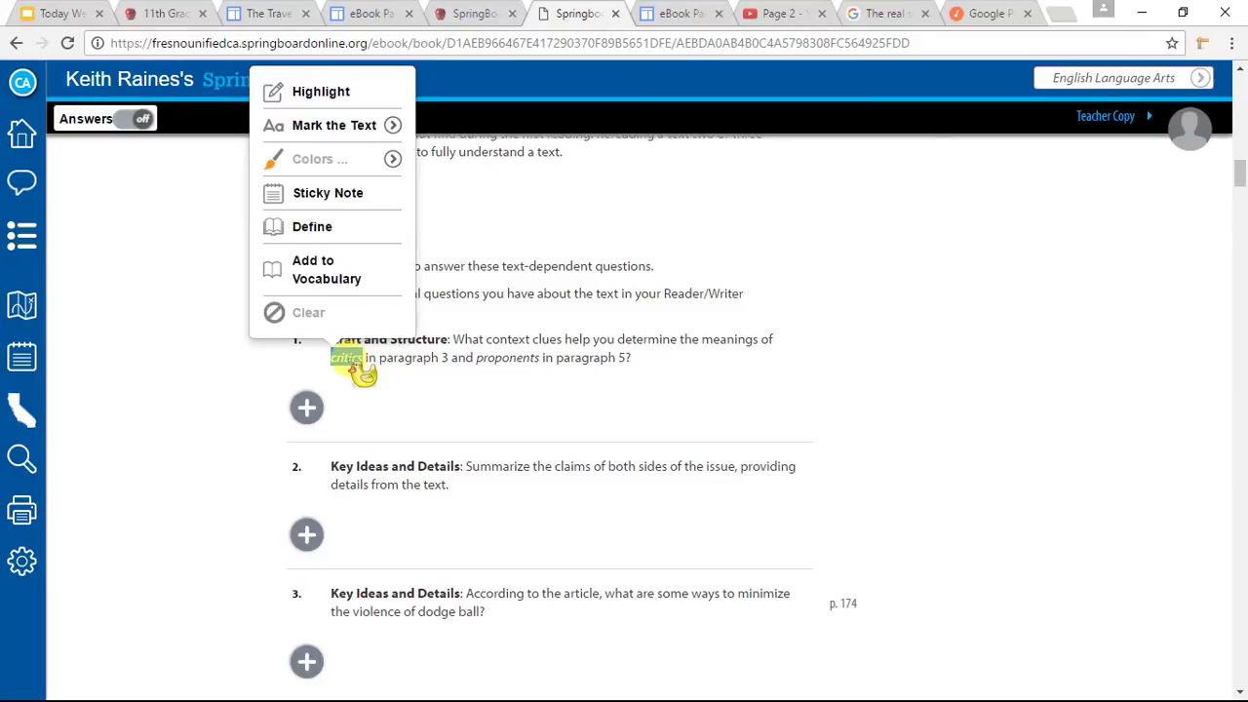
right_click(353, 364)
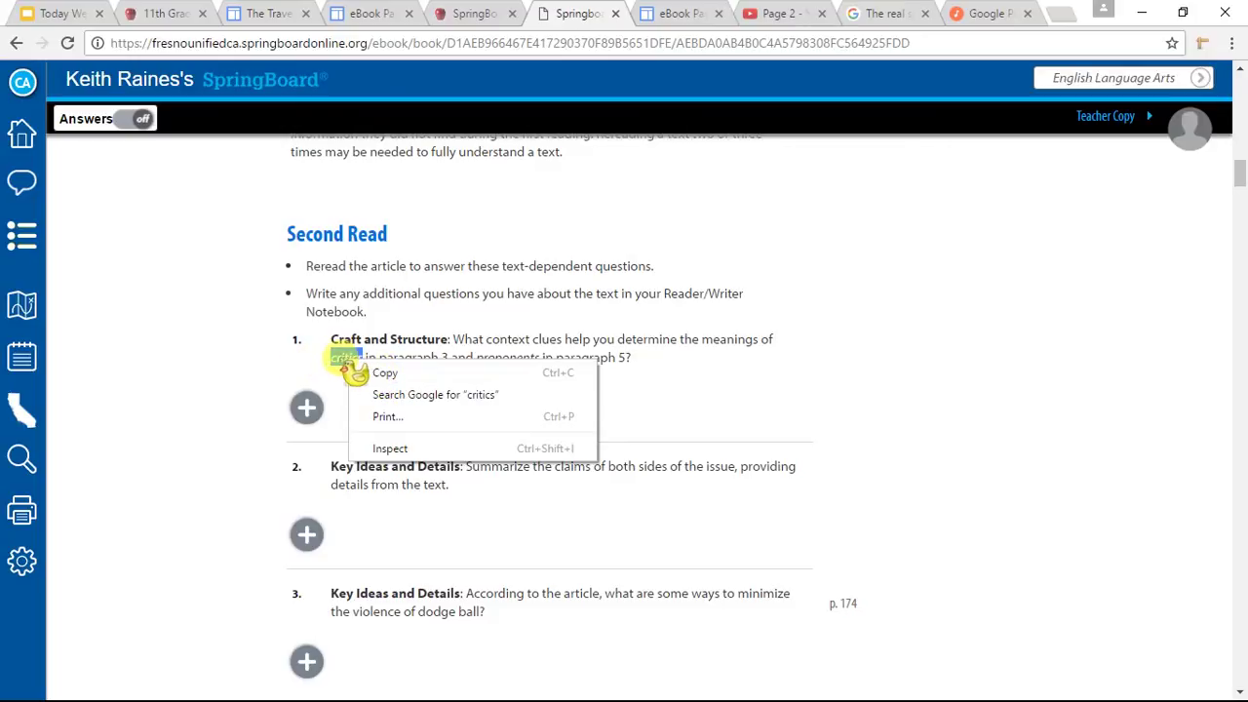
right_click(334, 362)
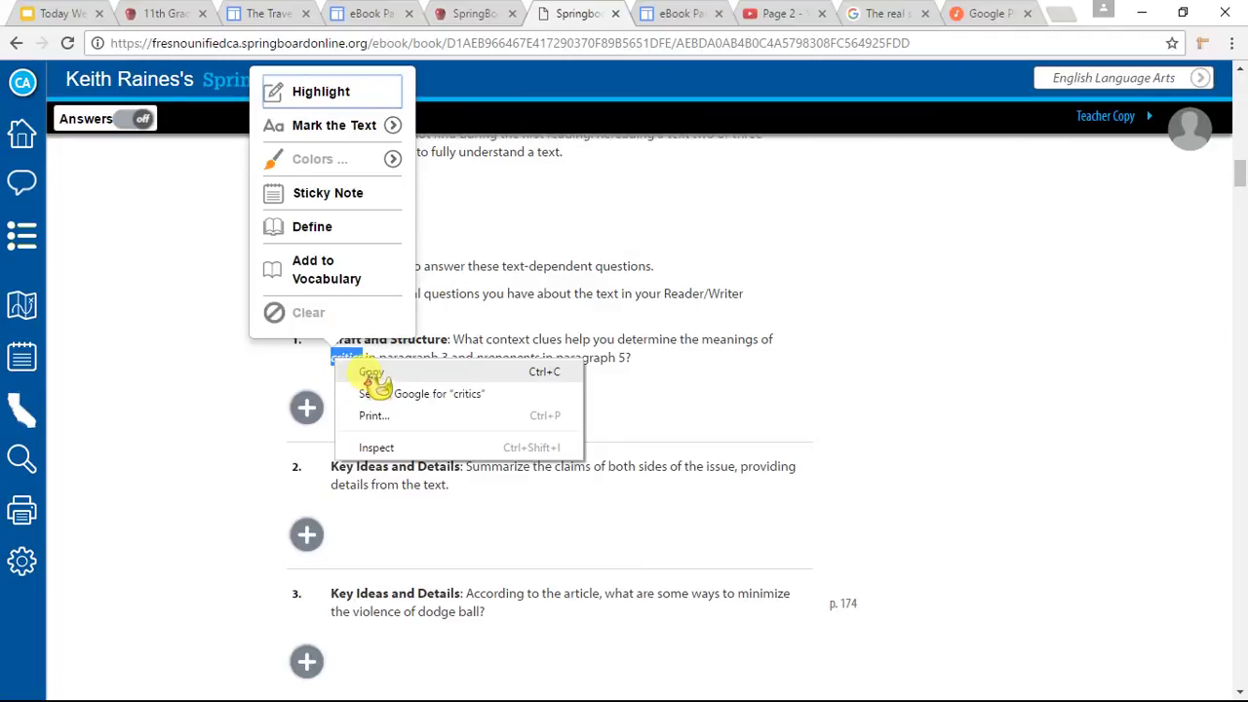
left_click(371, 374)
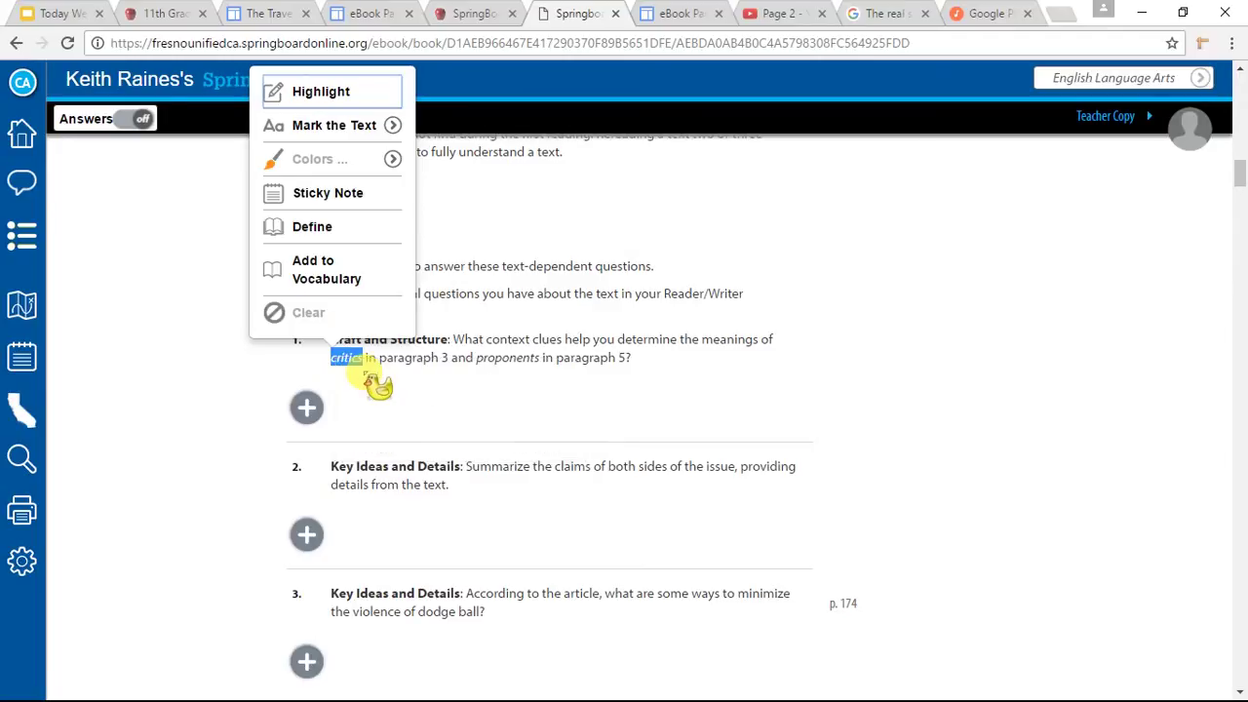
left_click(821, 407)
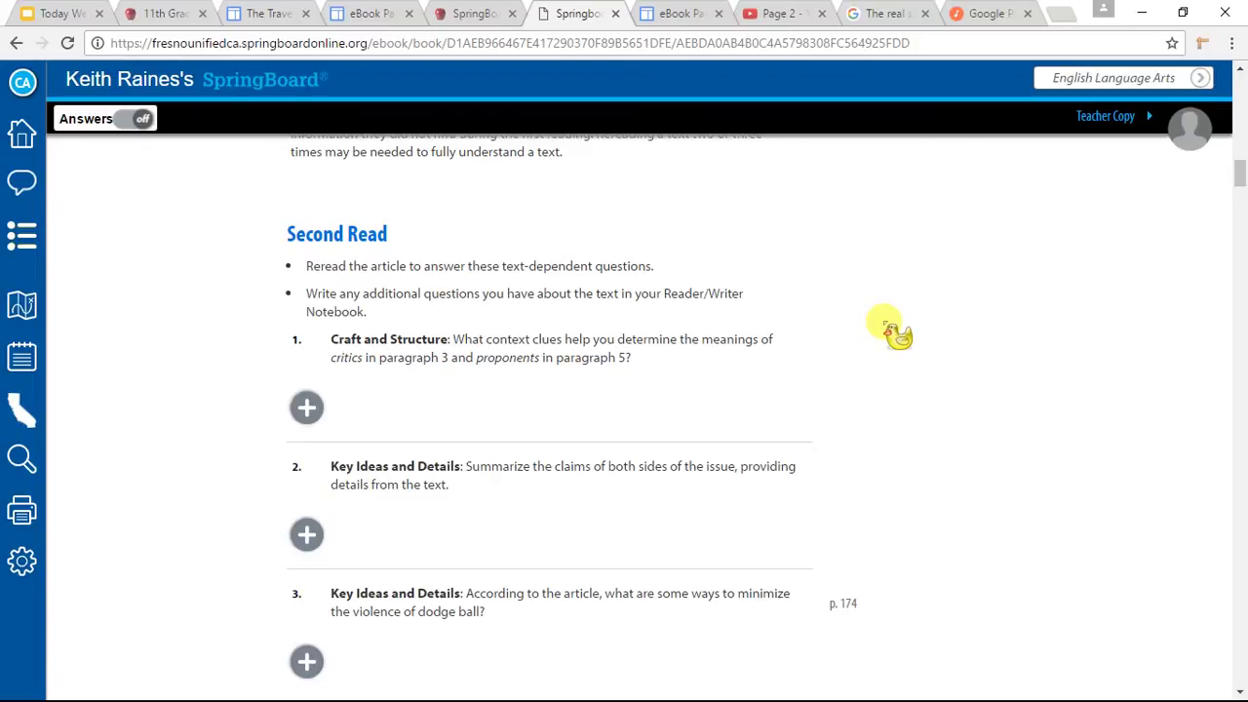
Search the page for the copied word "critics", replacing the existing search text.
key("ctrl+f")
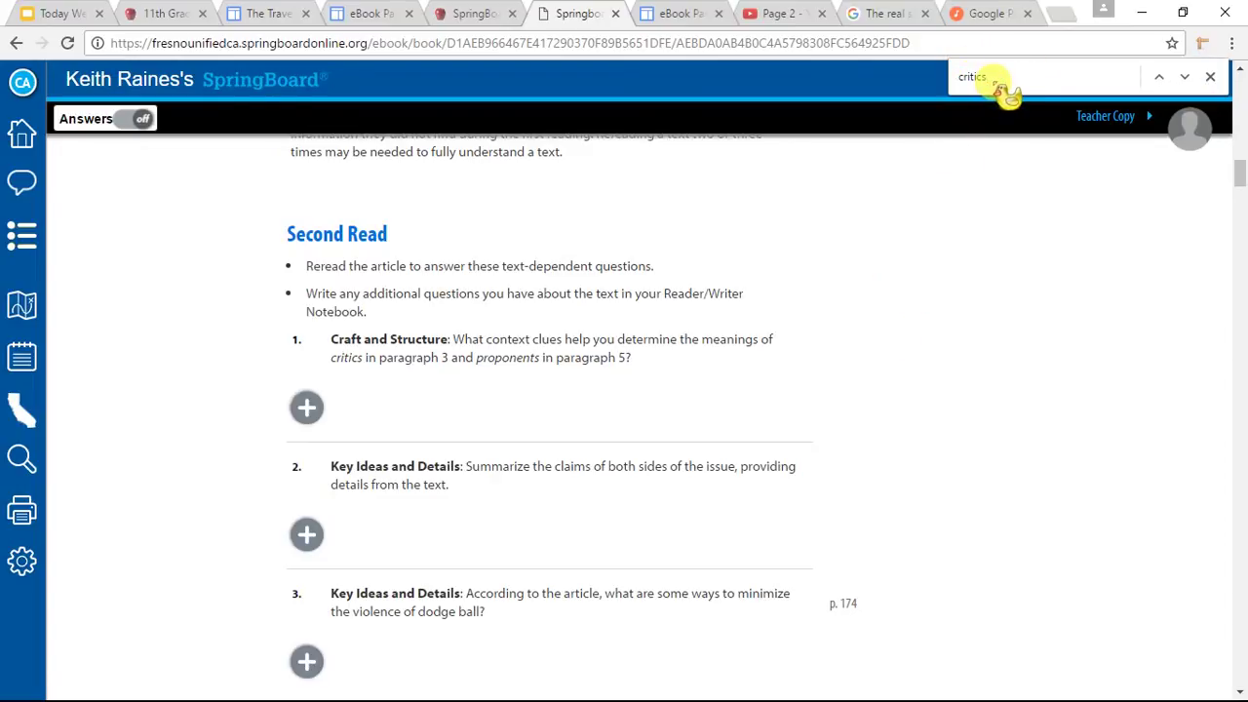
key("BackSpace")
key("BackSpace")
key("BackSpace")
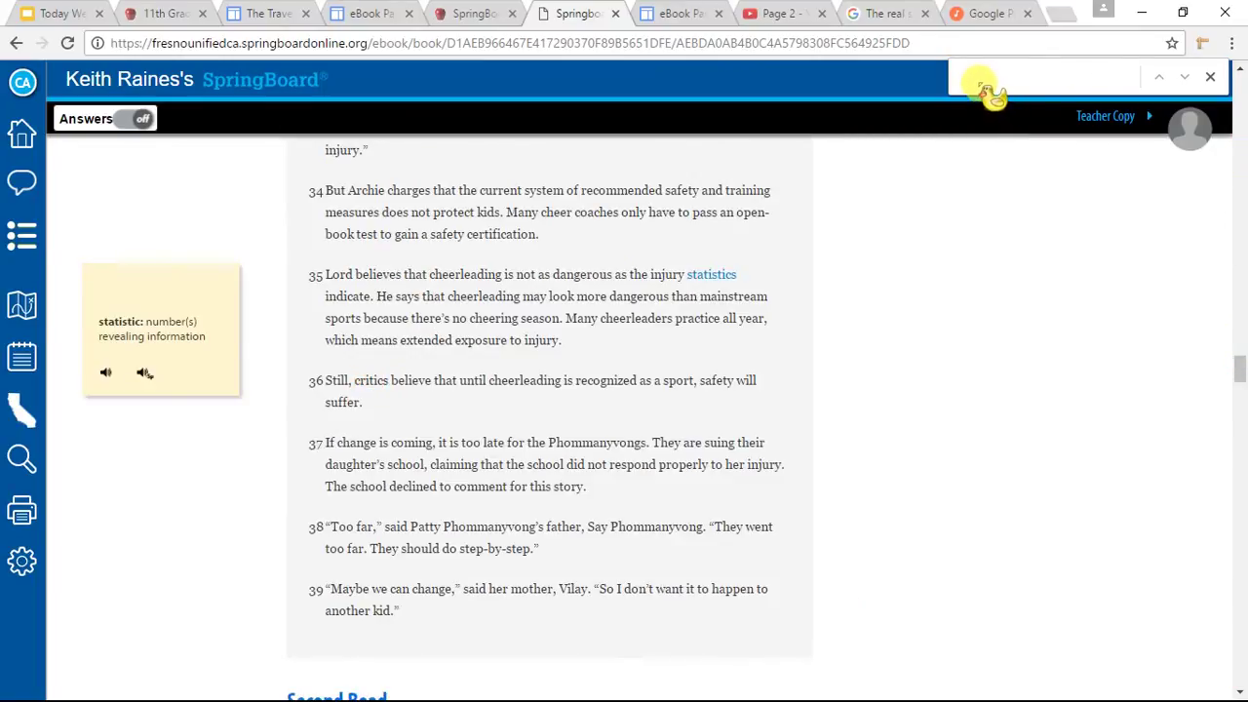
key("ctrl+v")
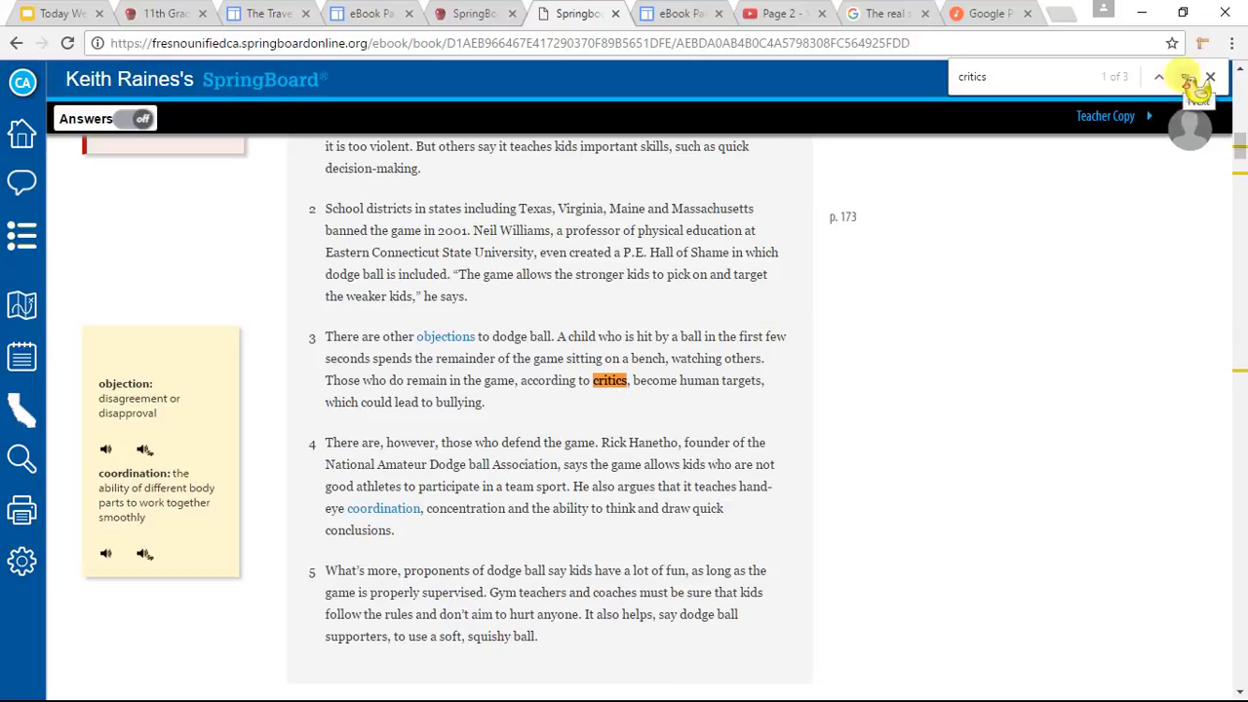
Compare the use of "critics" in paragraph 3 with its mention in Second Read question 1, and close the page search.
scroll(479, 245, "up", 3)
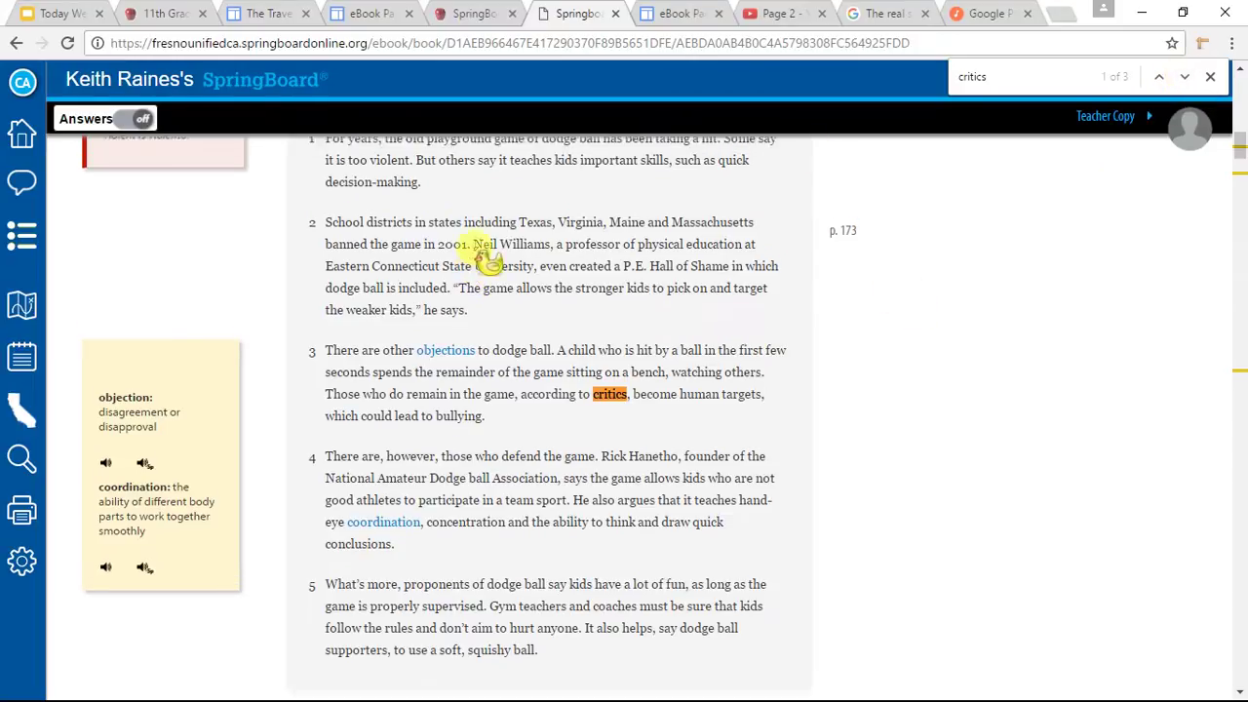
scroll(580, 298, "down", 3)
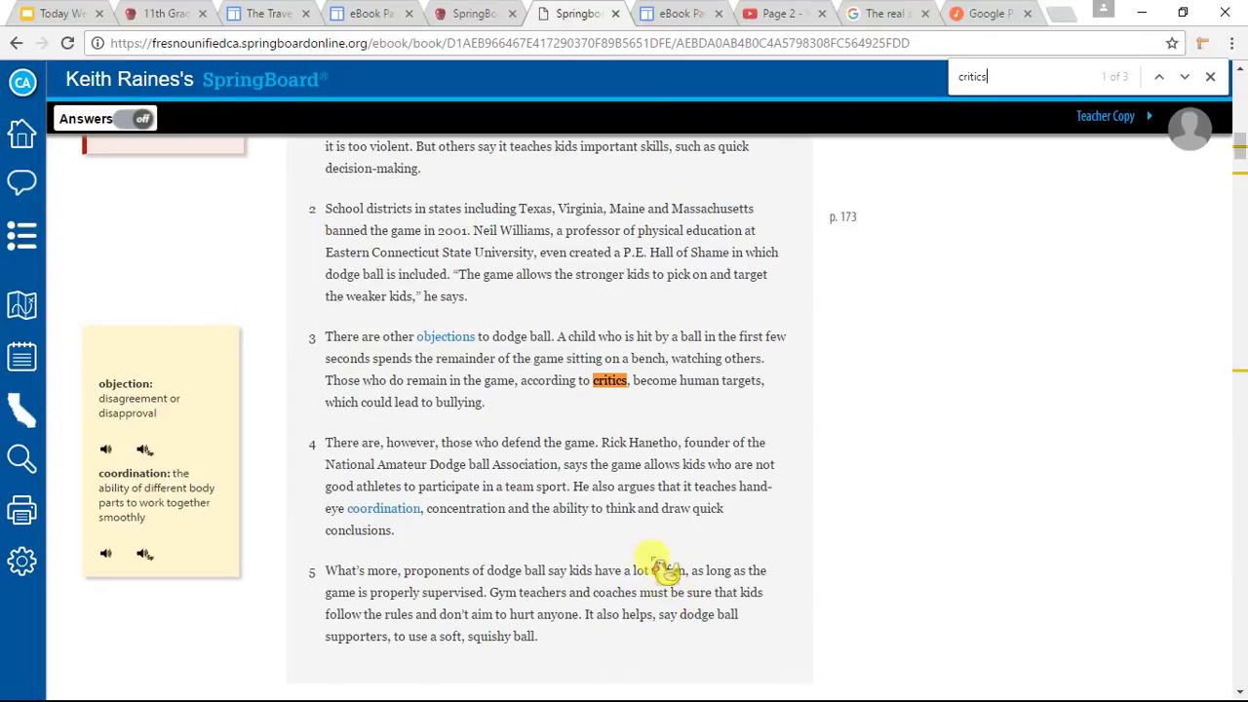
left_click(1185, 78)
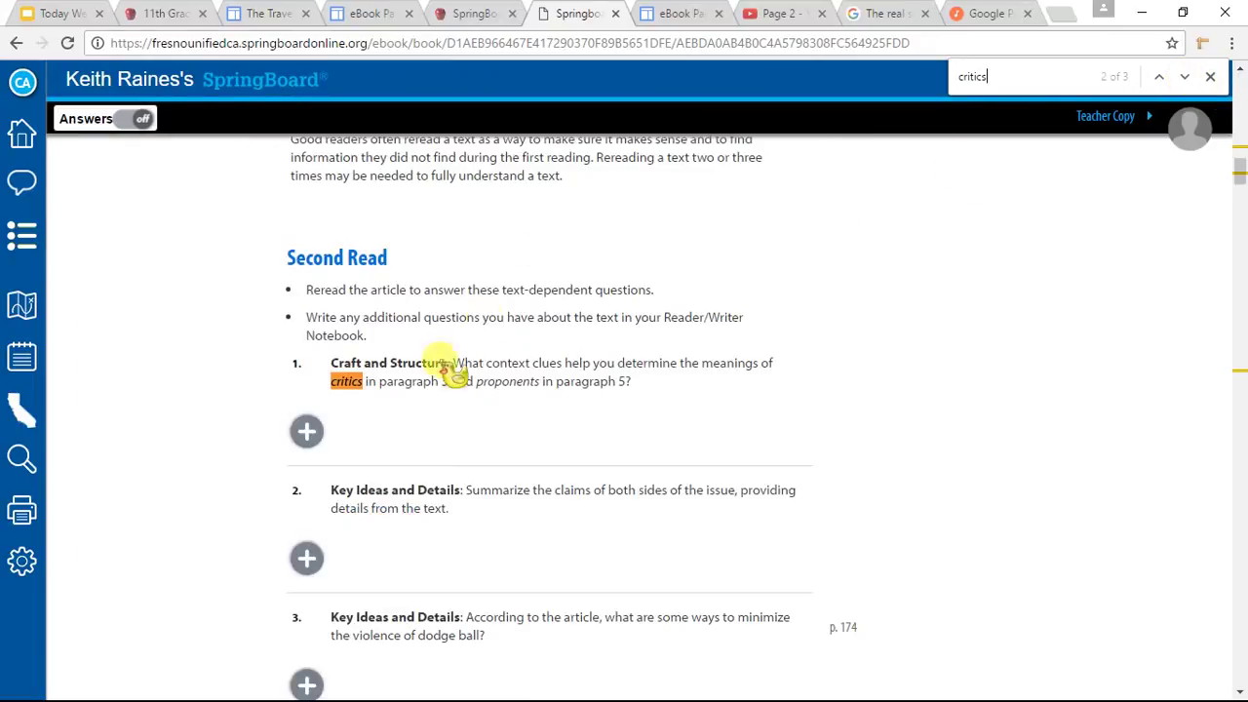
left_click(1160, 78)
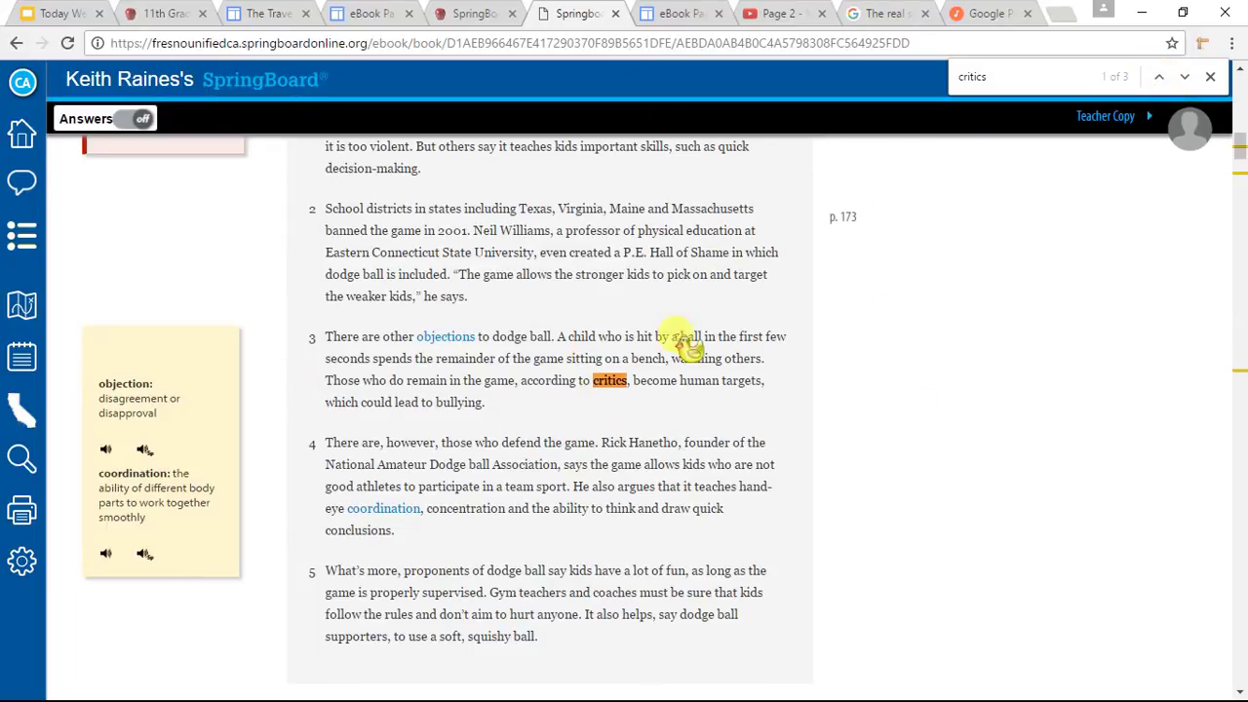
left_click(1185, 77)
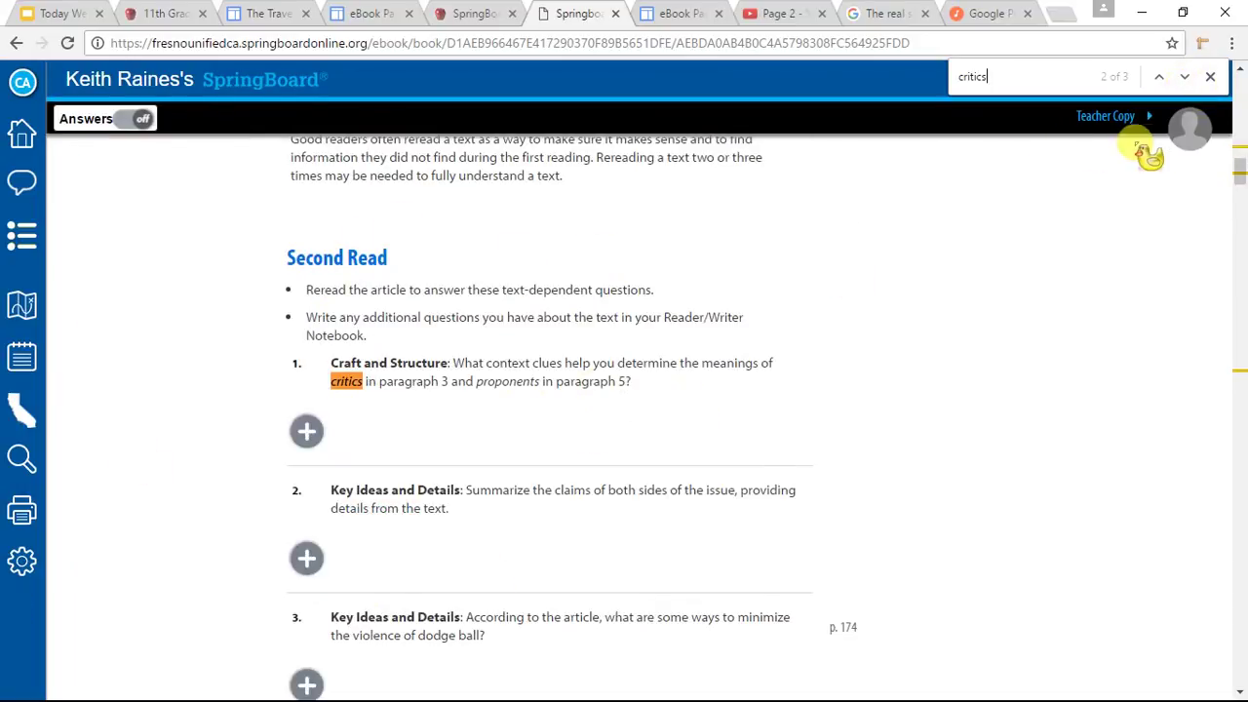
left_click(1210, 77)
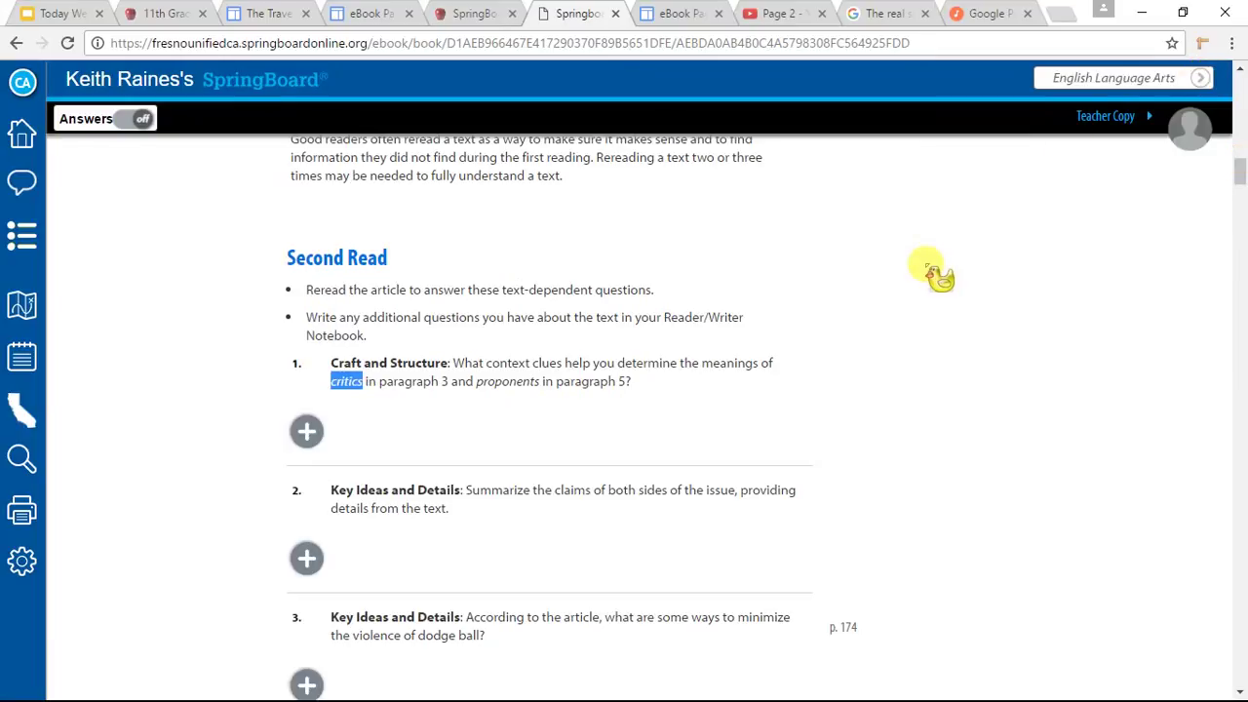
Minimize the browser, view the tablet keyboard image in Windows Photo Viewer, and minimize the image window.
left_click(1146, 13)
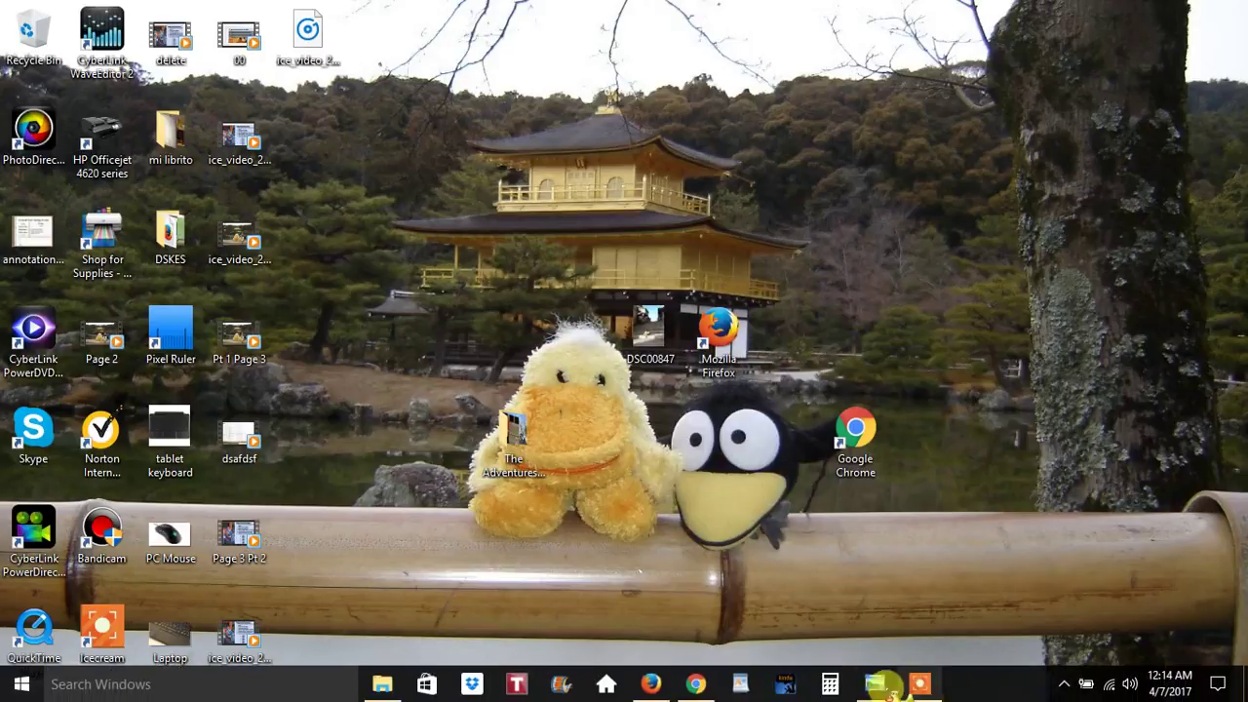
mouse_move(865, 683)
left_click(795, 605)
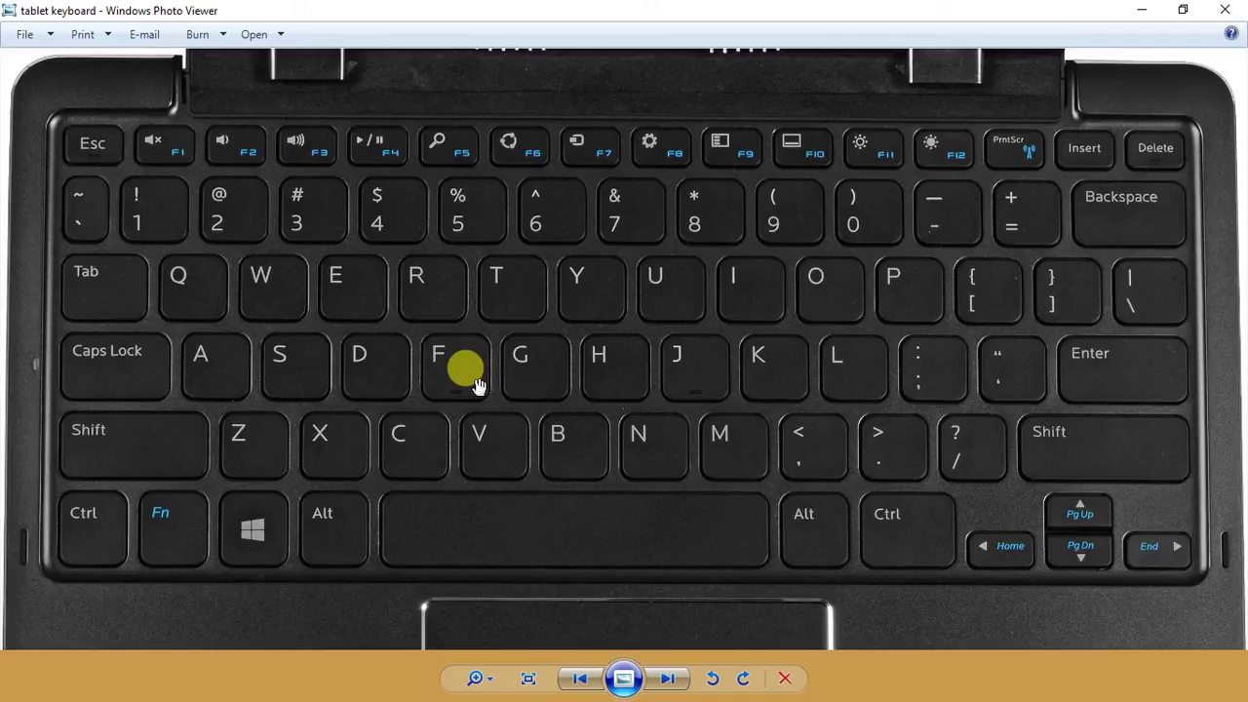
left_click(1147, 11)
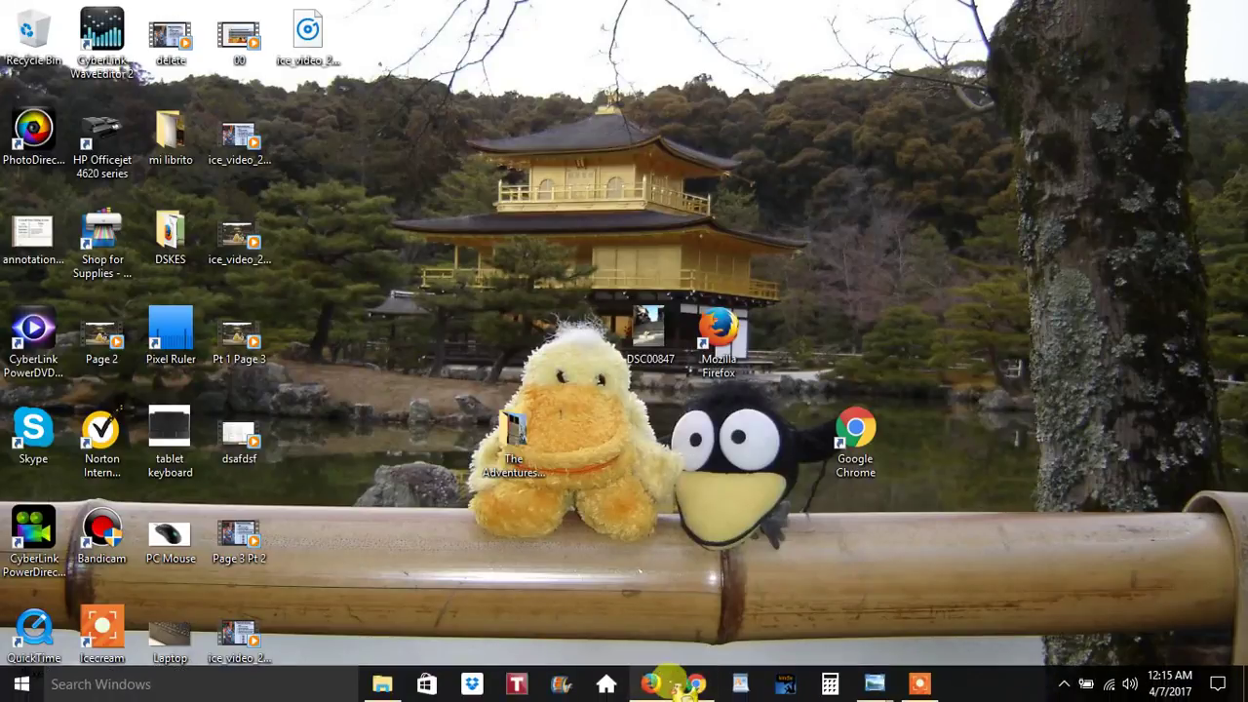
Switch back to the SpringBoard page in the browser and copy the phrase "both sides" from Second Read question 2.
left_click(687, 684)
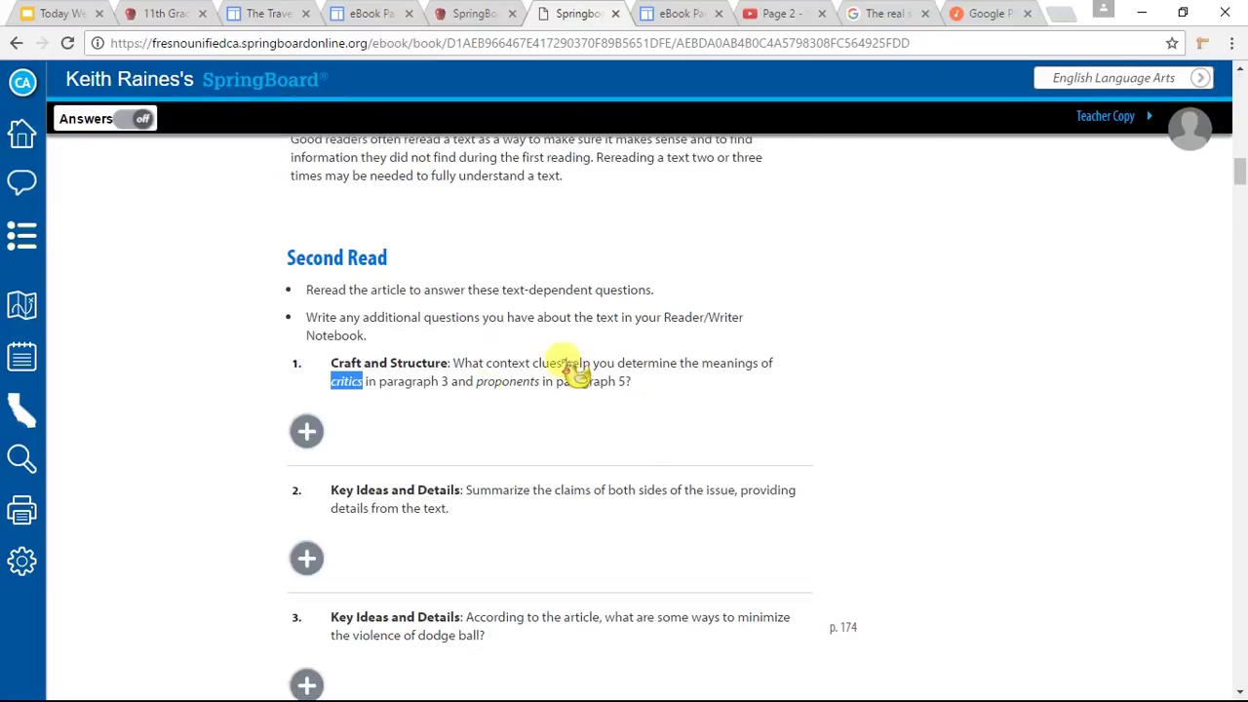
scroll(765, 505, "down", 1)
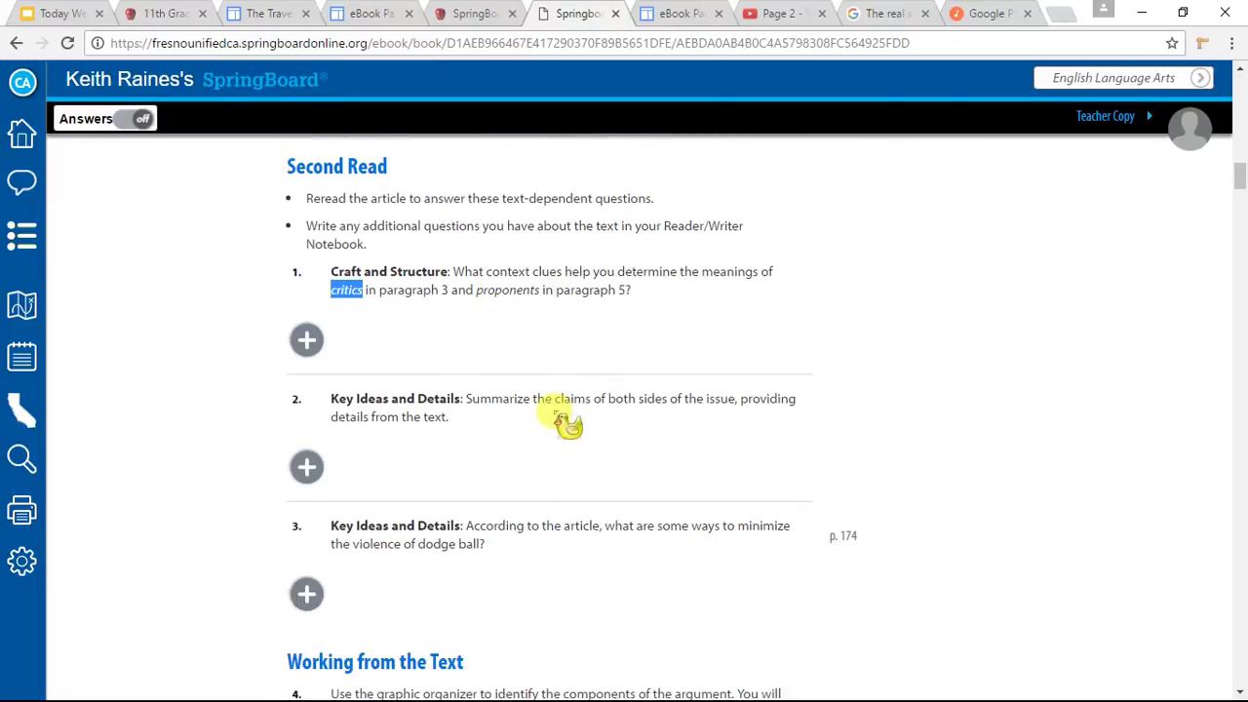
mouse_move(608, 400)
left_mouse_down()
mouse_move(659, 402)
mouse_move(681, 423)
left_mouse_up()
key("ctrl+c")
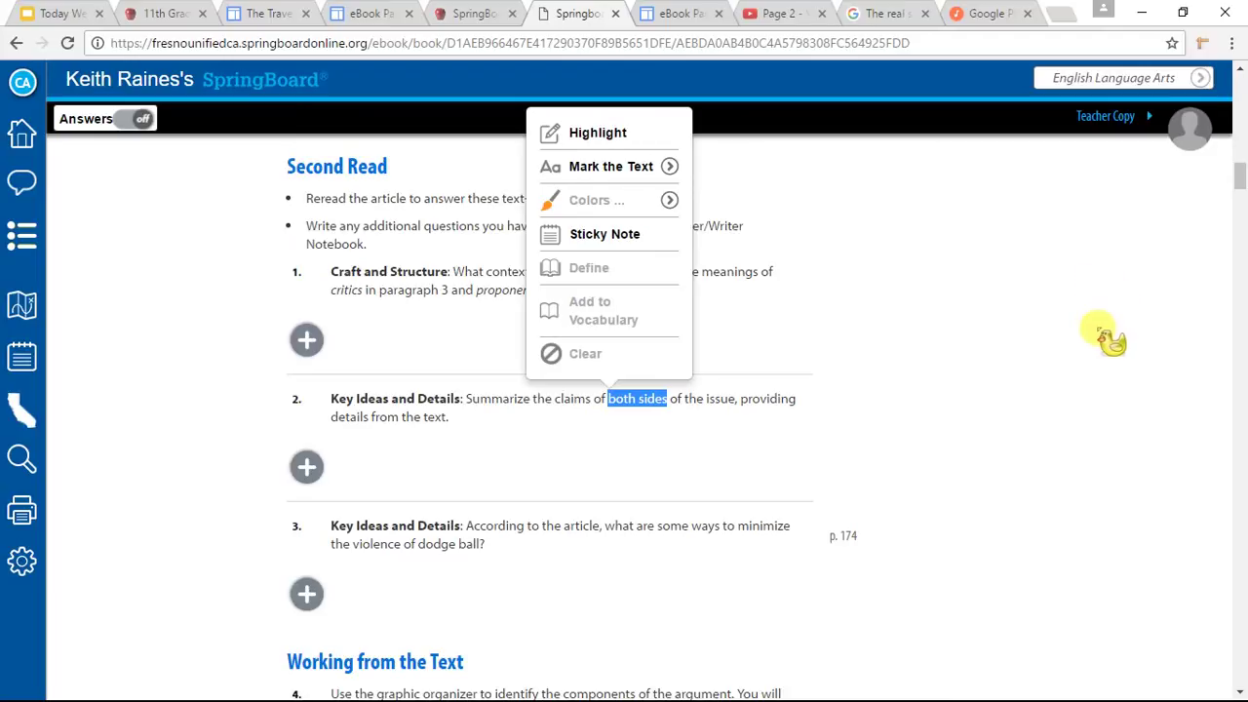
Search the page for the copied phrase "both sides", replacing the existing search text, and look through the cheerleading news article.
key("ctrl+f")
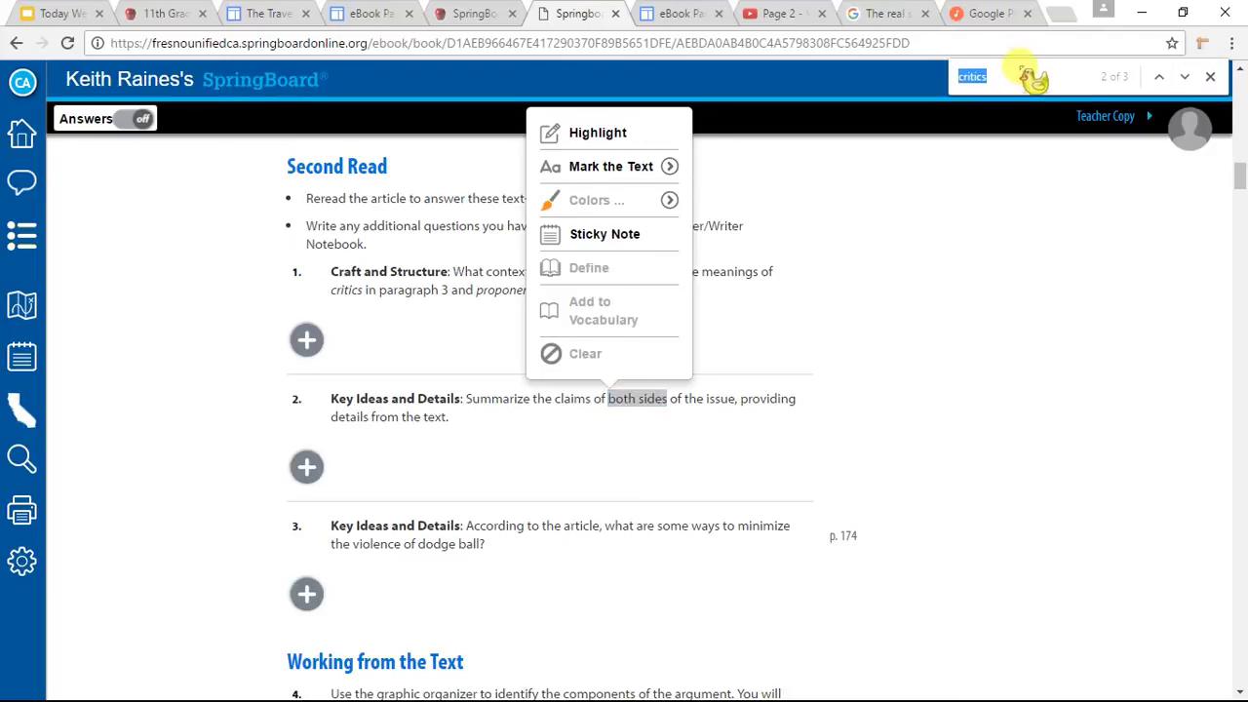
key("ctrl+v")
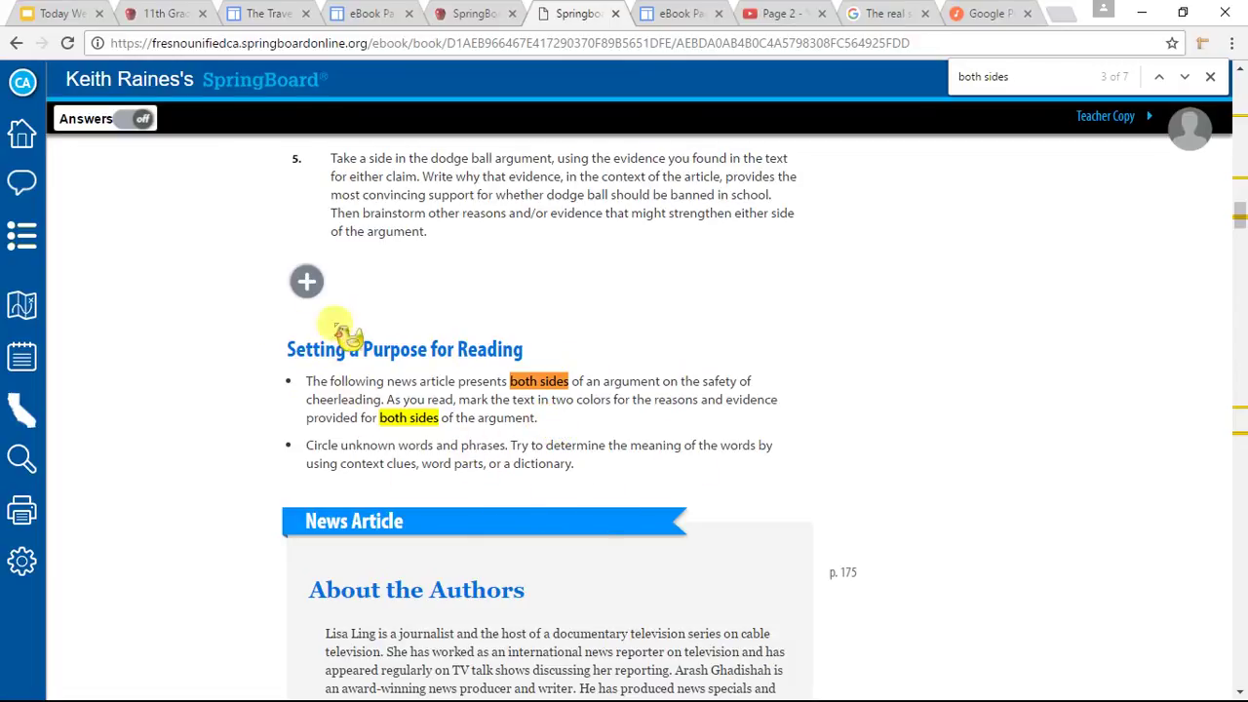
scroll(318, 394, "down", 4)
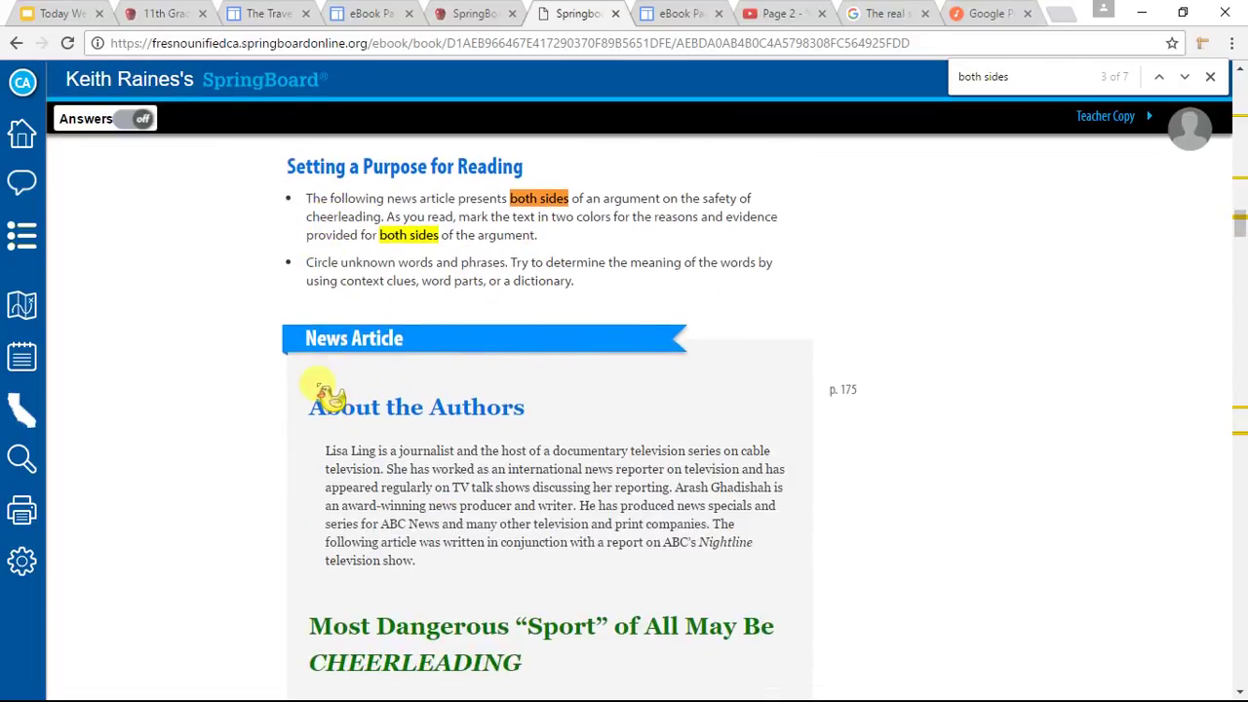
scroll(327, 392, "down", 7)
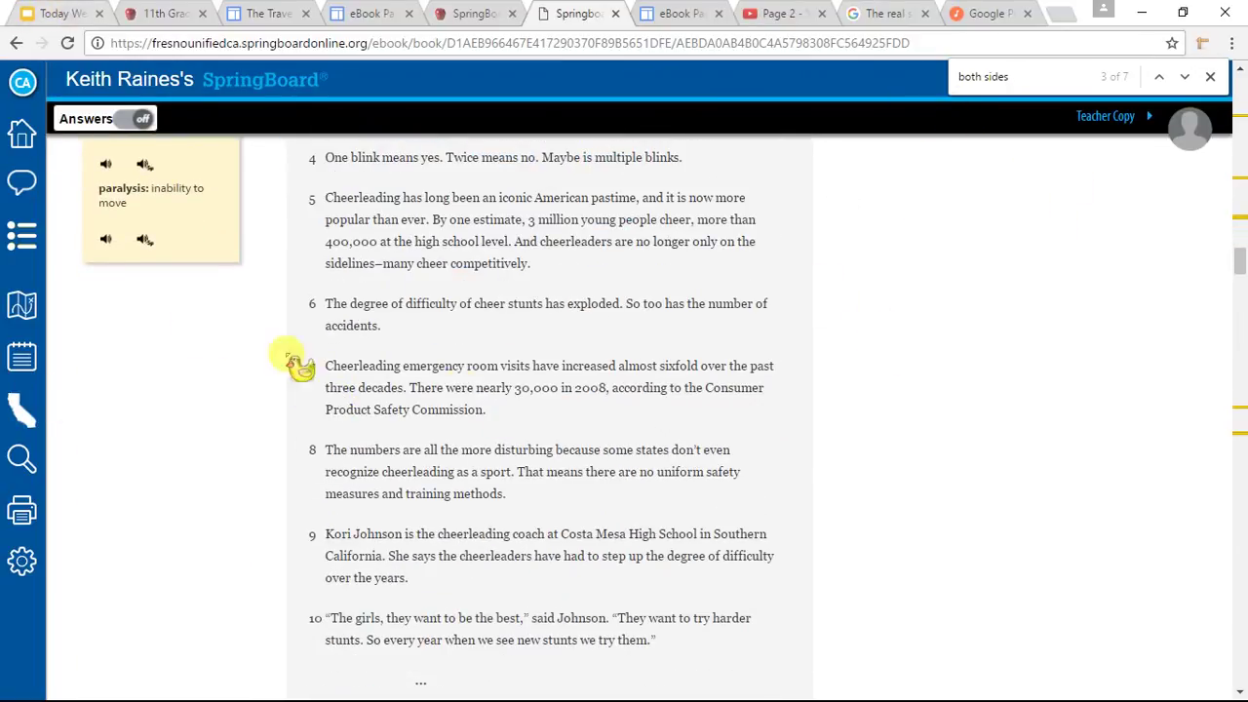
Switch to Gmail, open Google Drive from there, and create a new Google Docs document.
left_click(55, 12)
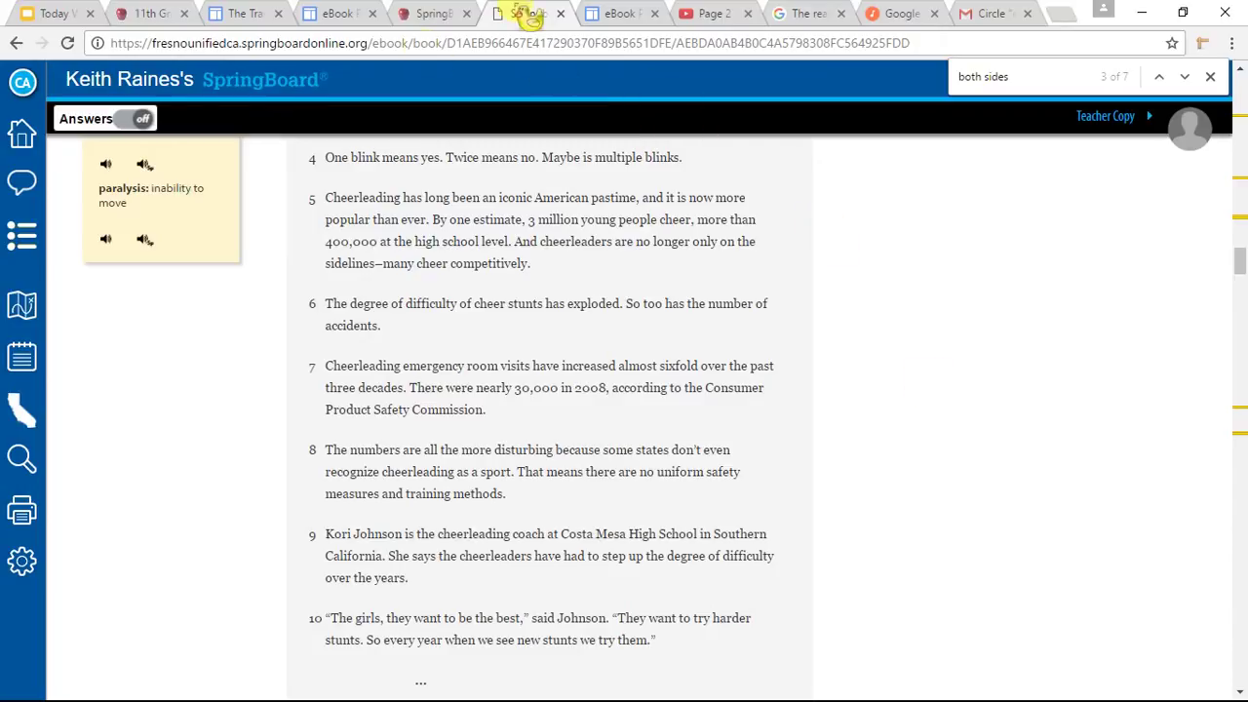
left_click(1010, 20)
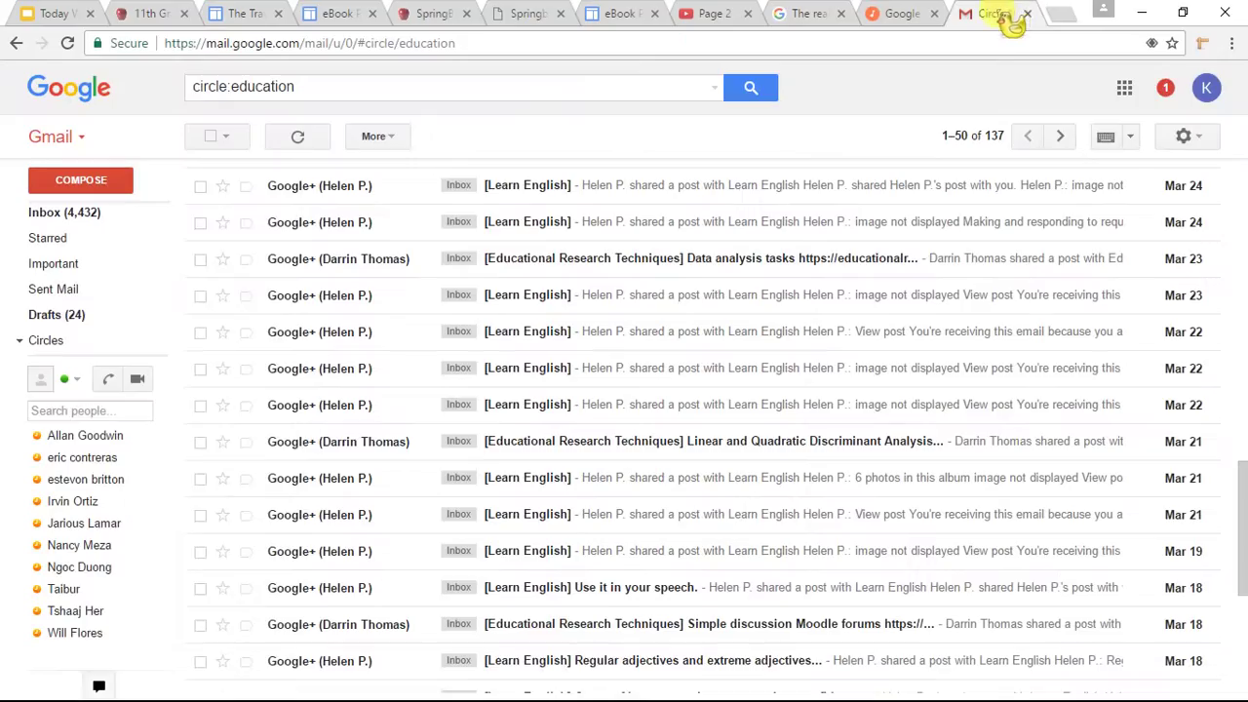
left_click(1129, 92)
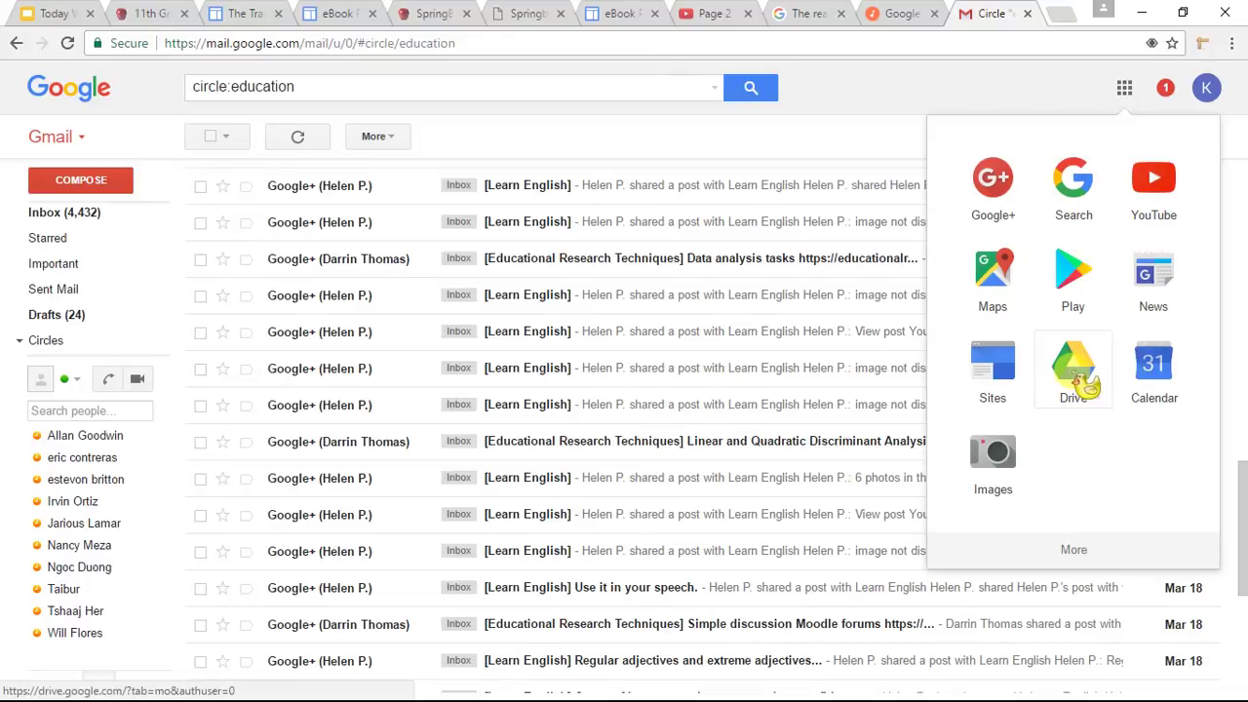
left_click(1083, 383)
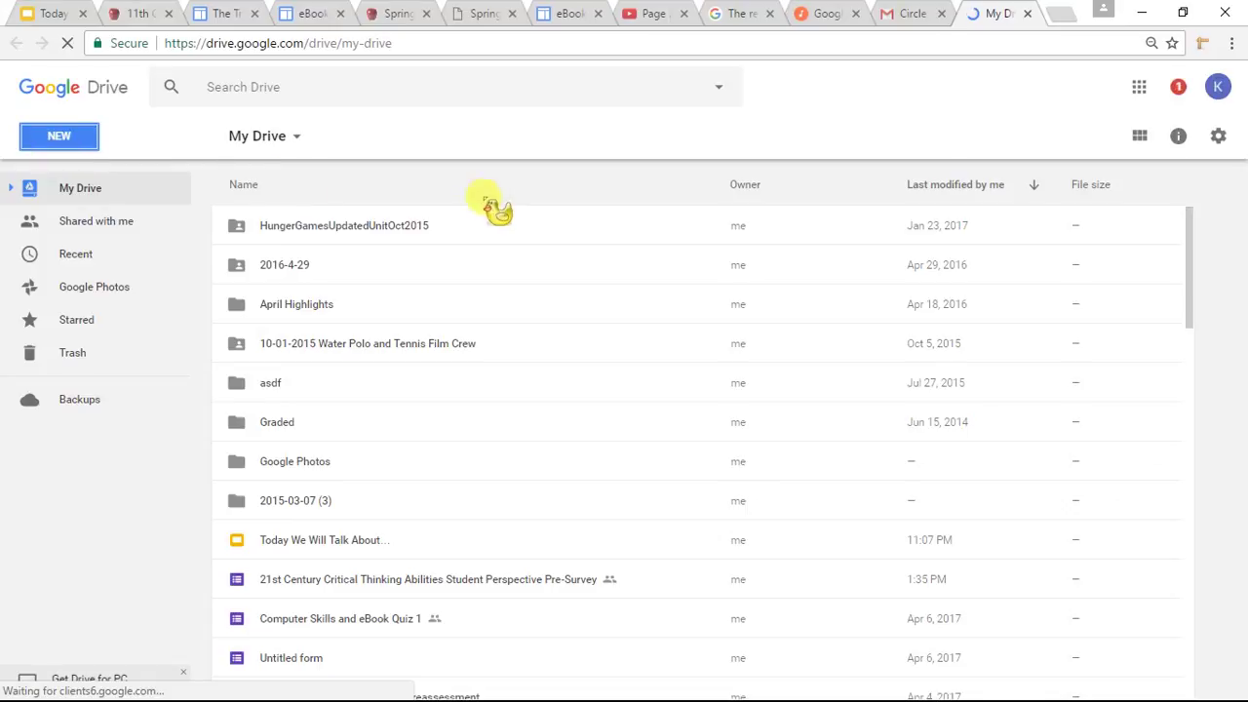
left_click(59, 144)
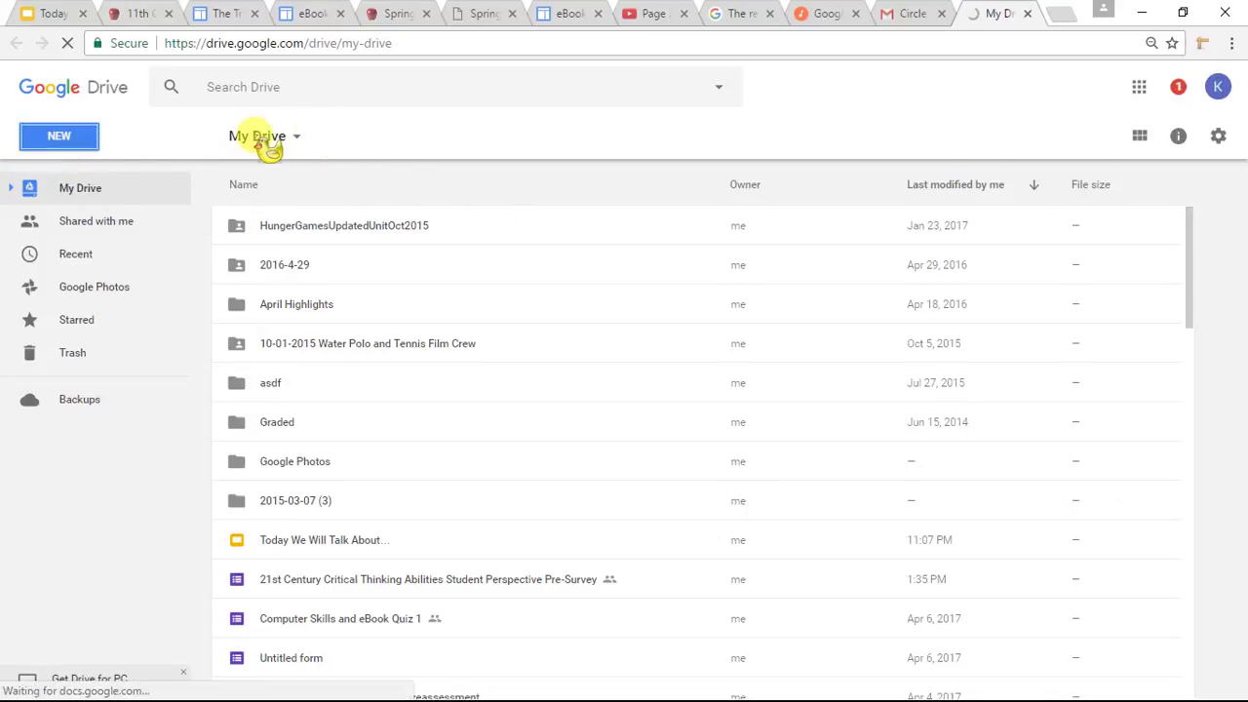
left_click(76, 143)
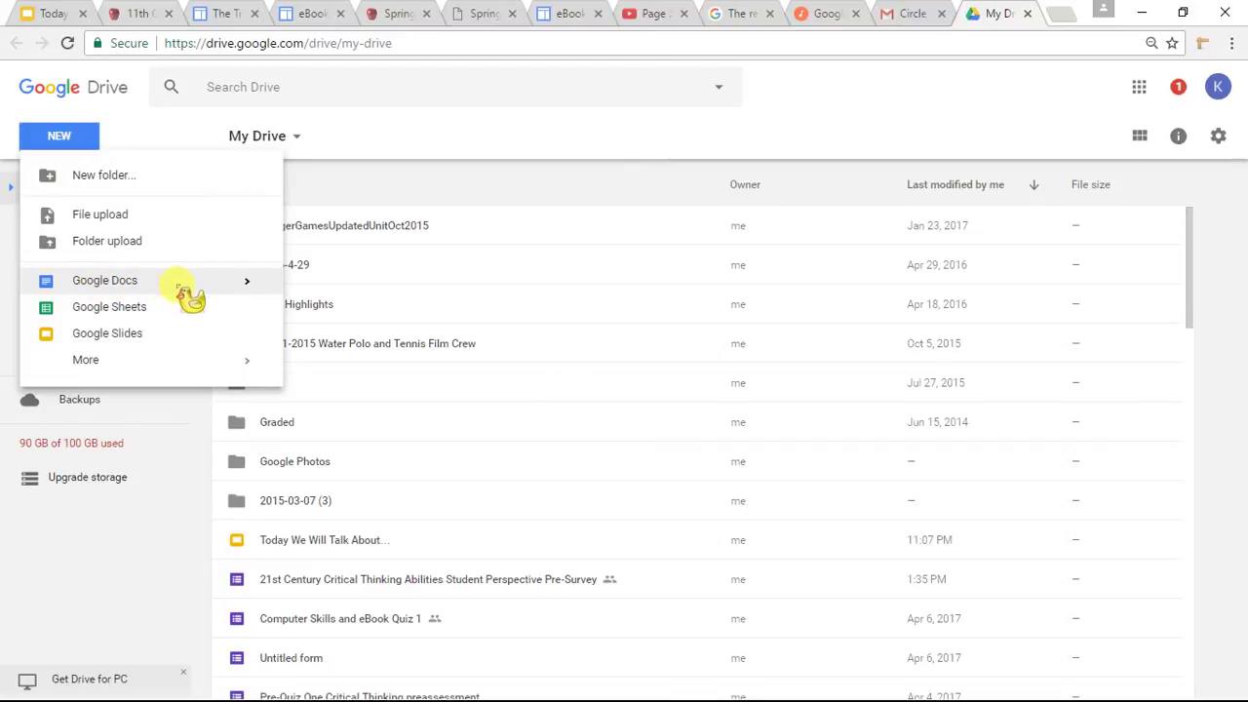
left_click(102, 283)
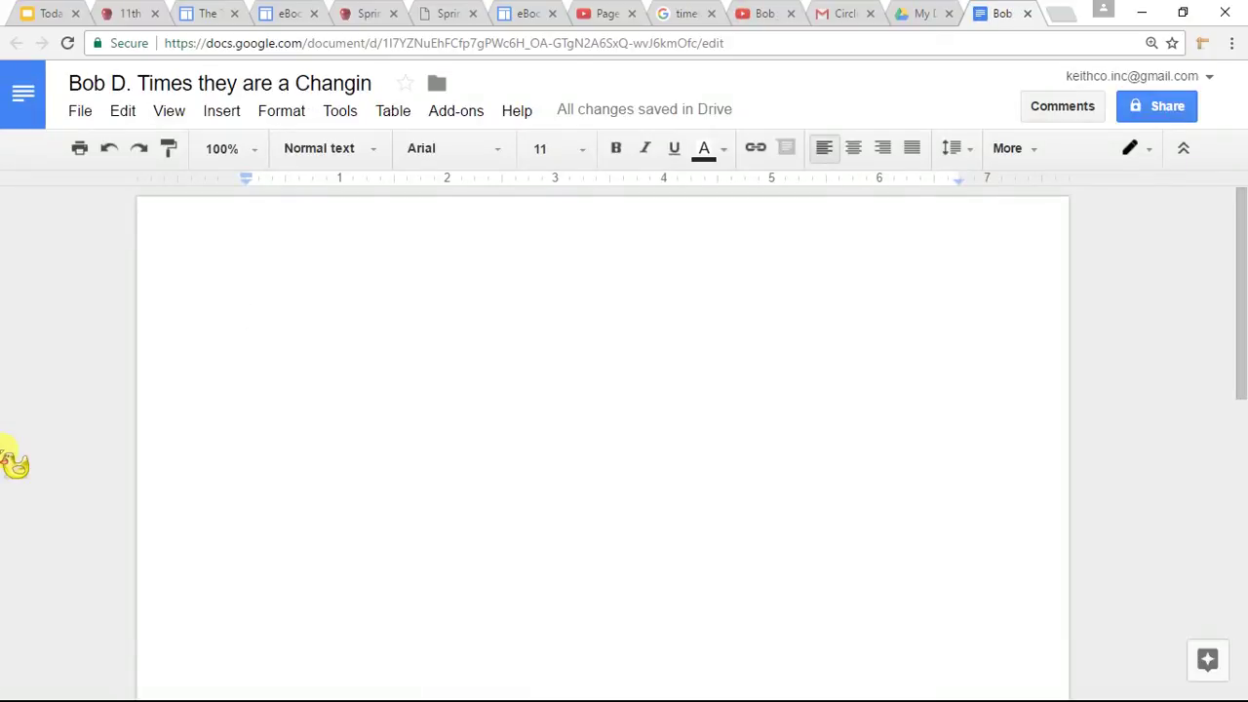
Write "CTRL Z---GO BACK ONE MOVE" as the document's first line.
type("c")
key("BackSpace")
type("C")
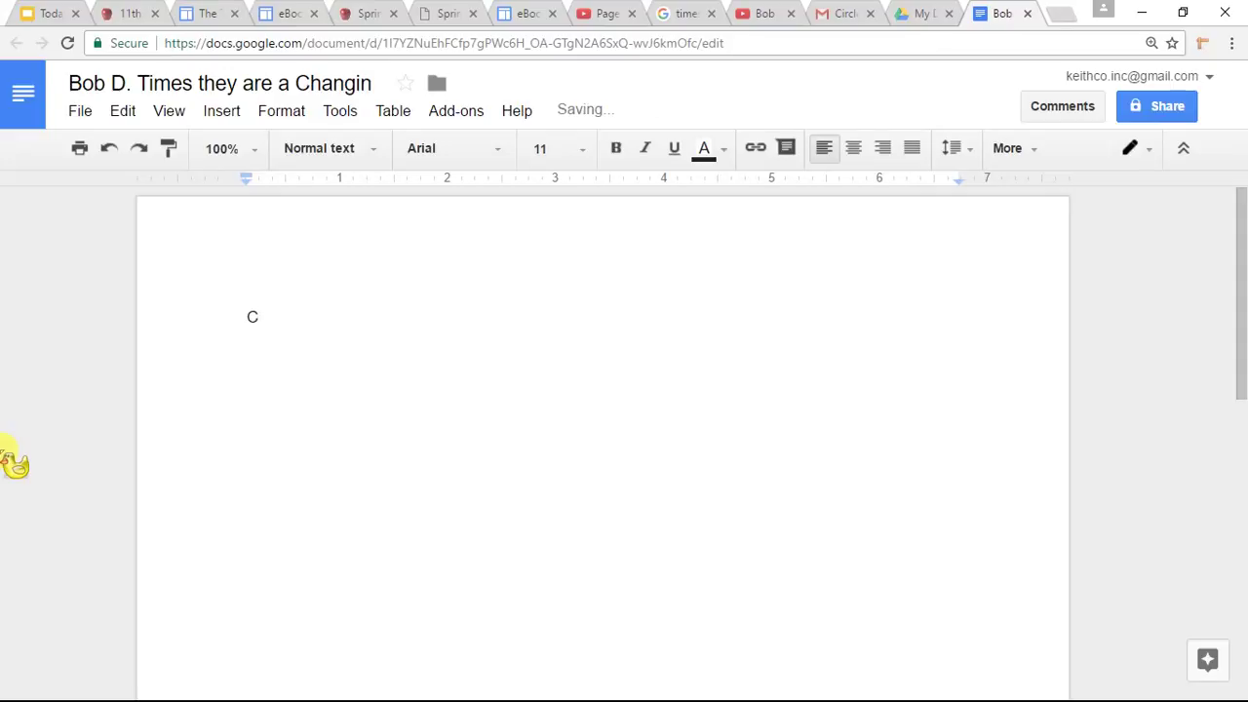
type("TRL Z---GO BACK ONE")
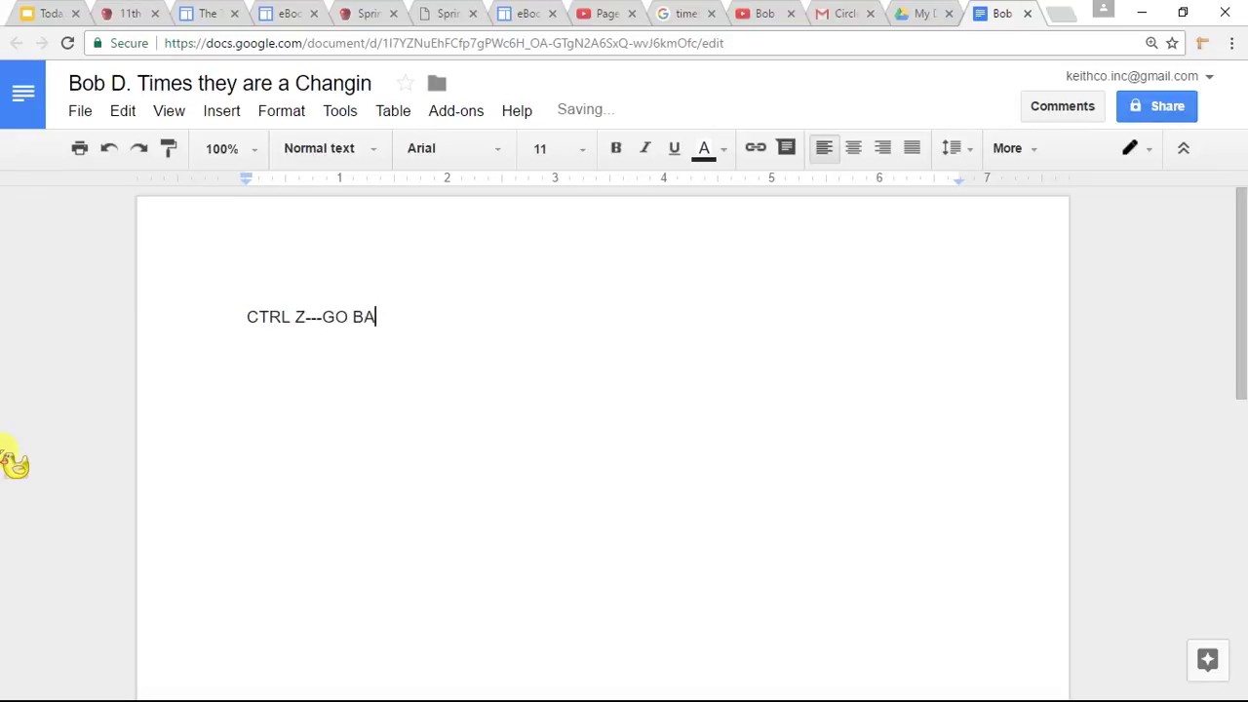
key("BackSpace")
key("BackSpace")
type("E")
key("BackSpace")
type("NE MOVE")
key("Return")
Write "CTRL Y---GO FORWARD" as the second line of the list.
type("CTRL")
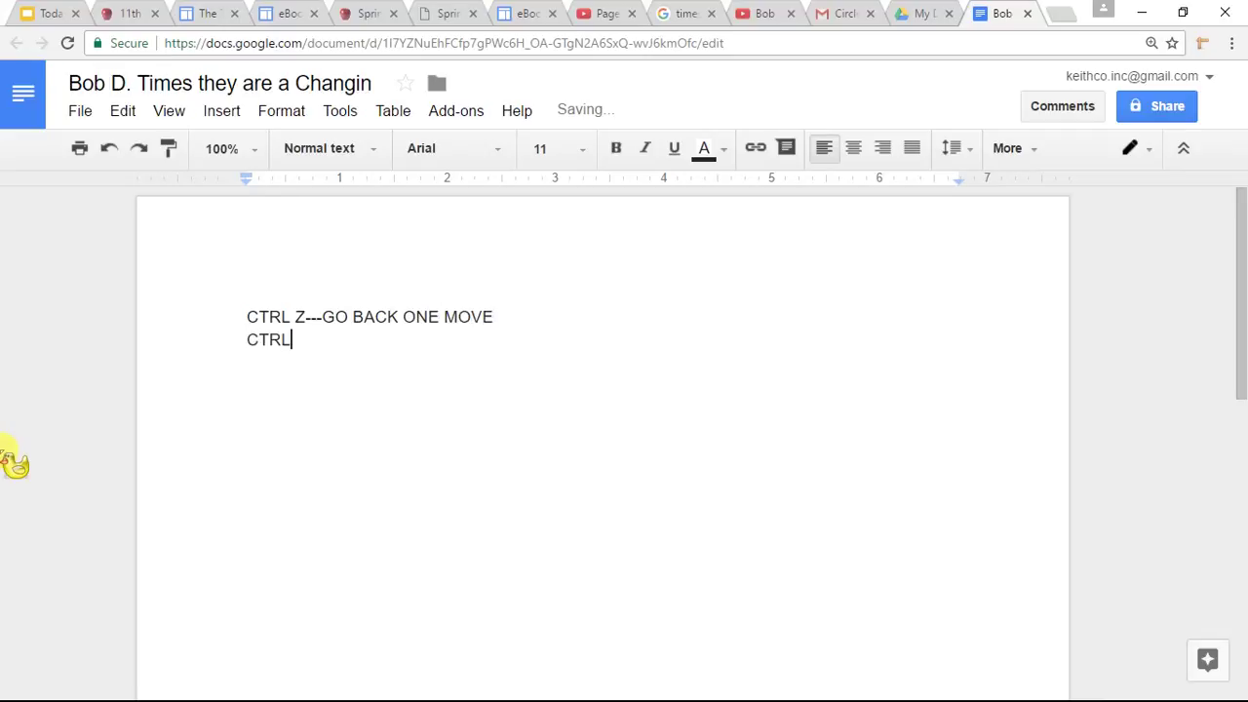
type(" y")
key("BackSpace")
type("Y")
key("BackSpace")
type("---GO FORWARD")
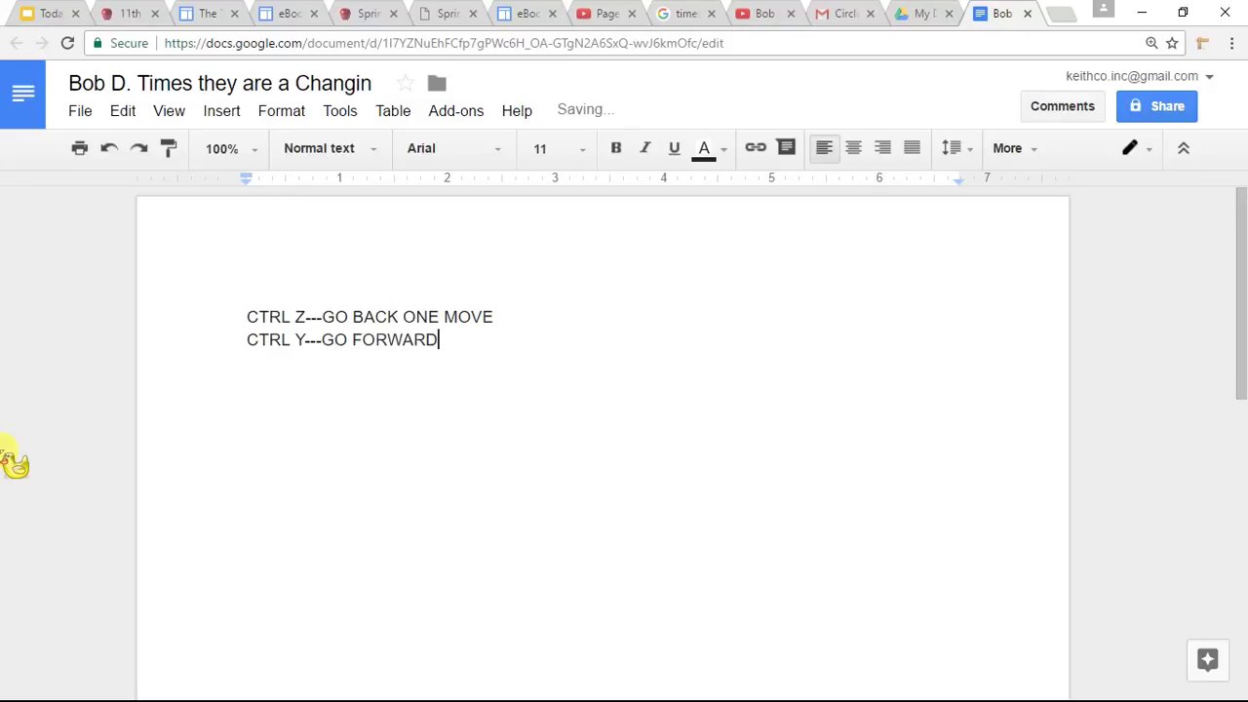
Add the line "CTRL A---SELECT ALL", then demonstrate selecting the whole text and deselect it.
key("Return")
type("CTRL A---SEL")
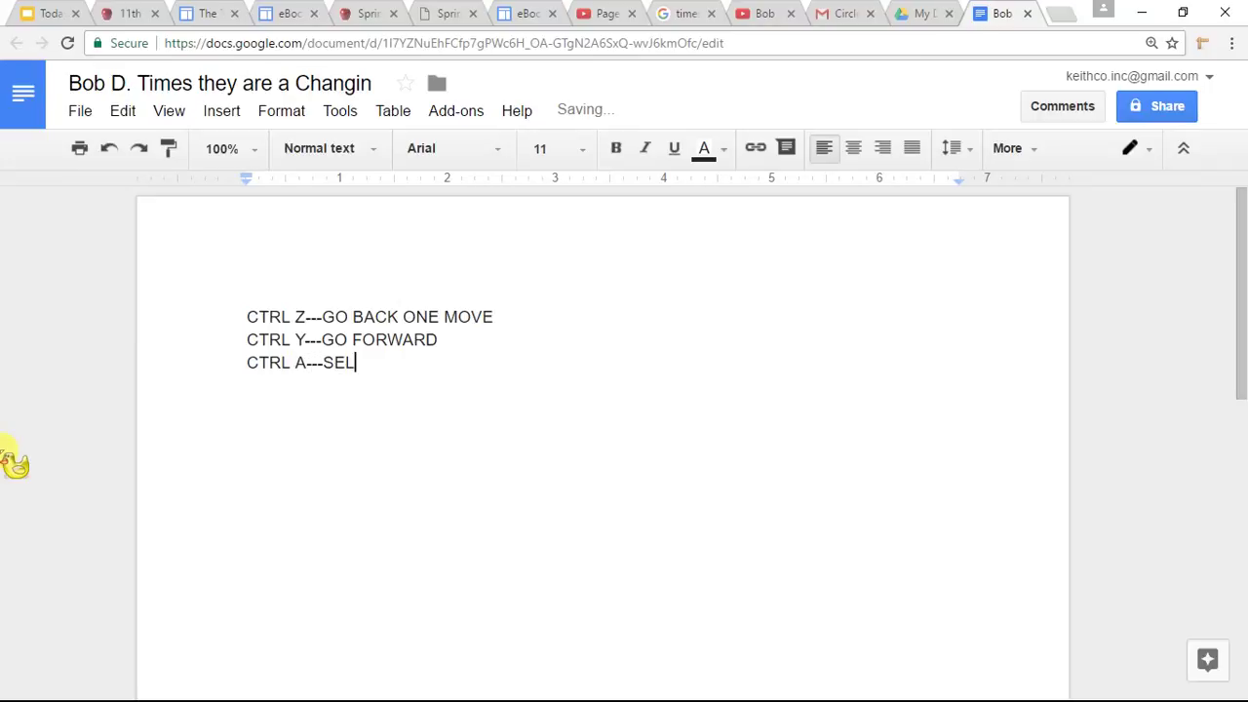
type("ECT ALL")
key("ctrl+a")
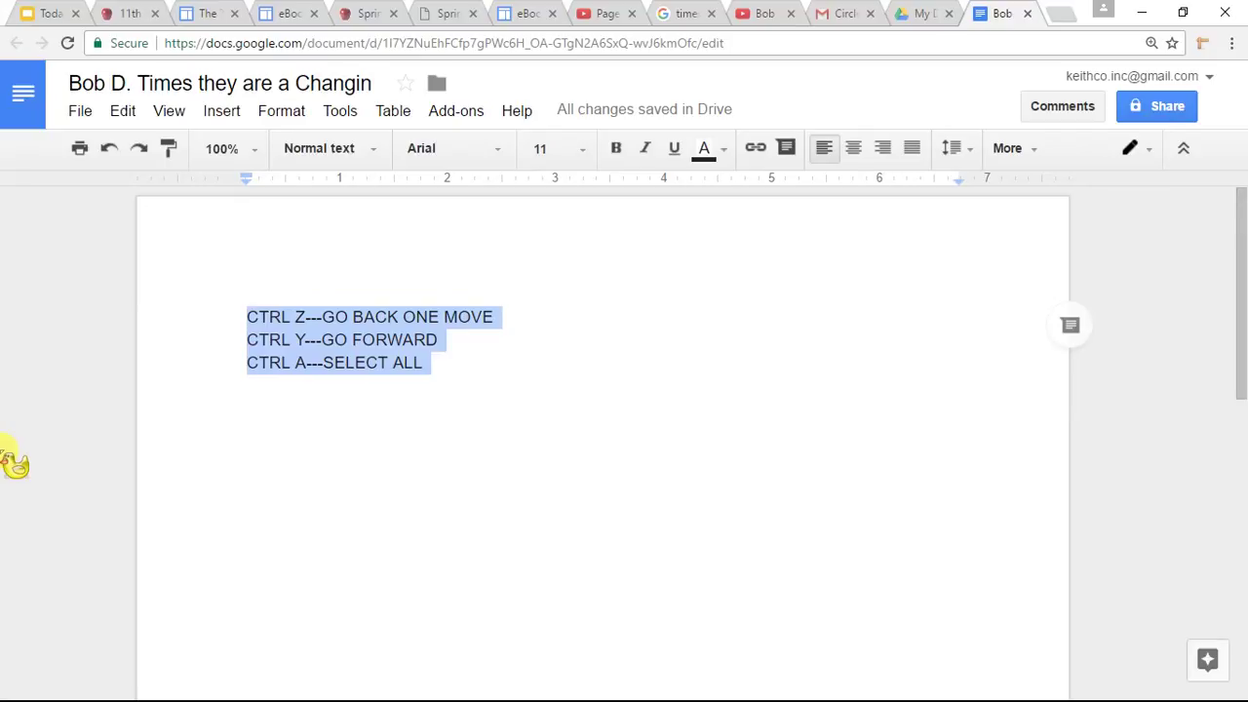
left_click(458, 366)
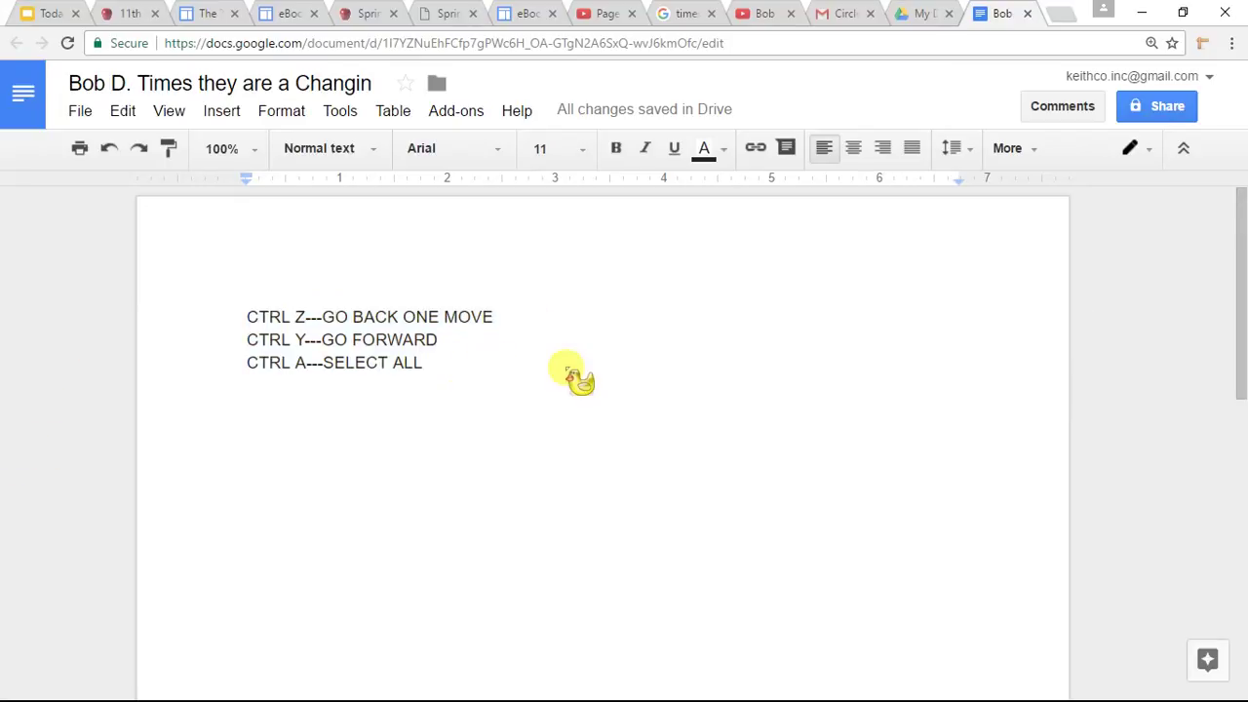
Add the line "CTRL F---FIND ON PAGE WORDS" below the SELECT ALL line.
key("Return")
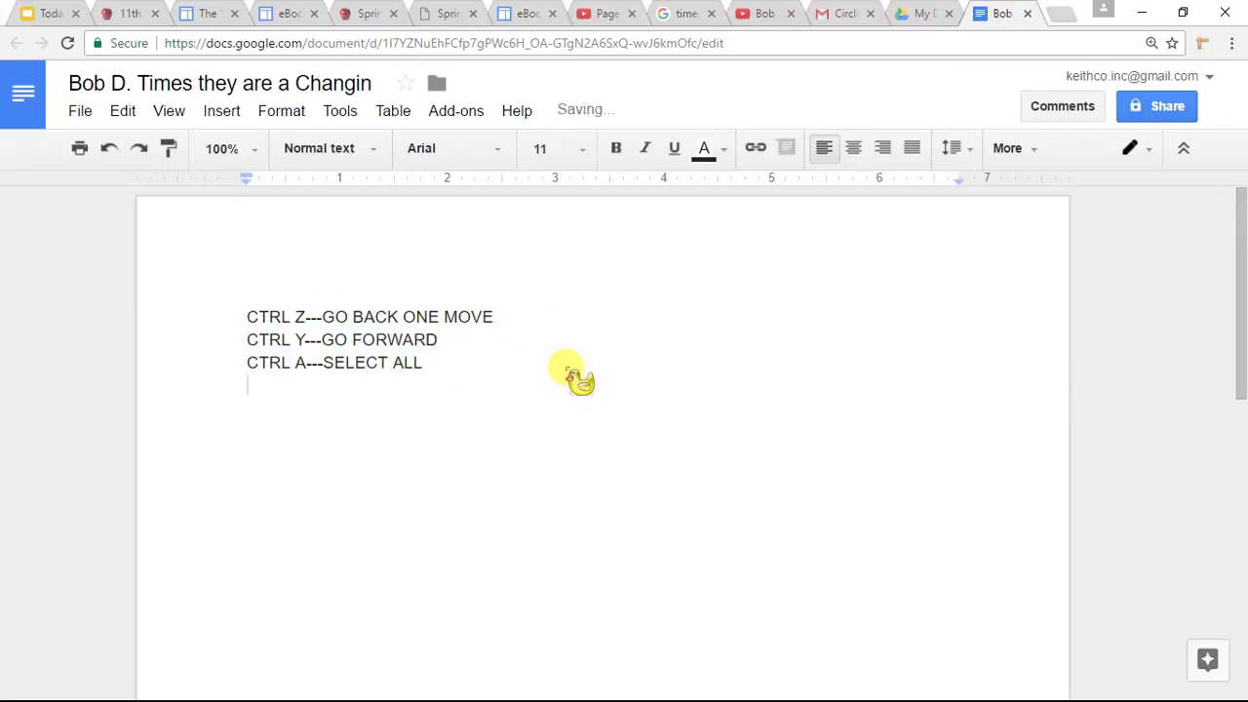
type("c")
key("BackSpace")
type("CTRL F--- F")
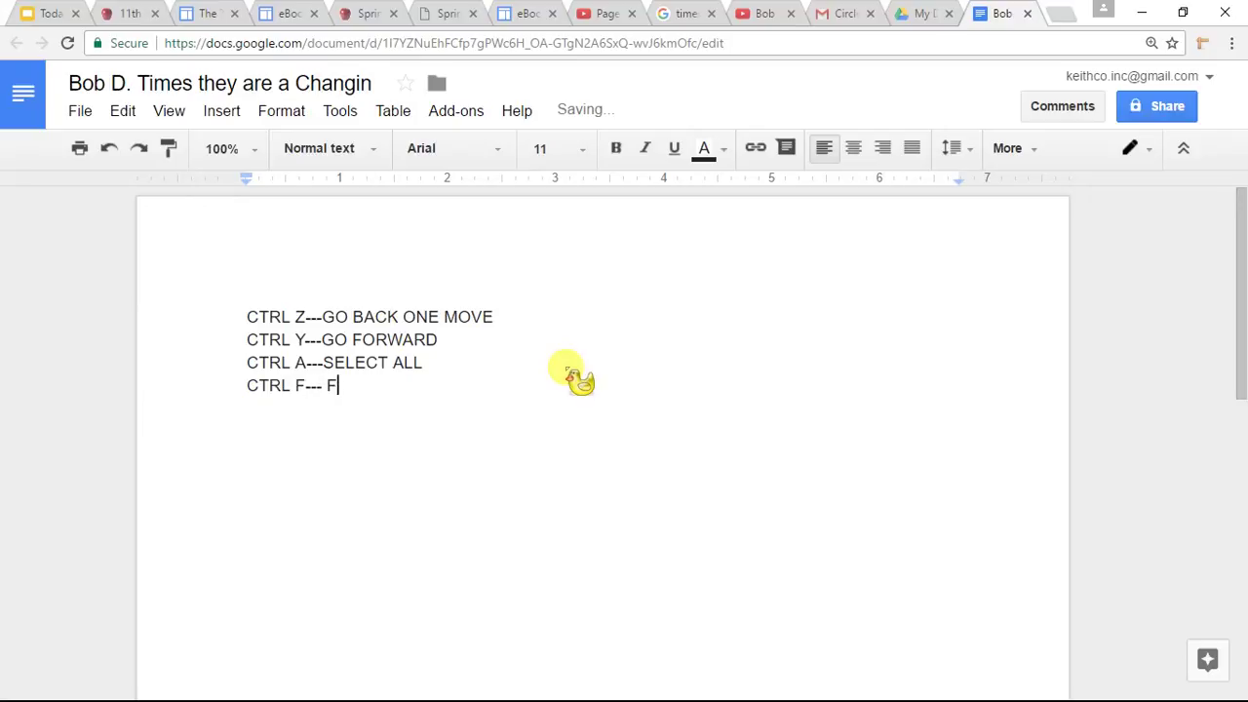
key("BackSpace")
type("FIND ON PAGE ")
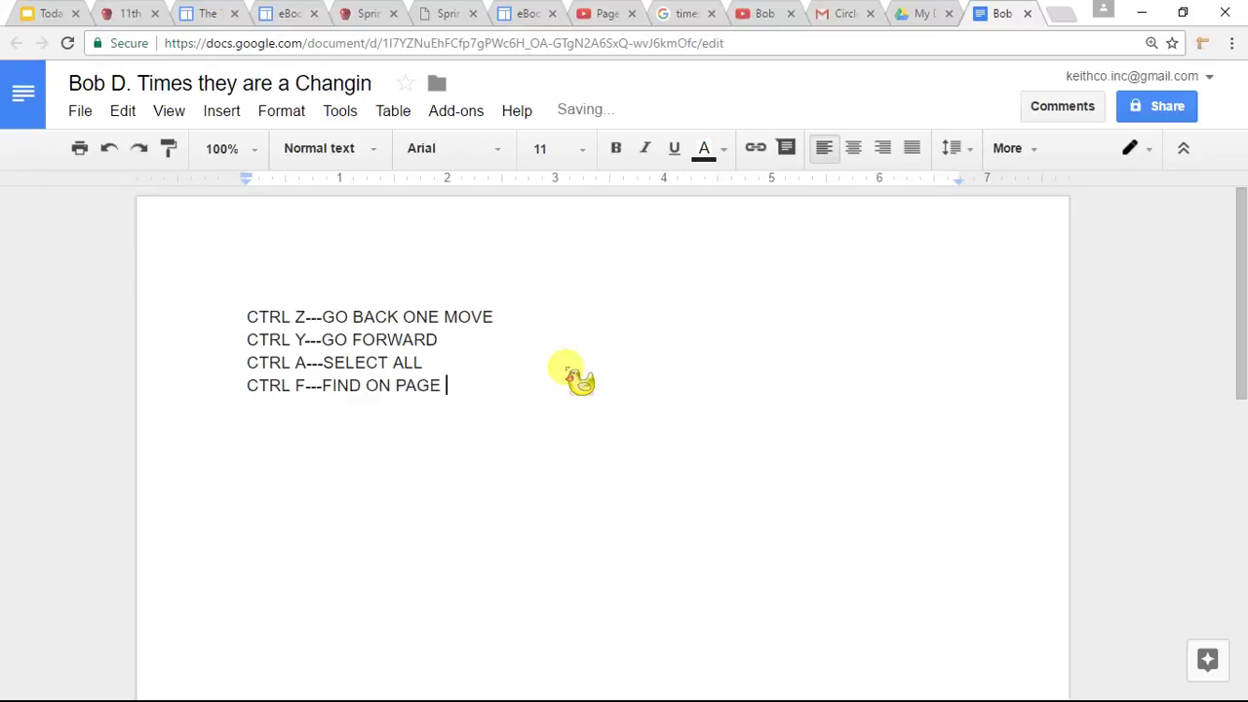
type("WORDS")
Add the lines "CTRL X--CUT" and "CTRL C--COPY" to the shortcut list.
key("Return")
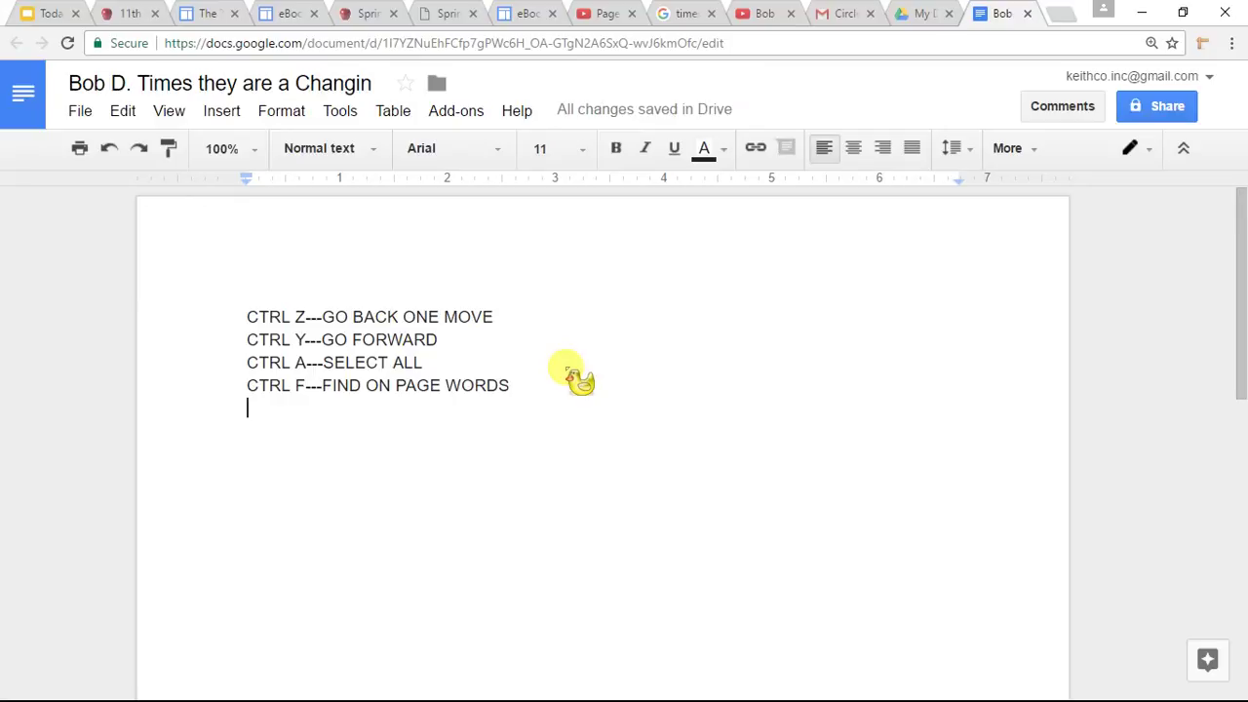
type("CTRL x")
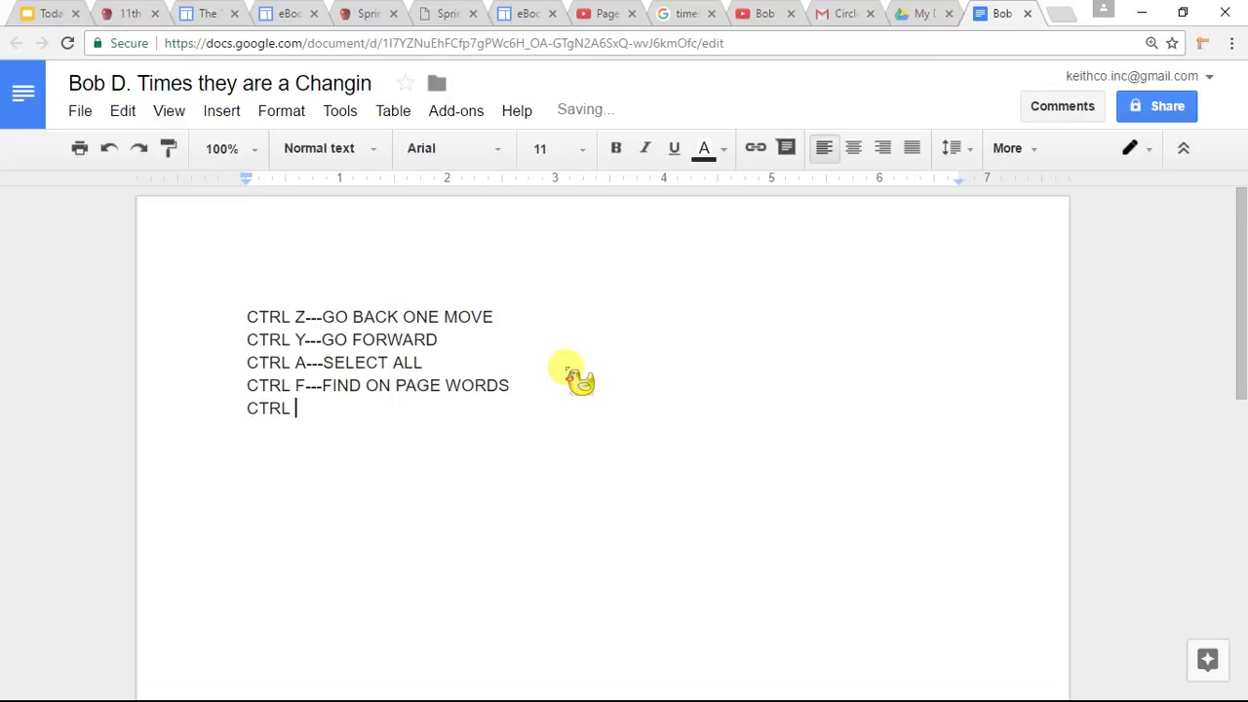
key("BackSpace")
type("X--cUT")
key("Return")
type("CTRL C")
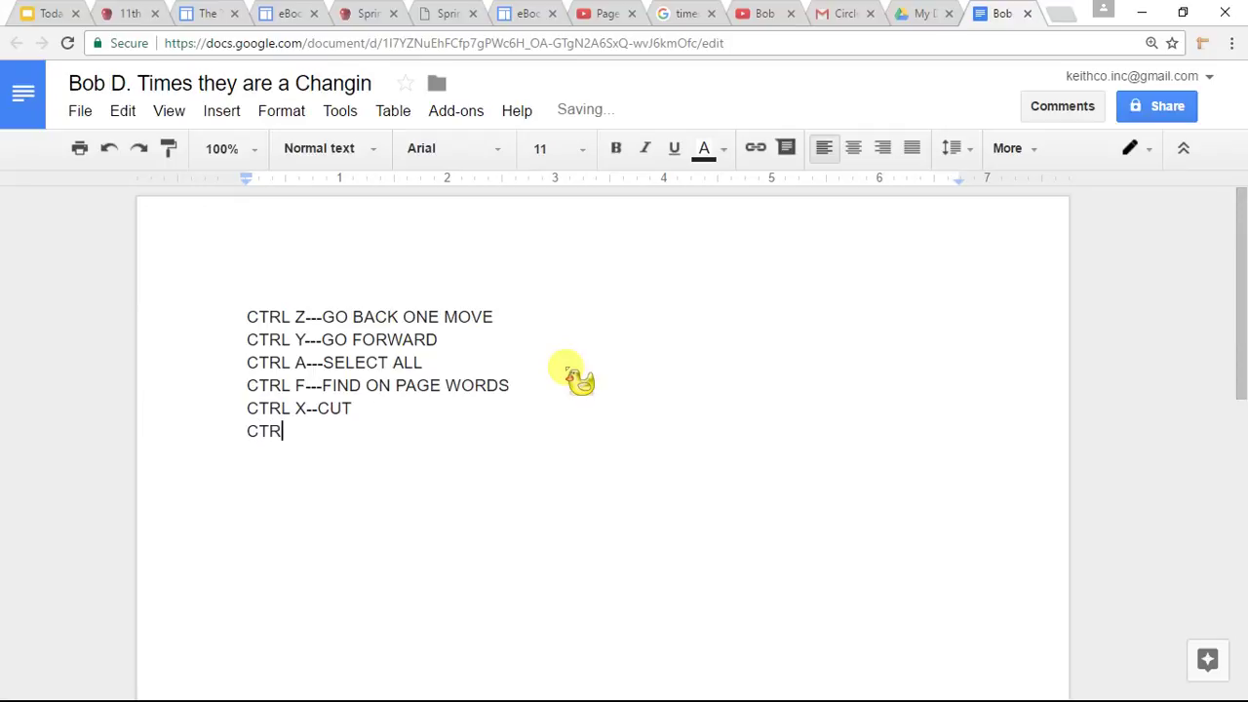
type("--COPY")
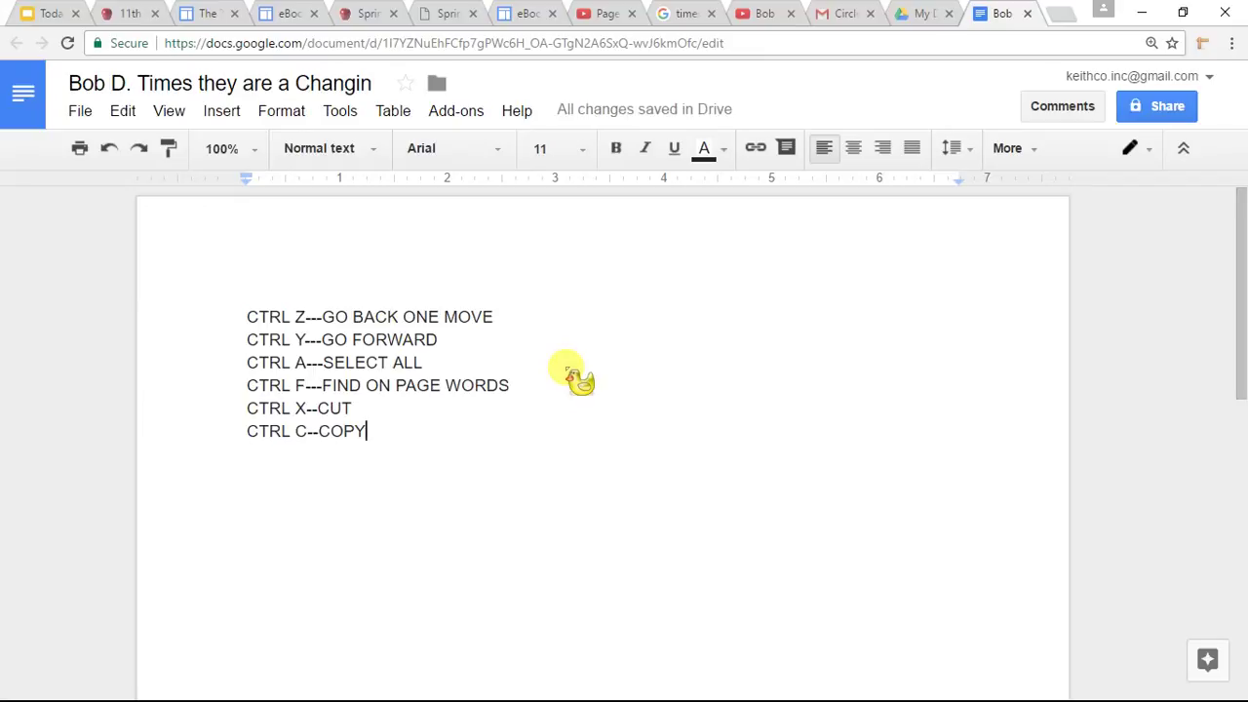
Add the line "CTRL V--PASTE" at the end of the shortcut list.
key("Return")
type("CTRL")
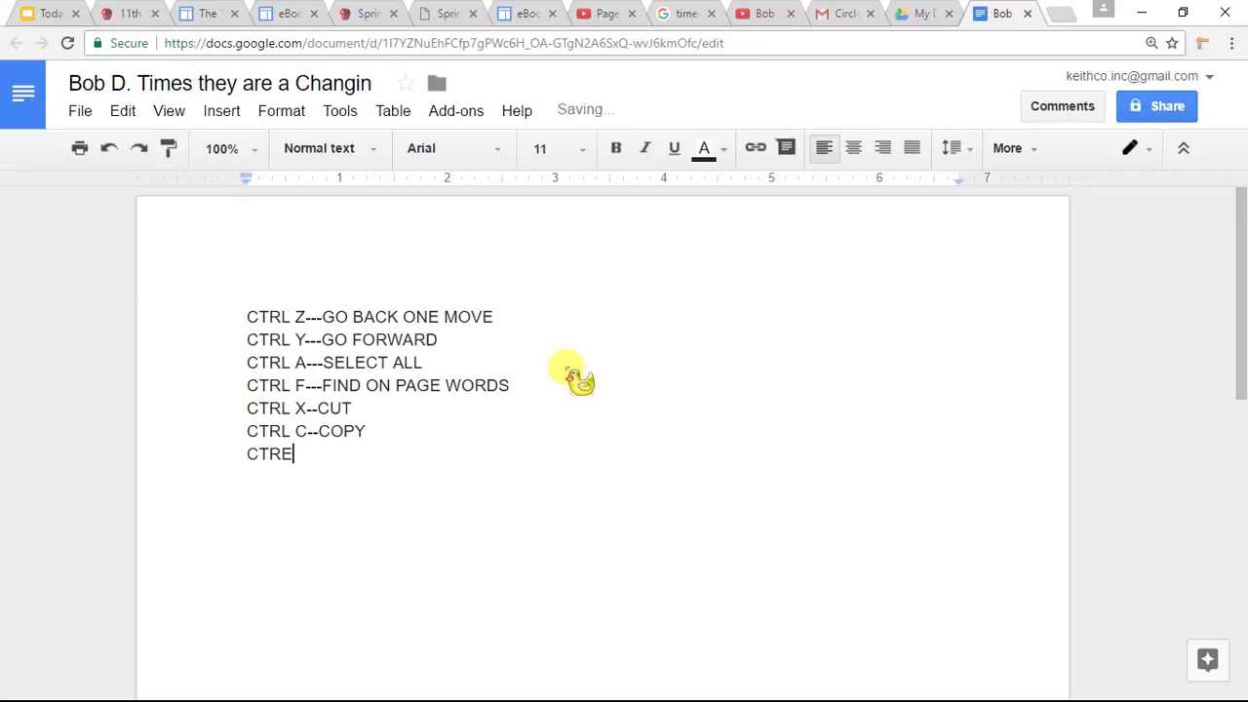
type(" V--P")
key("BackSpace")
type("PASTE")
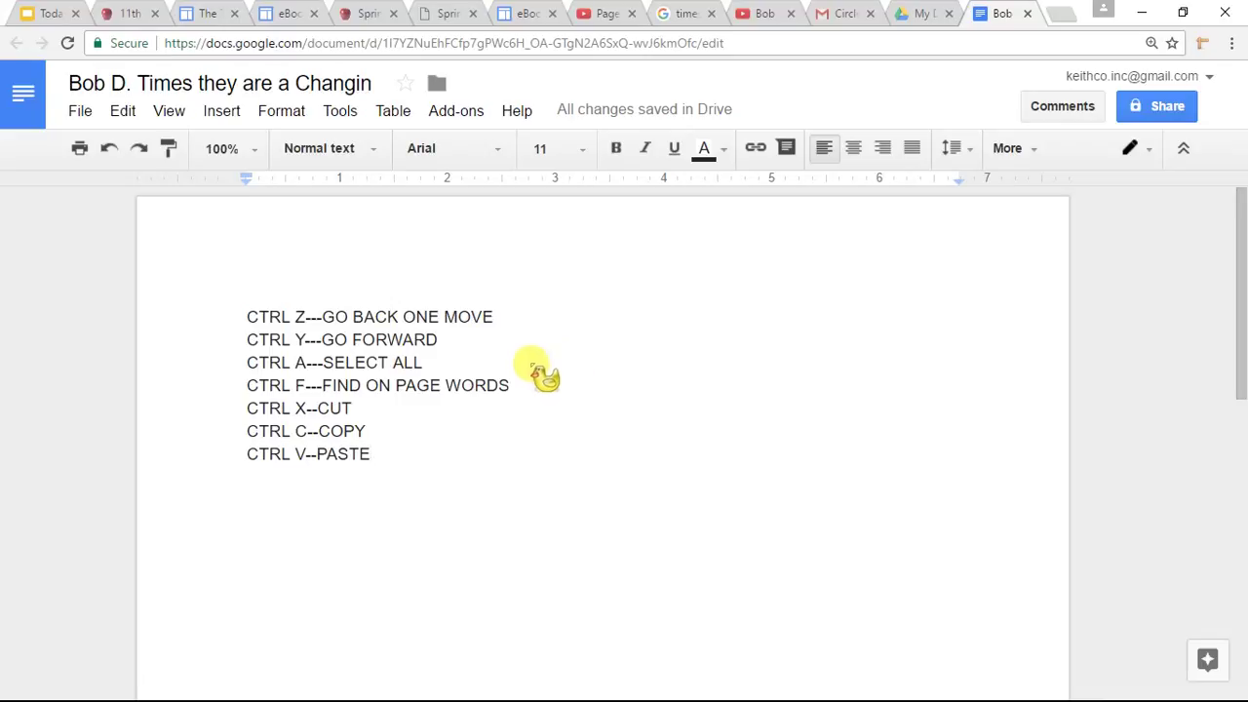
Select the whole shortcut list, undo the last text entry, and re-enter "PASTE" after "CTRL V--".
left_click_drag(390, 462, 223, 314)
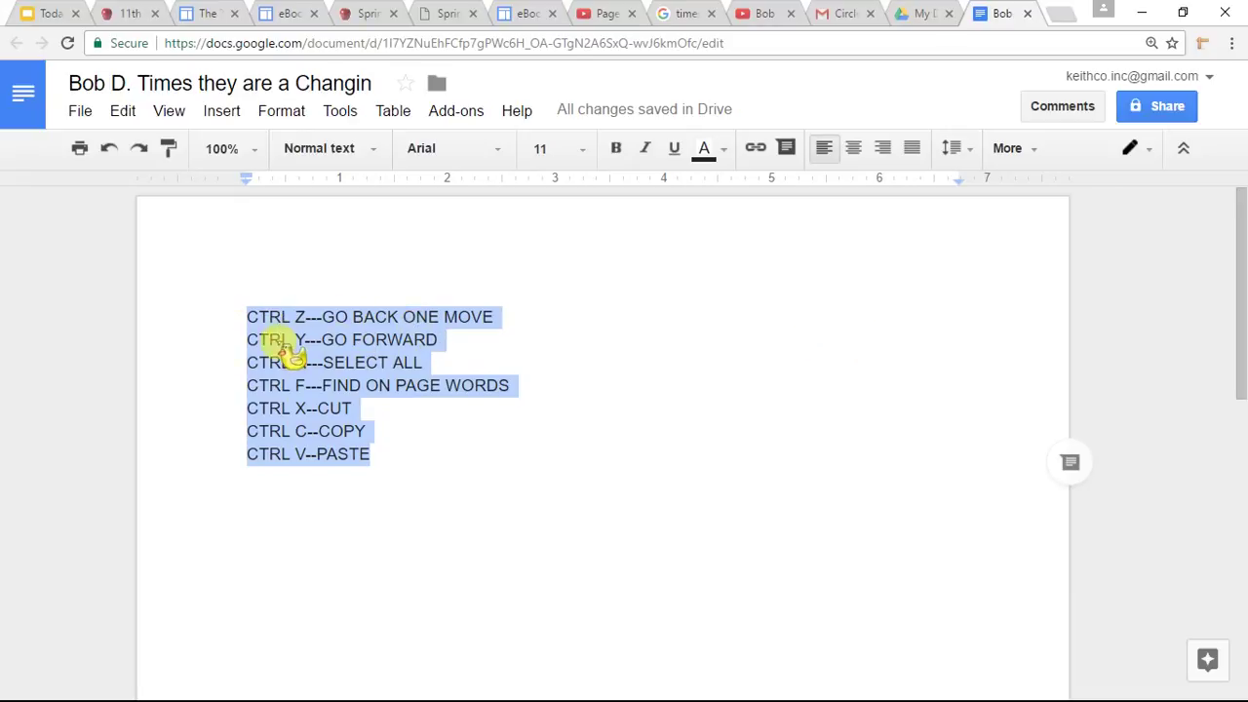
key("ctrl+z")
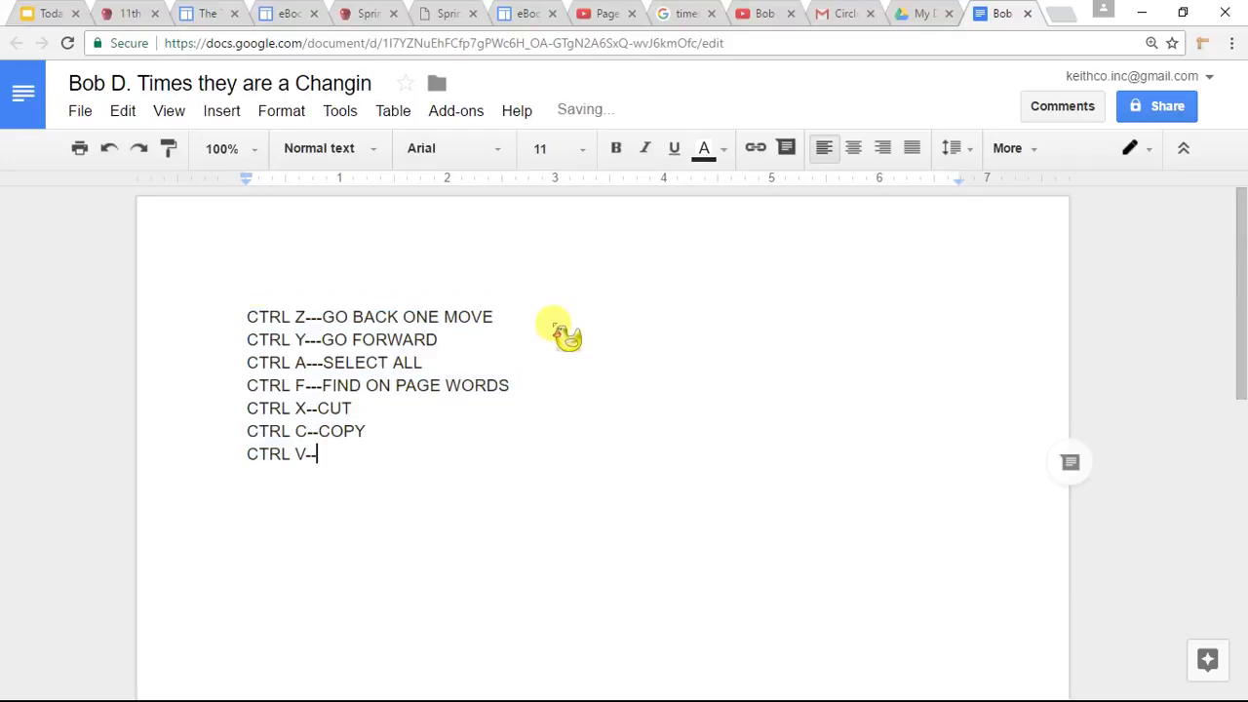
type("p")
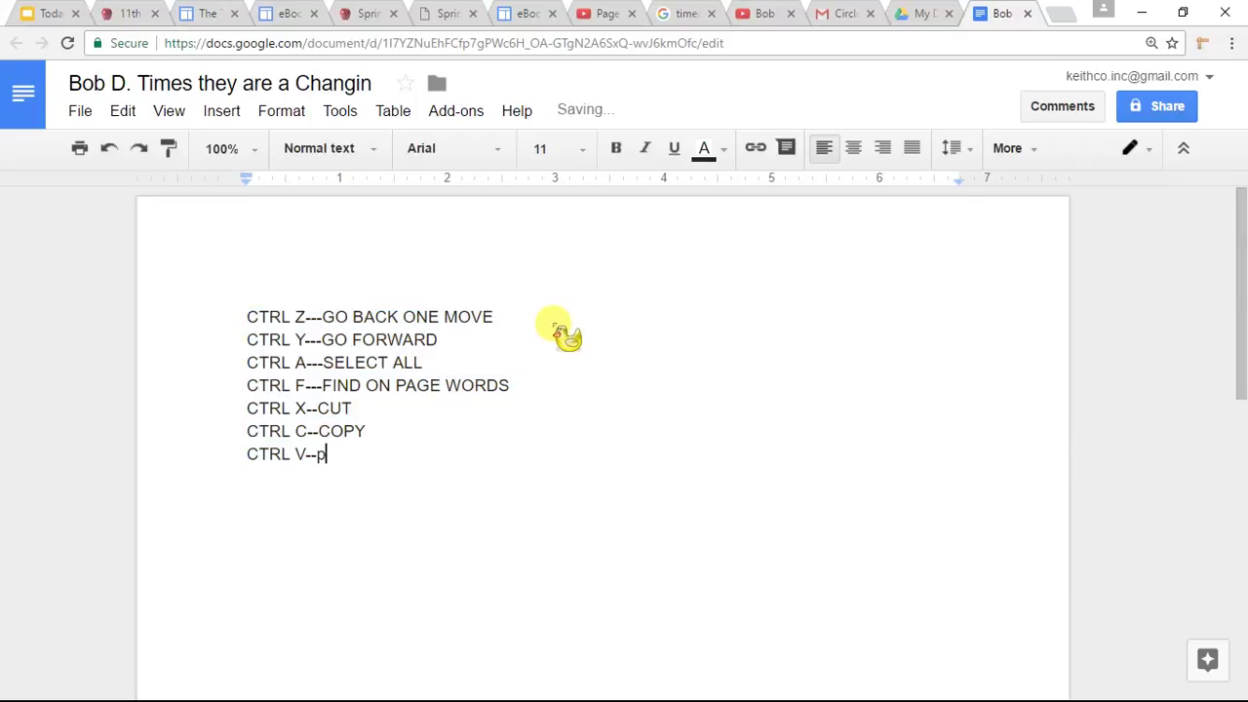
key("BackSpace")
type("PASTE")
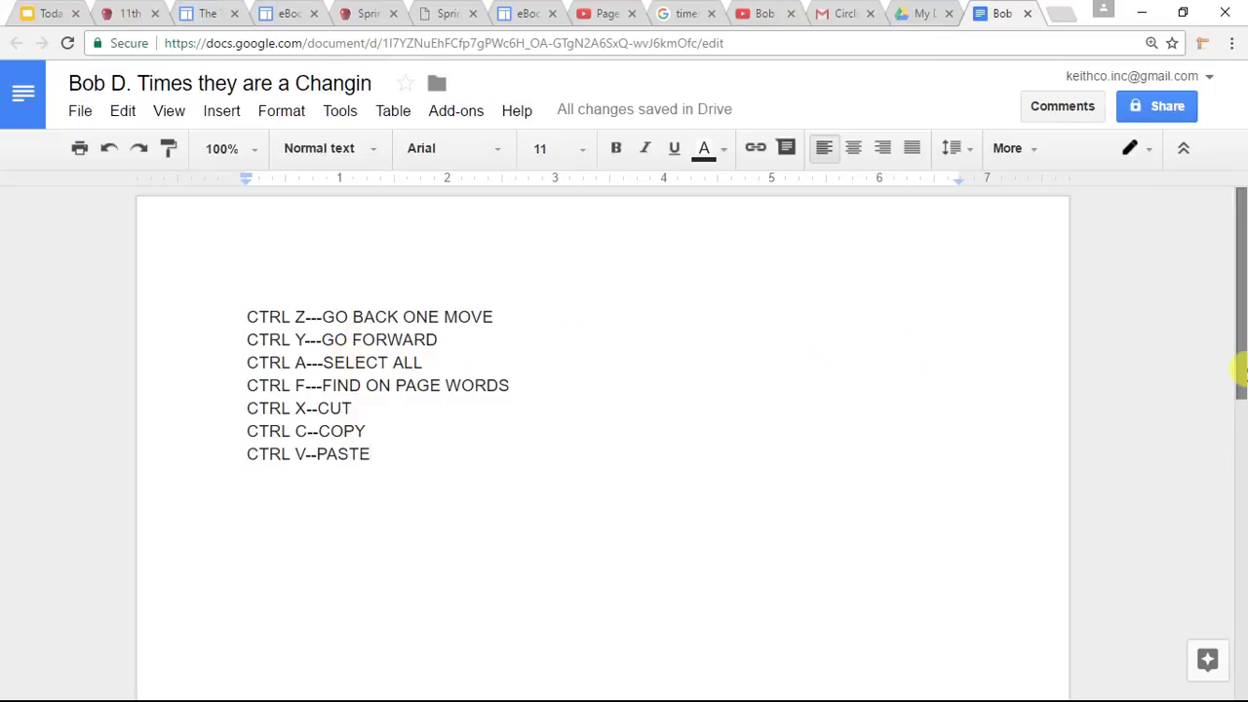
Select the whole shortcut list, open the find-in-document search, and return to the text without searching.
key("ctrl+a")
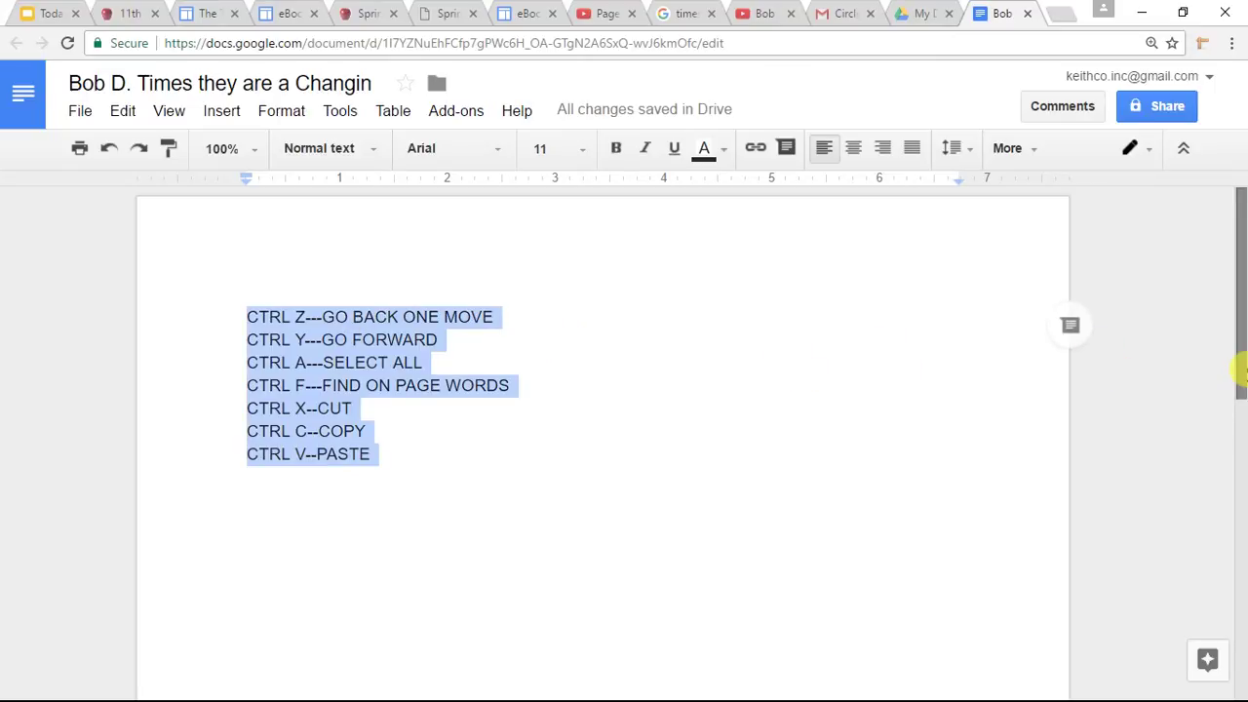
key("ctrl+f")
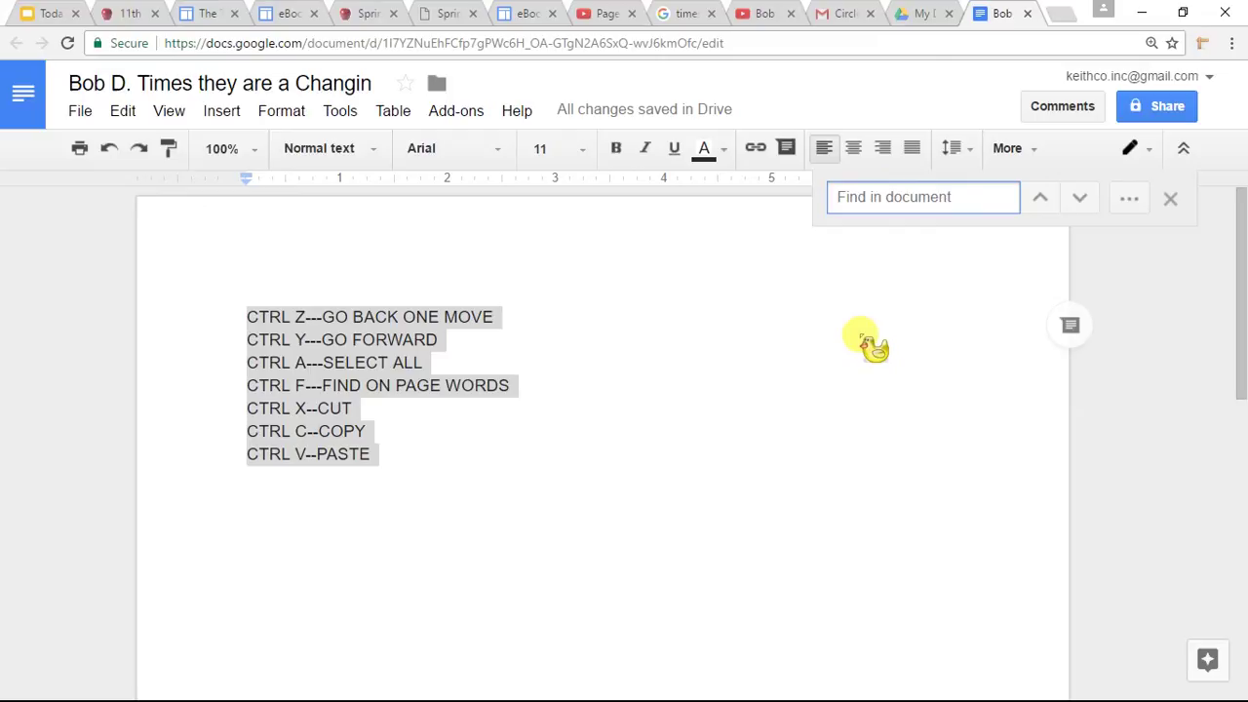
left_click(758, 390)
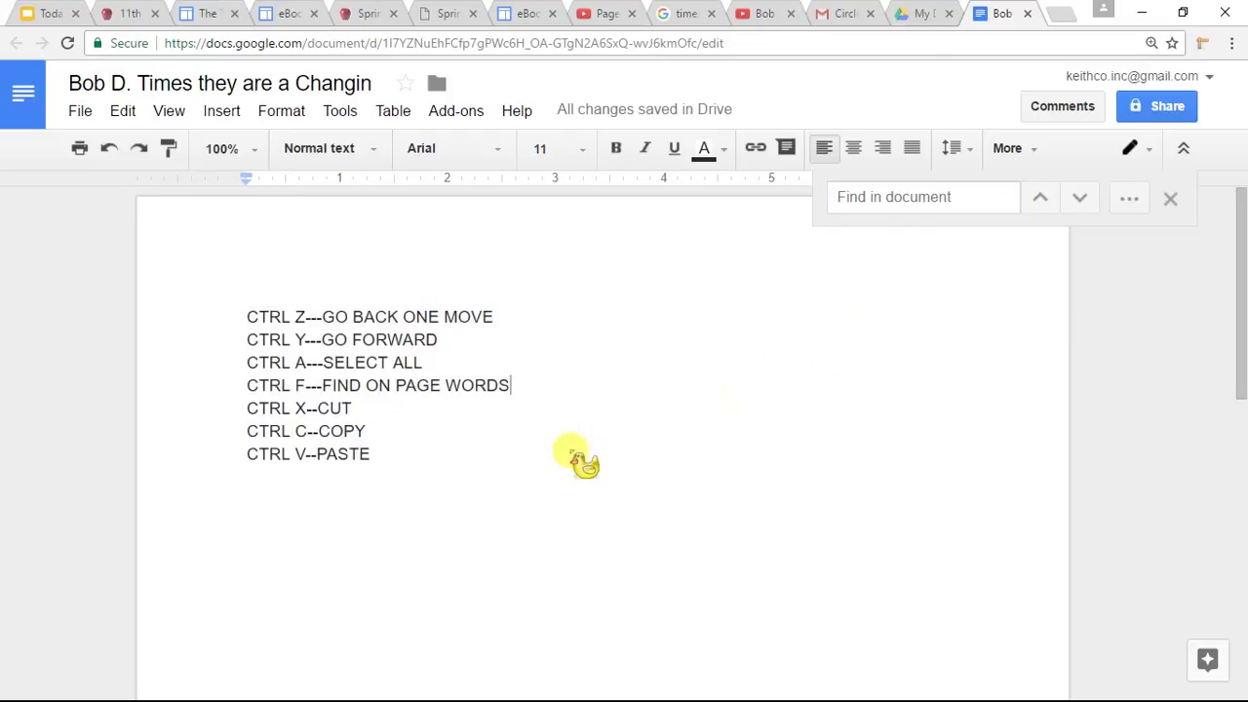
Cut the entire shortcut list and paste it back into the document.
key("ctrl+a")
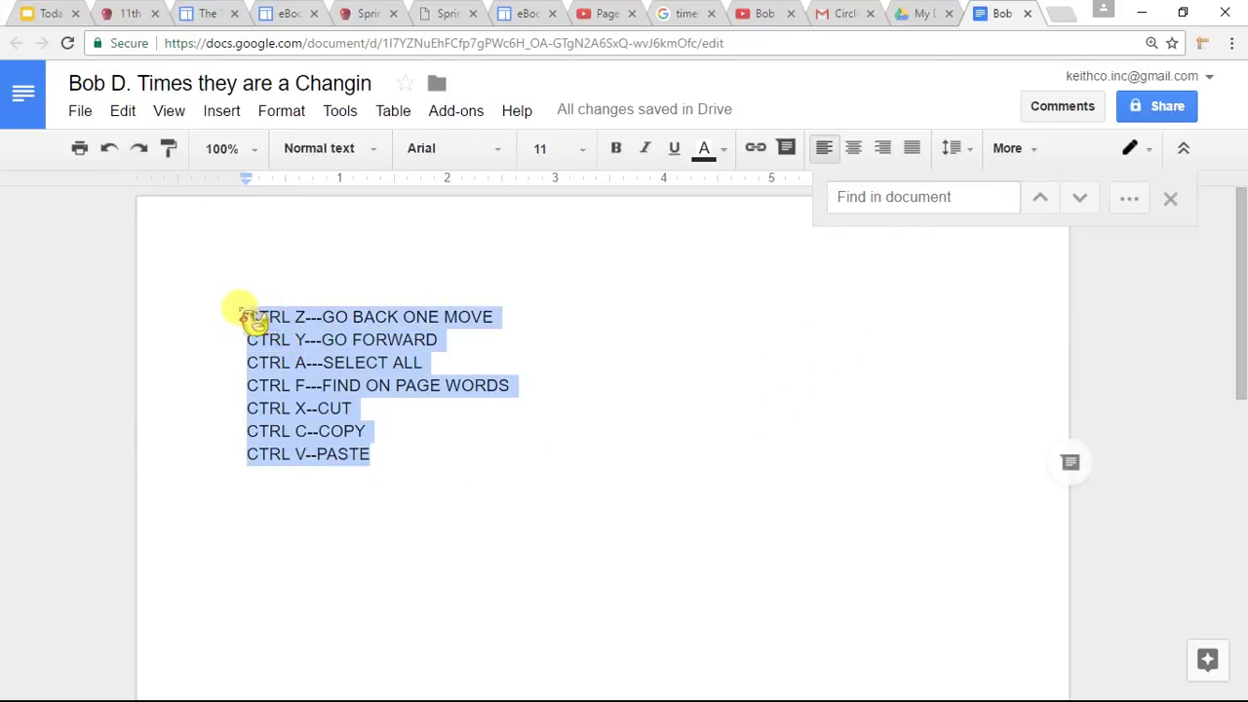
key("ctrl+x")
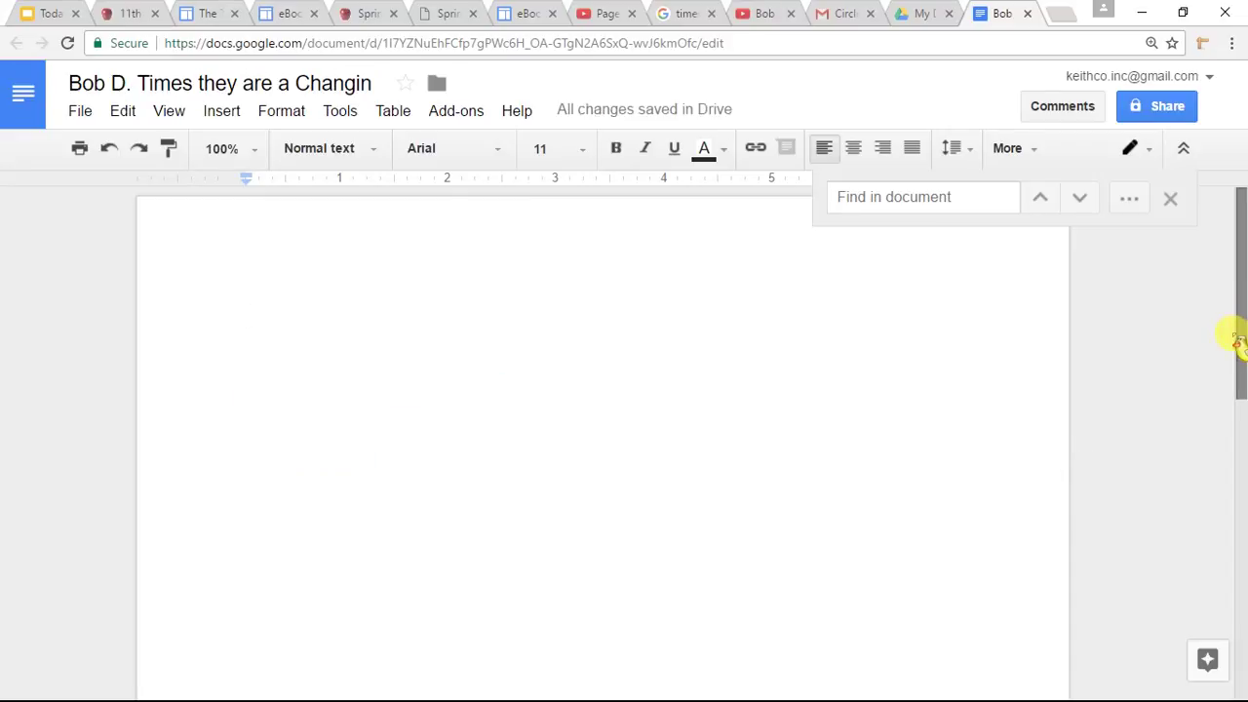
key("ctrl+v")
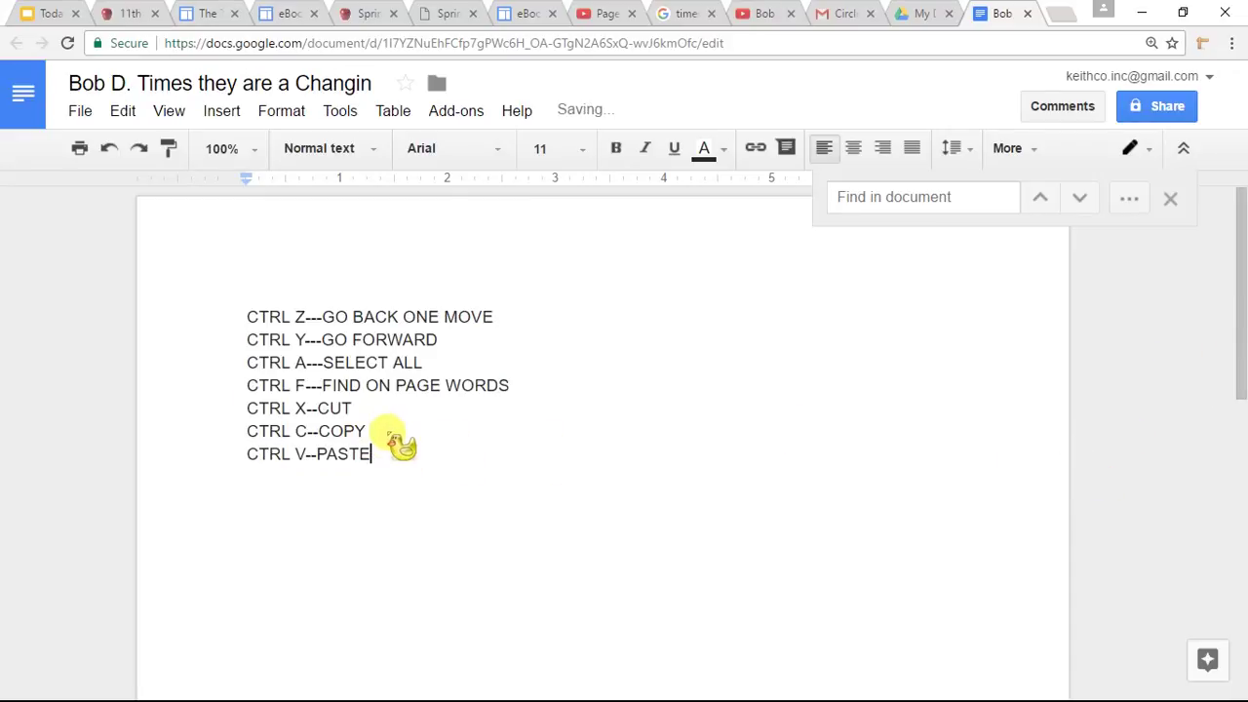
Paste a second copy of the shortcut list below the first, separated by a blank line, and select both copies.
left_click_drag(403, 459, 226, 312)
left_click(408, 459)
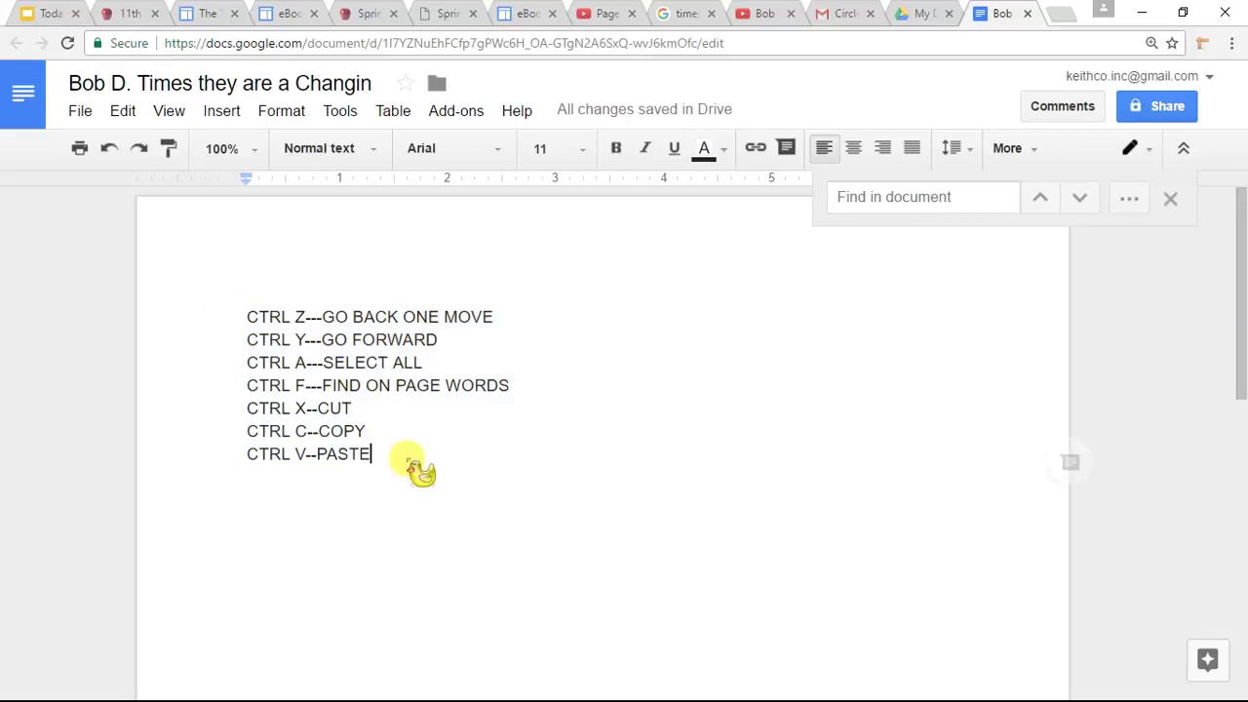
key("Return")
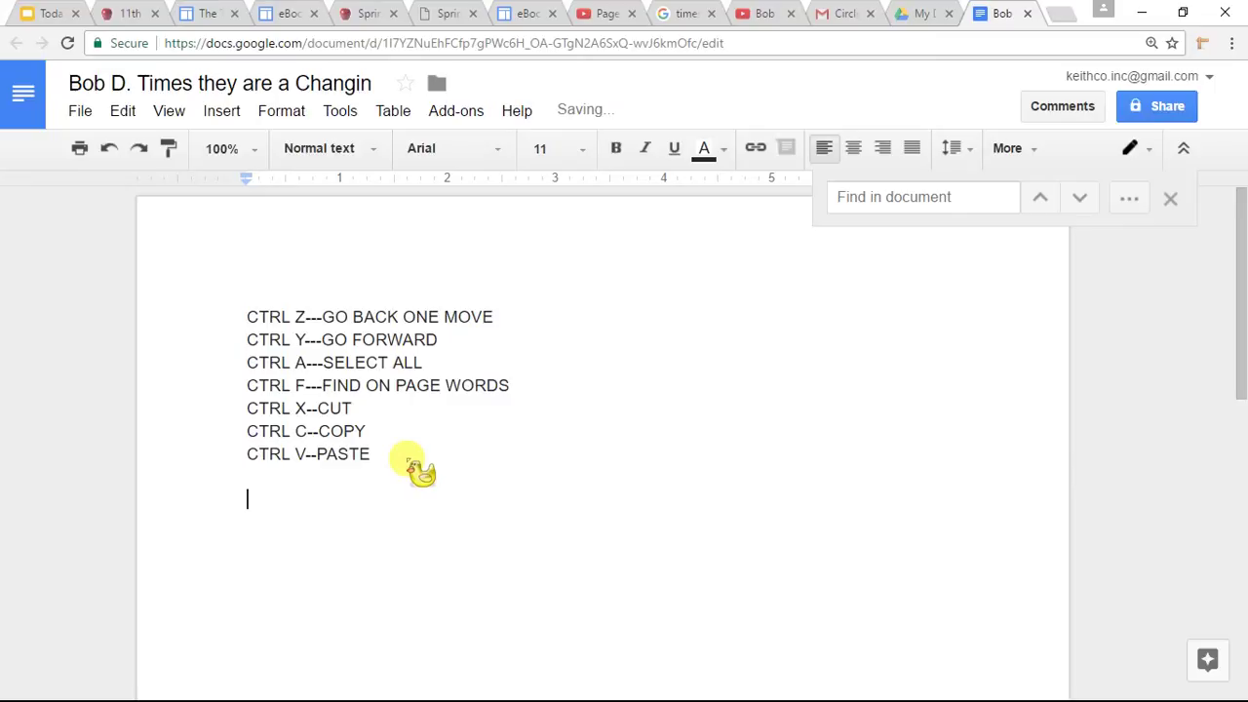
key("ctrl+v")
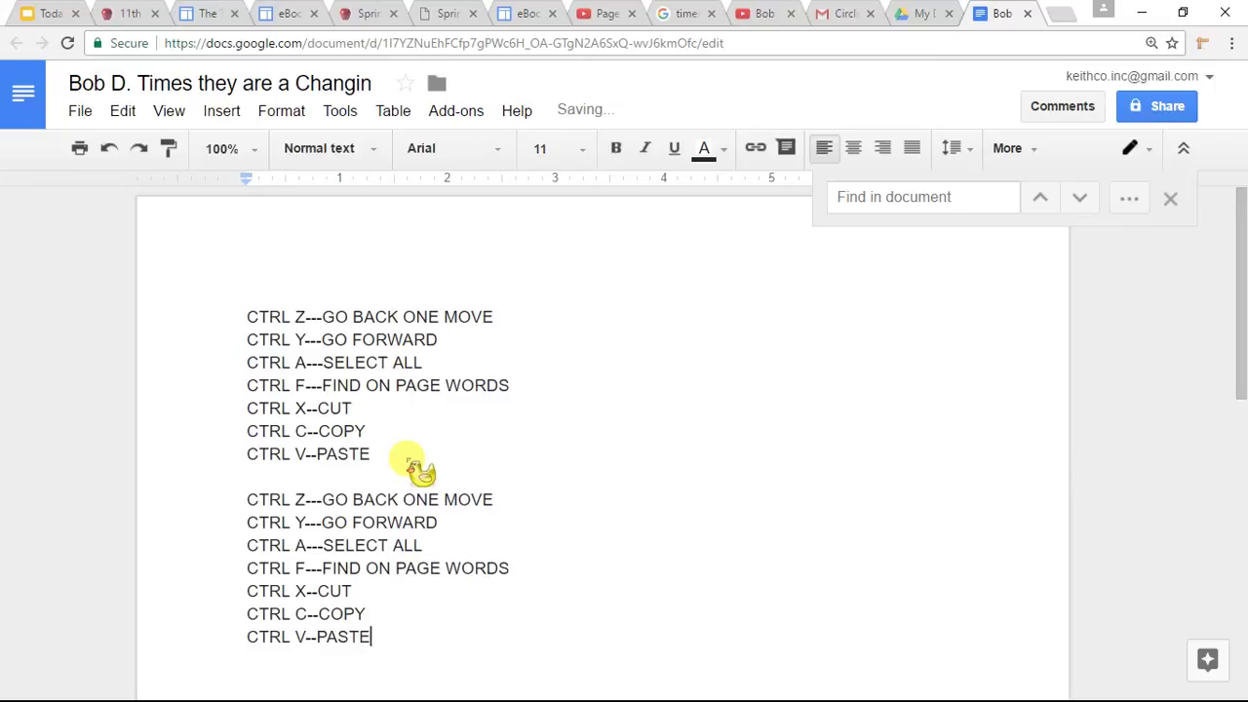
left_click_drag(395, 634, 239, 265)
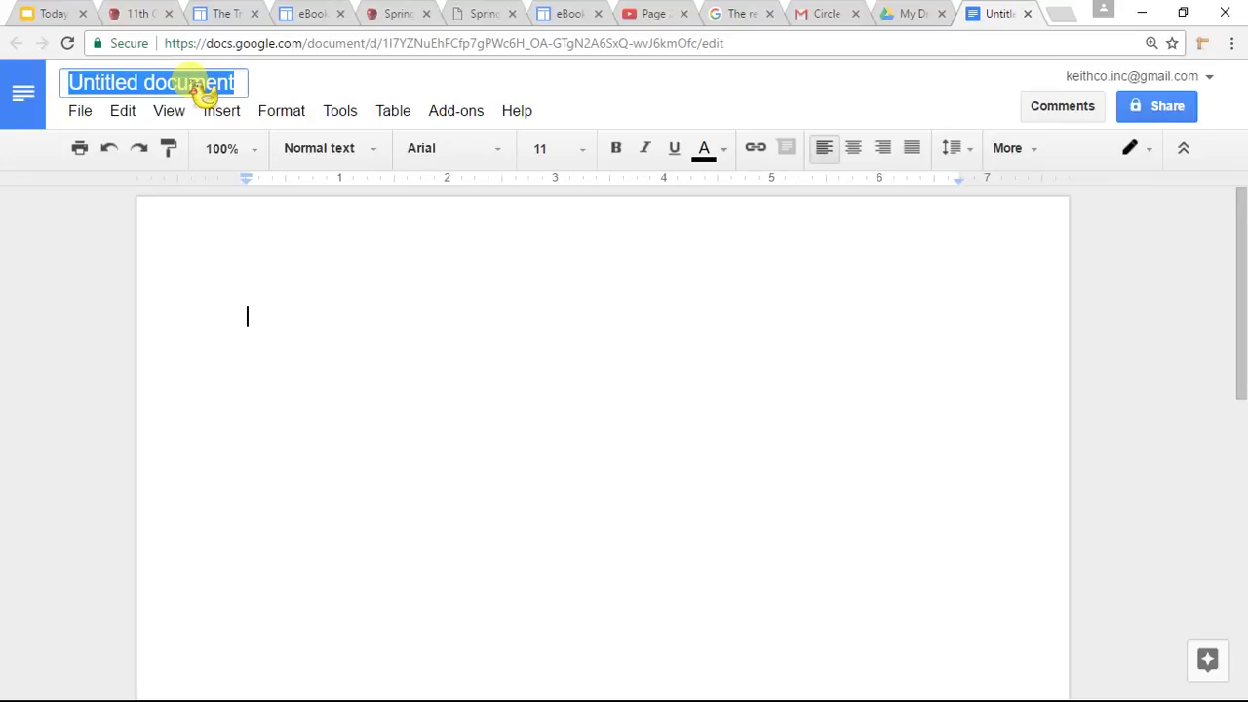
Rename the untitled document as "Bob D. Times they are a Changin".
type("Bob Dyl")
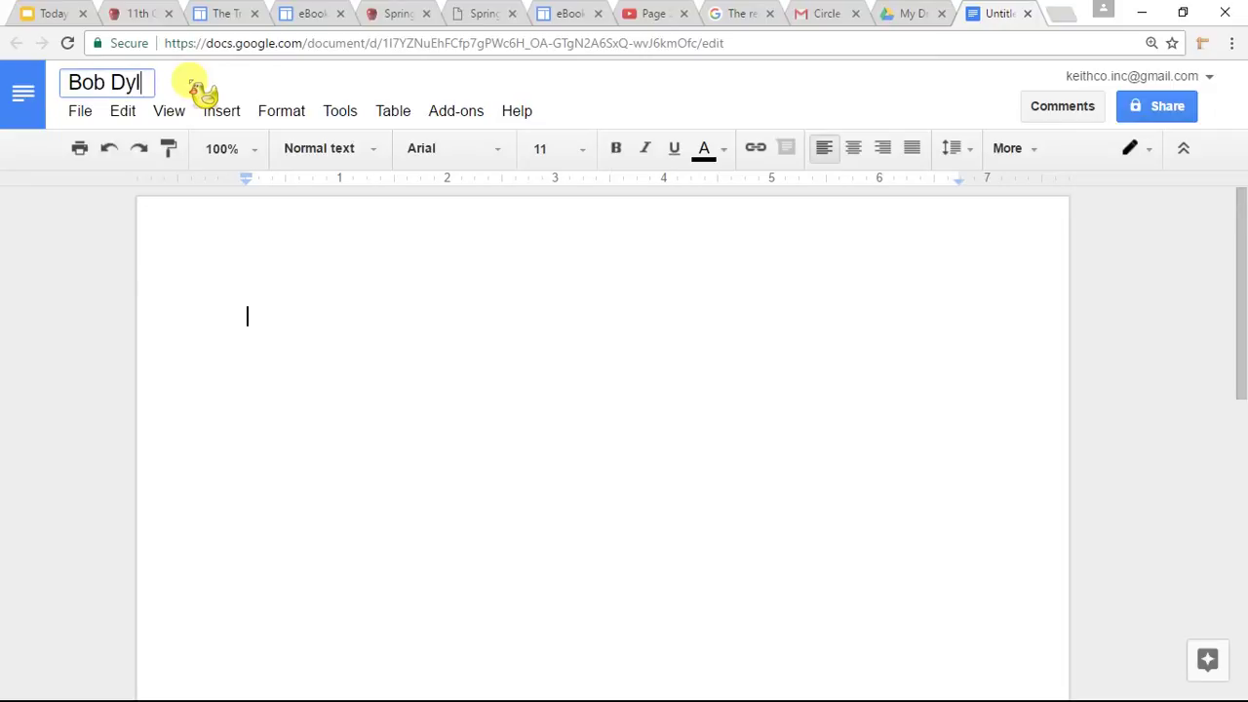
key("ctrl+z")
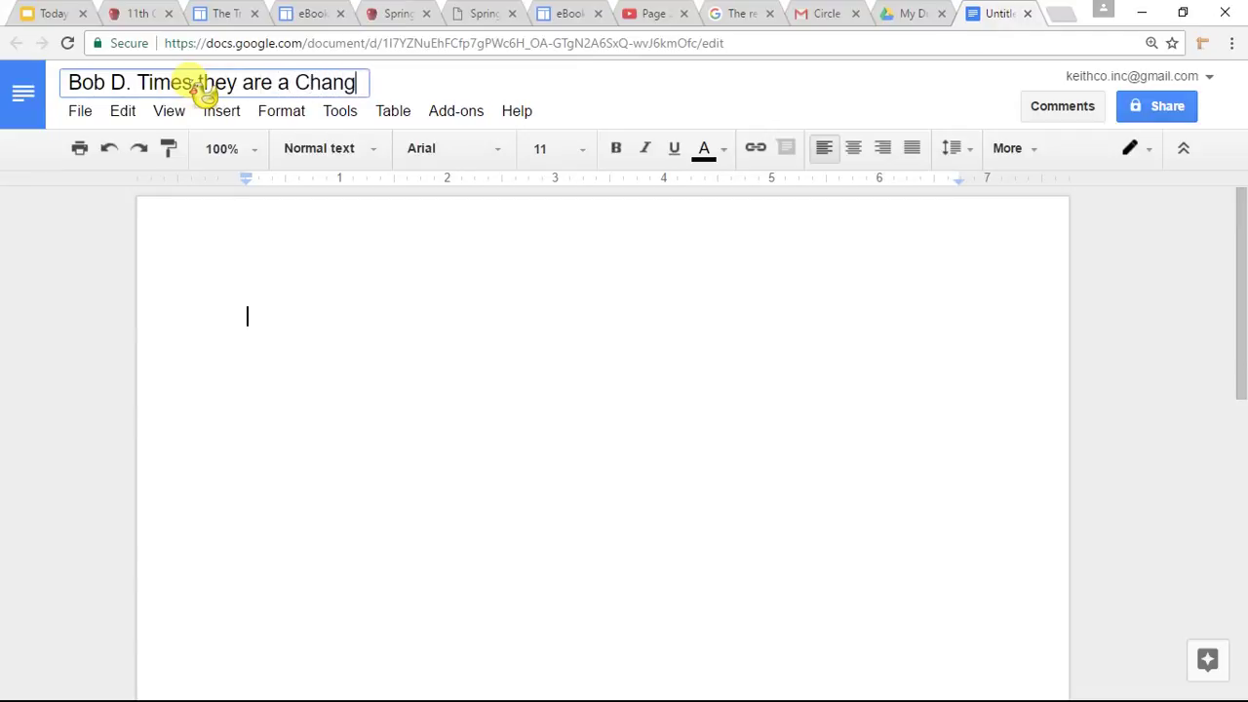
key("Return")
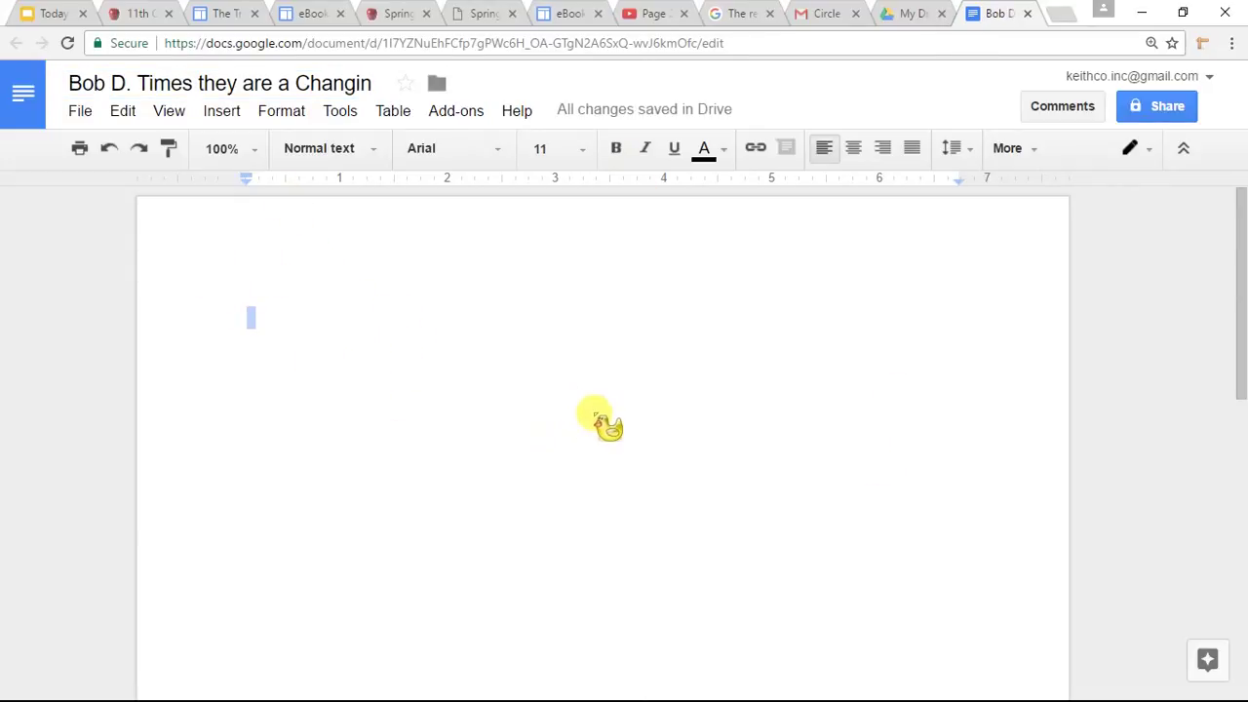
Switch to Google and search for "times they are a changin bob dylan", refining the query with "lyrics".
left_click(749, 16)
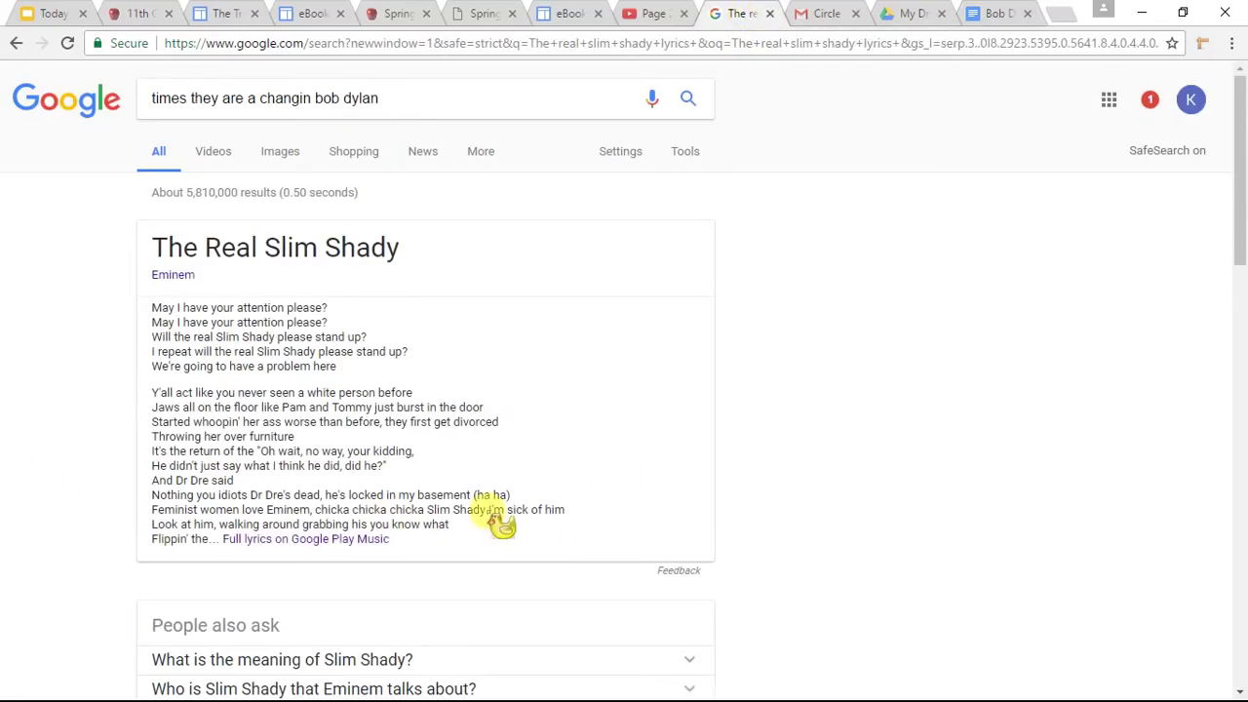
left_click(394, 97)
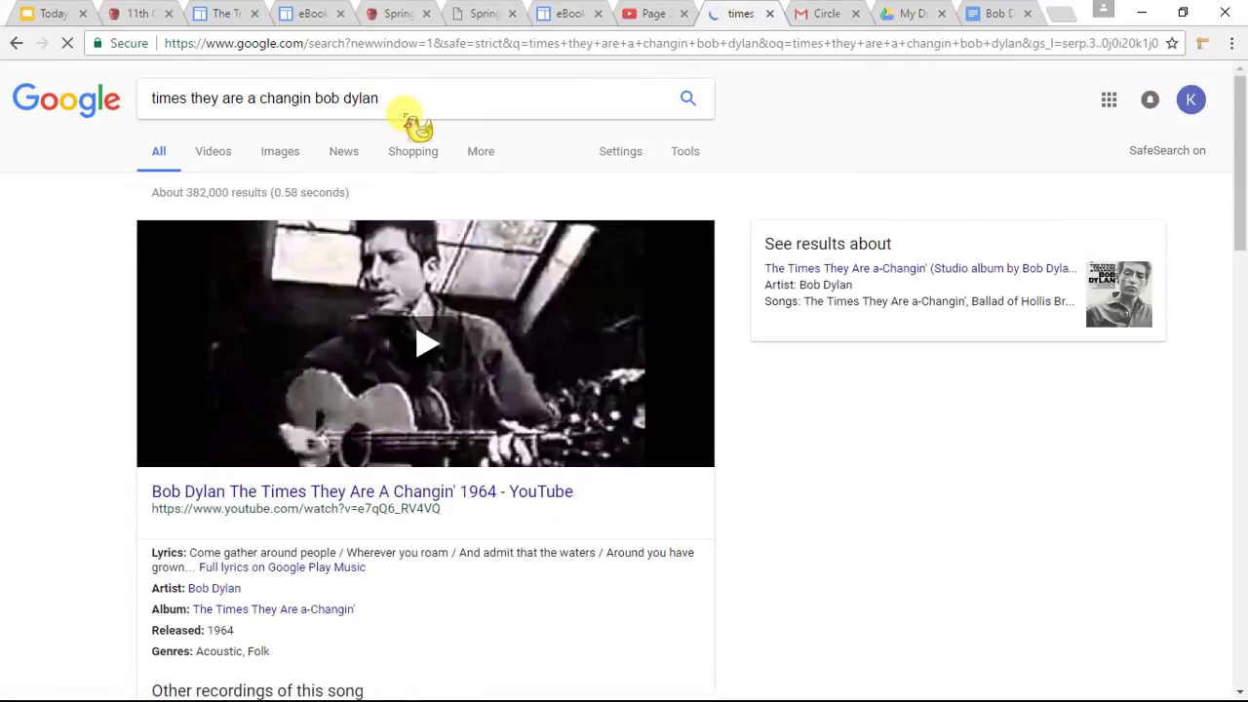
scroll(297, 444, "down", 4)
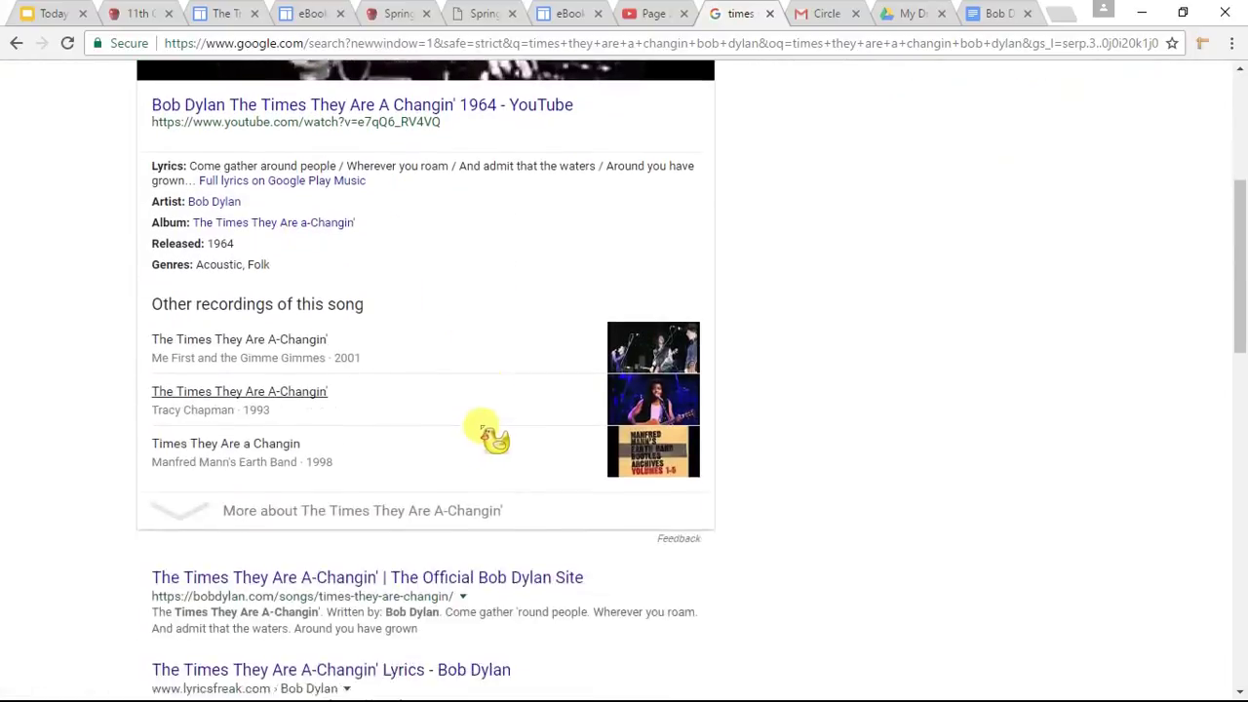
scroll(473, 419, "up", 4)
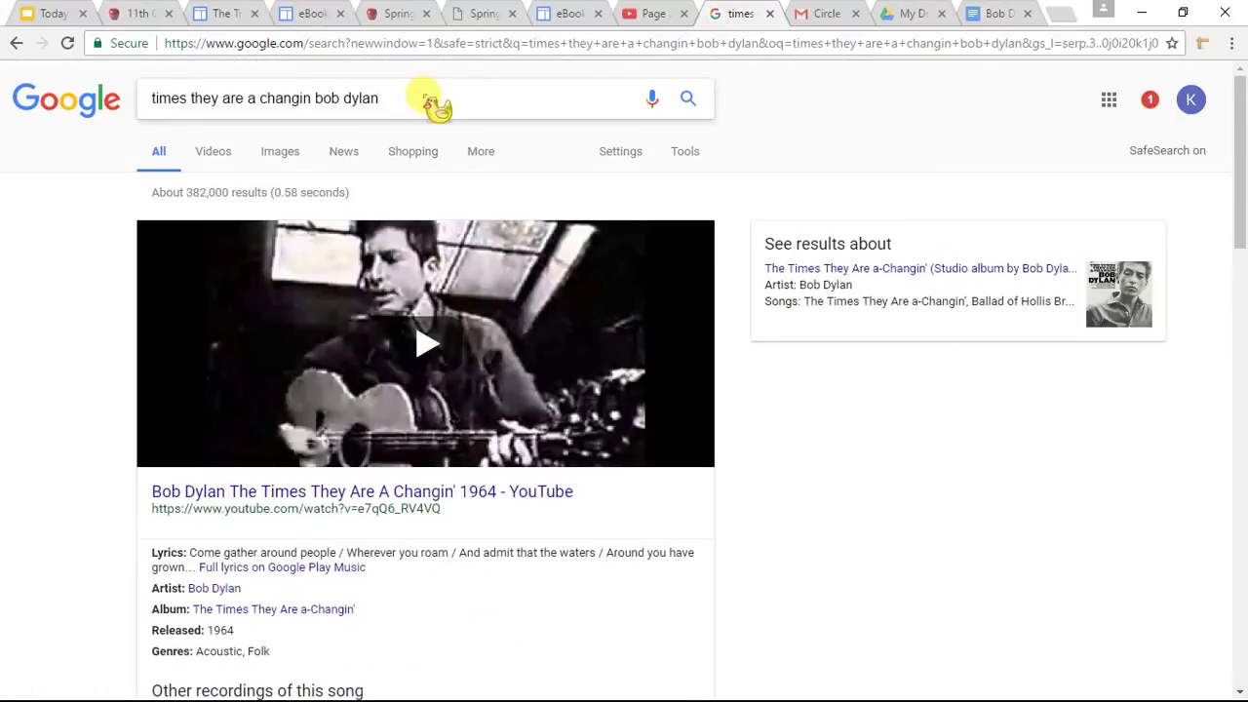
type("lyrics")
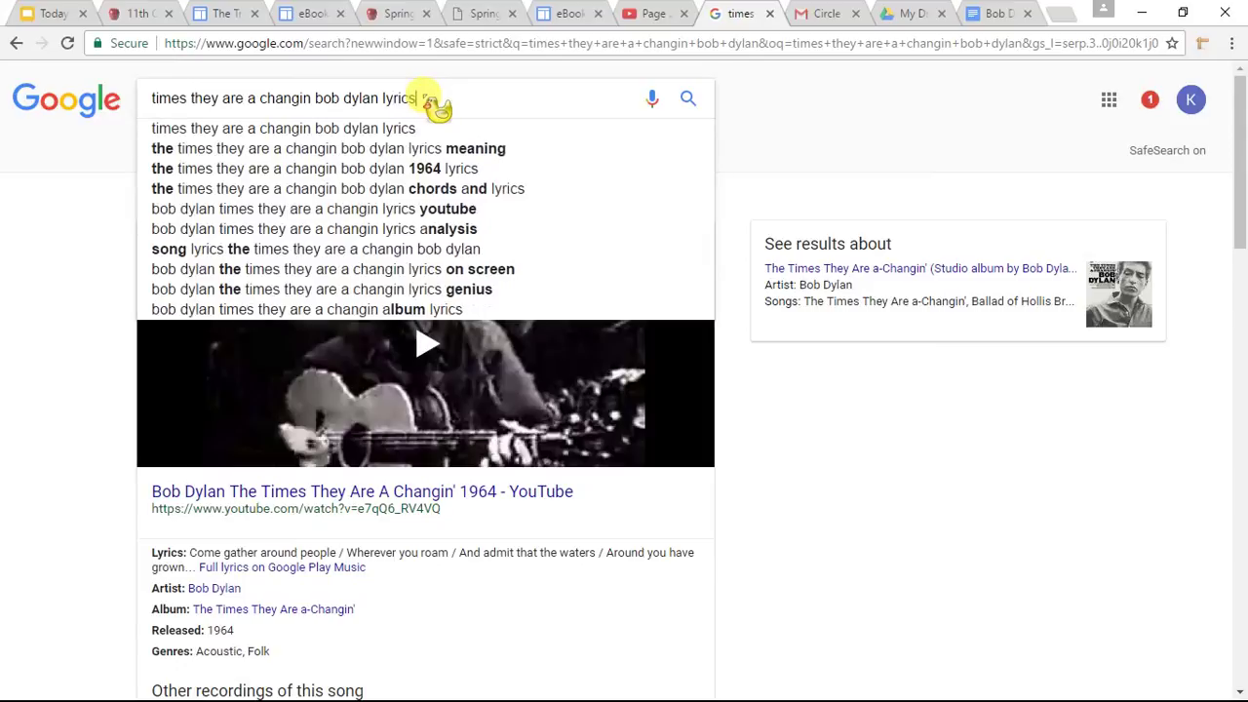
key("Return")
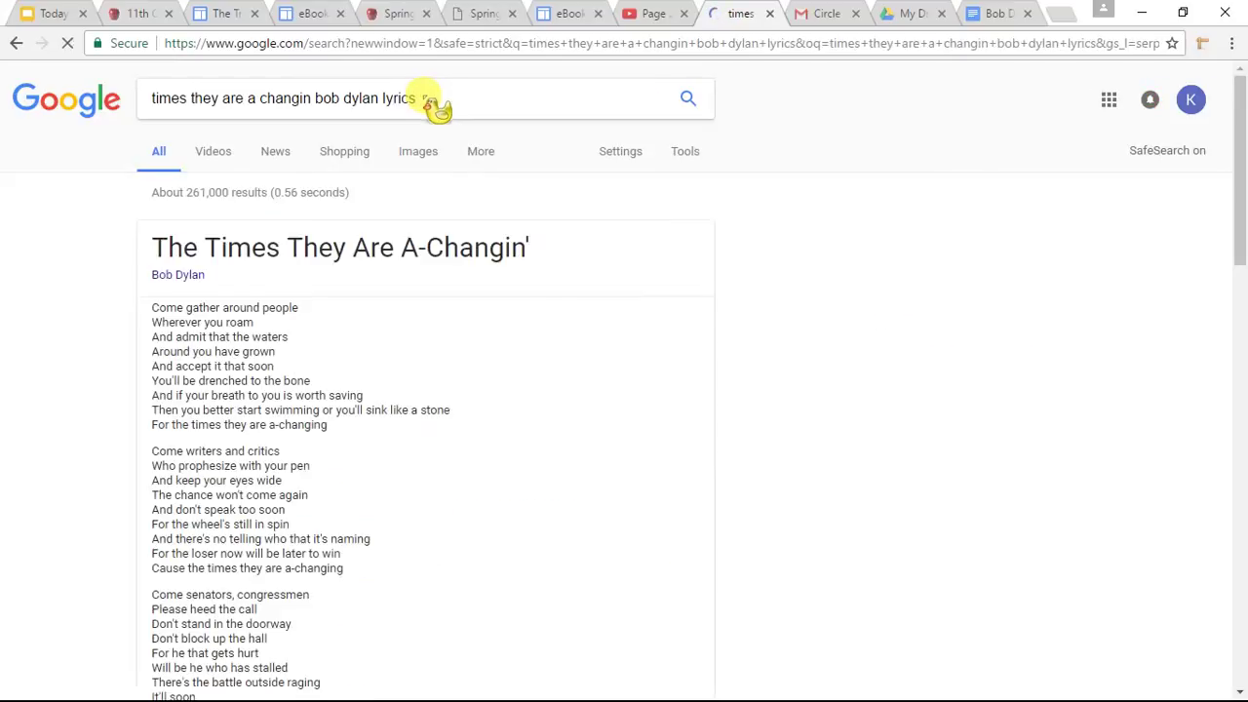
Copy the song title, artist and displayed lyrics of "The Times They Are A-Changin'" into the blank Google Docs document.
scroll(429, 278, "down", 3)
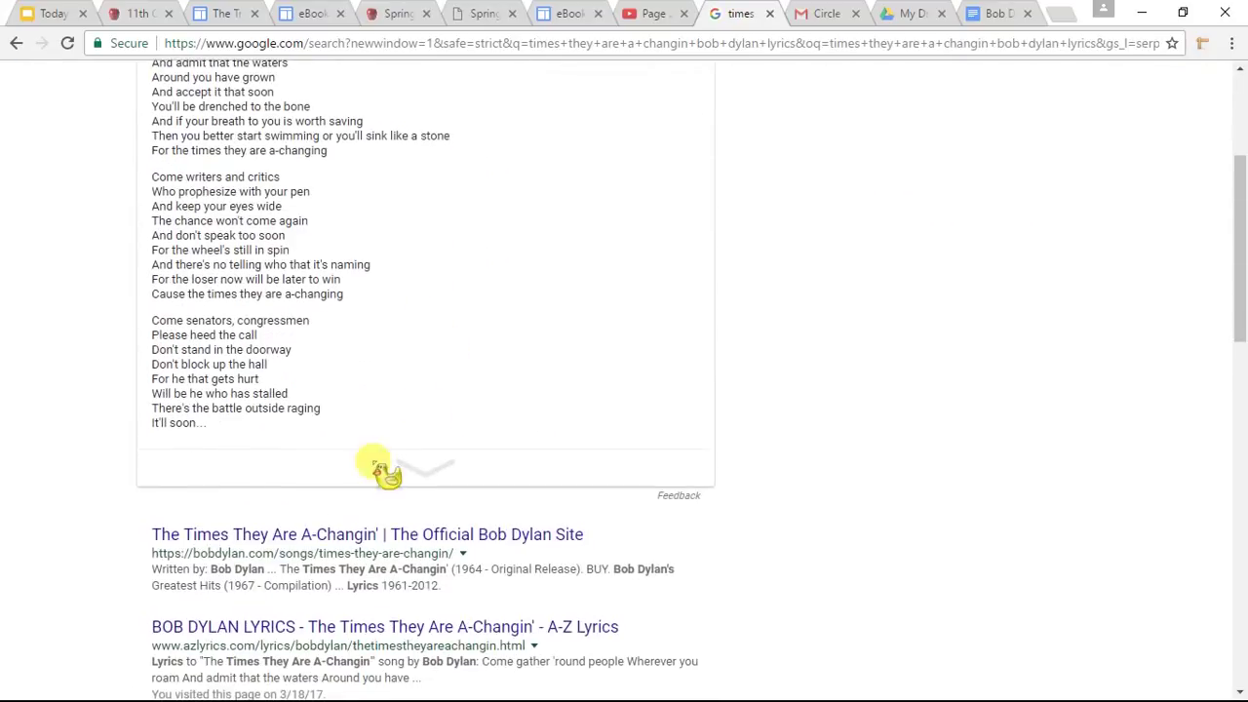
scroll(348, 390, "up", 2)
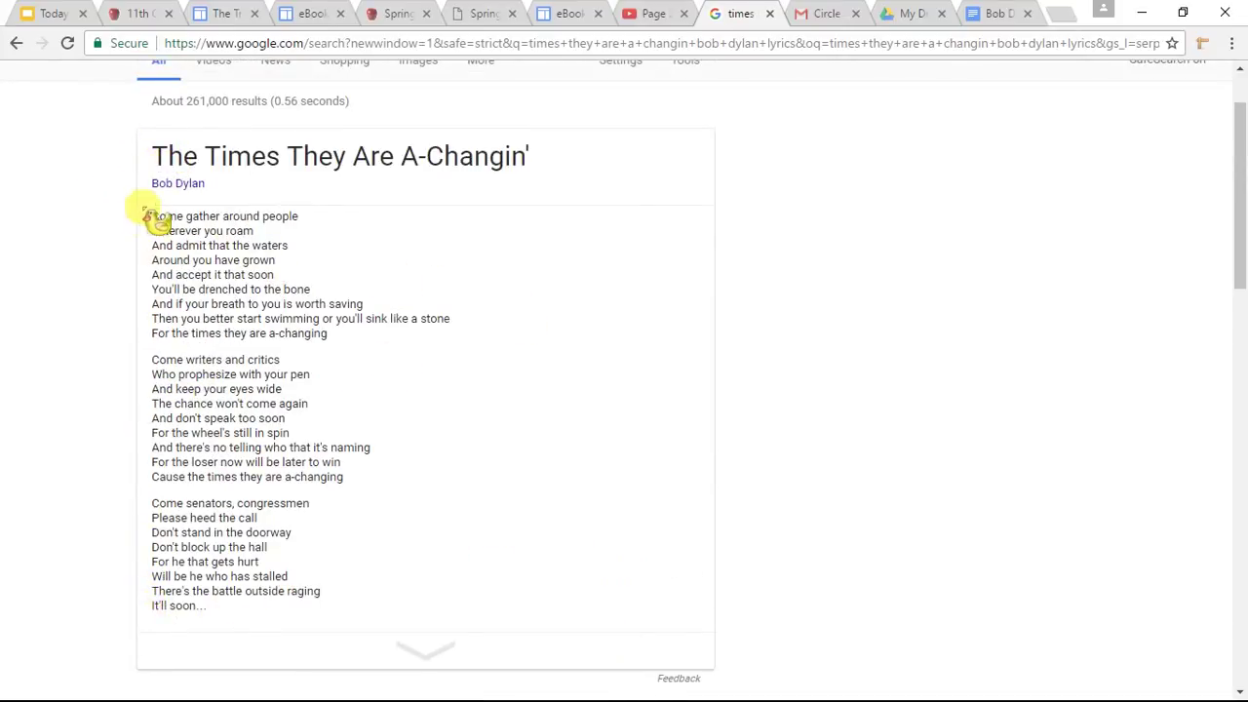
left_click_drag(151, 156, 336, 644)
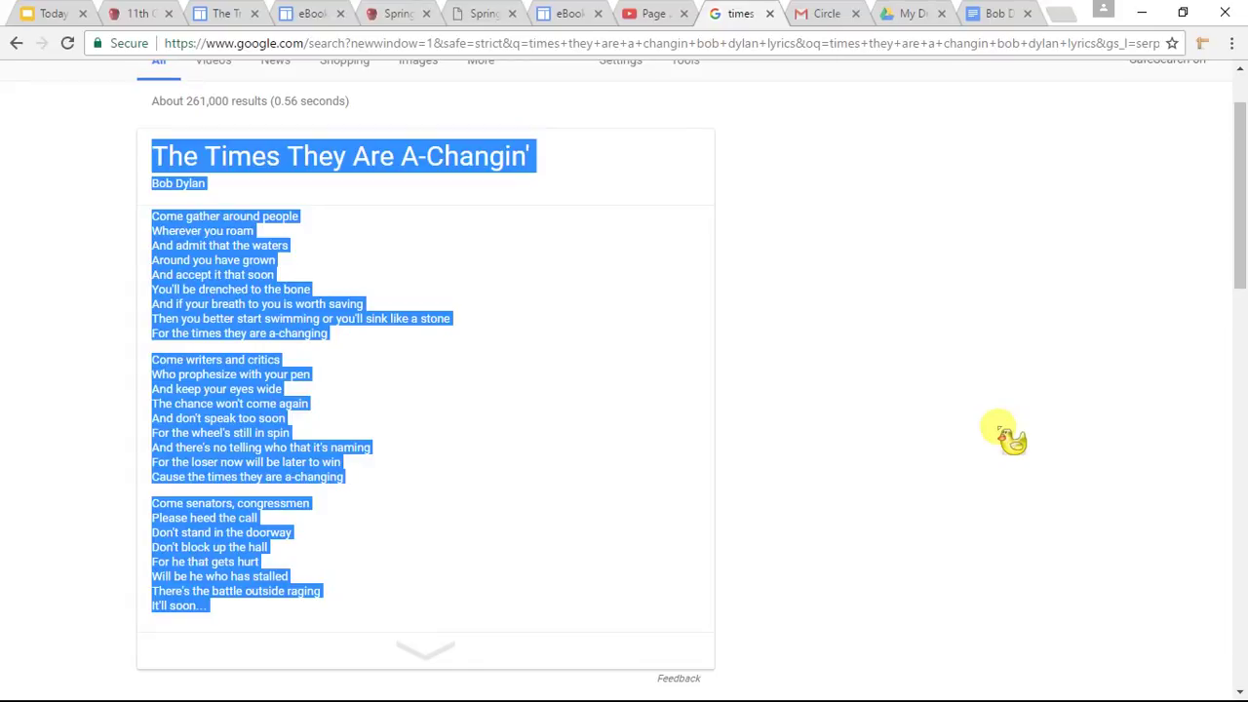
left_click(1005, 14)
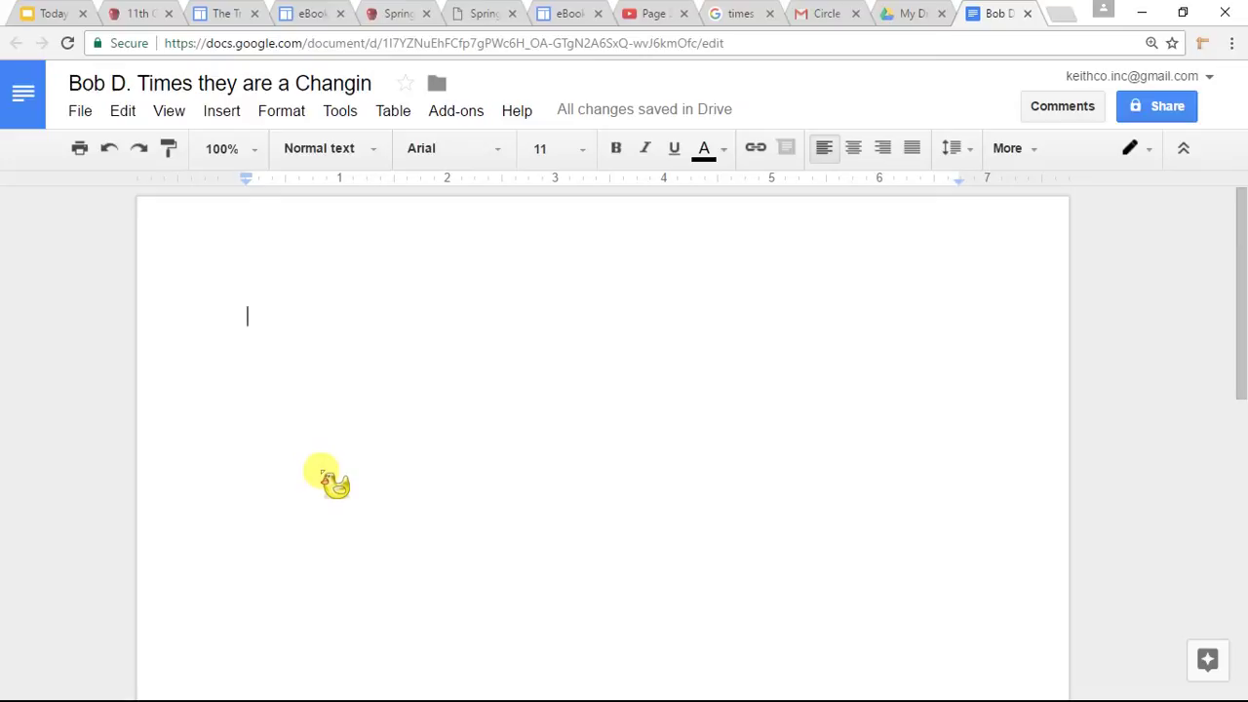
key("ctrl+v")
scroll(478, 502, "up", 5)
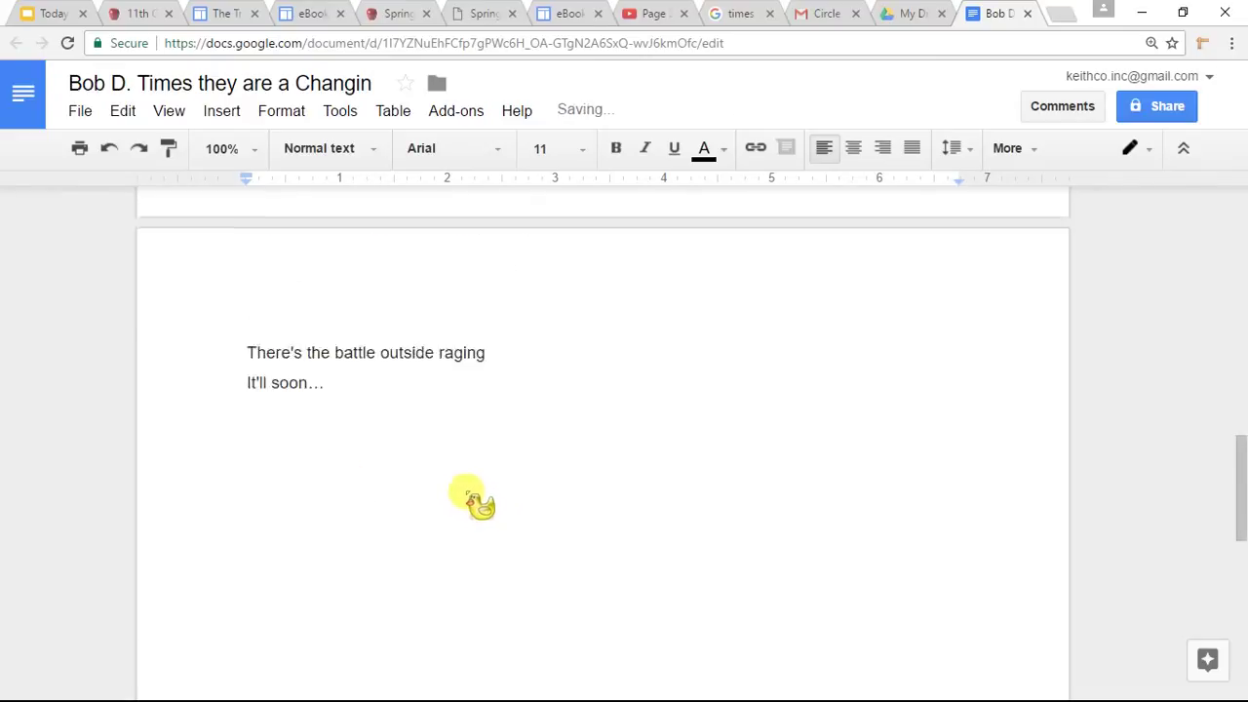
scroll(468, 479, "up", 10)
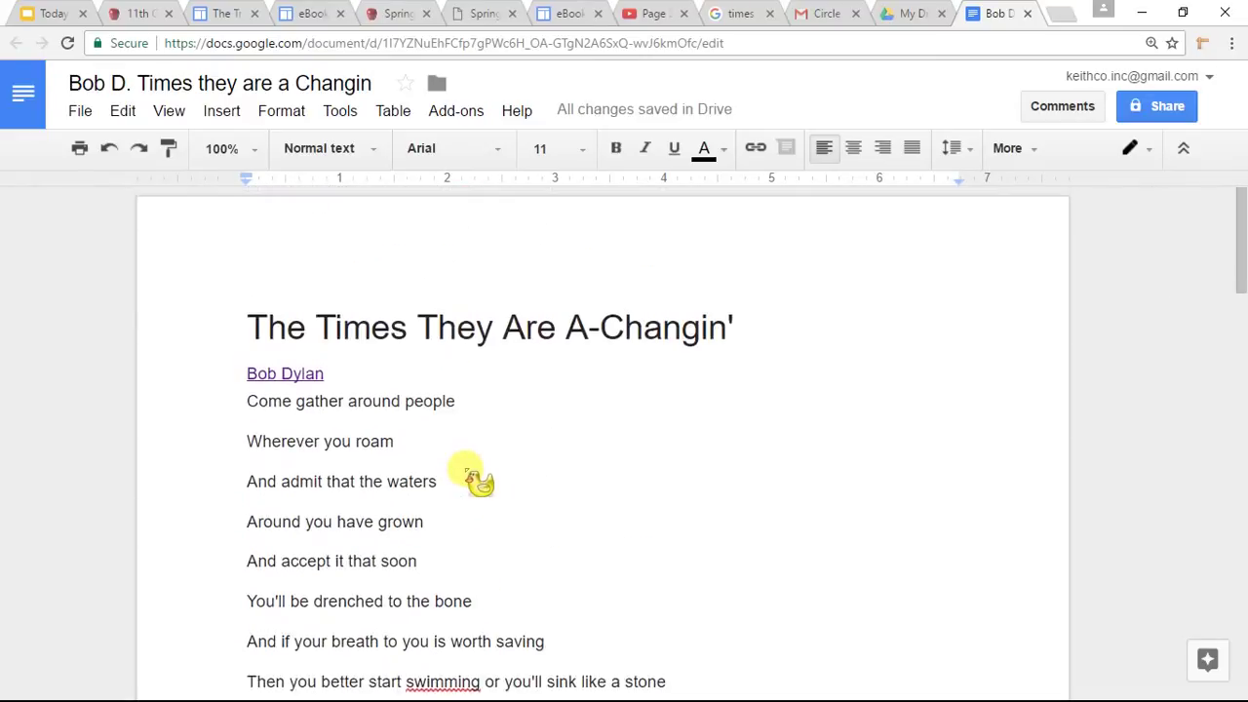
scroll(474, 375, "down", 4)
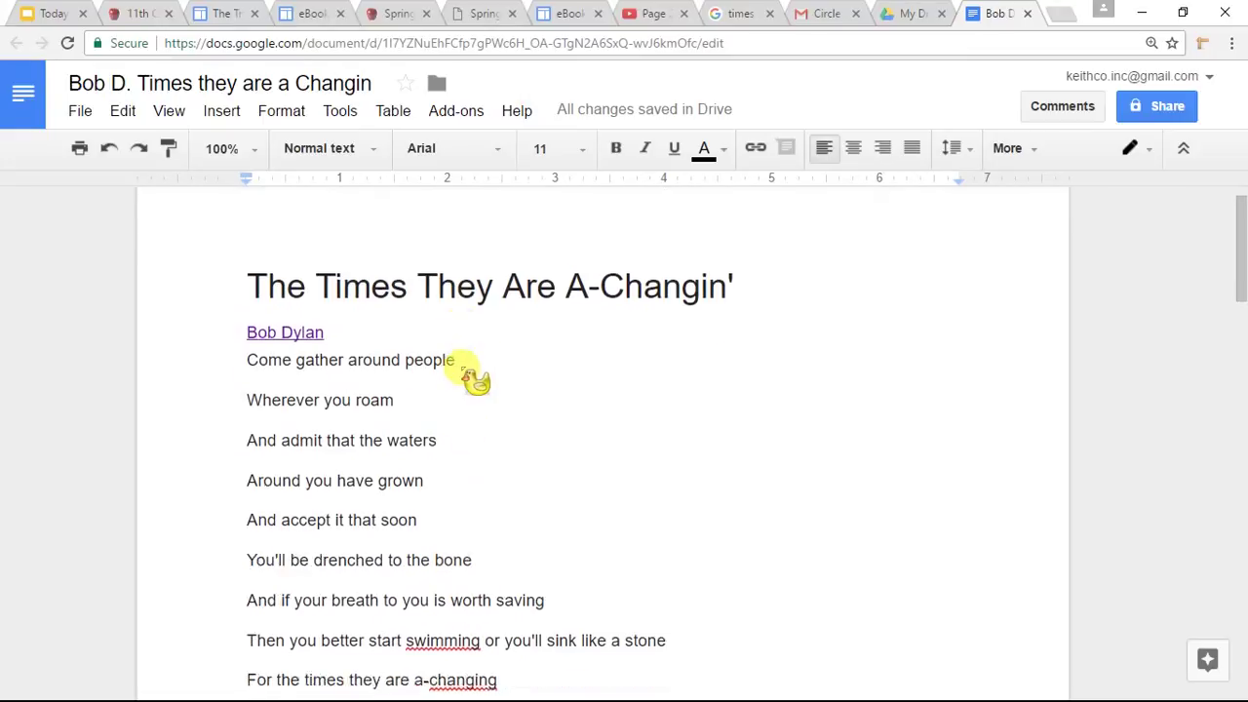
scroll(471, 372, "up", 3)
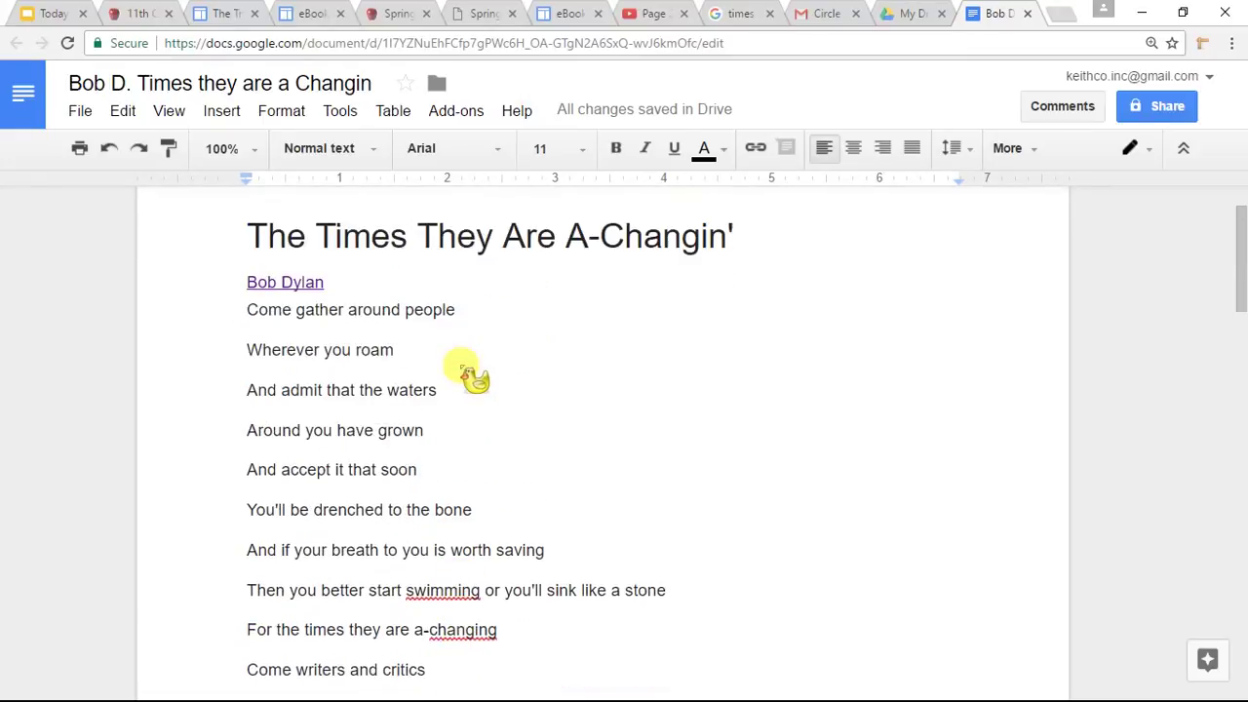
Return to the Google lyrics search and show only its video results.
left_click(654, 15)
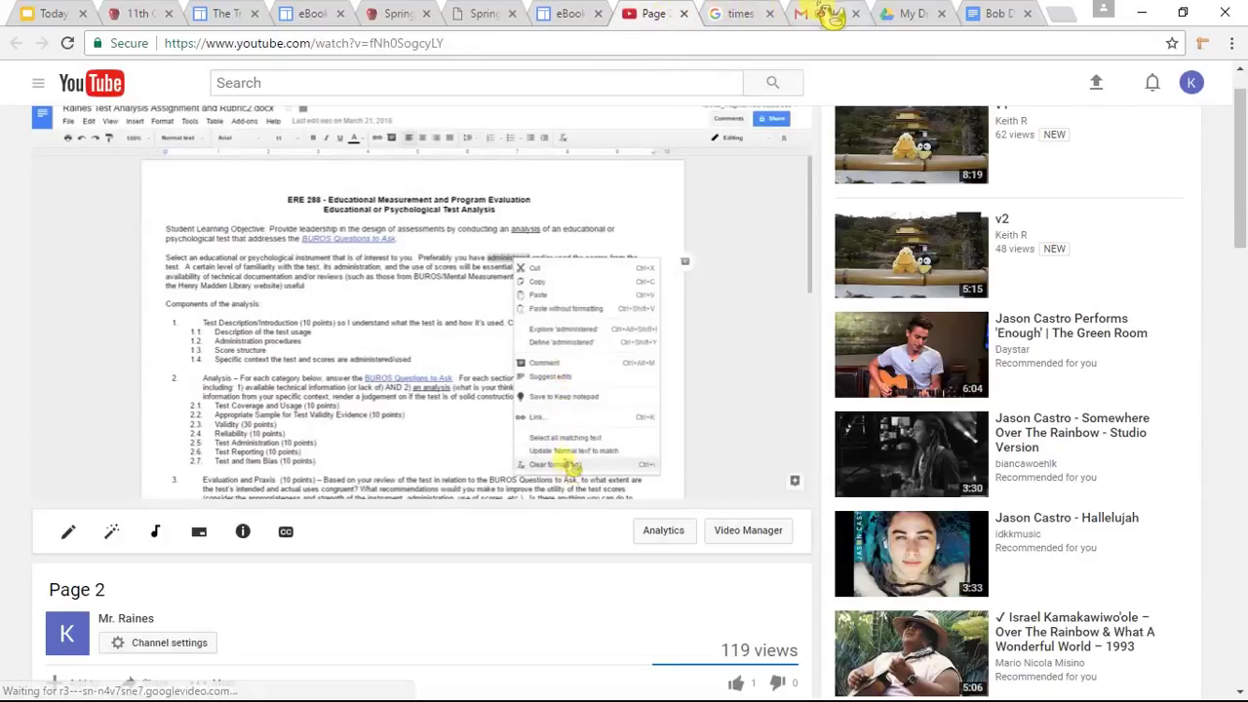
left_click(731, 14)
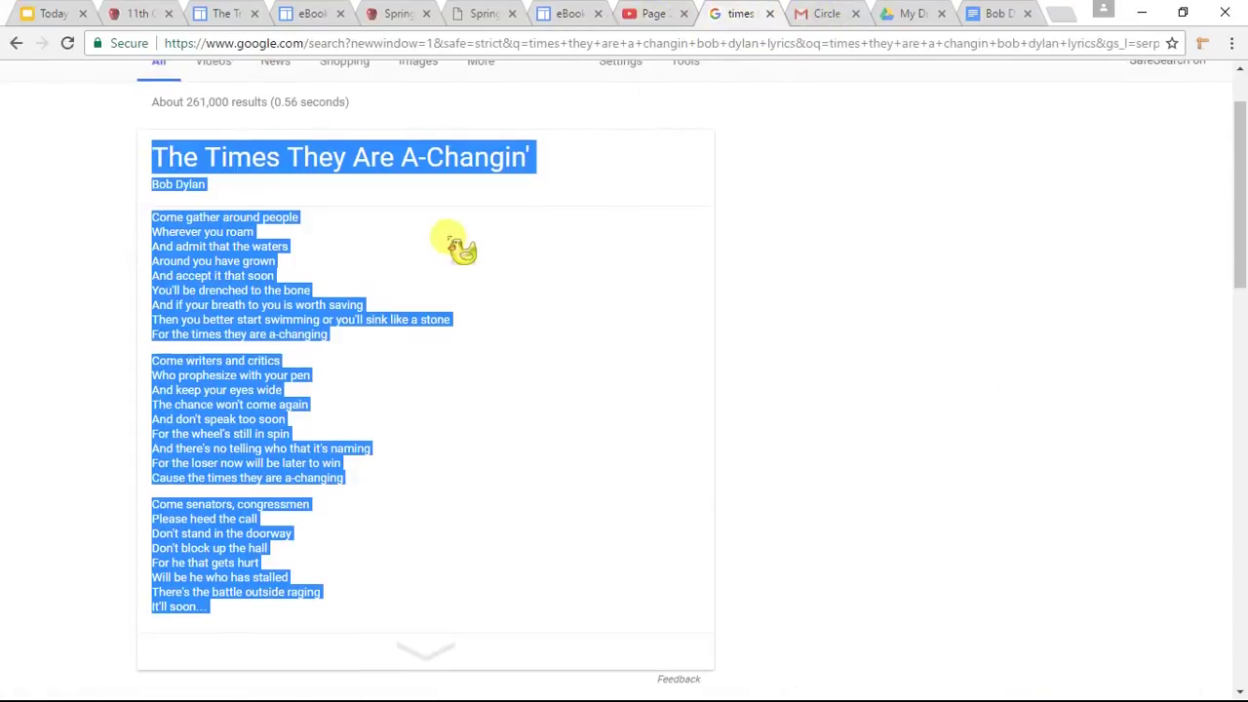
scroll(469, 253, "down", 7)
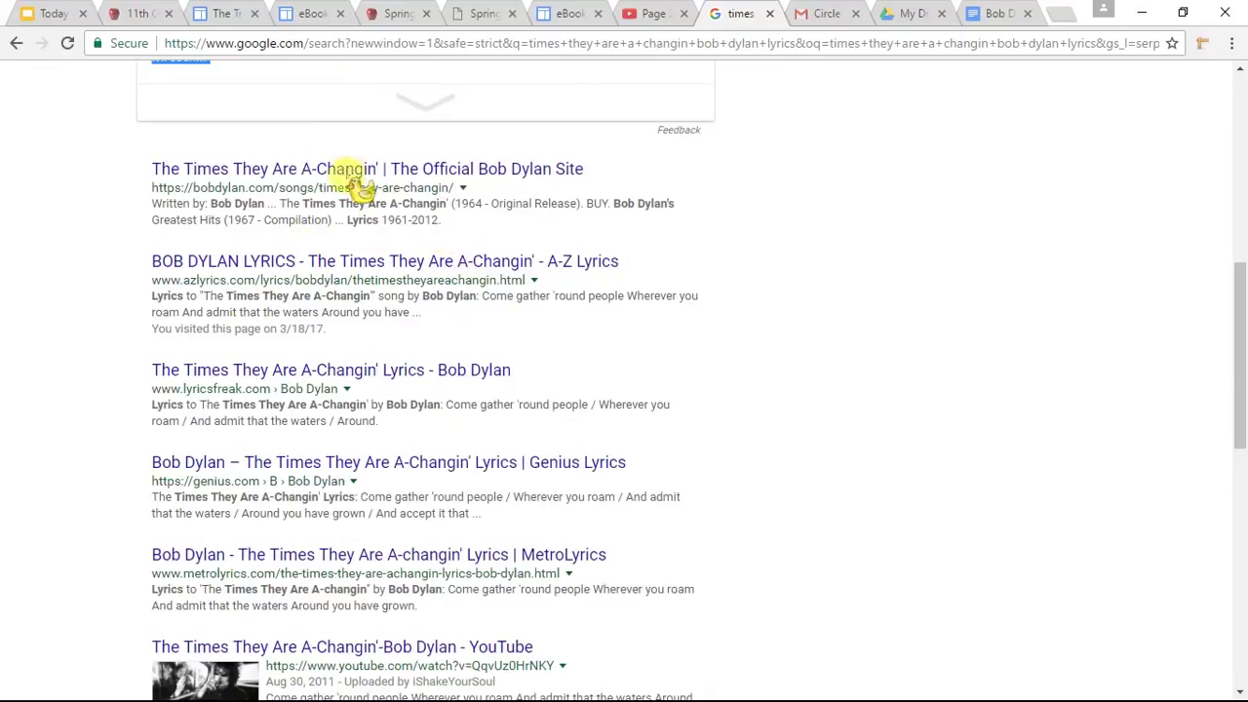
scroll(361, 205, "up", 5)
scroll(373, 227, "up", 3)
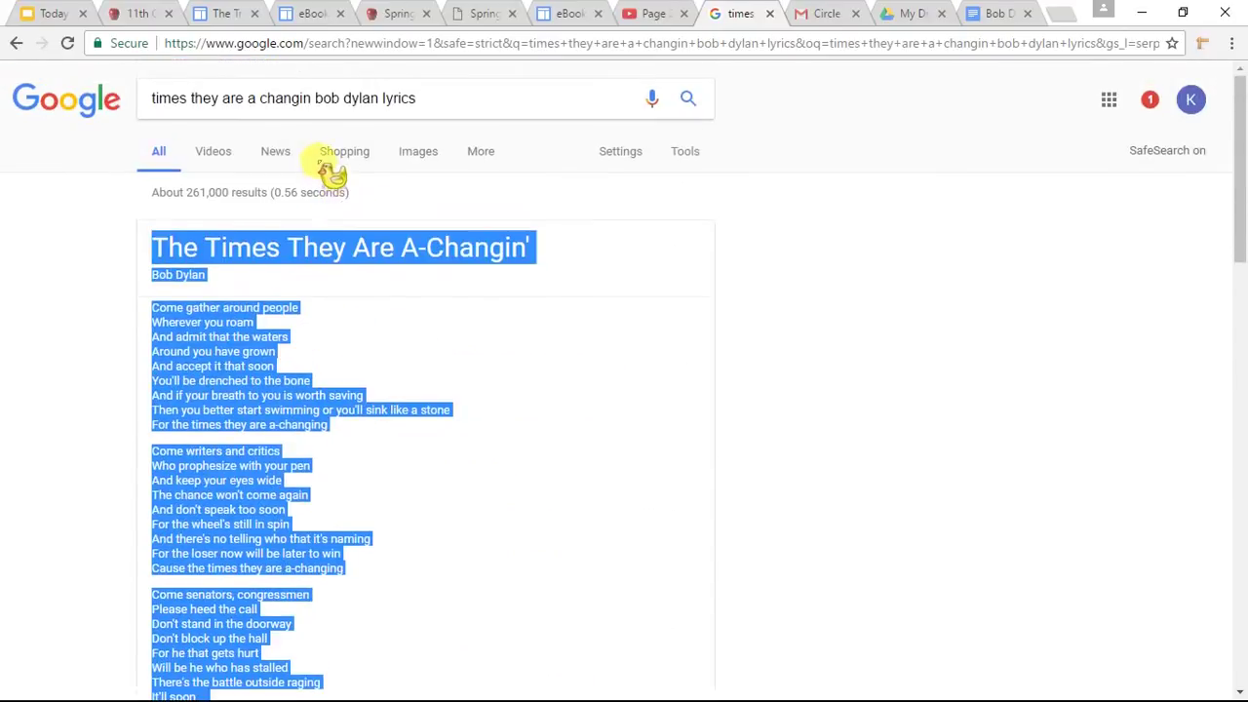
left_click(208, 154)
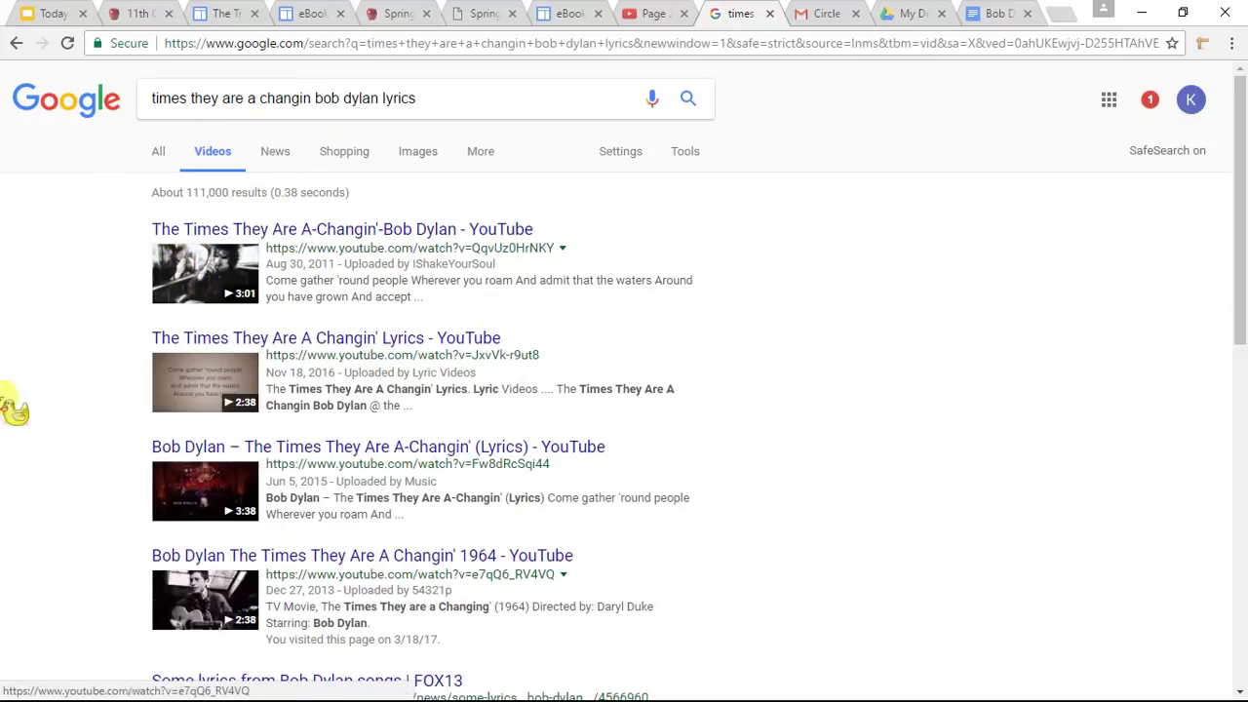
Open the YouTube video "The Times They Are A-Changin'-Bob Dylan", unmute it and skip the ad.
left_click(187, 258)
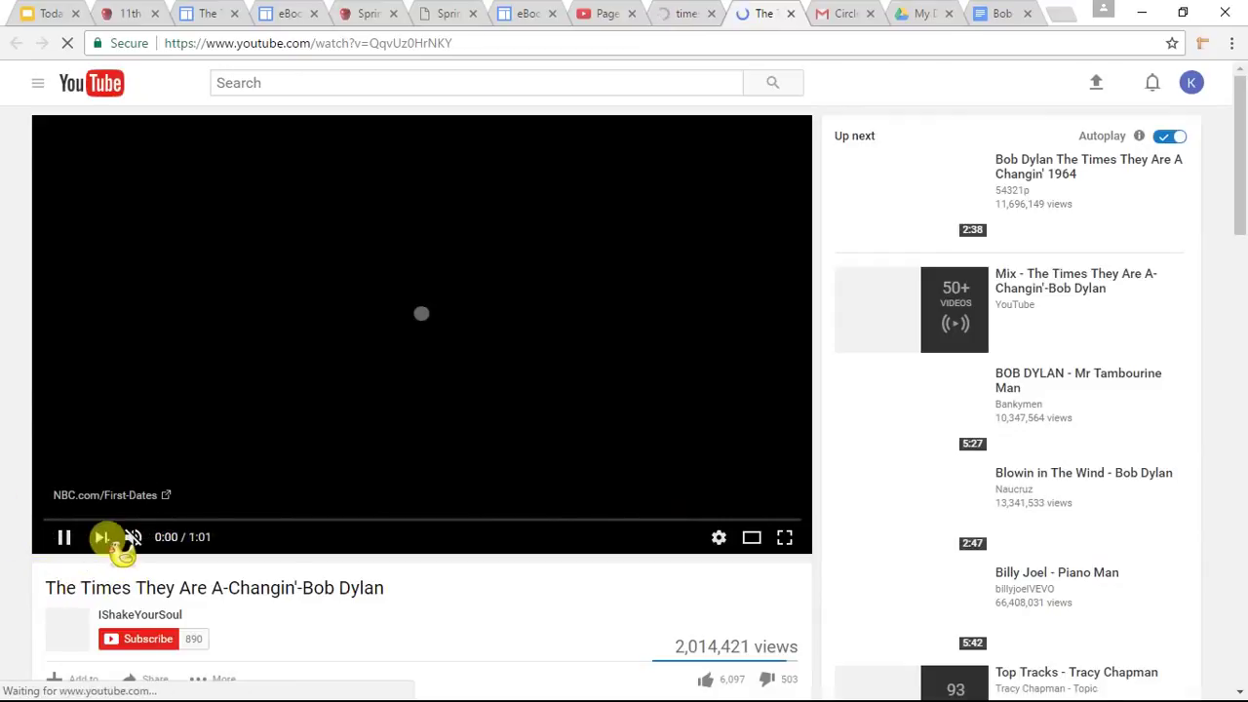
left_click(132, 537)
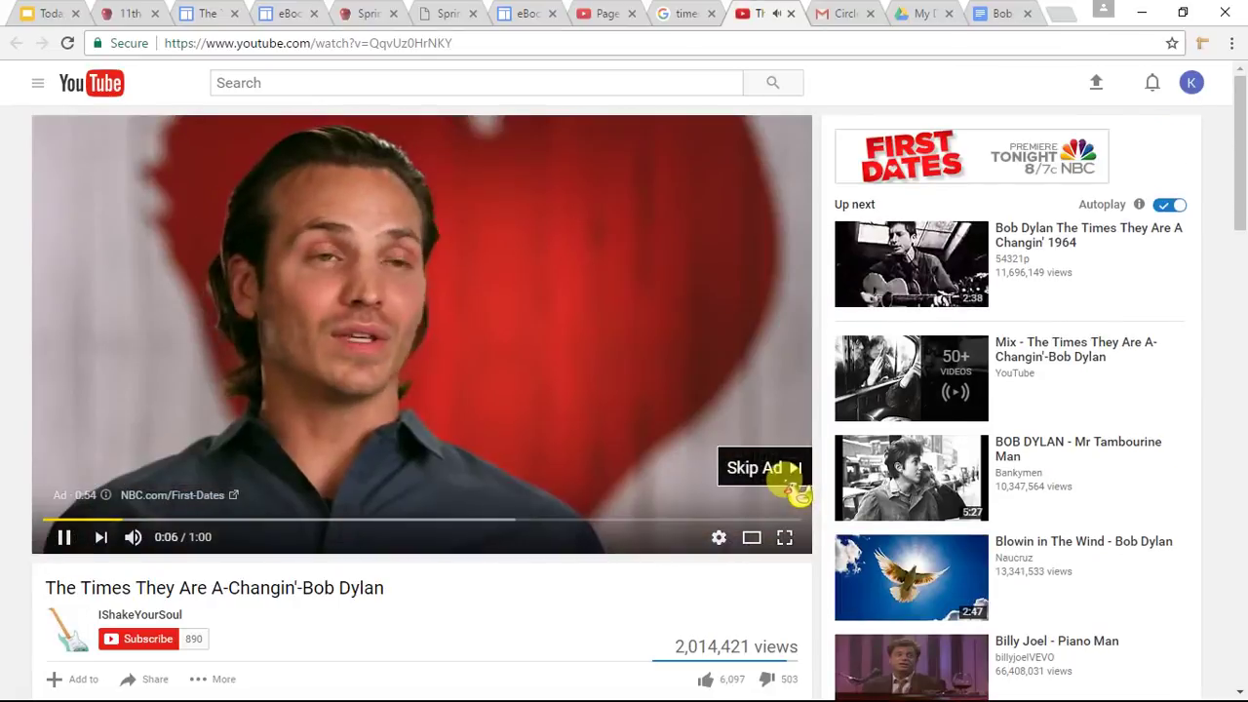
left_click(770, 468)
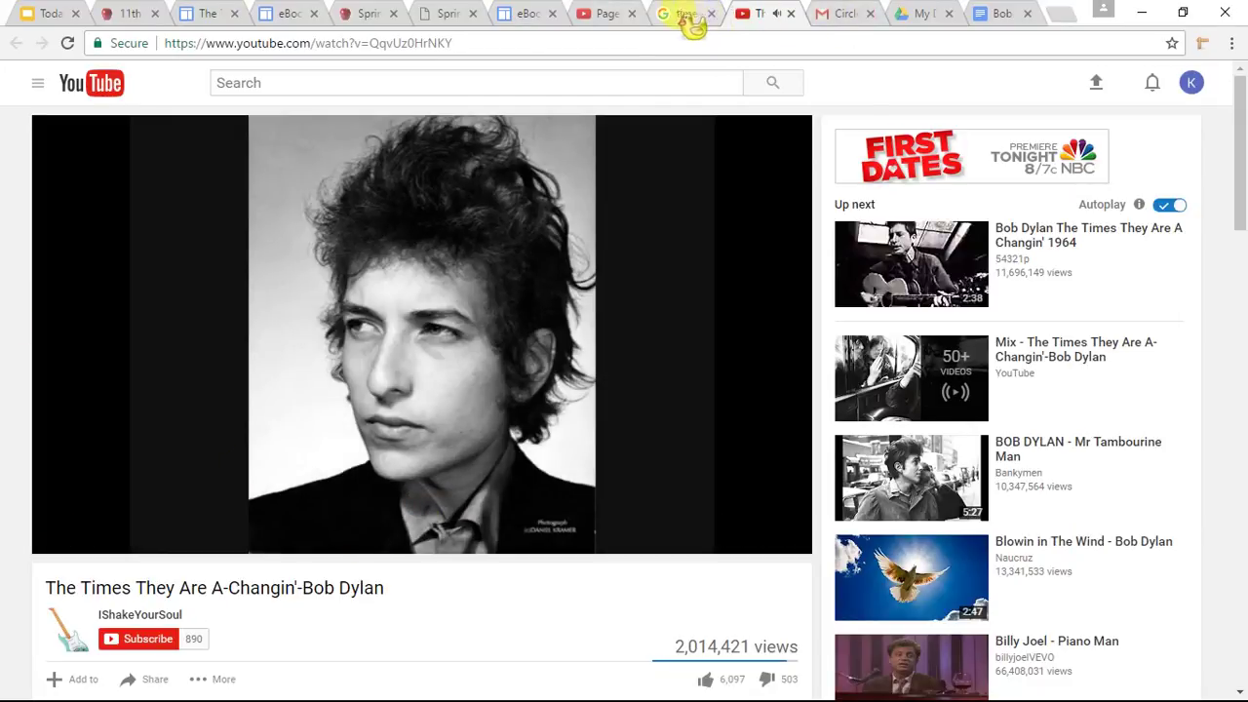
Switch to the "Bob D. Times they are a Changin" document and place the cursor in the blank area after the last lyric line.
left_click(1004, 17)
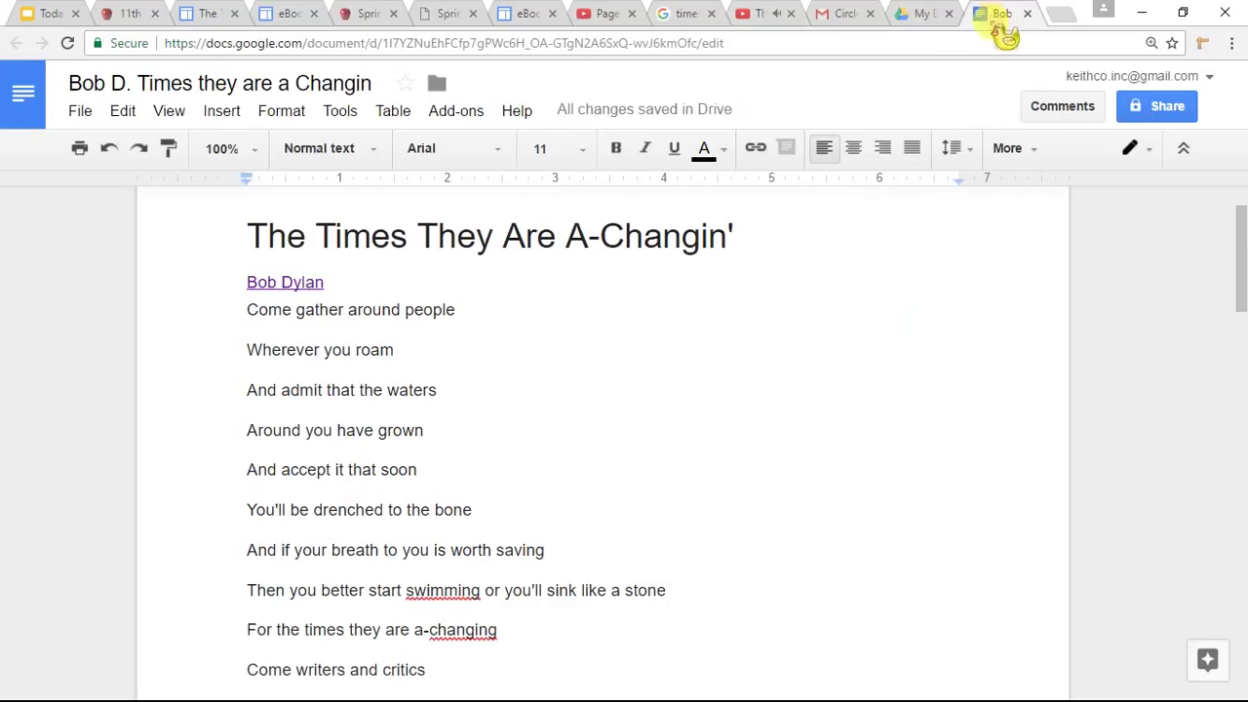
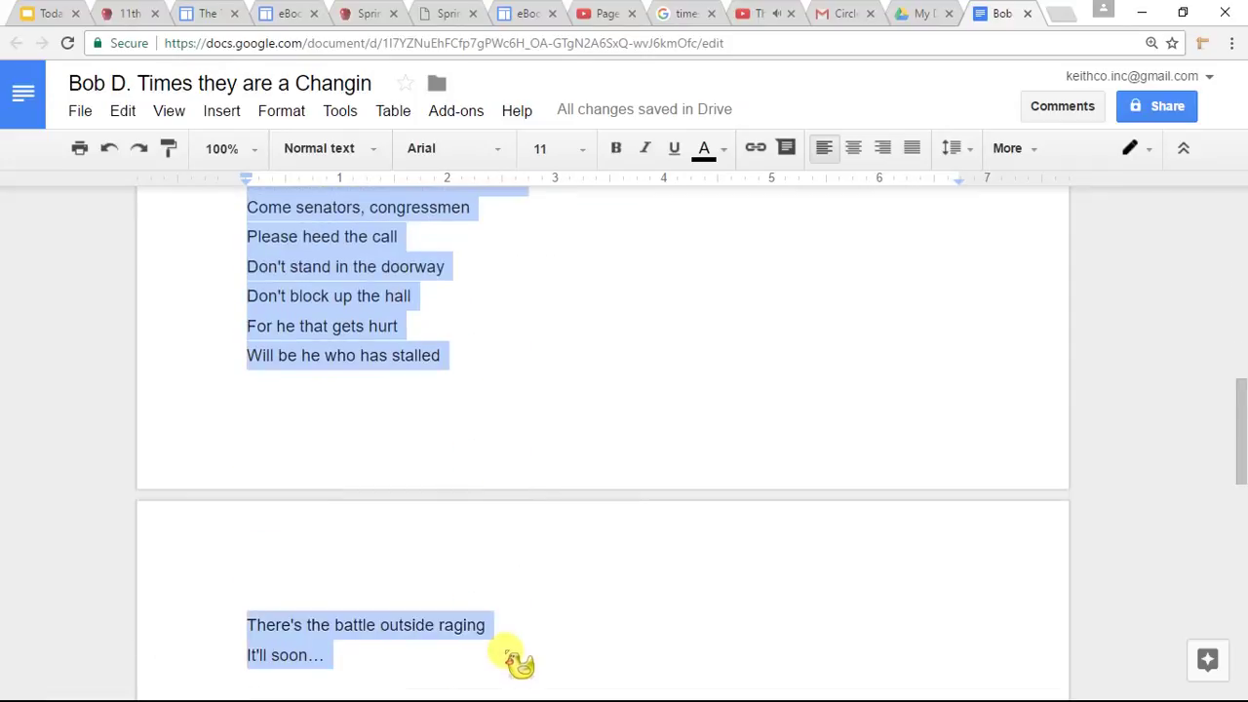
left_click_drag(514, 661, 504, 651)
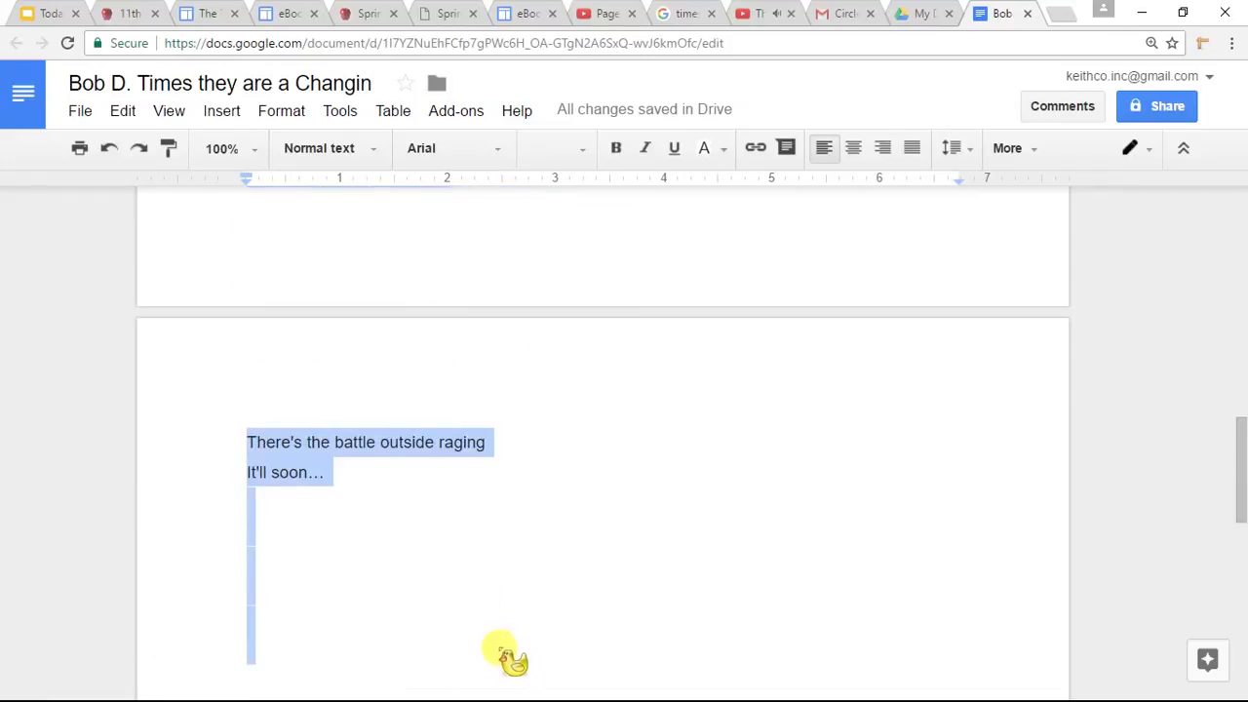
left_click(313, 543)
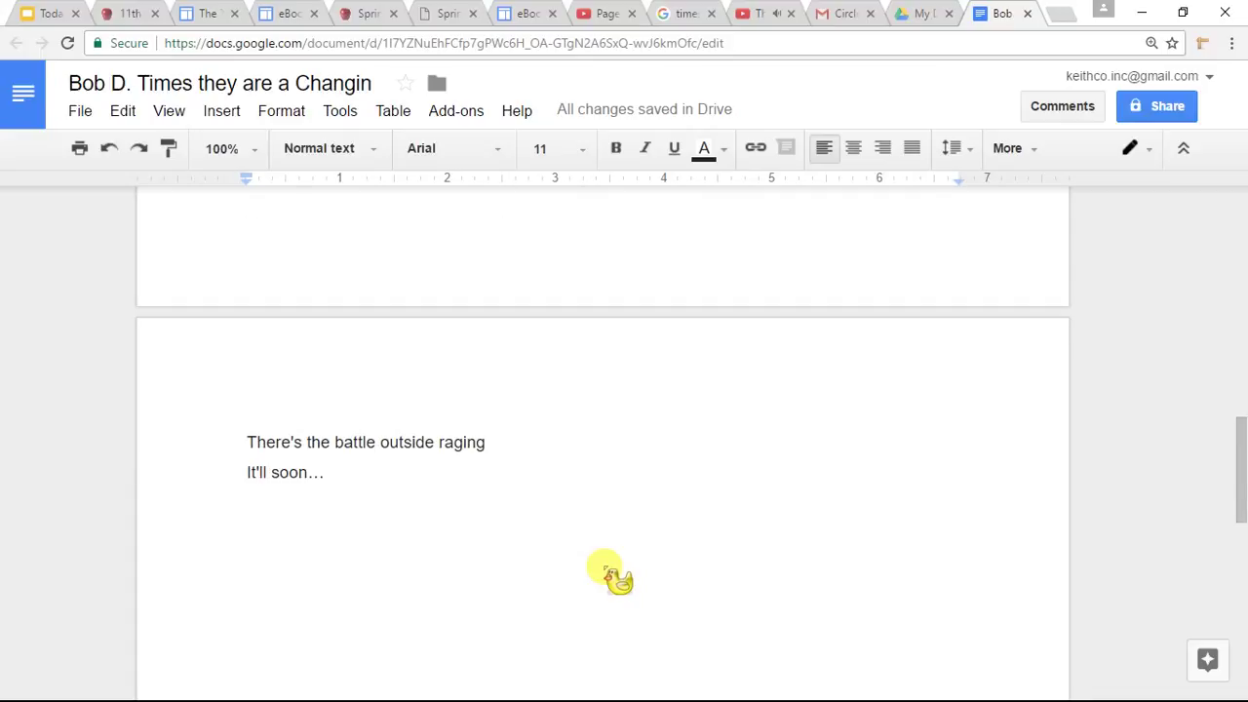
Write "Cntrl C Cntrl V" below the lyrics and erase that text again.
key("ctrl+z")
type("C")
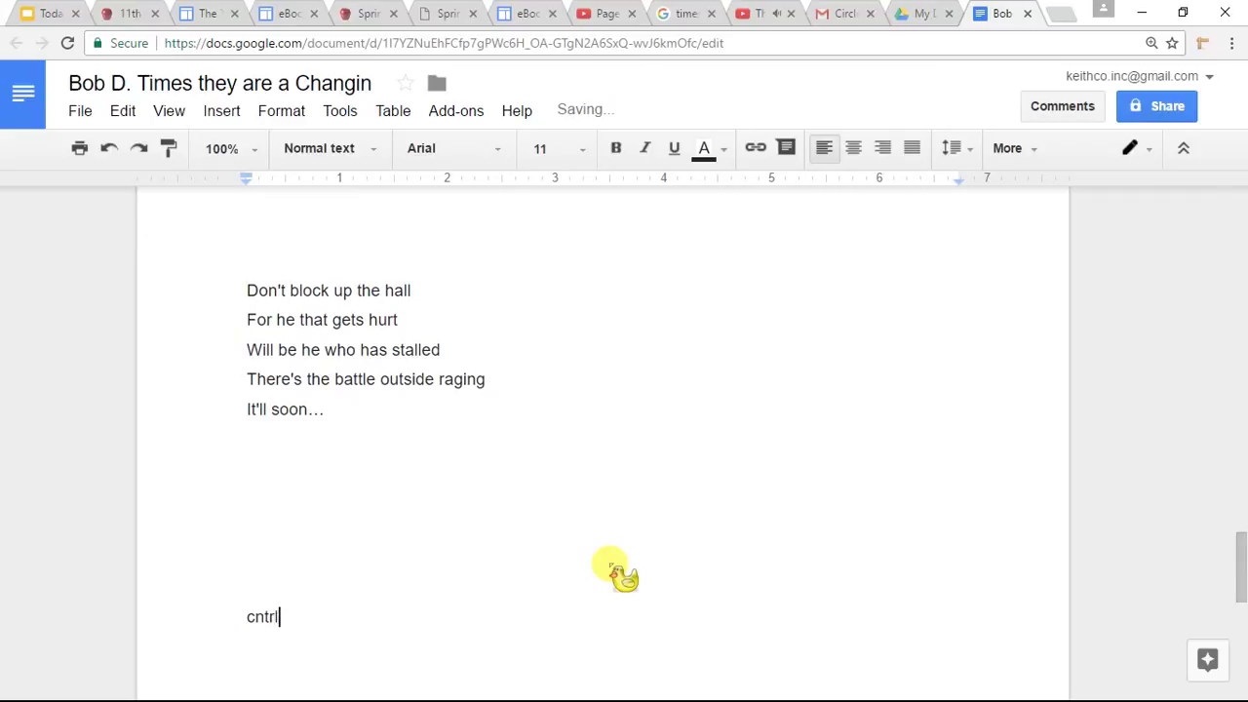
type("C   Cntrl V")
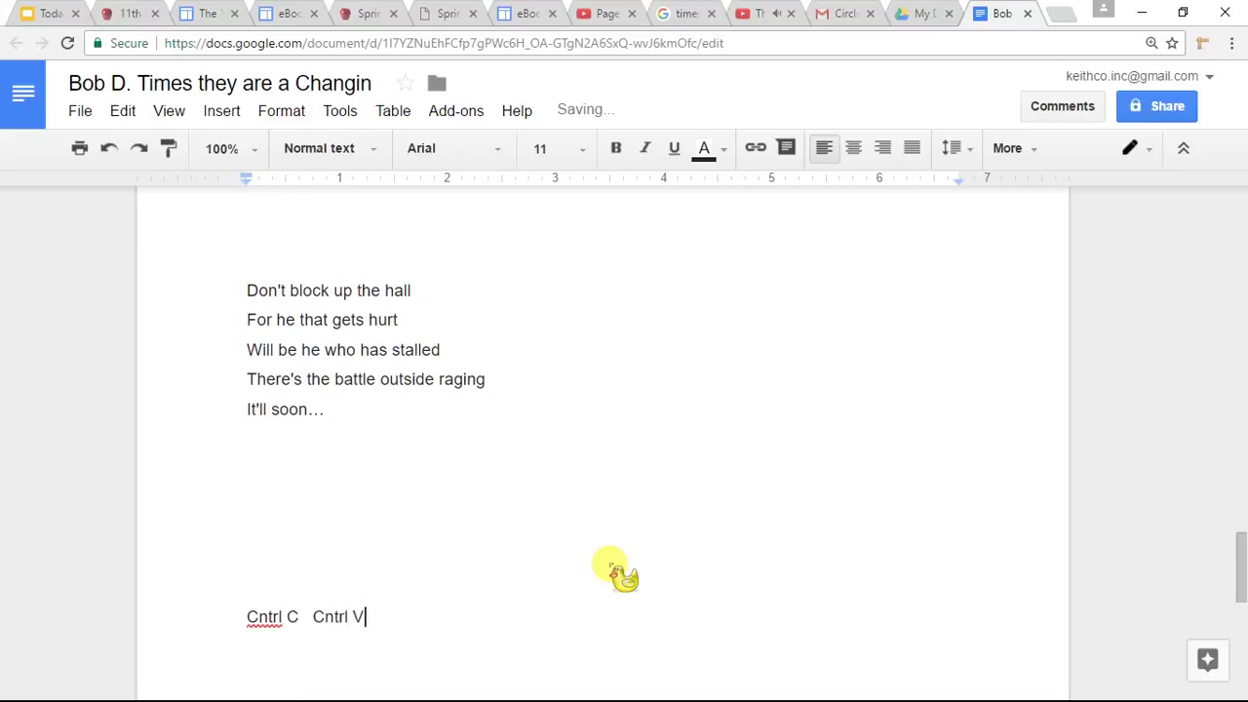
key("BackSpace")
key("BackSpace")
key("BackSpace")
key("BackSpace")
key("BackSpace")
key("BackSpace")
key("BackSpace")
key("BackSpace")
key("BackSpace")
key("BackSpace")
key("BackSpace")
key("BackSpace")
key("BackSpace")
key("BackSpace")
key("BackSpace")
key("BackSpace")
key("BackSpace")
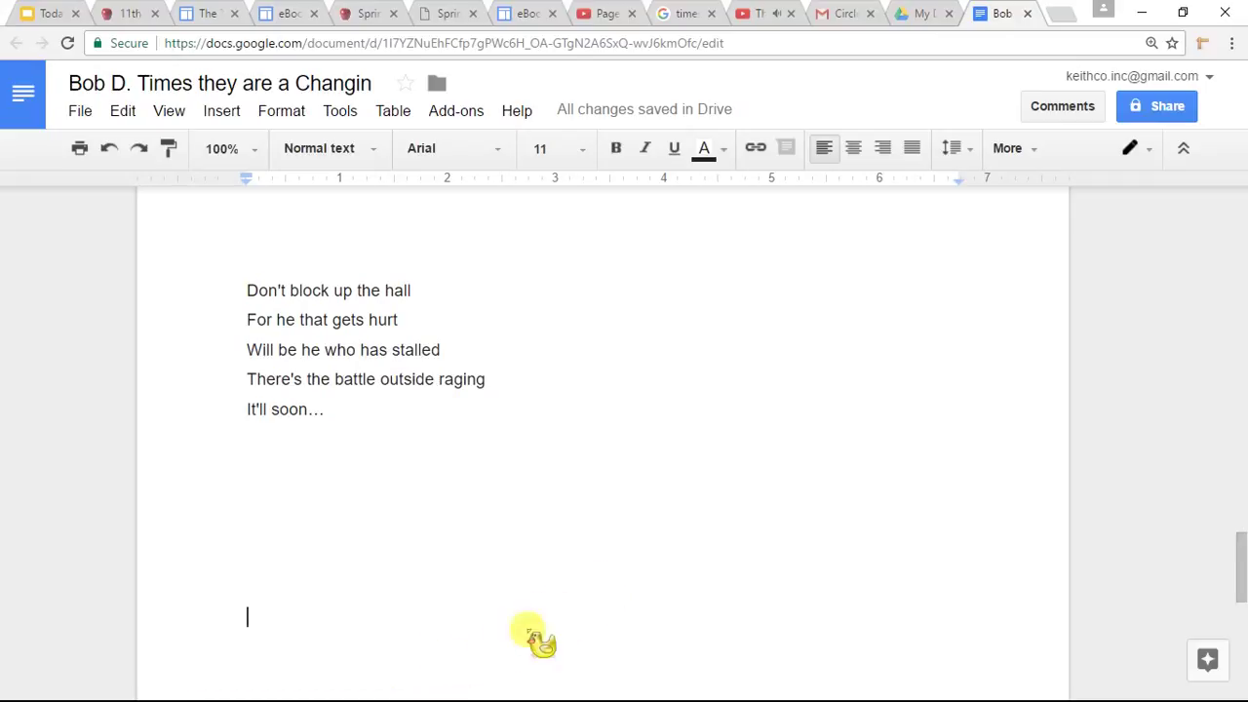
Write "Ctrl Z" below the lyrics and erase it together with the blank lines above it.
type("c")
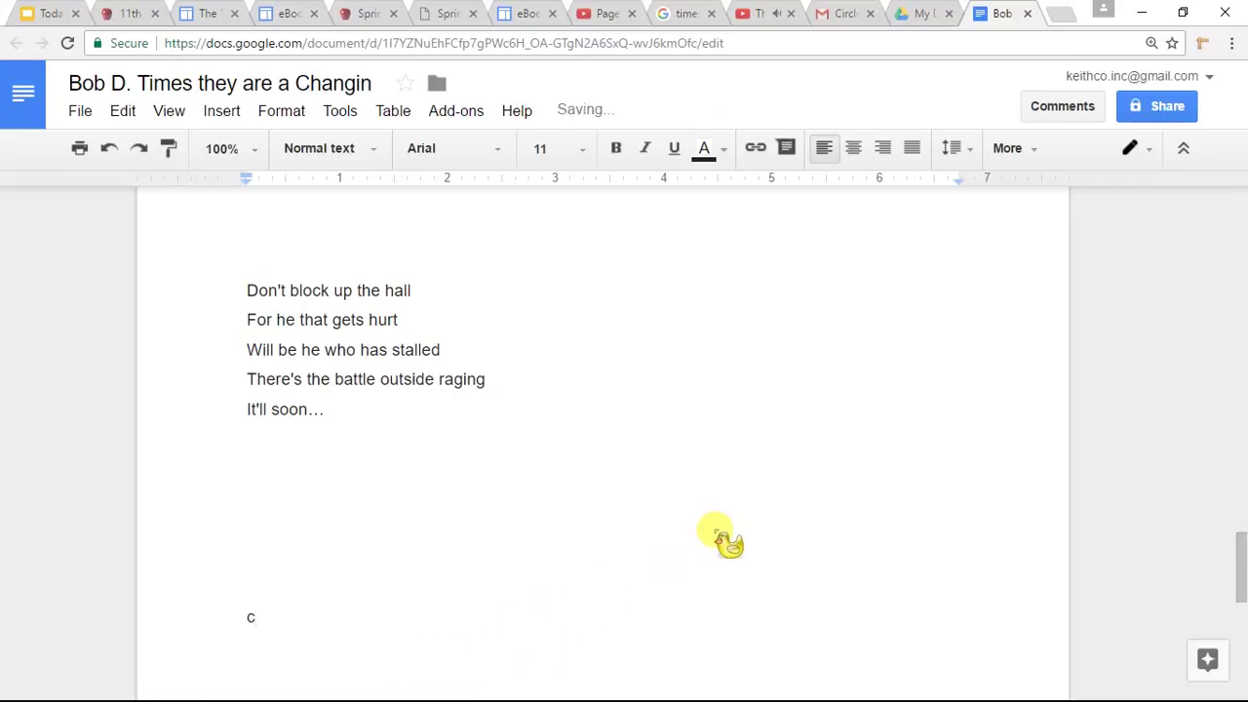
type("trl Z")
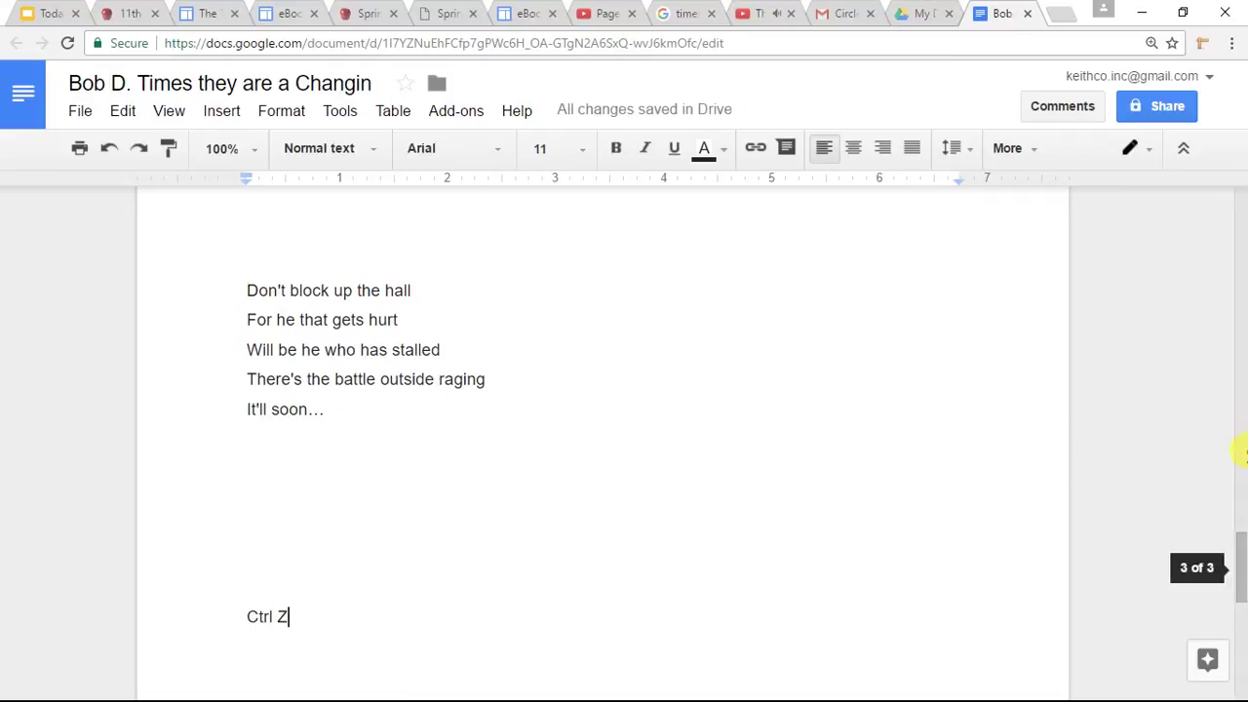
key("BackSpace")
key("BackSpace")
key("BackSpace")
key("BackSpace")
key("BackSpace")
key("BackSpace")
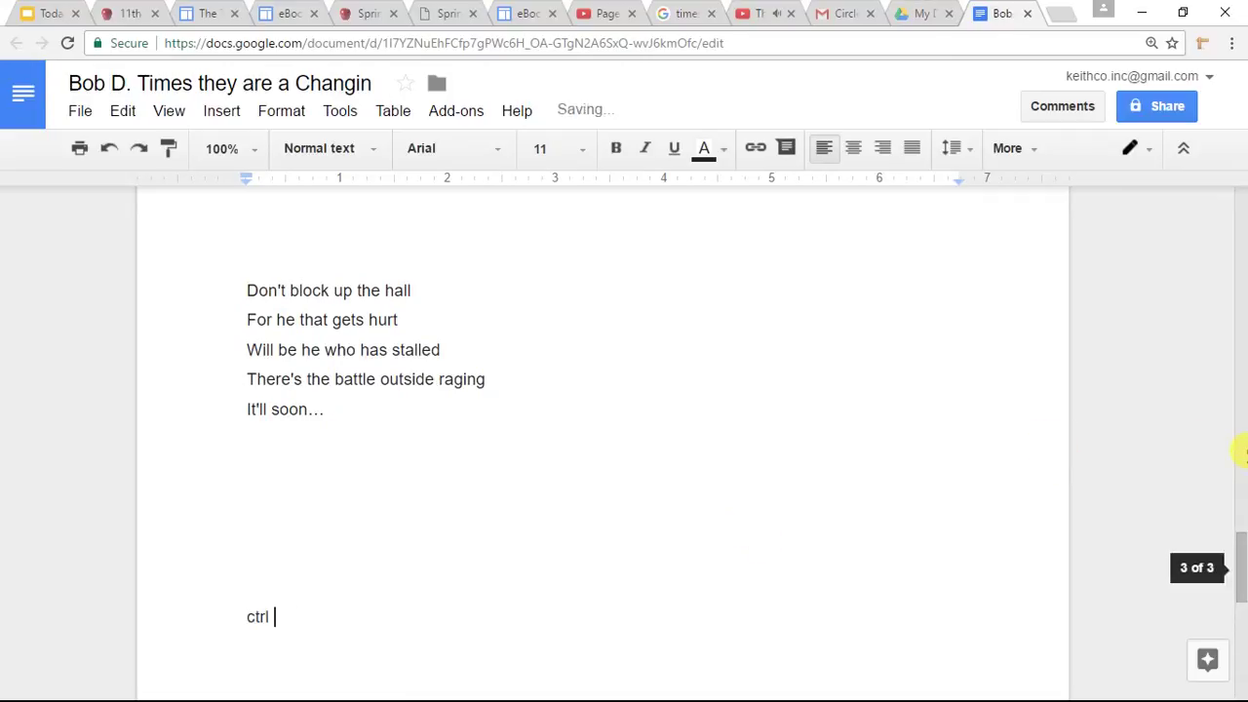
type("Cntrl C   Cntrl V")
key("BackSpace")
key("BackSpace")
key("BackSpace")
key("BackSpace")
key("BackSpace")
key("BackSpace")
key("BackSpace")
key("BackSpace")
key("BackSpace")
key("BackSpace")
key("BackSpace")
key("BackSpace")
key("BackSpace")
key("BackSpace")
key("BackSpace")
key("BackSpace")
key("BackSpace")
key("BackSpace")
key("BackSpace")
key("BackSpace")
key("BackSpace")
key("BackSpace")
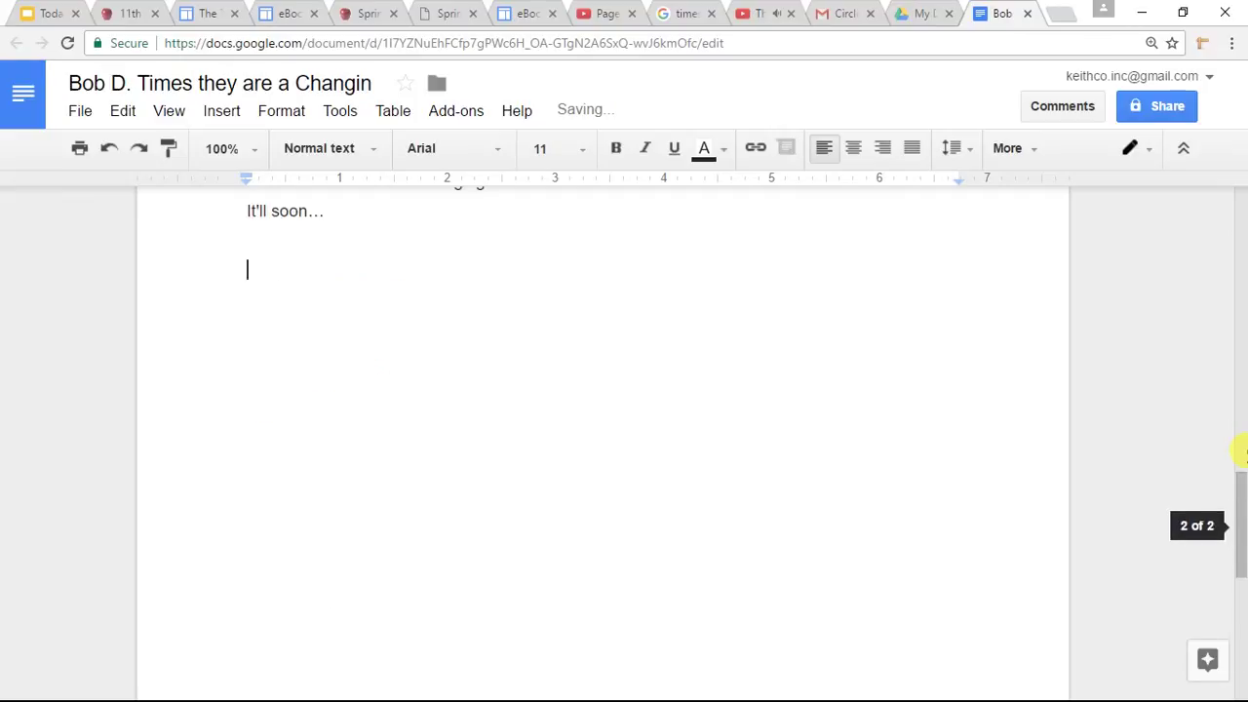
Delete the document's entire content at once and undo the deletion.
key("ctrl+a")
key("BackSpace")
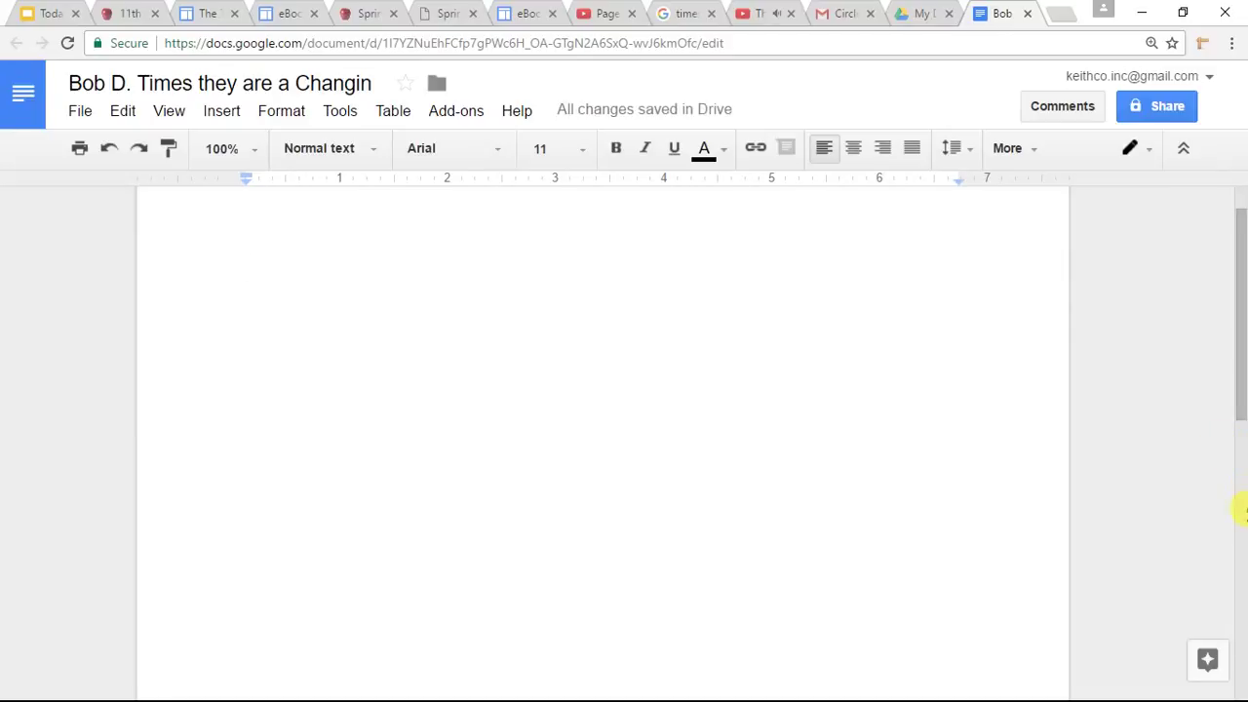
scroll(1238, 488, "up", 1)
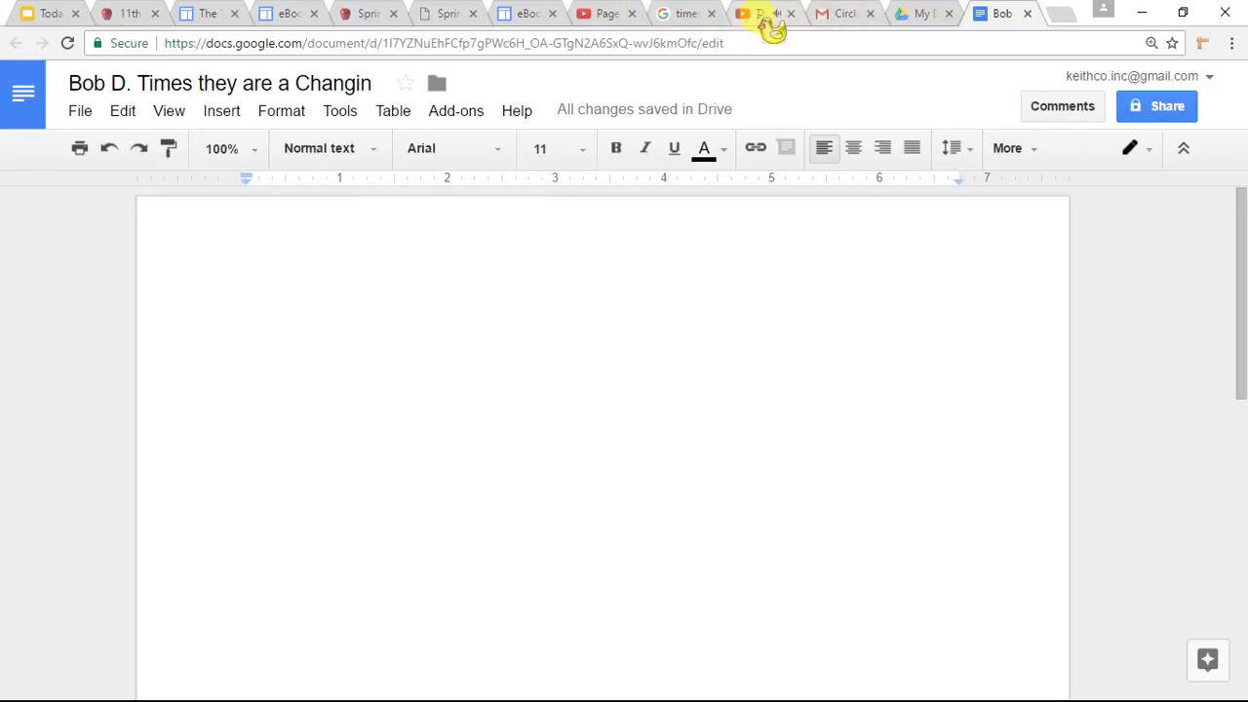
left_click(245, 477)
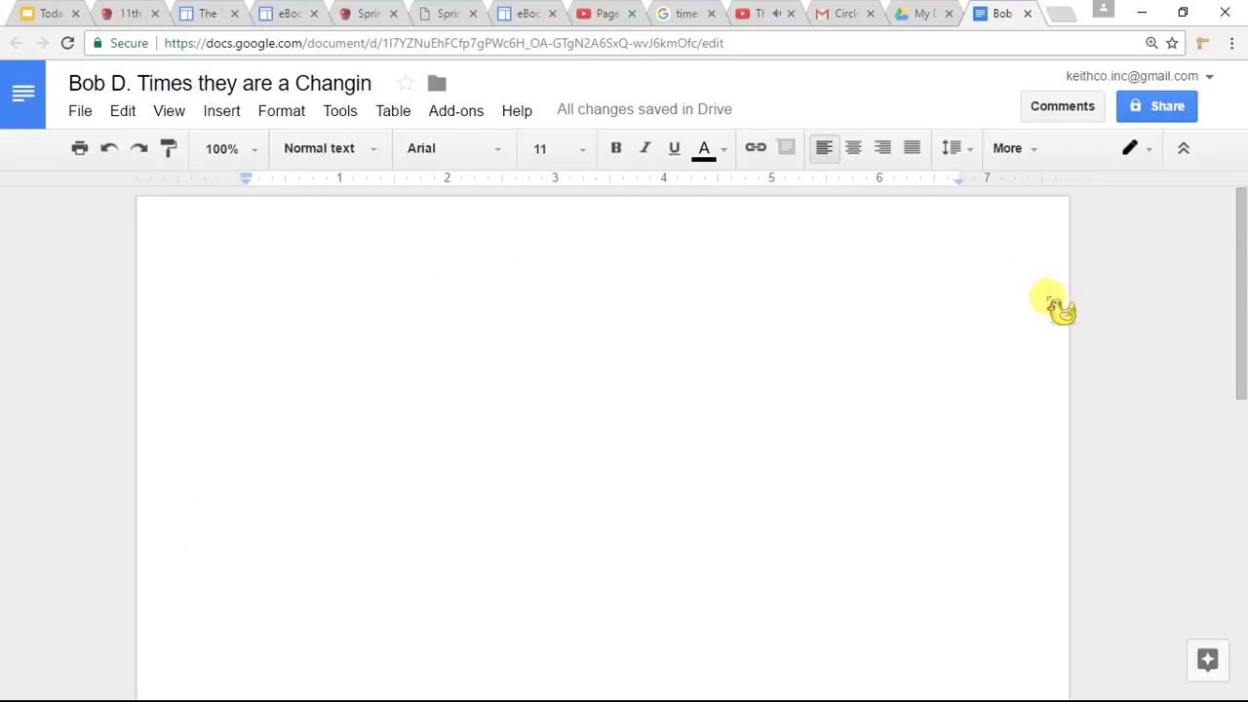
key("BackSpace")
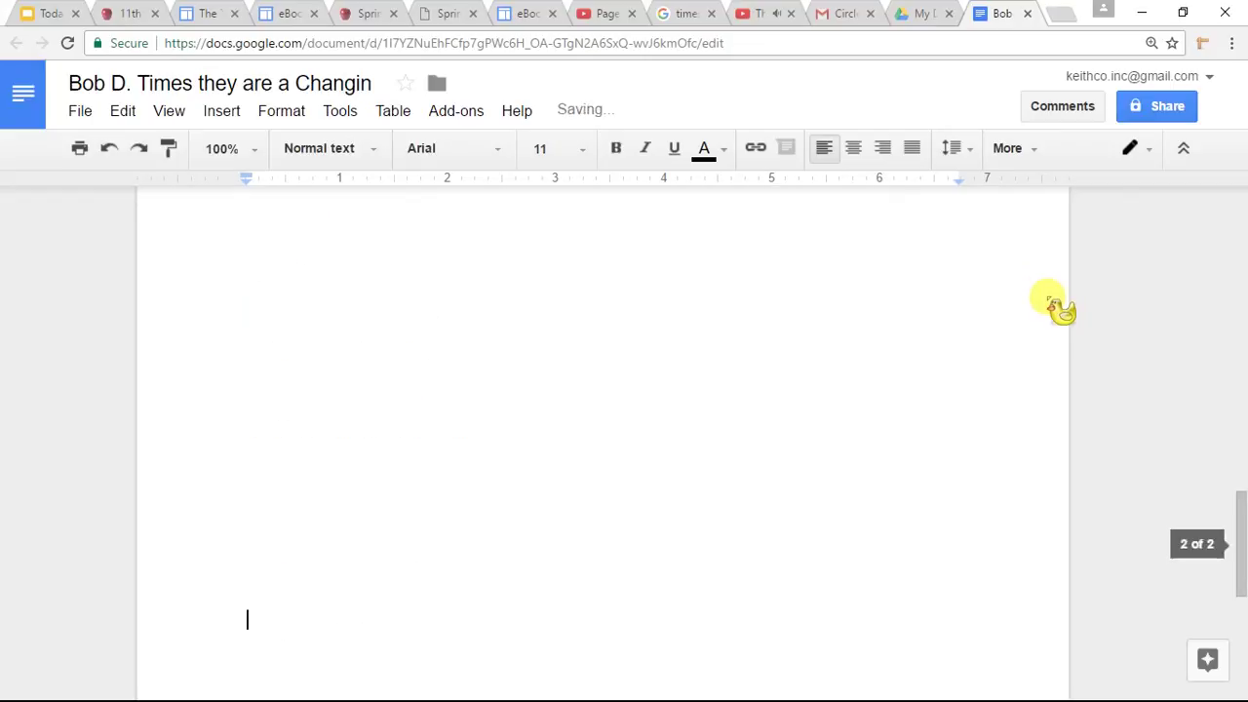
scroll(819, 388, "up", 3)
scroll(819, 388, "up", 15)
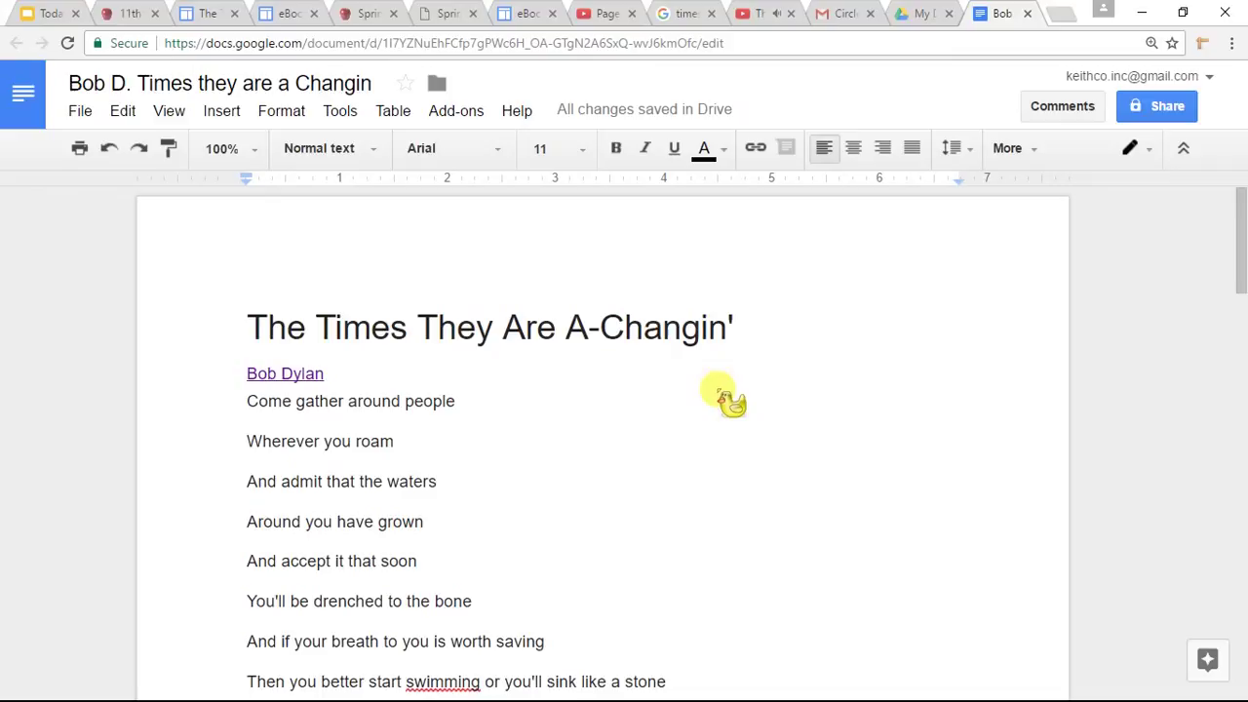
Delete the title, artist and opening lyrics down to the first "For the times they are a-changing" line.
key("XF86AudioLowerVolume")
left_click_drag(245, 321, 712, 665)
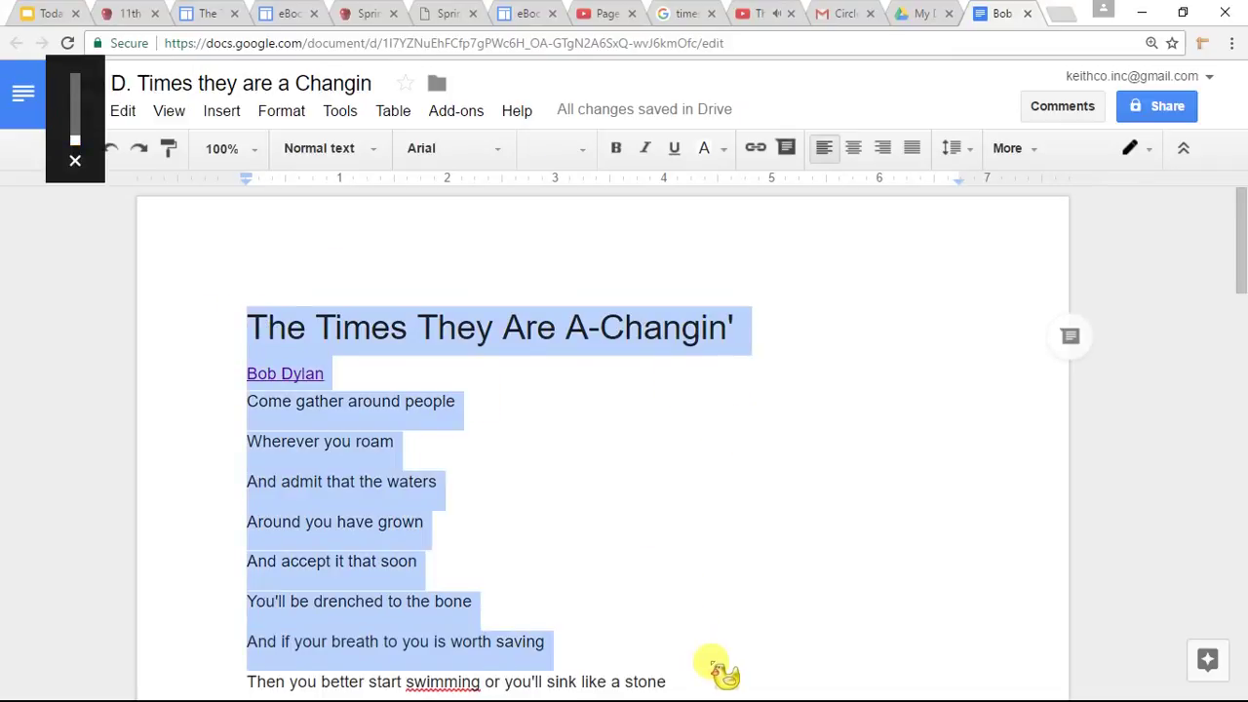
key("Delete")
key("Delete")
key("Delete")
key("Delete")
key("Delete")
key("Delete")
key("Delete")
key("Delete")
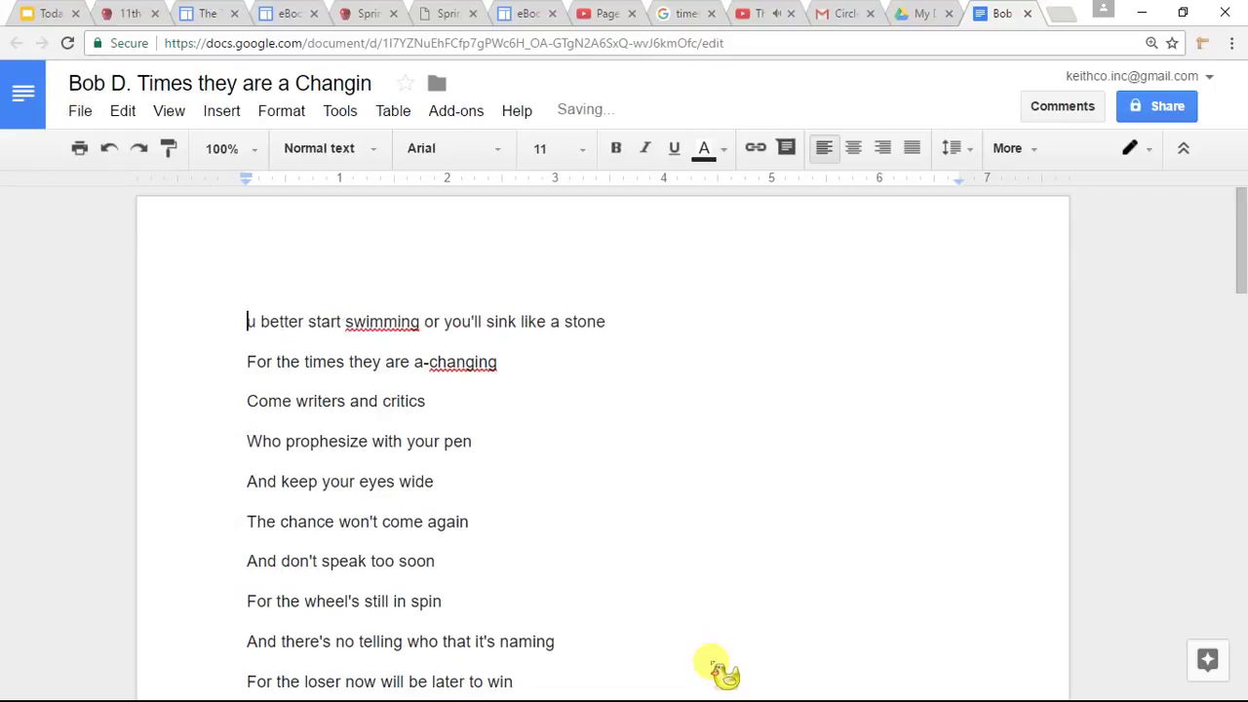
key("Delete")
key("Delete")
key("Delete")
key("Delete")
key("Delete")
key("Delete")
key("Delete")
key("Delete")
key("Delete")
key("Delete")
key("Delete")
key("Delete")
key("Delete")
key("Delete")
key("Delete")
key("Delete")
key("Delete")
key("Delete")
key("Delete")
key("Delete")
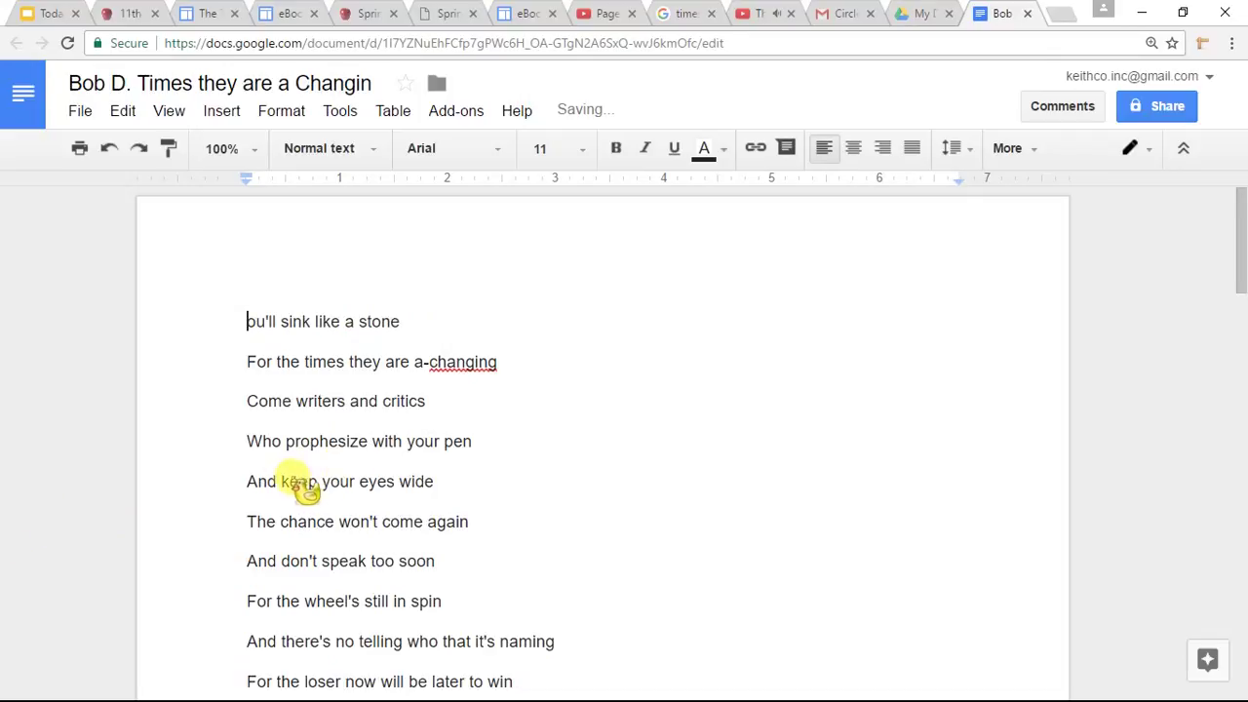
key("Delete")
key("Delete")
key("Delete")
key("Delete")
key("Delete")
key("Delete")
key("Delete")
key("Delete")
key("Delete")
key("Delete")
key("Delete")
key("Delete")
key("Delete")
key("Delete")
key("Delete")
key("Delete")
key("Delete")
key("Delete")
key("Delete")
key("Delete")
Delete all the remaining lyrics at once and undo that deletion.
key("ctrl+a")
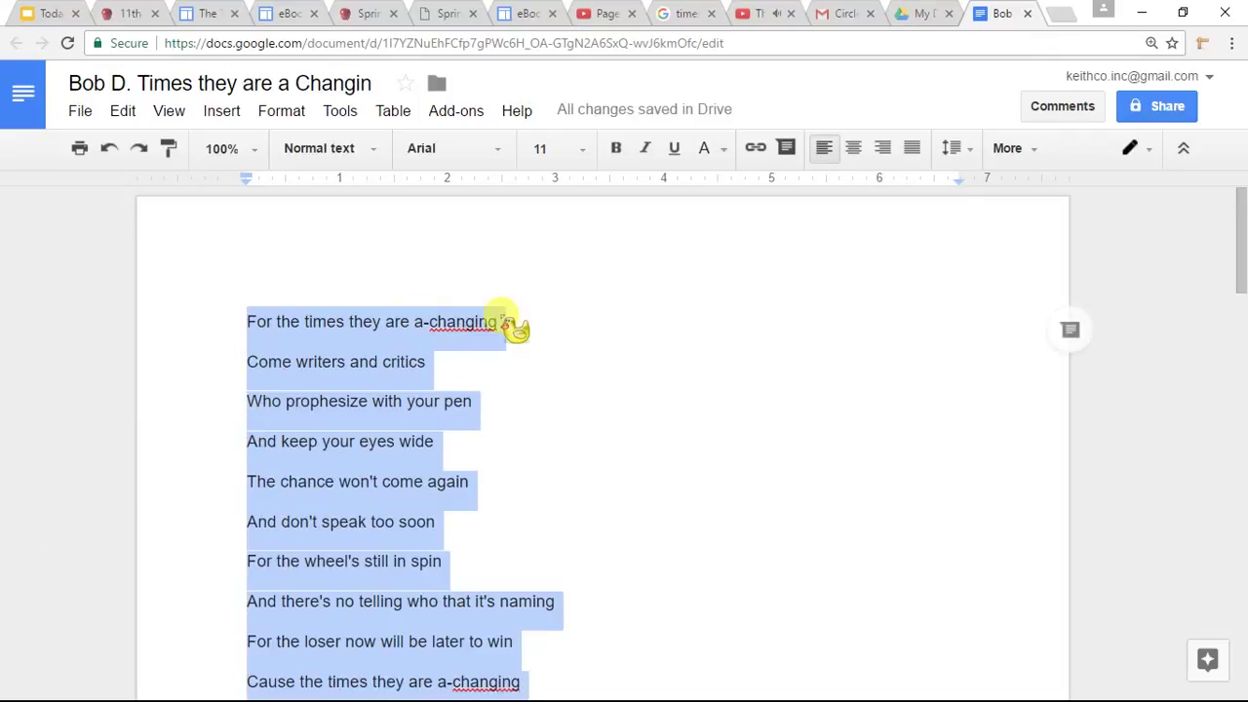
key("Delete")
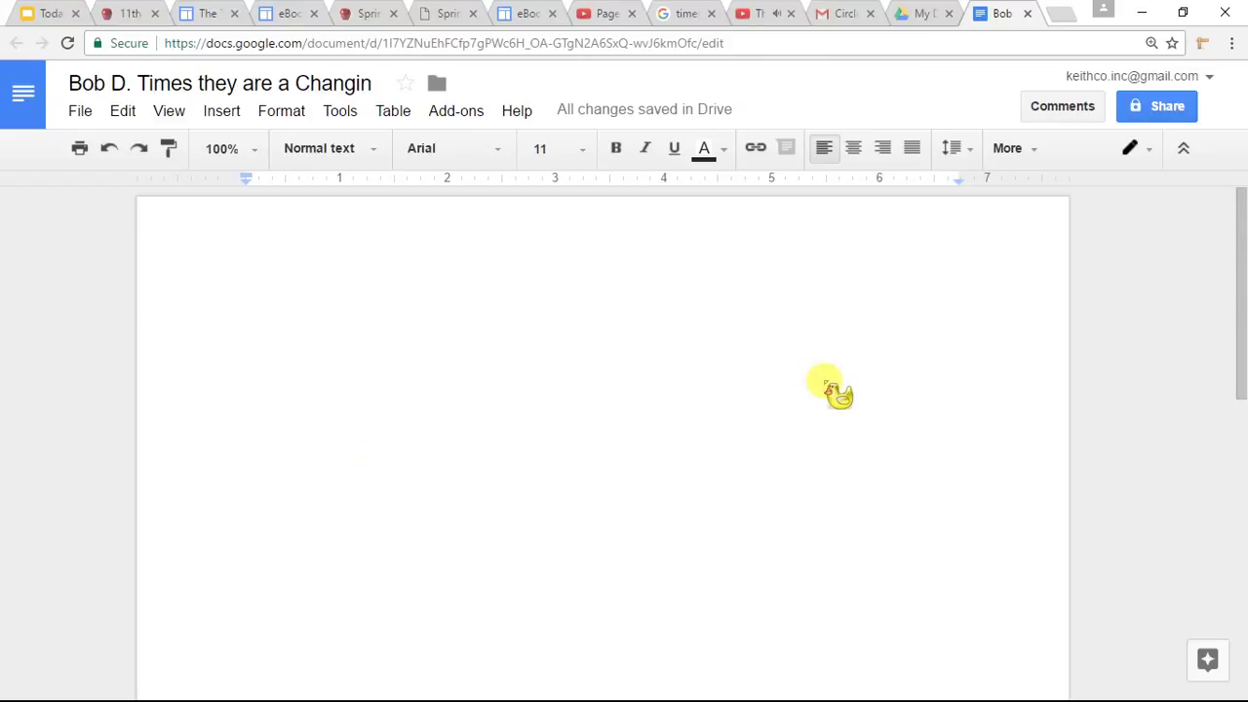
key("ctrl+v")
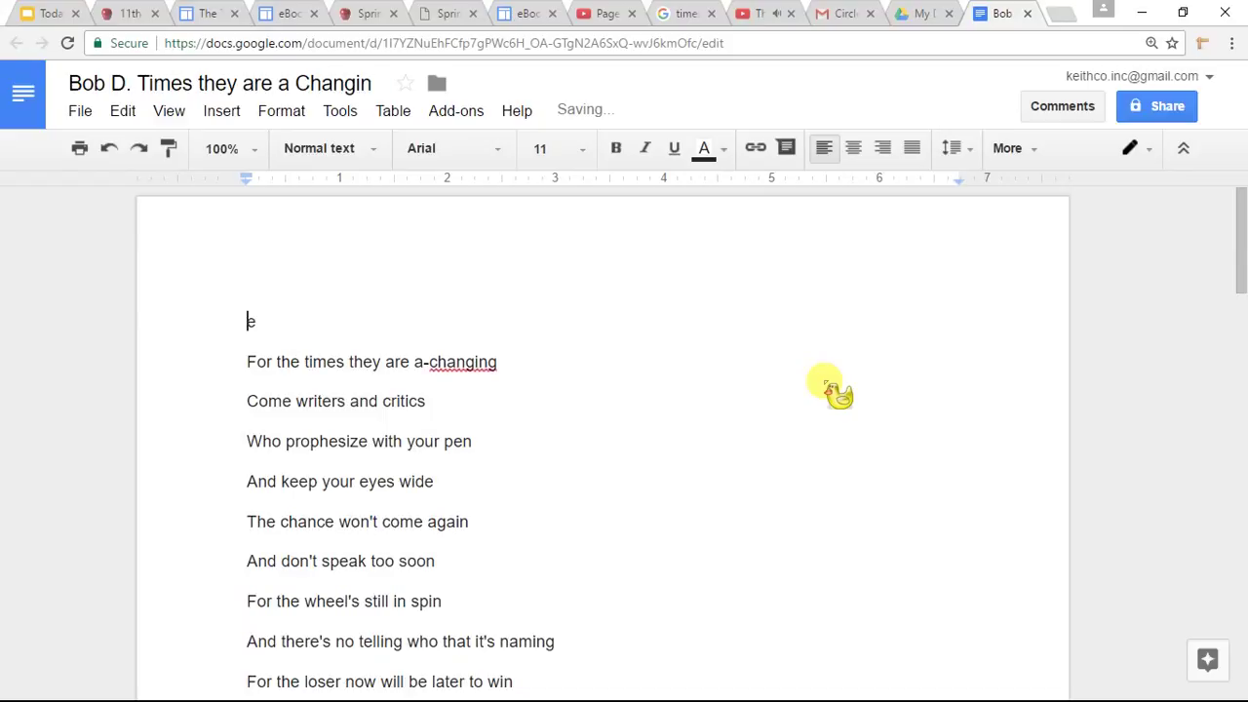
scroll(825, 432, "down", 5)
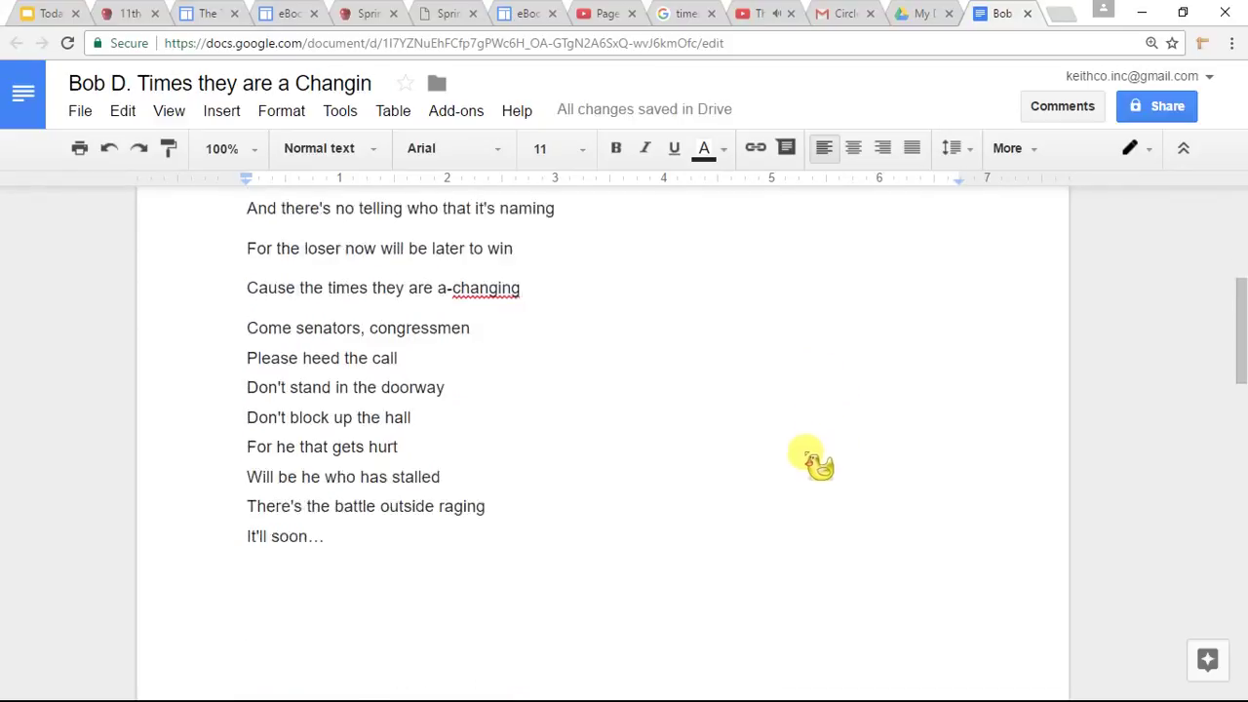
left_click_drag(366, 424, 688, 465)
left_click(663, 418)
scroll(663, 429, "down", 6)
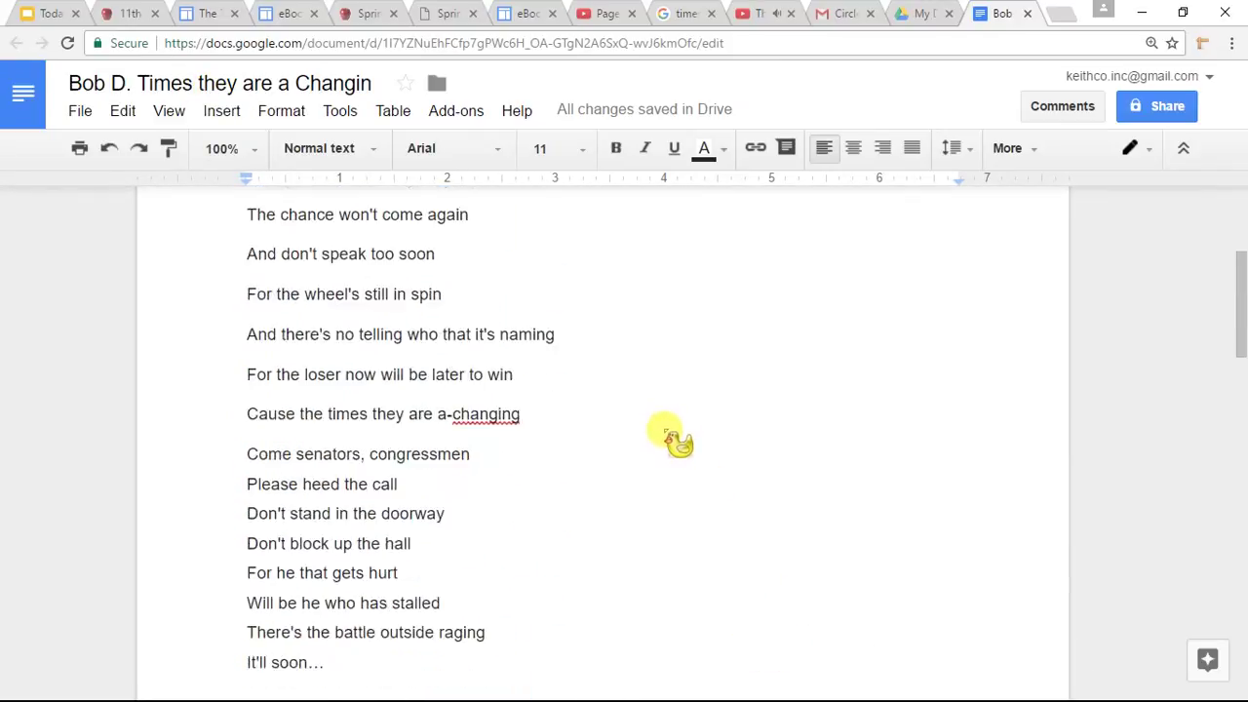
scroll(651, 442, "up", 10)
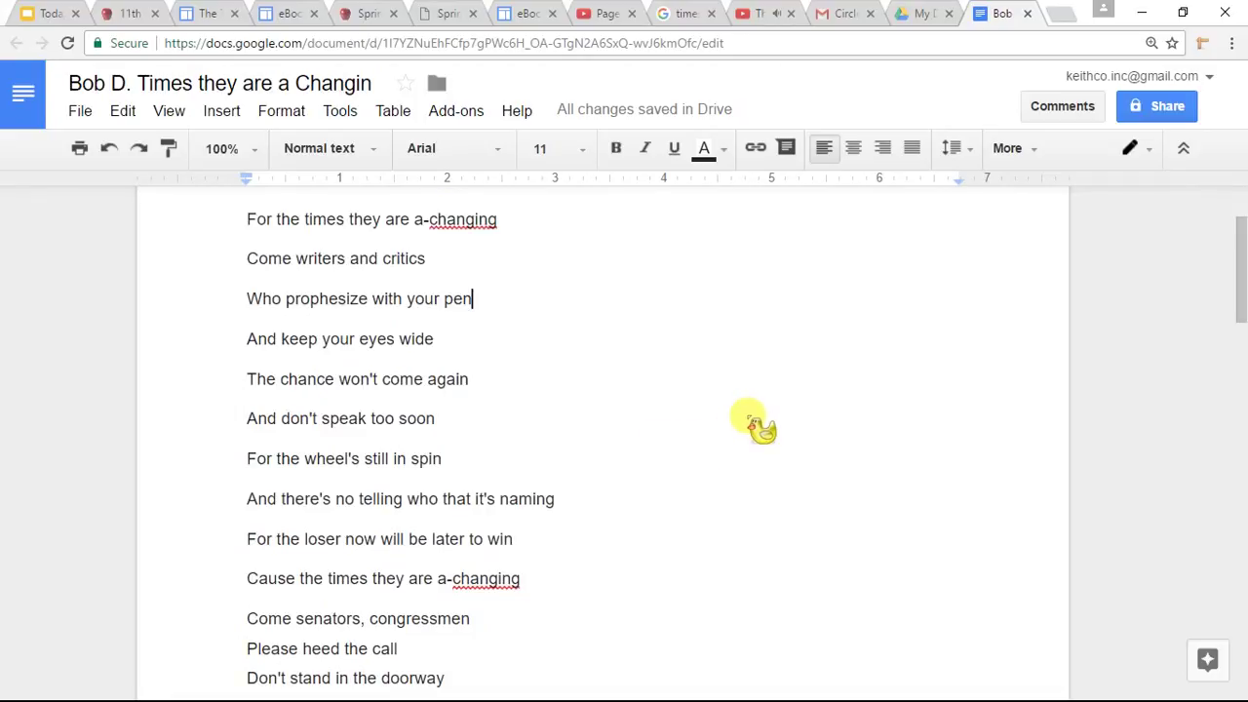
Select all the lyrics in the document and delete them.
key("ctrl+a")
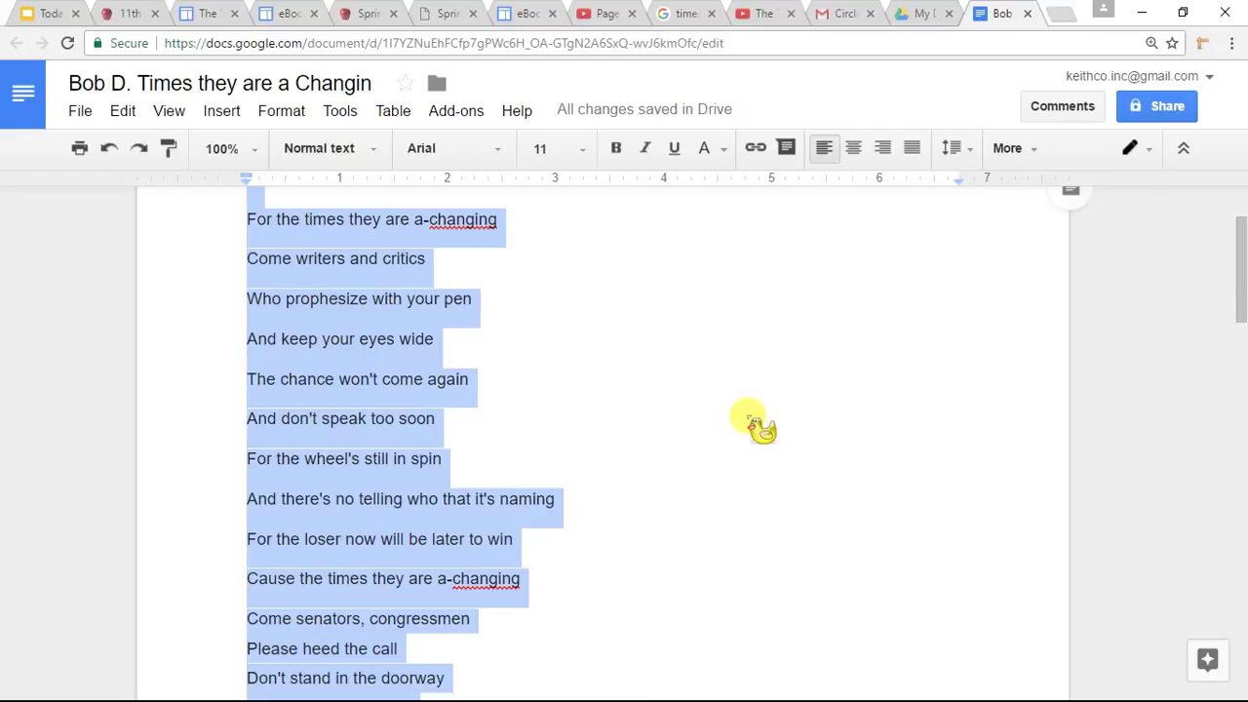
key("Delete")
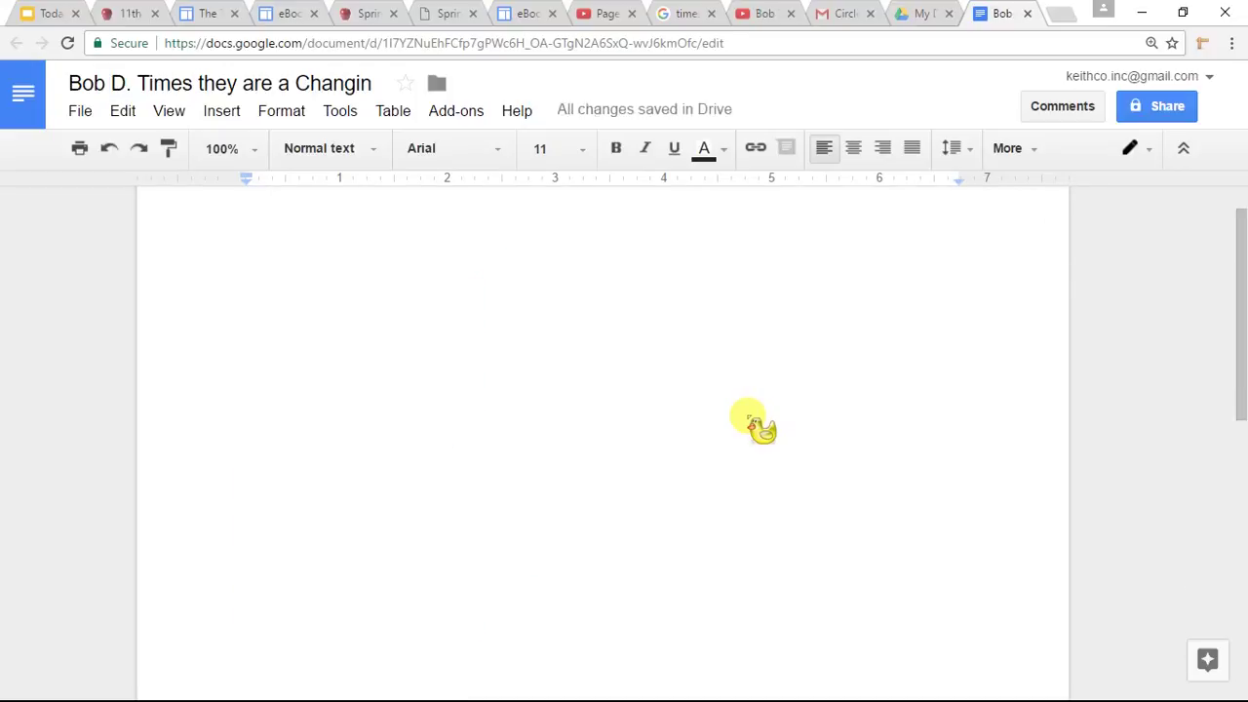
scroll(756, 424, "up", 1)
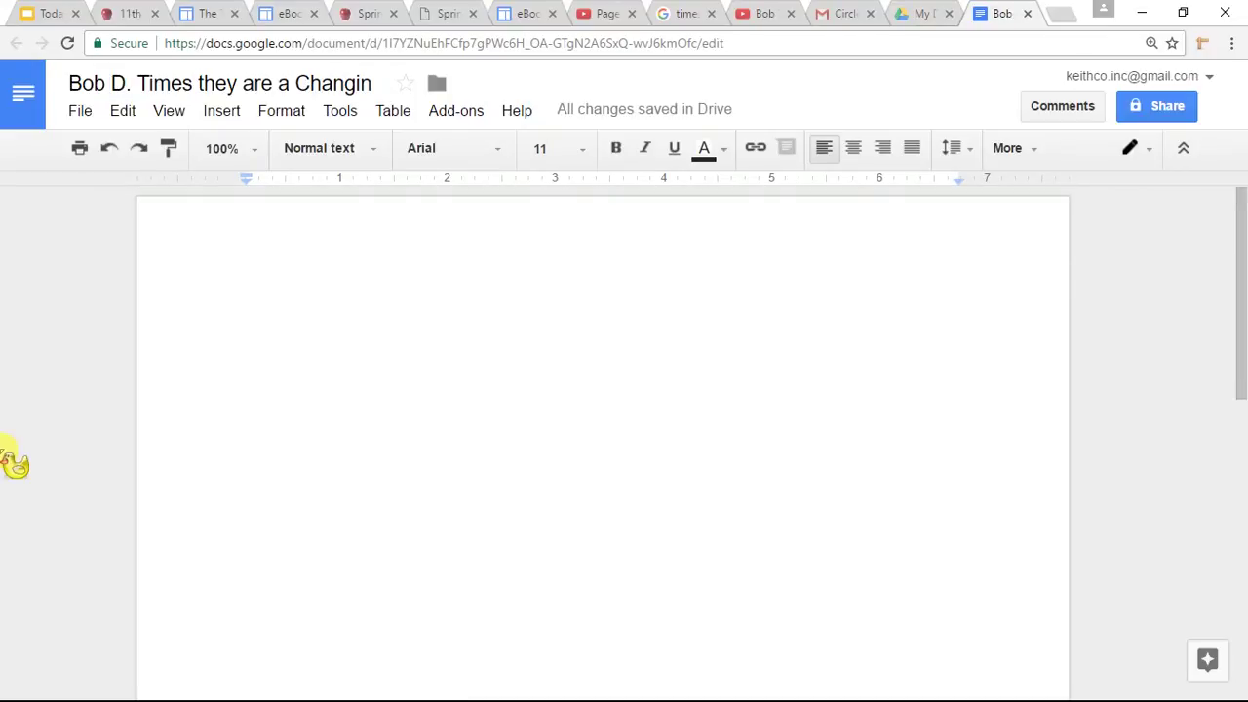
Write "CTRL Z---GO BACK ONE MOVE" as the first line of the empty document and start a new line.
type("C")
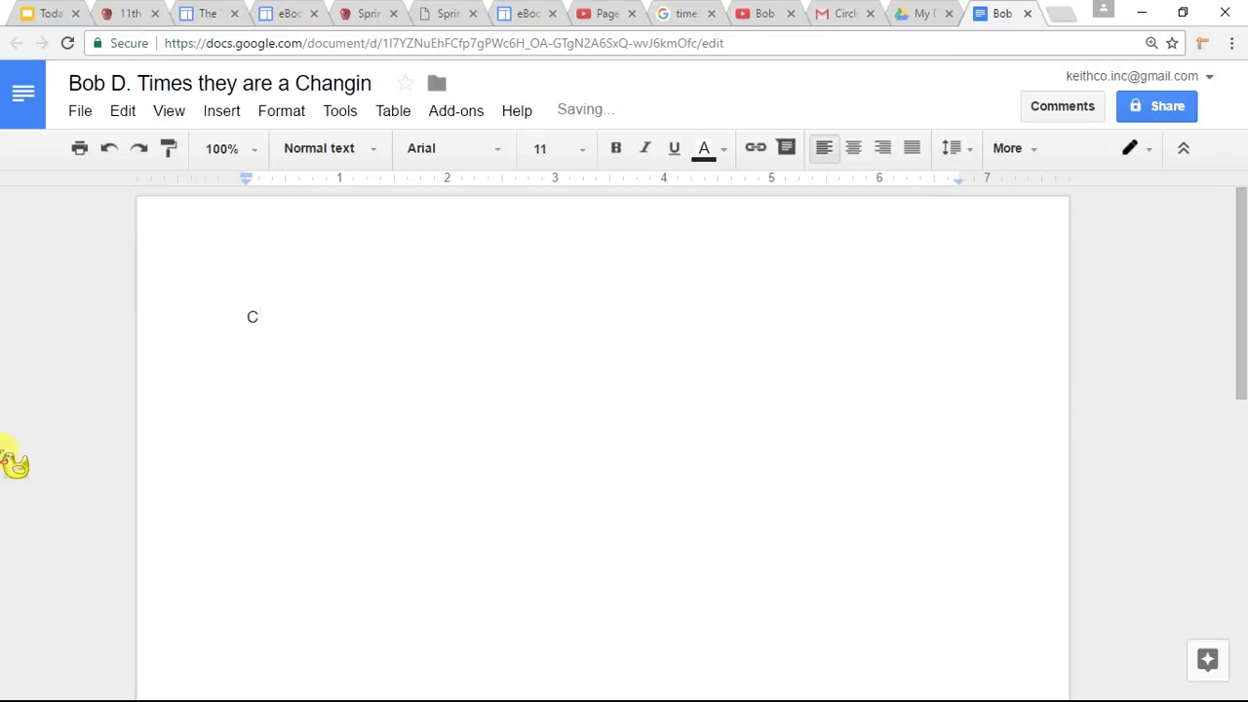
type("TRL Z---GO BACK ON")
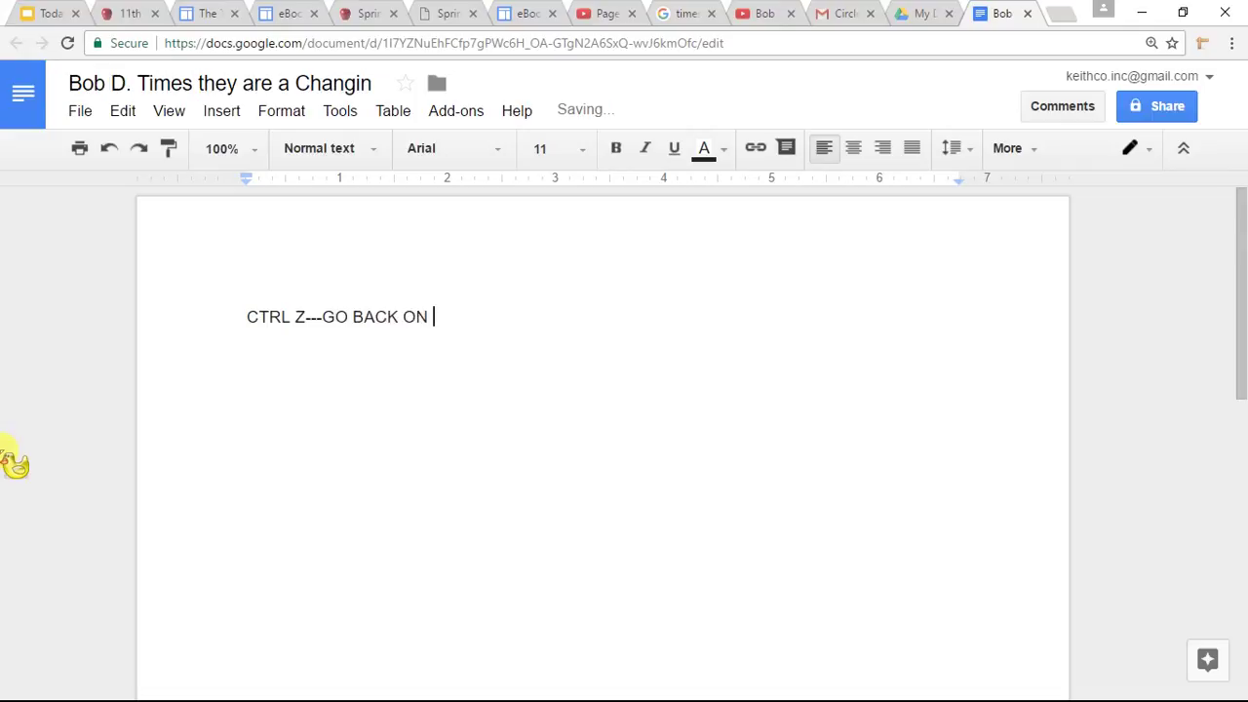
type("E MOVE")
key("Return")
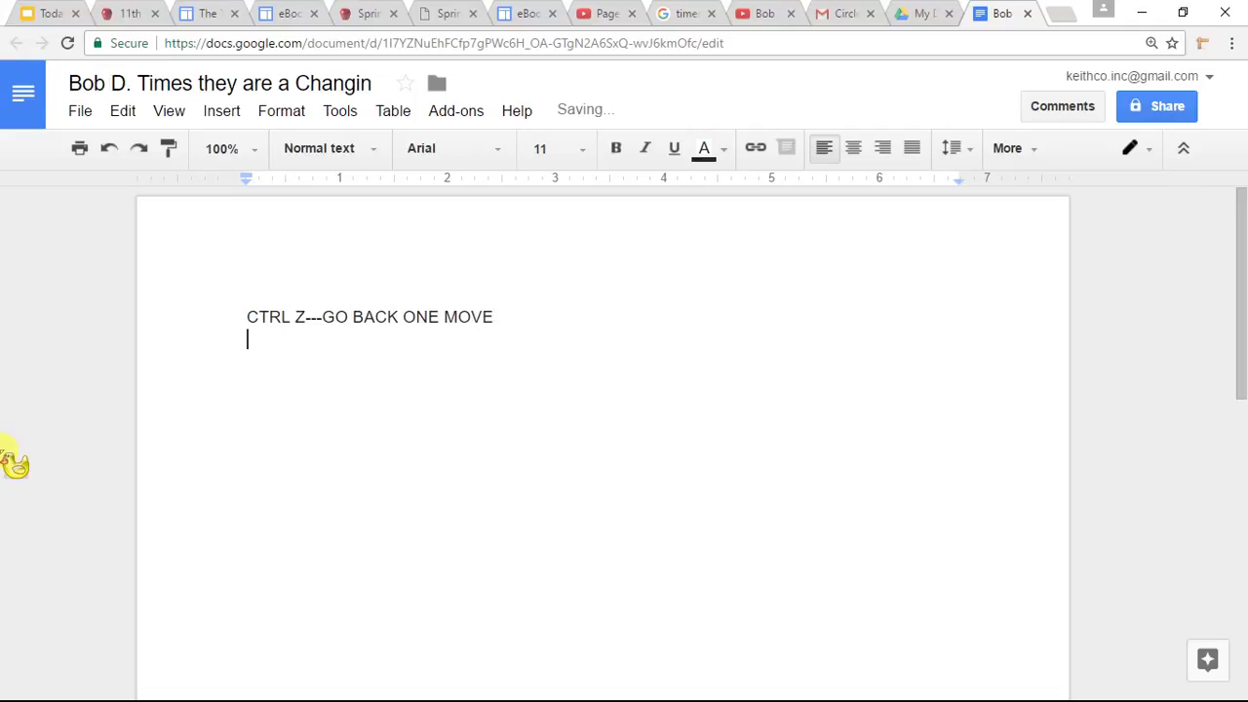
Add the lines "CTRL Y---GO FORWARD" and "CTRL A---SELECT ALL" to the shortcut list.
type("CTRL y")
key("BackSpace")
type("Y")
key("BackSpace")
type("---")
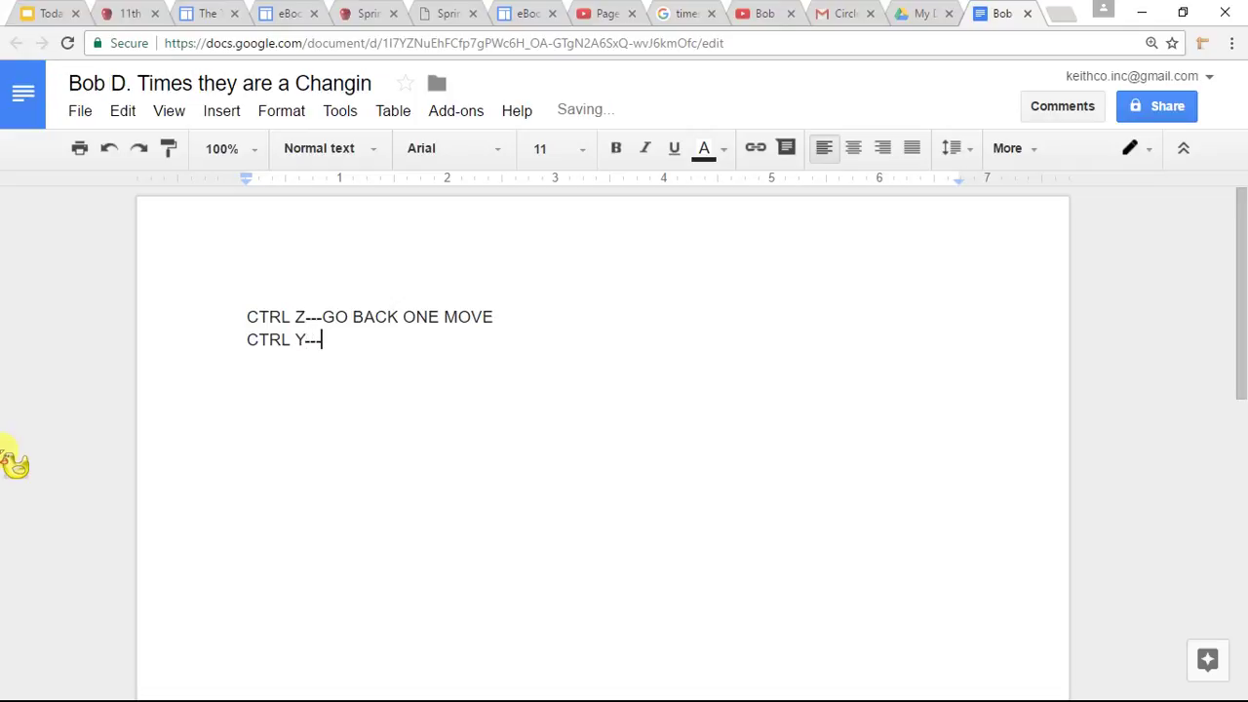
type("GO FORWARD")
key("Return")
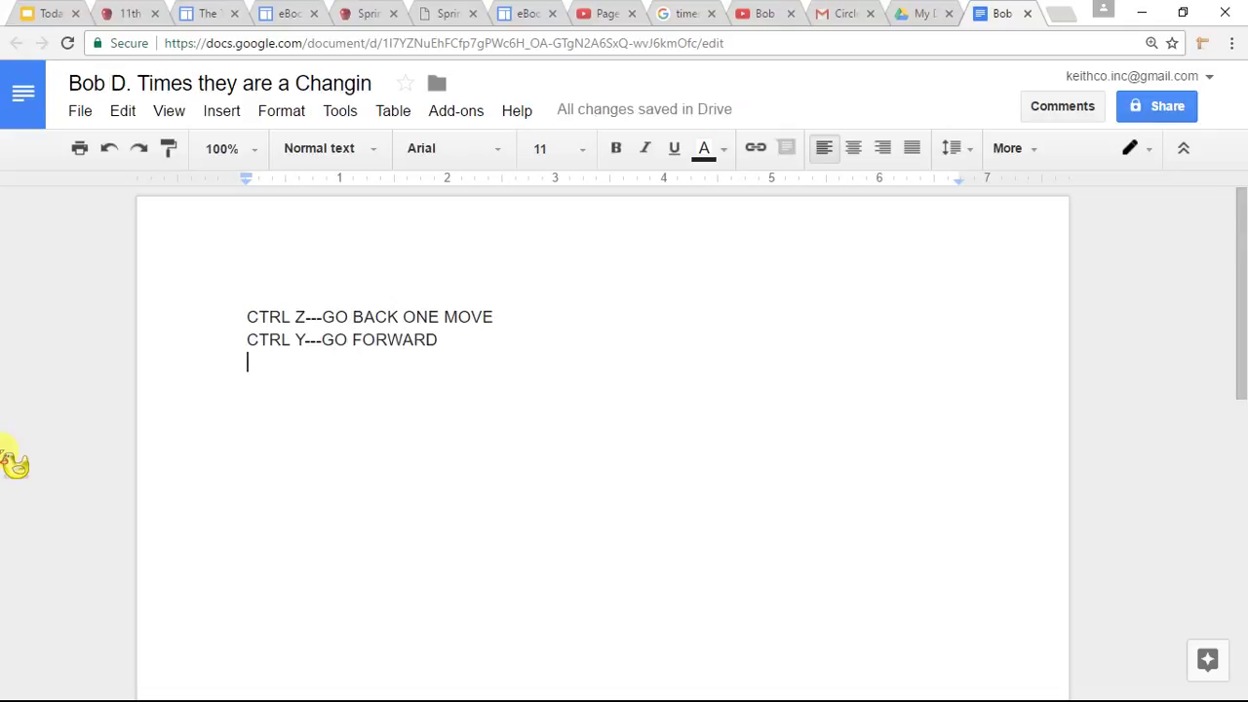
type("CTRL A")
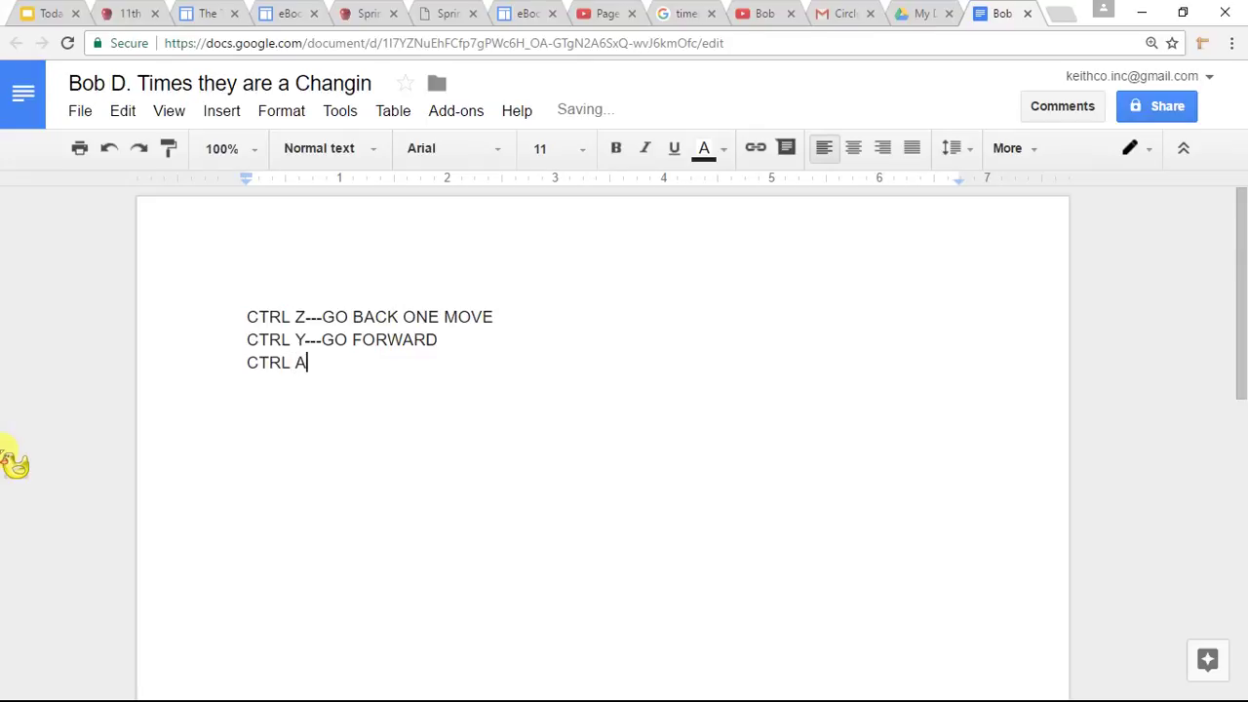
type("---SELECT ALL")
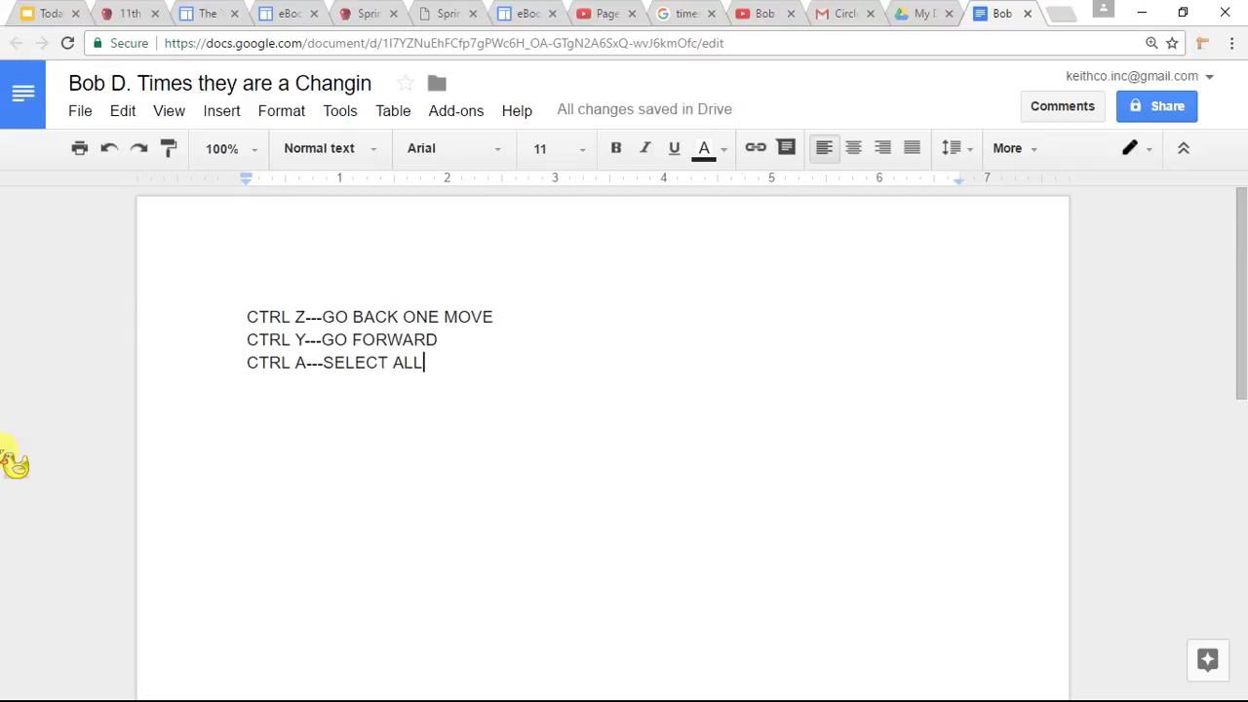
Add the line "CTRL F---FIND ON PAGE WORDS" below the select all entry and start a new line.
key("ctrl+a")
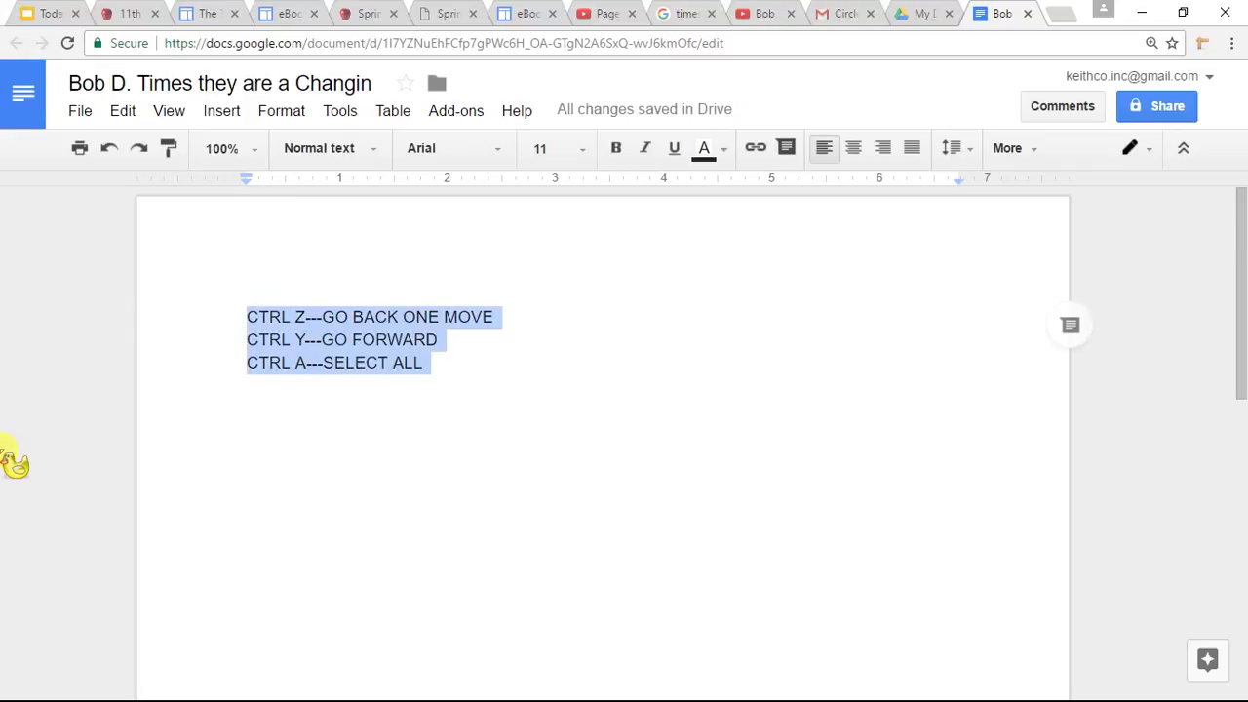
left_click(448, 363)
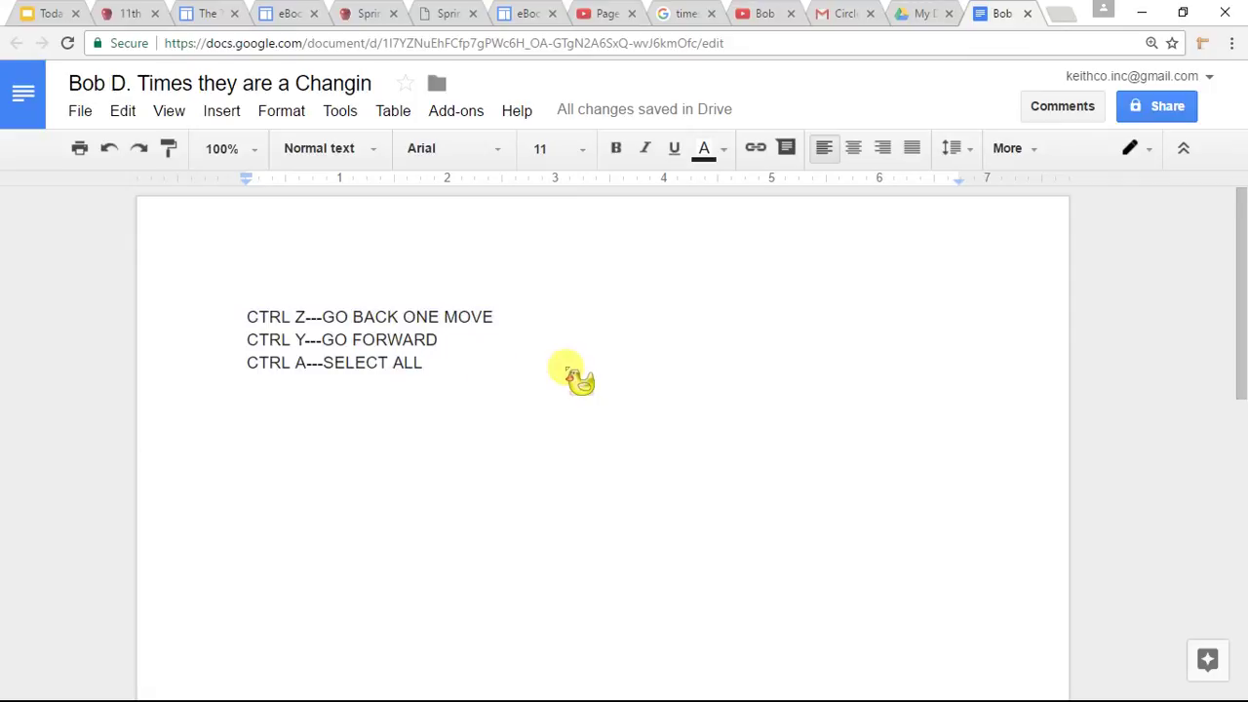
key("Return")
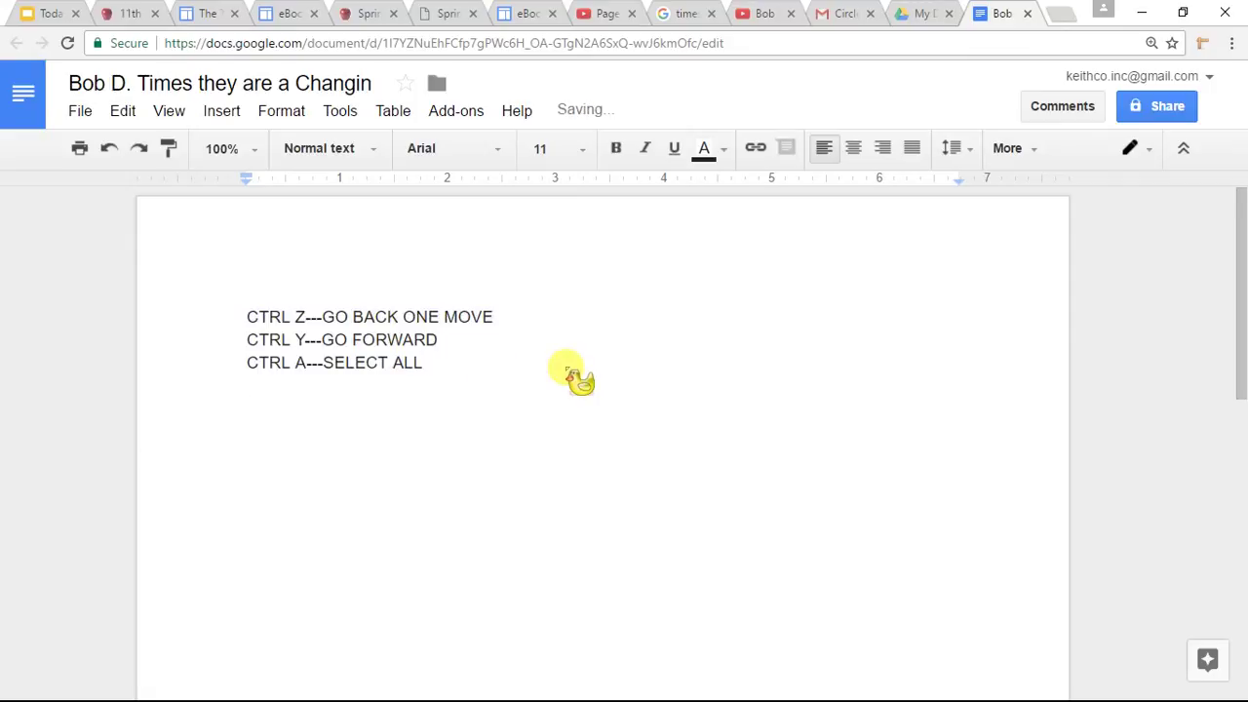
type("C")
key("BackSpace")
type("CTRL F")
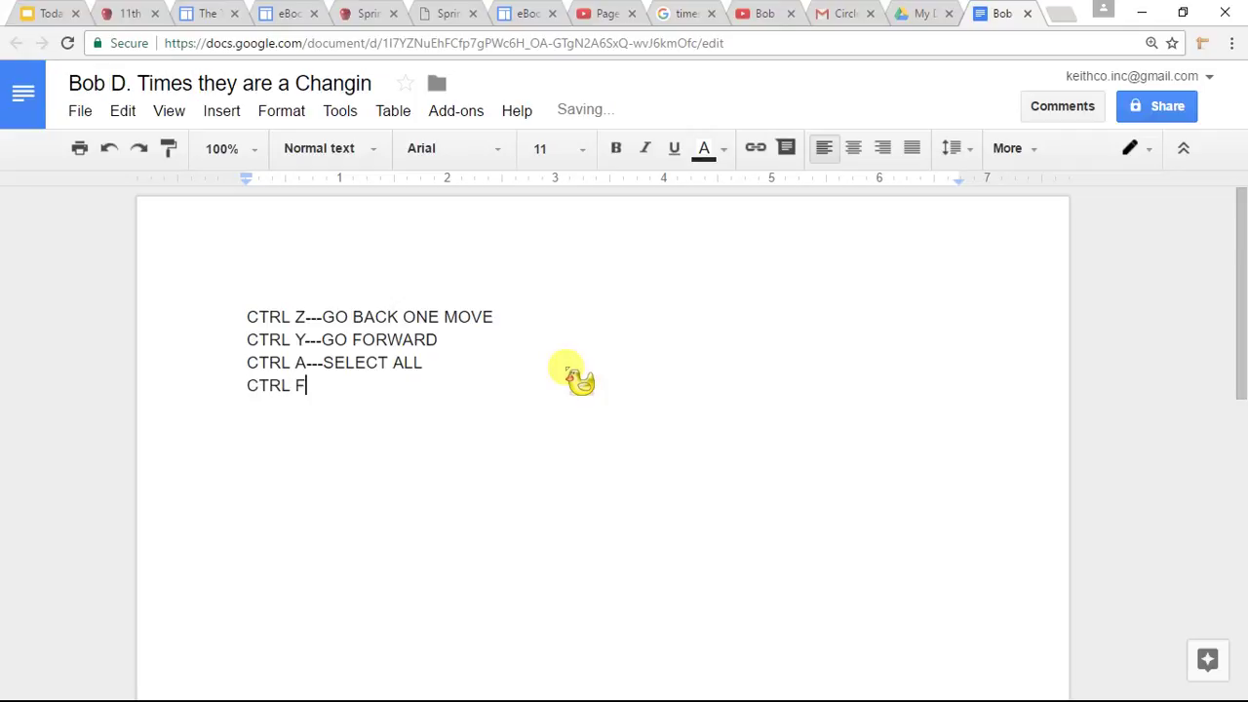
type("--- F")
key("BackSpace")
type("FIND ON PAG")
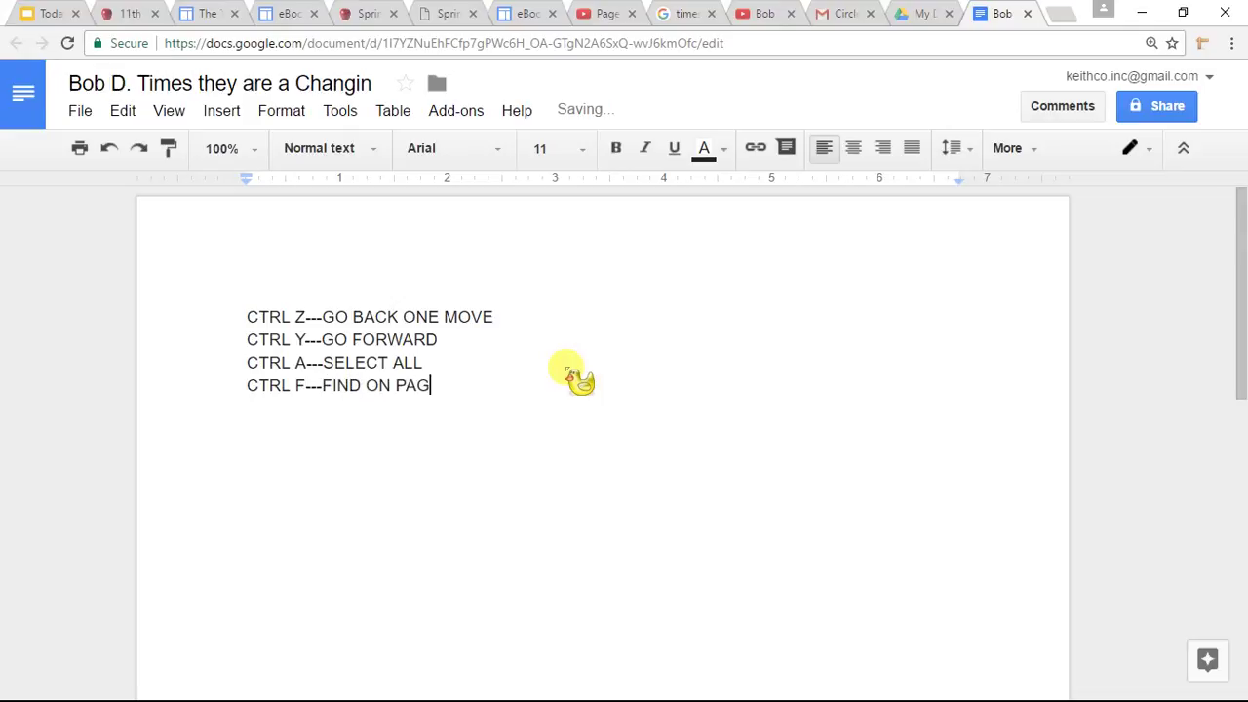
type("E WORDS")
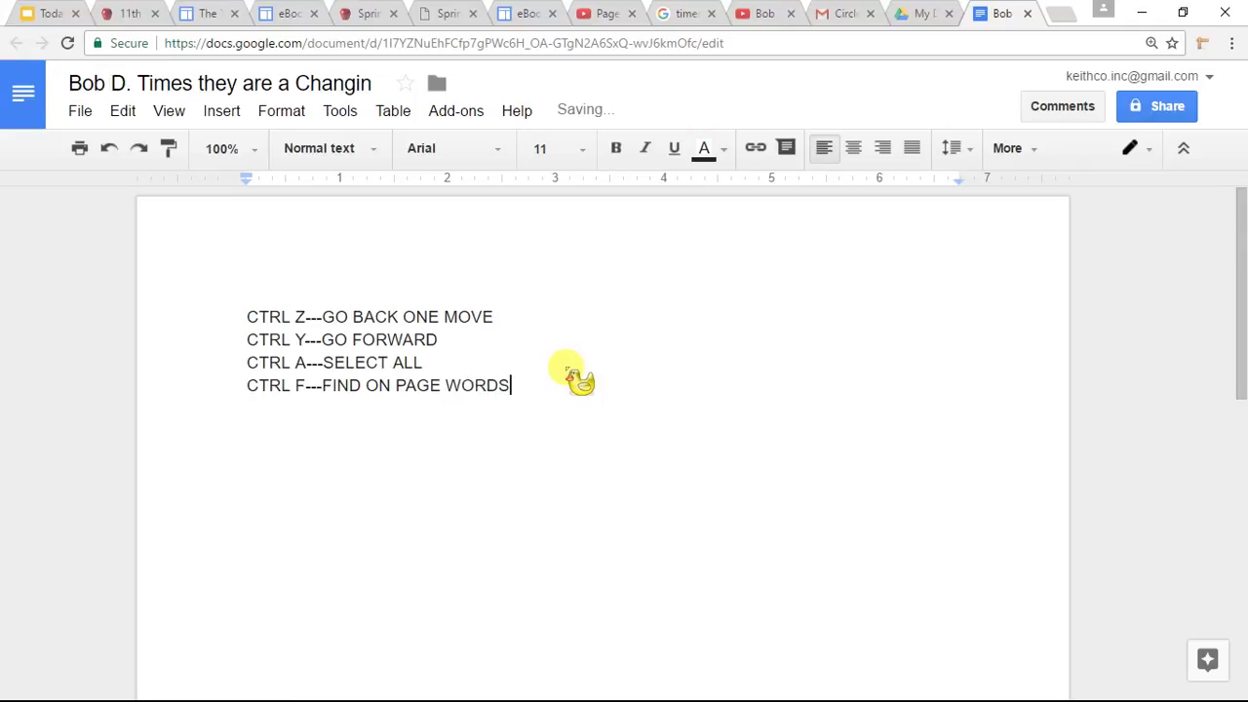
key("Return")
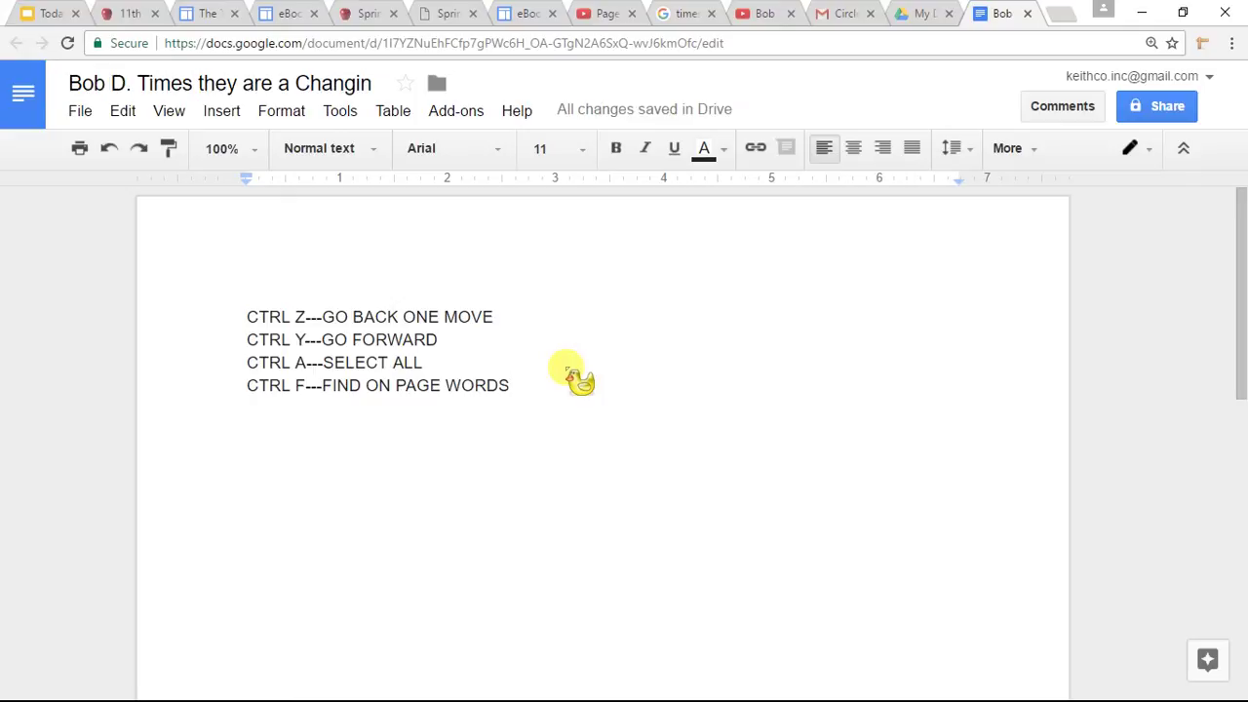
Add the lines "CTRL X--CUT" and "CTRL C--COPY" to the shortcut list.
type("CTR")
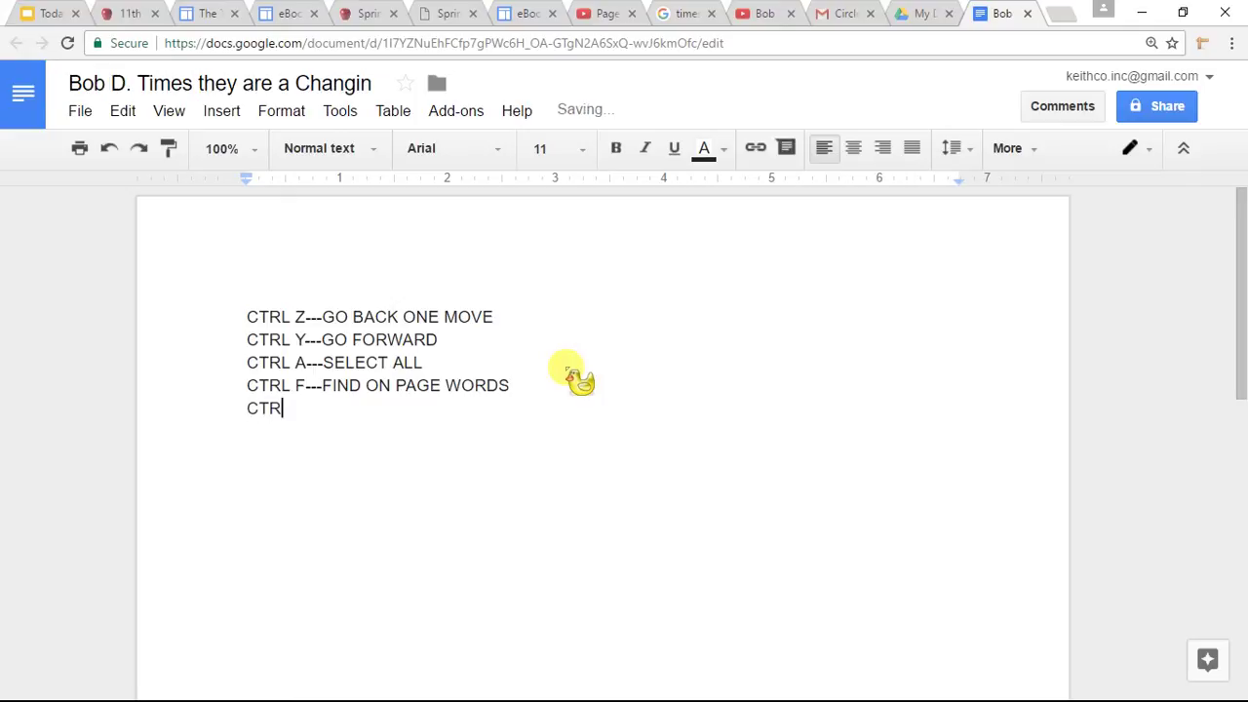
type("L X--CUT")
key("Return")
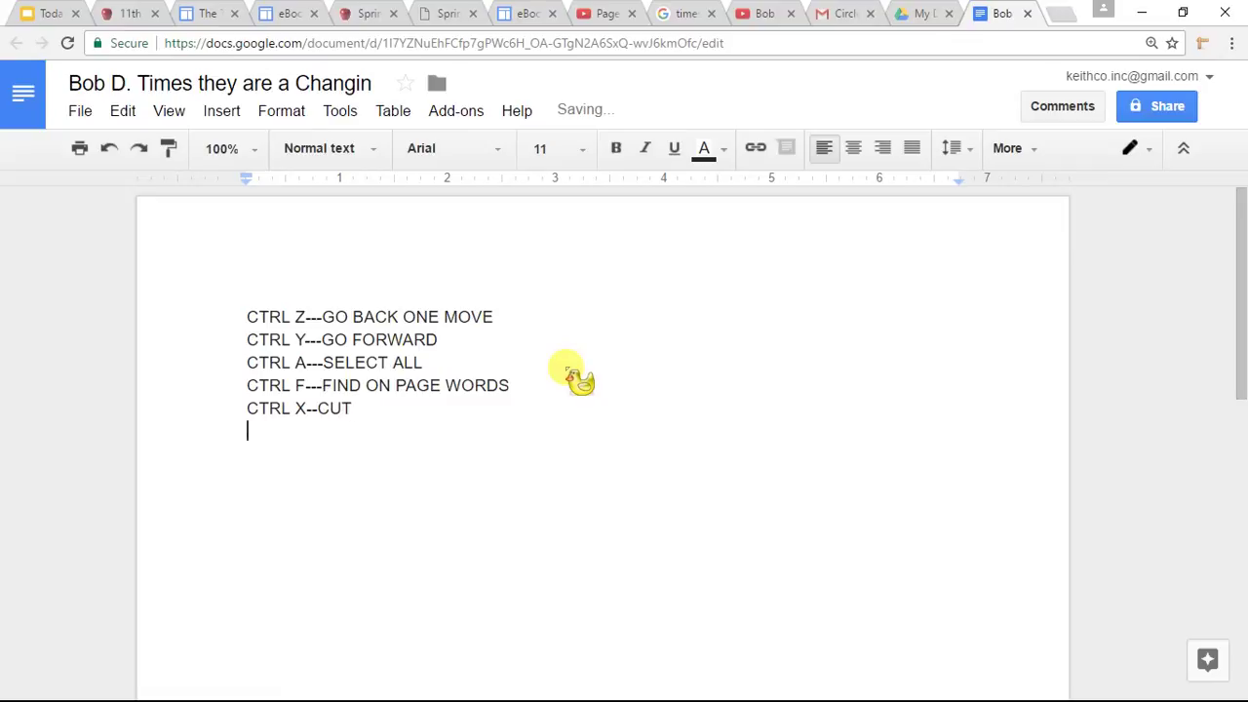
type("CTRL C")
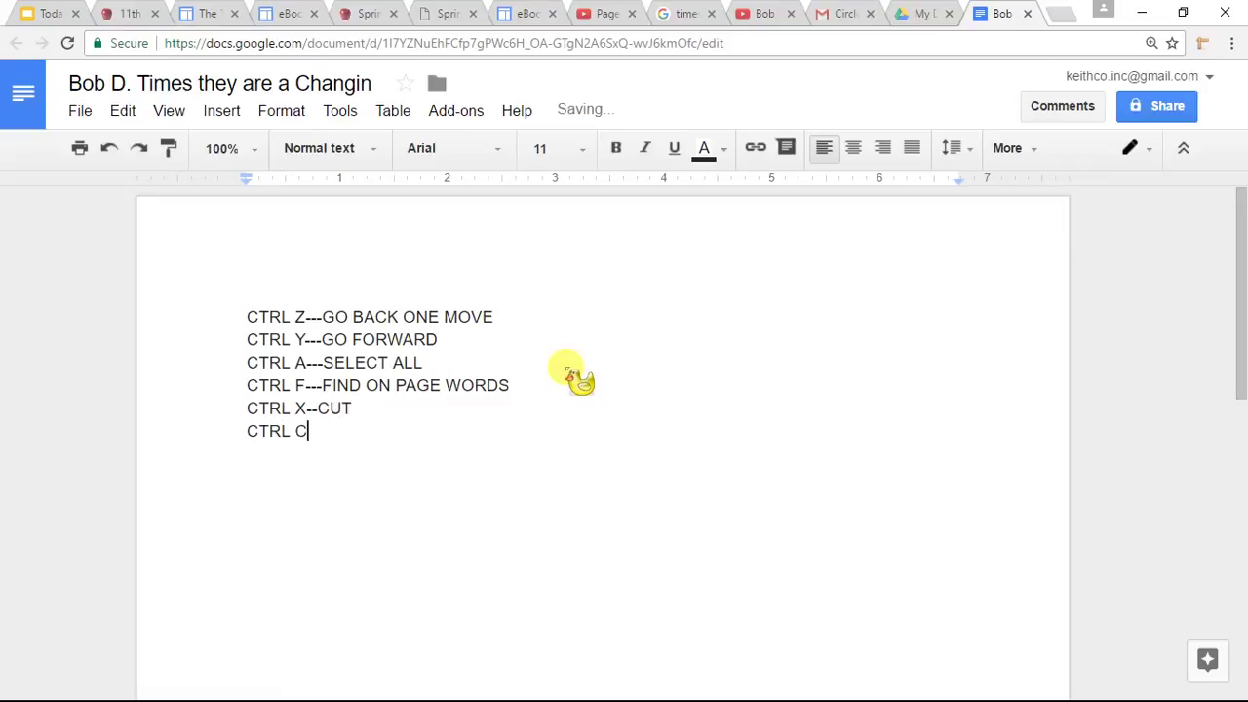
type("--C")
type("OPY")
key("Return")
Write "CTRL V--PASTE" as the last line of the shortcut list.
type("CTRL")
key("BackSpace")
type("L")
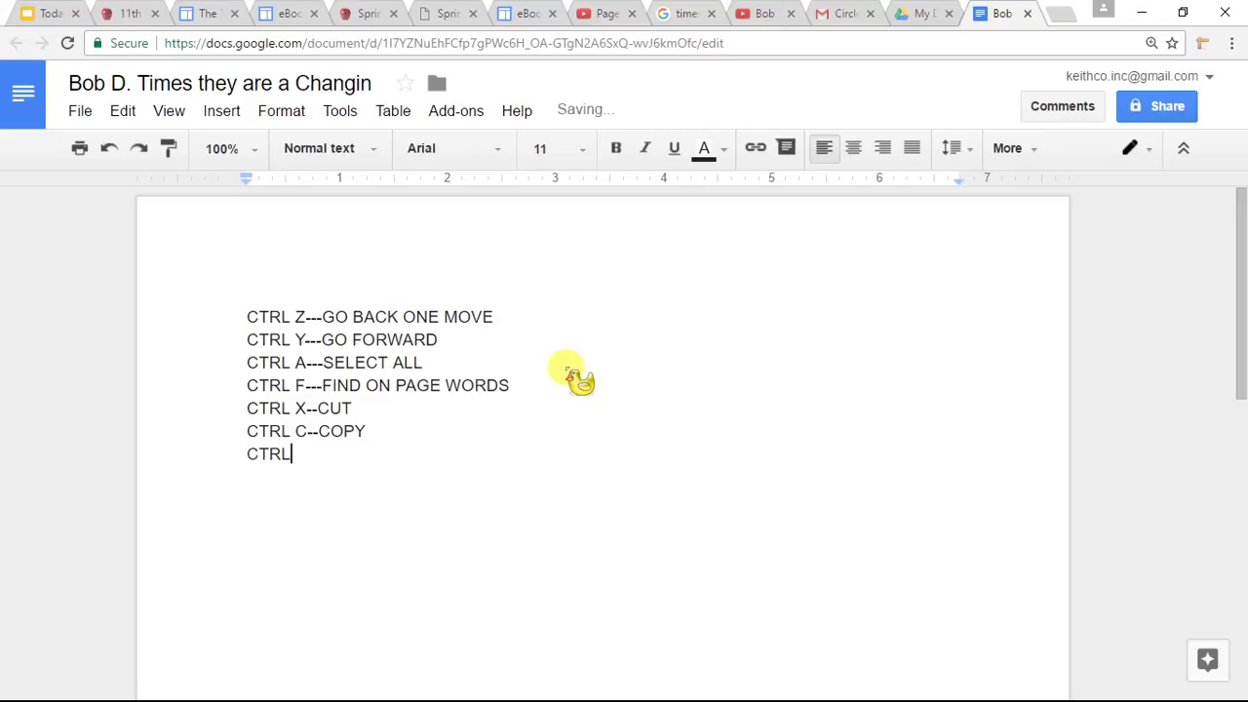
type(" V--PASTE")
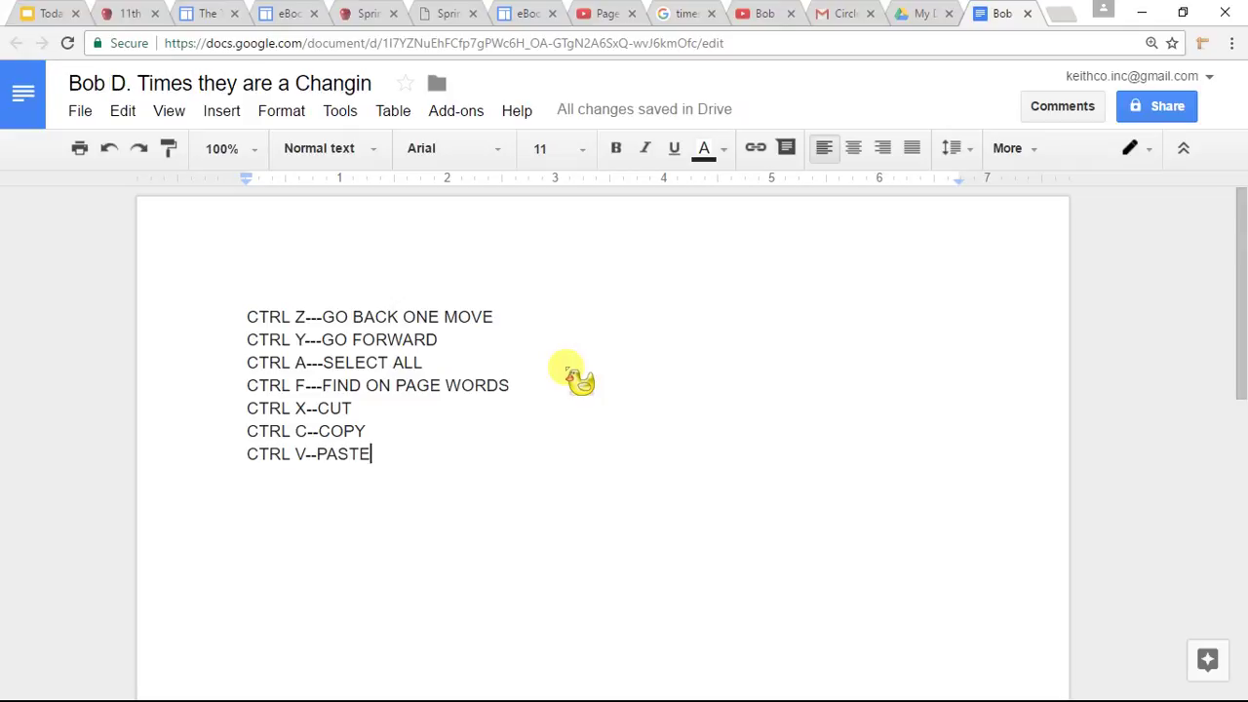
Undo the last typing on the CTRL V line and write "PASTE" there again.
left_click_drag(283, 440, 223, 312)
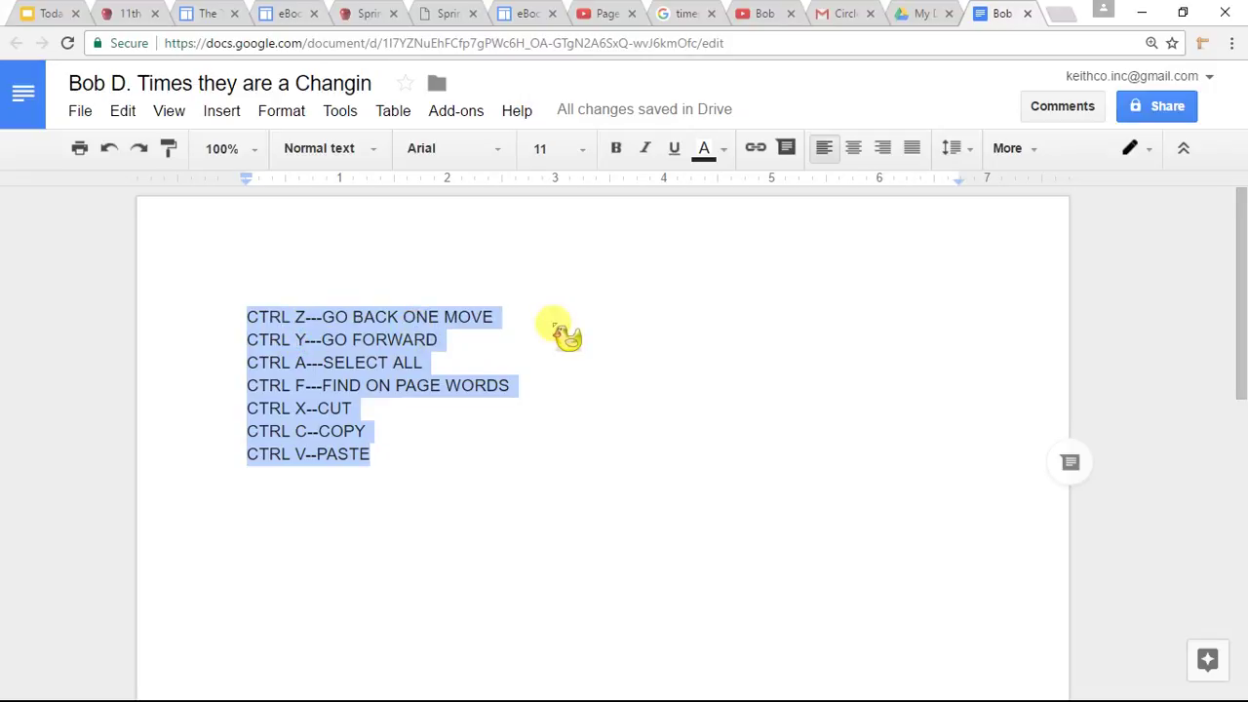
key("ctrl+z")
type("p")
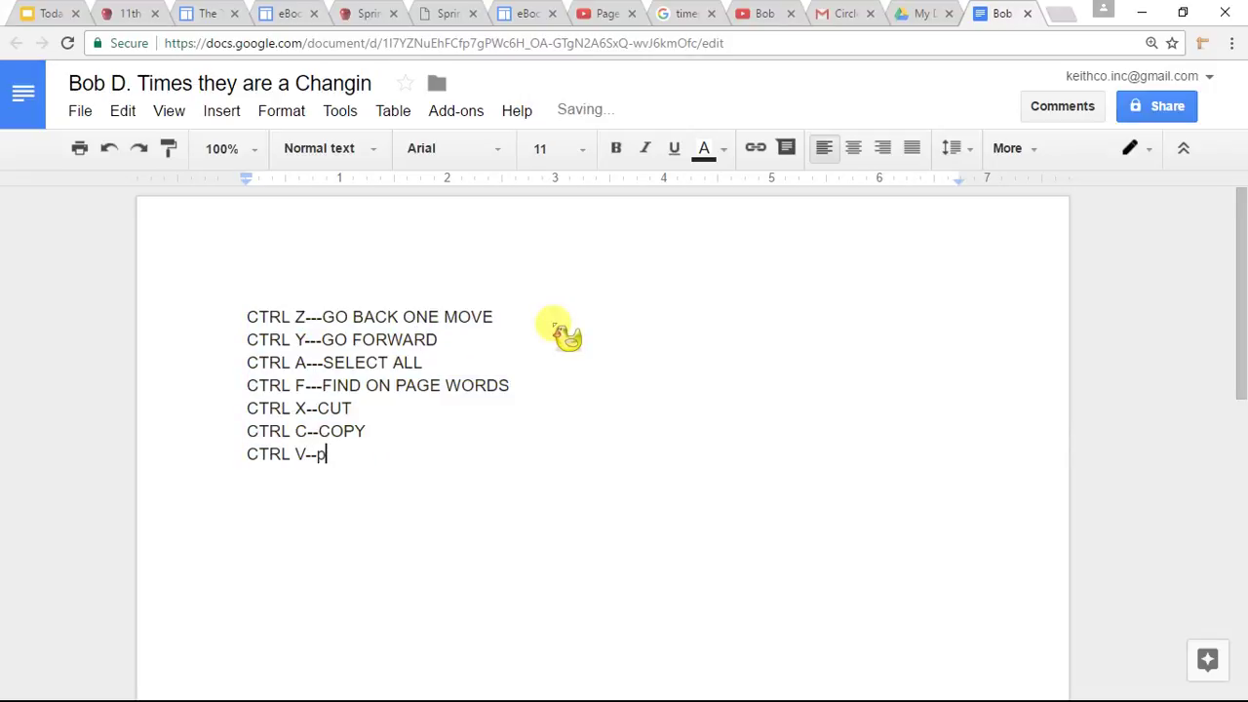
key("BackSpace")
type("PASTE")
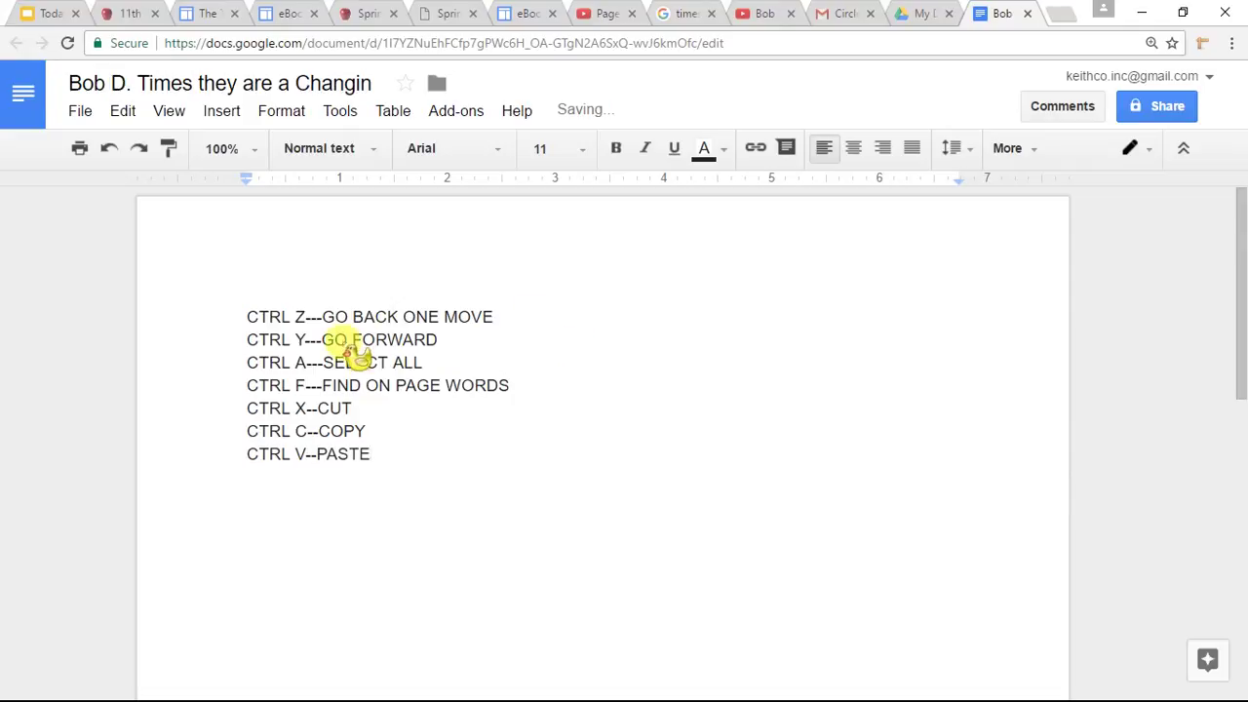
Select the whole shortcut list, open the find-in-document search, and return to the document text.
key("ctrl+a")
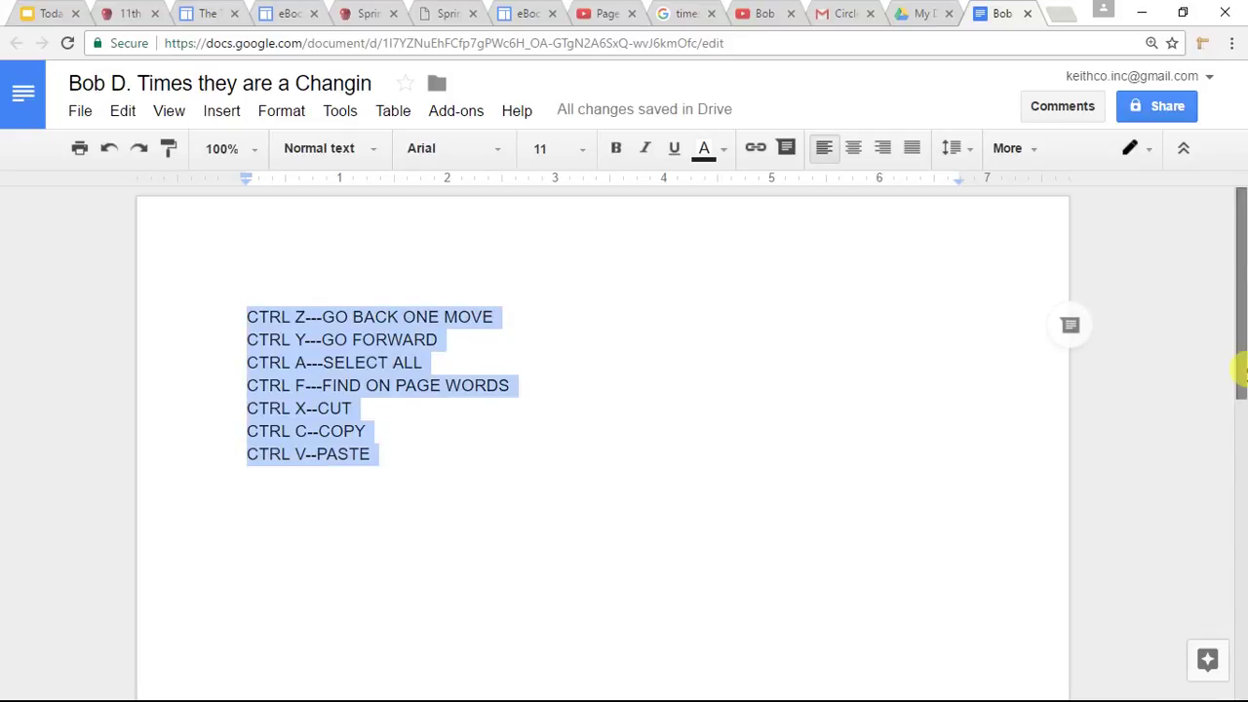
key("ctrl+f")
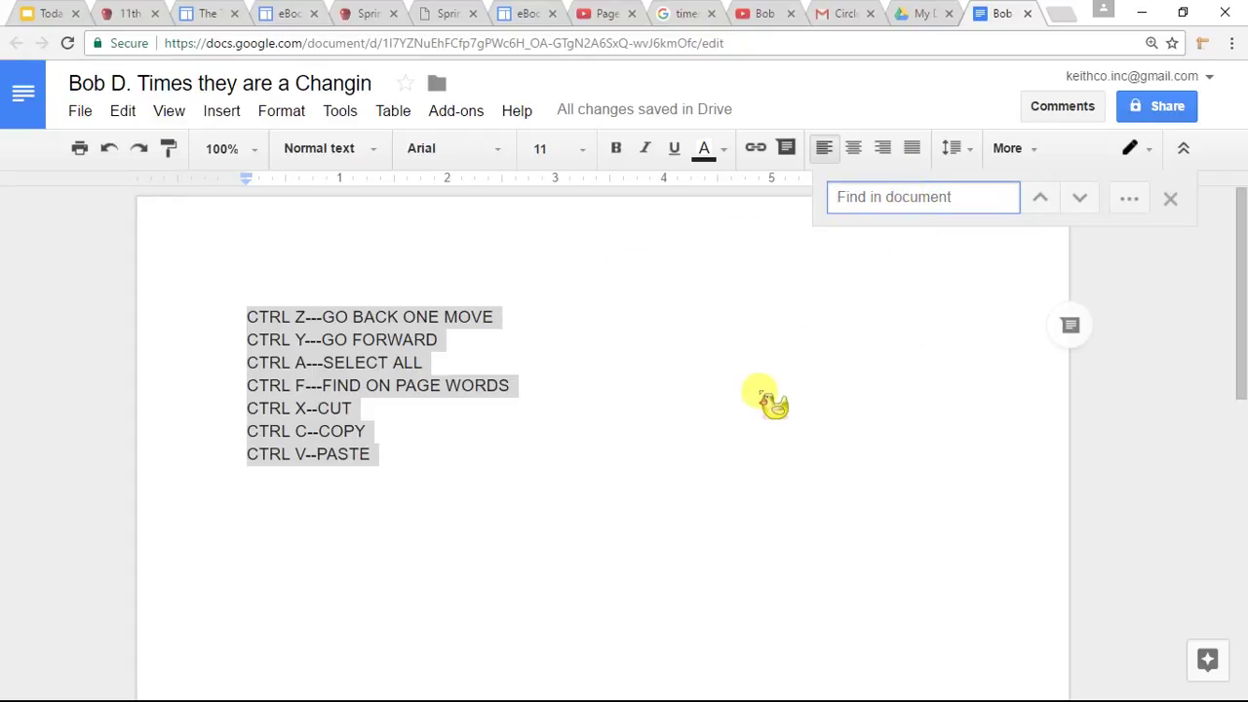
left_click(760, 395)
Cut the whole shortcut list out of the document and paste it back in.
key("ctrl+a")
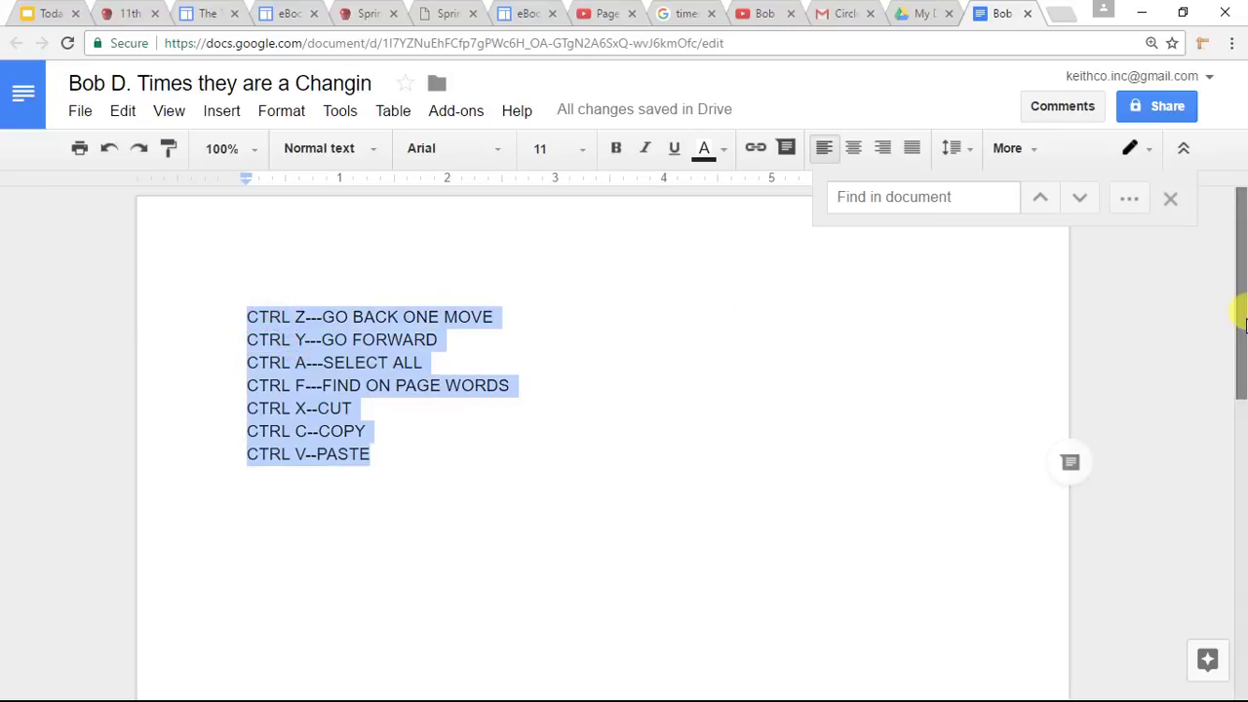
key("ctrl+x")
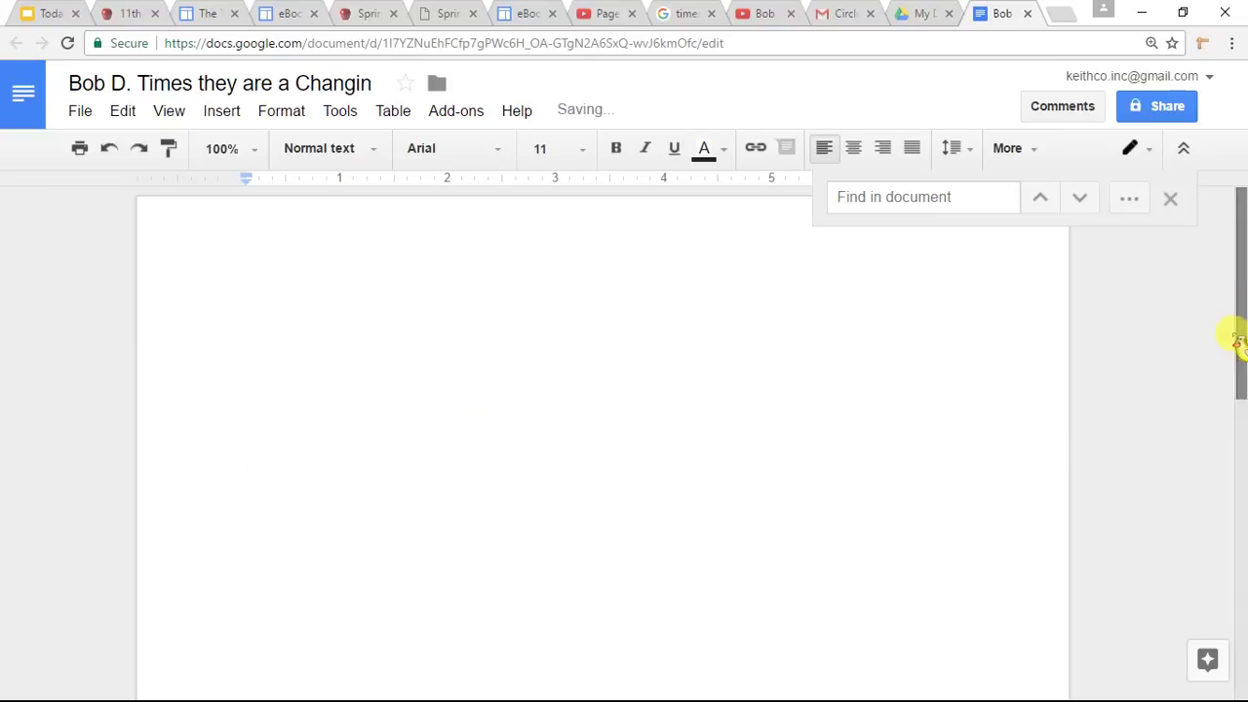
key("ctrl+v")
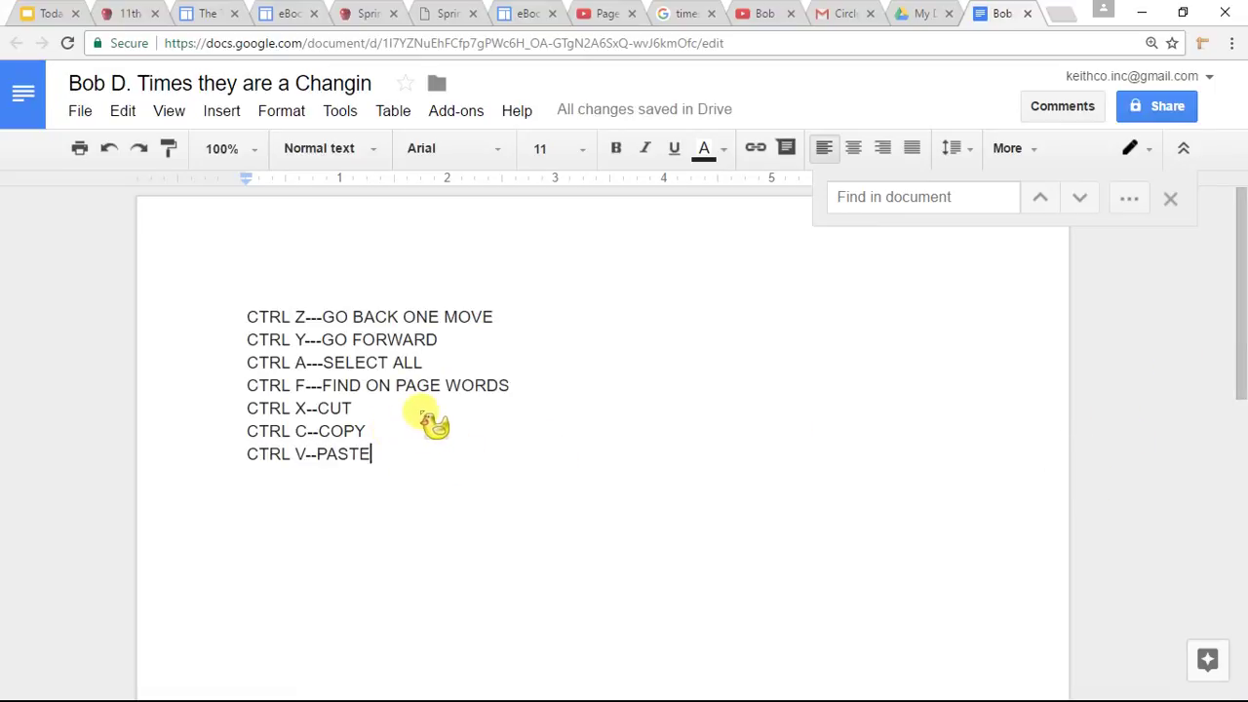
Paste a second copy of the shortcut list below the original, separated by a blank line.
left_click_drag(404, 459, 222, 310)
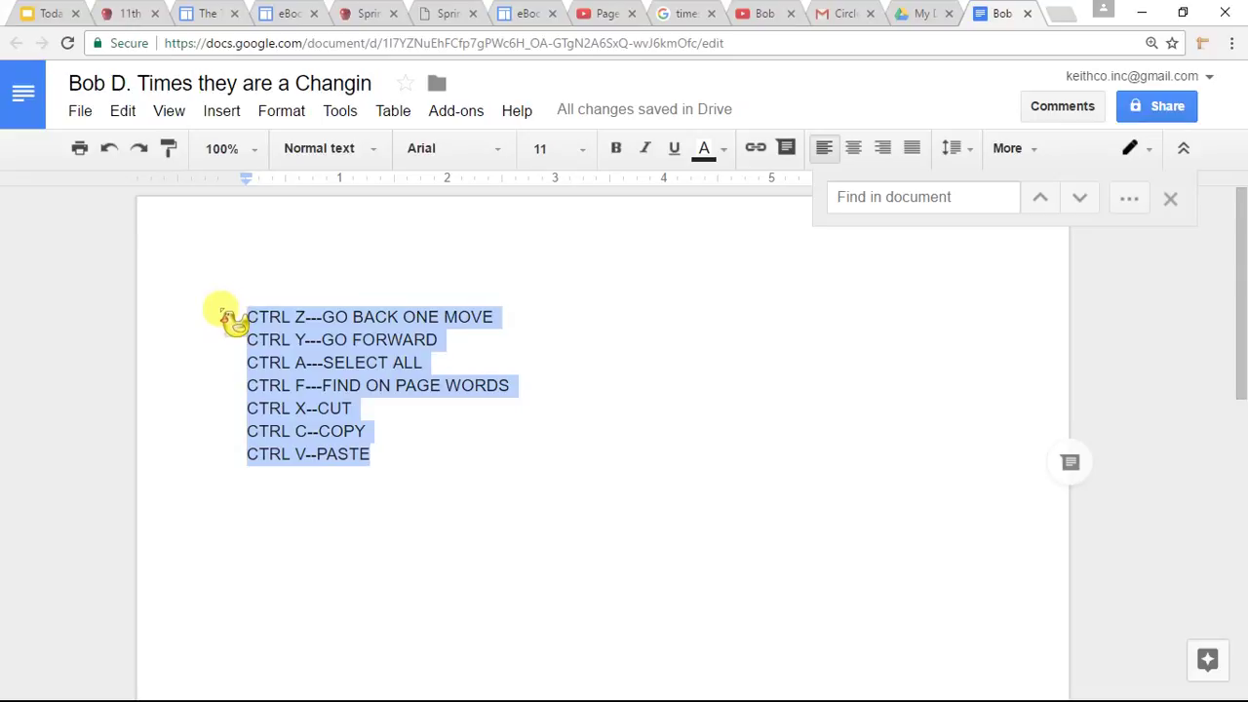
left_click(414, 466)
key("Return")
key("Return")
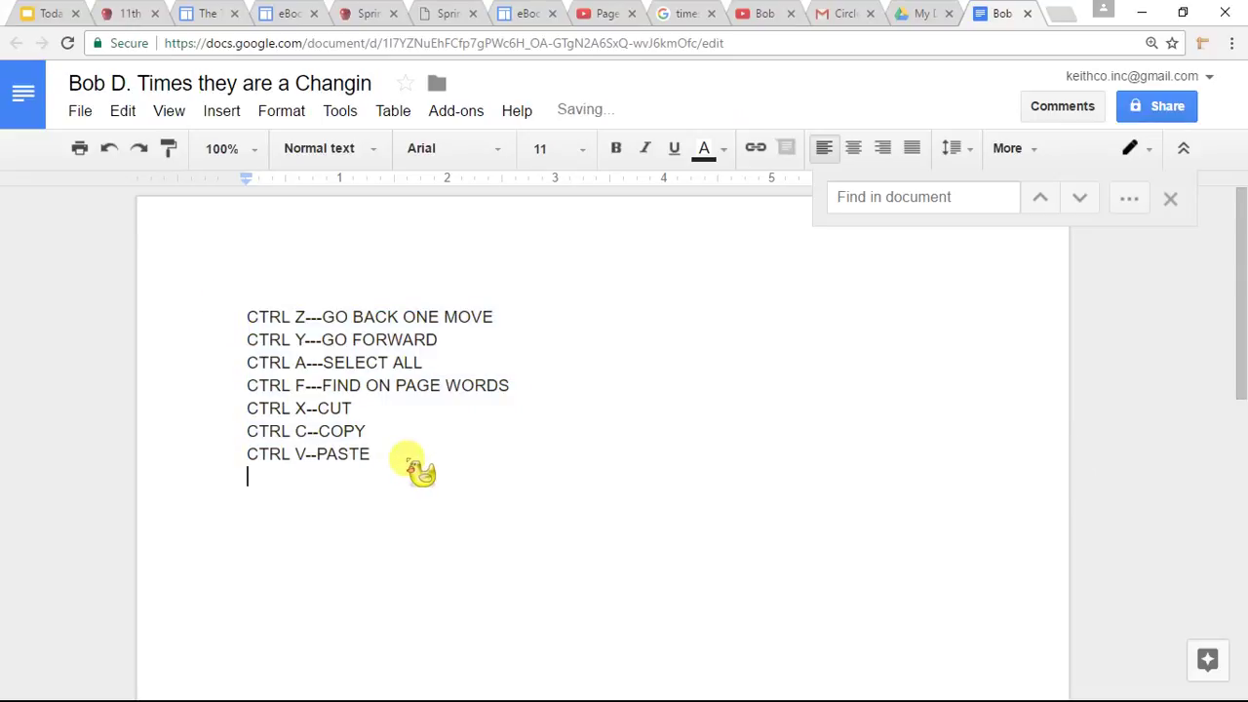
key("ctrl+v")
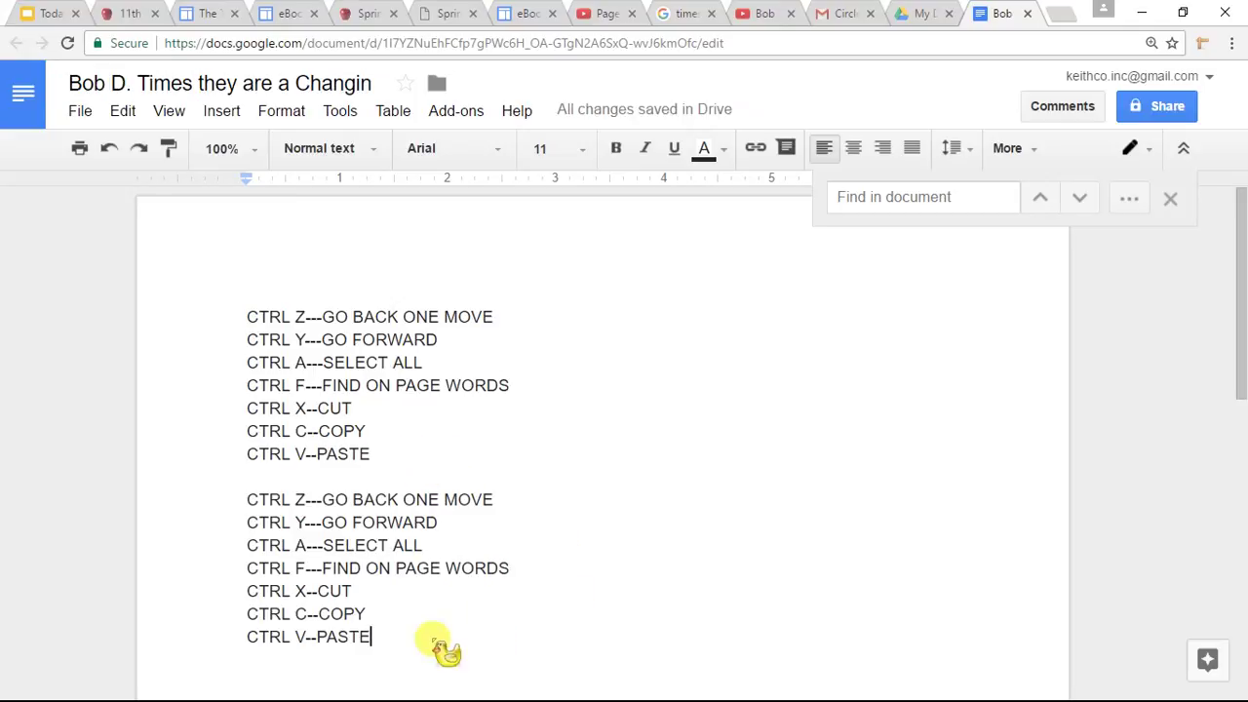
Select all the text in the document, covering both copies of the shortcut list.
left_click_drag(399, 634, 332, 613)
key("ctrl+a")
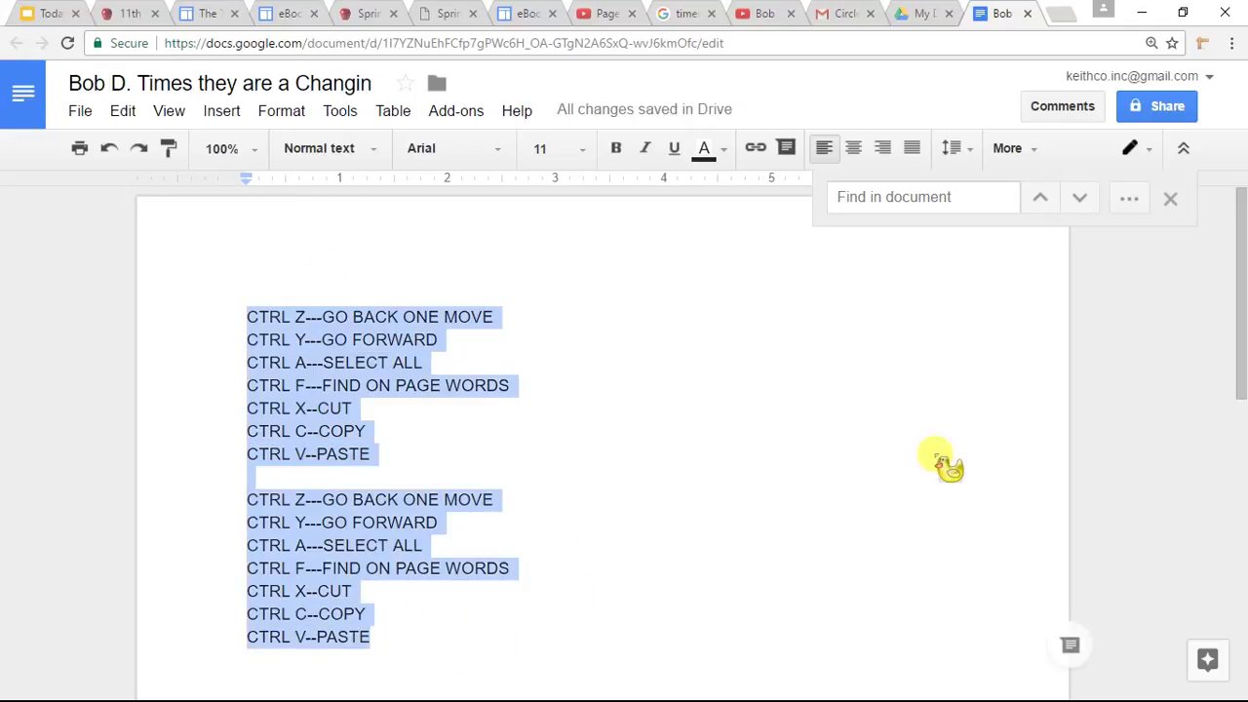